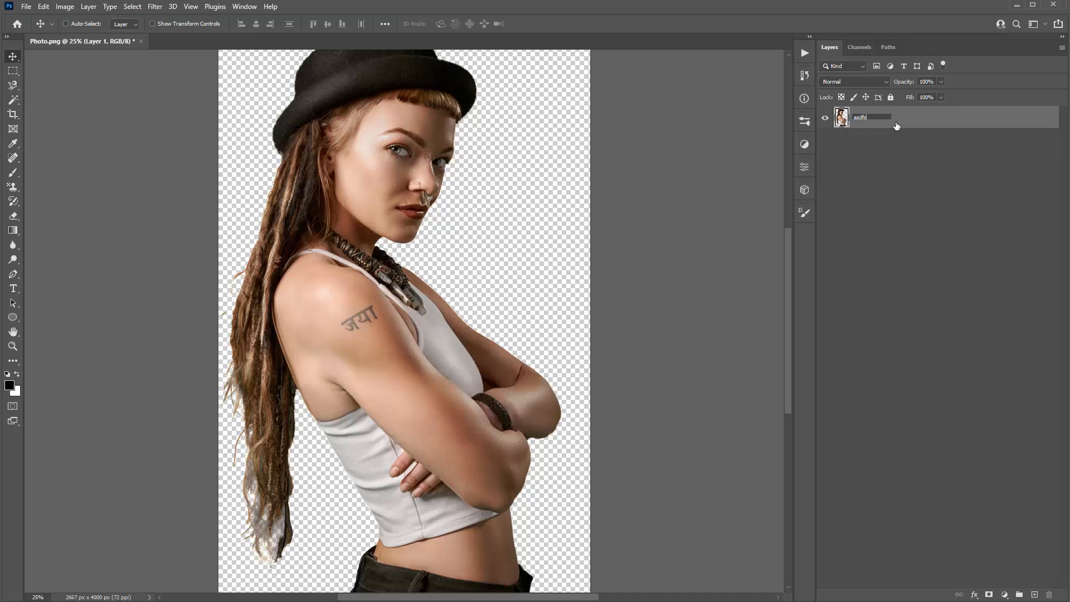
- Name the photo layer asdfsa and load the action set Illustration Photo Effect - By Sevenstyles.atn from the Tutorial folder
key("Return")
left_click(245, 8)
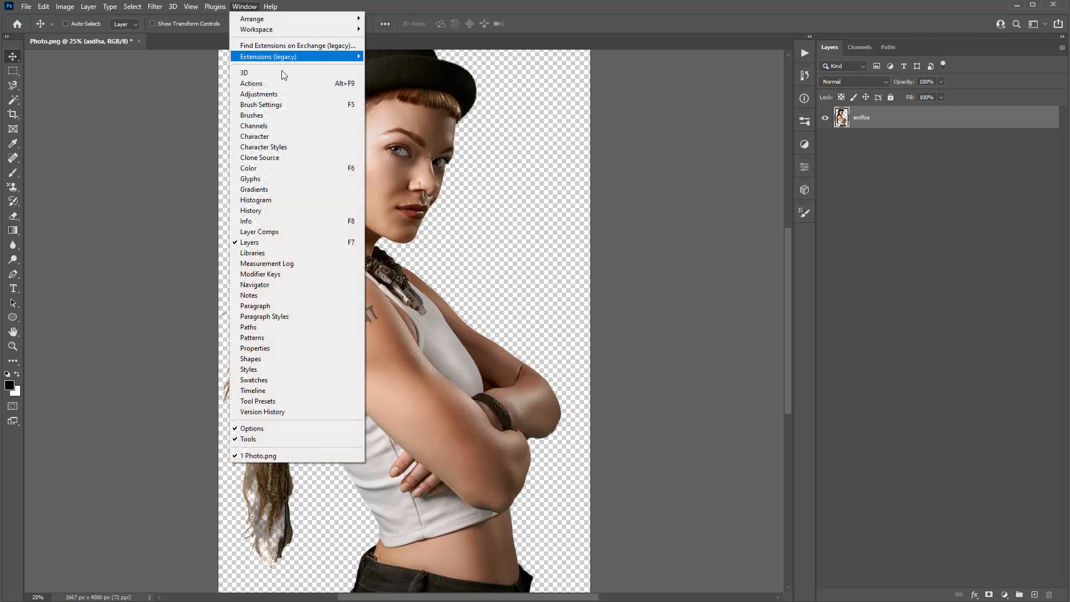
left_click(276, 86)
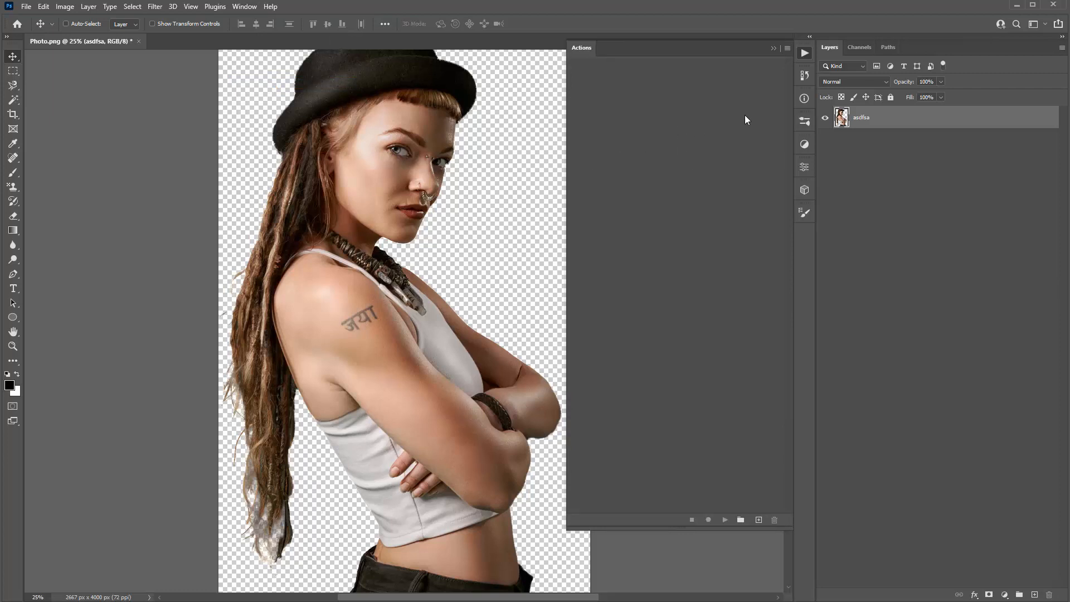
left_click(788, 49)
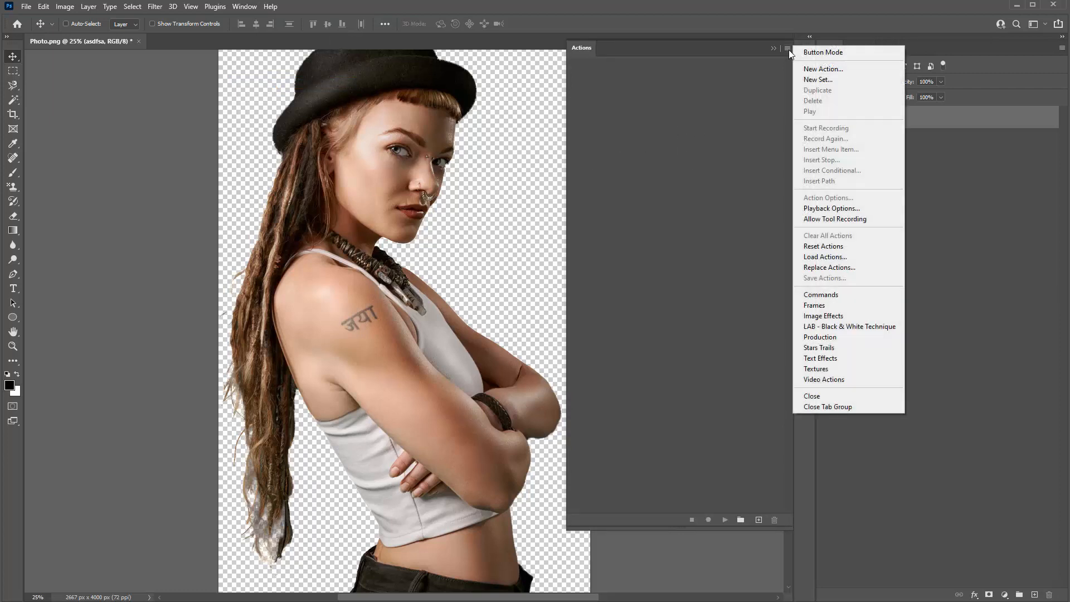
left_click(844, 257)
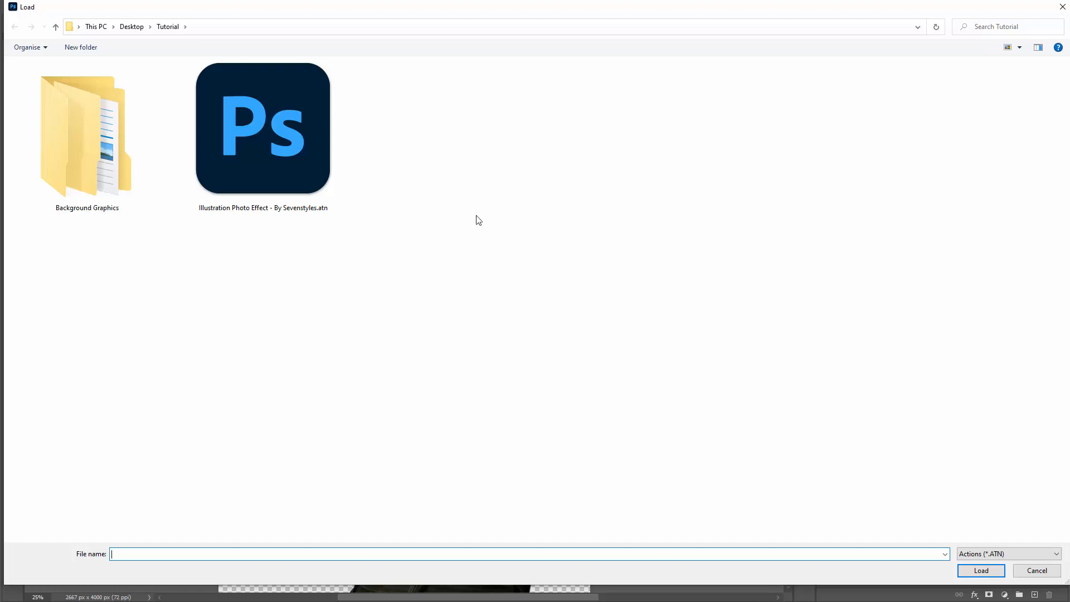
double_click(299, 119)
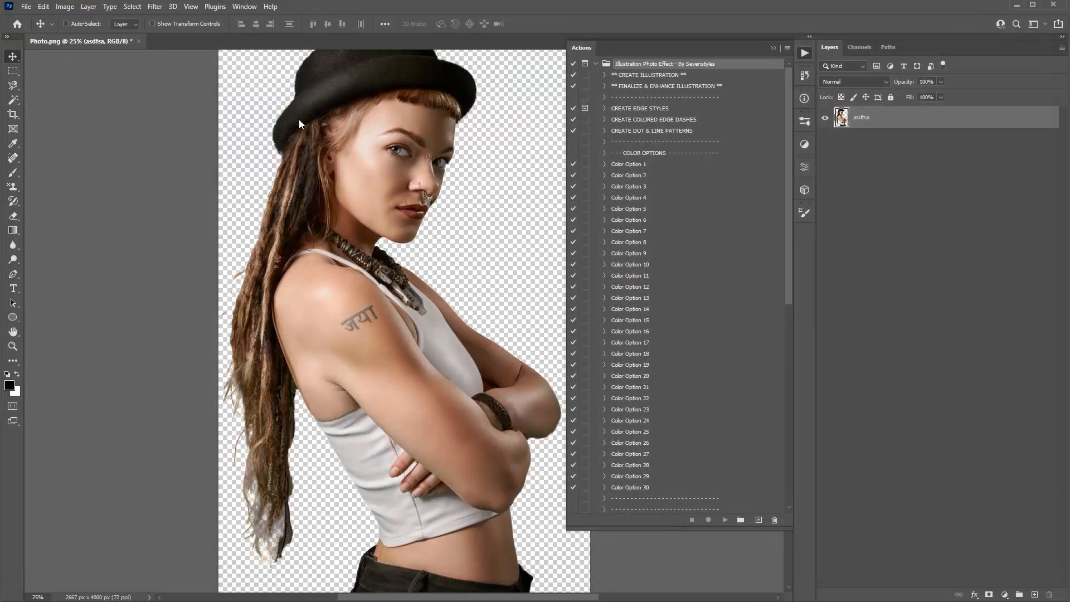
- Delete the loaded action set and reload it by opening Illustration Photo Effect - By Sevenstyles.atn in File Explorer
left_click(597, 65)
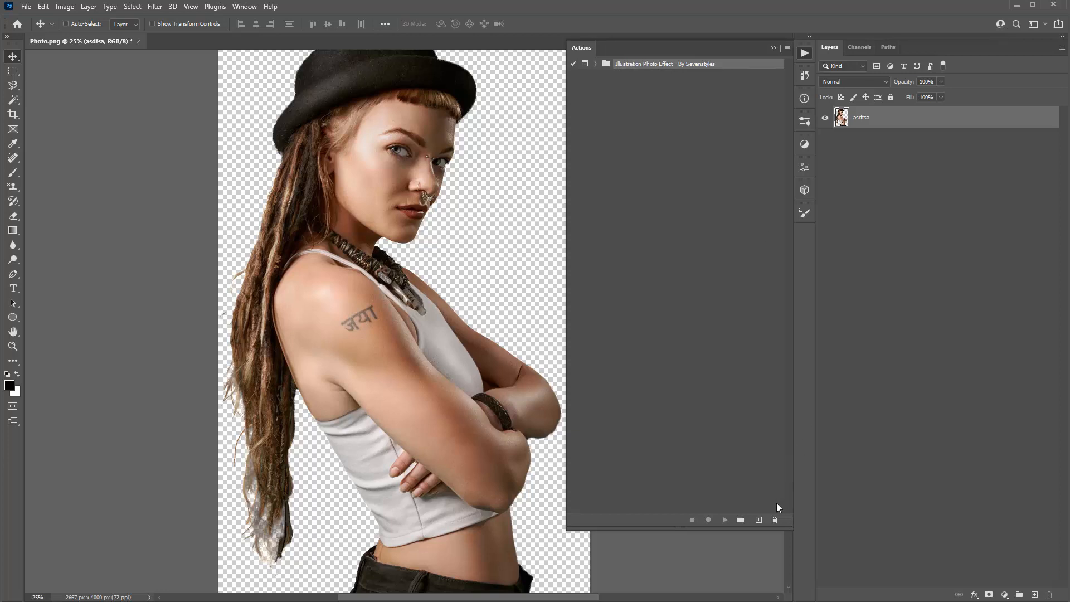
left_click(775, 520)
left_click(505, 158)
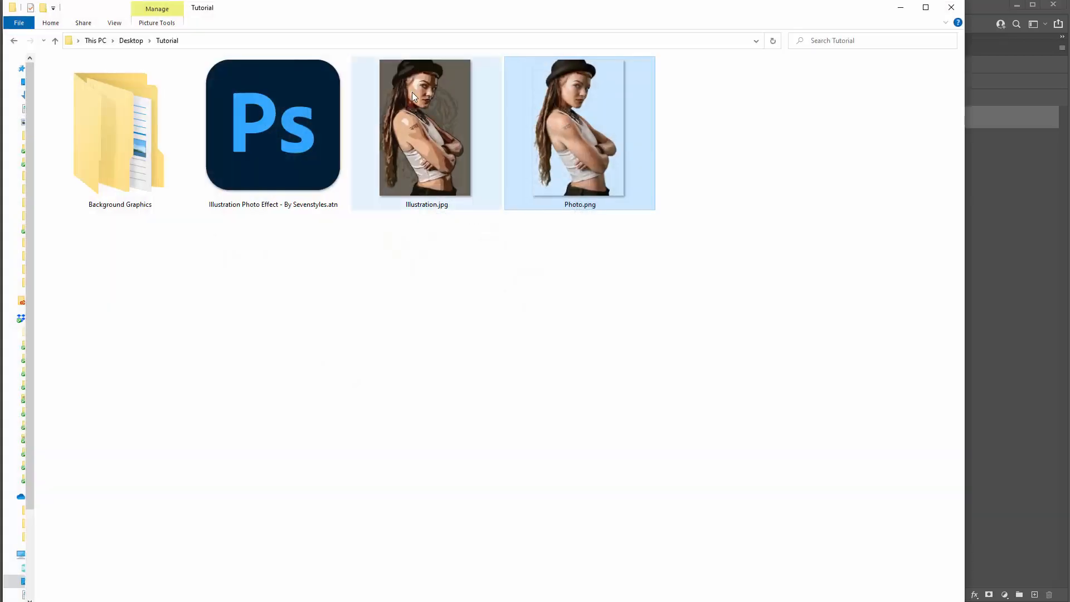
mouse_move(287, 17)
left_mouse_down()
mouse_move(313, 12)
mouse_move(294, 16)
left_mouse_up()
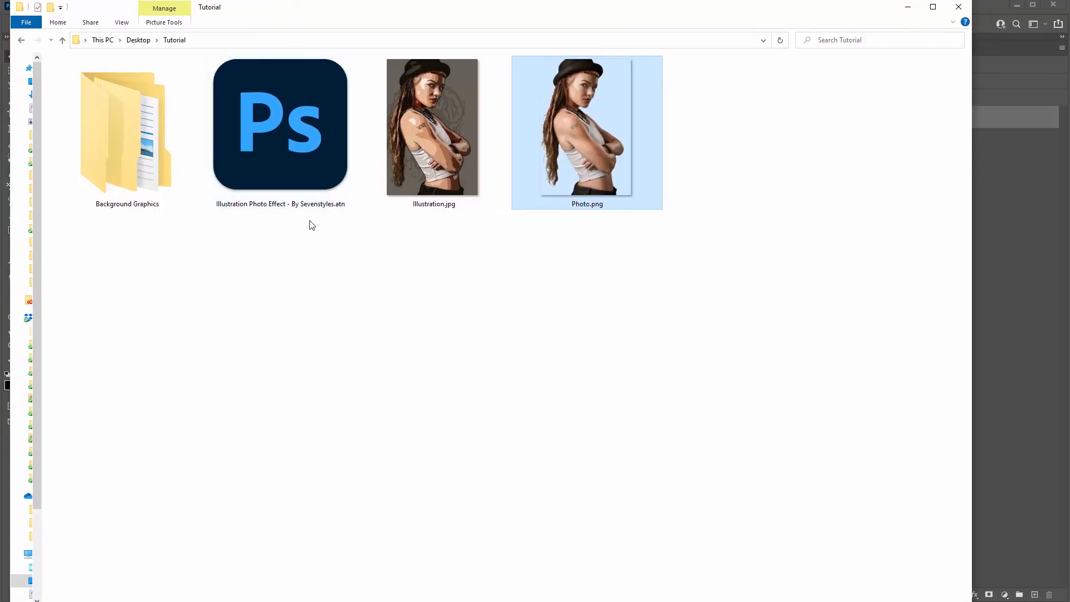
double_click(295, 166)
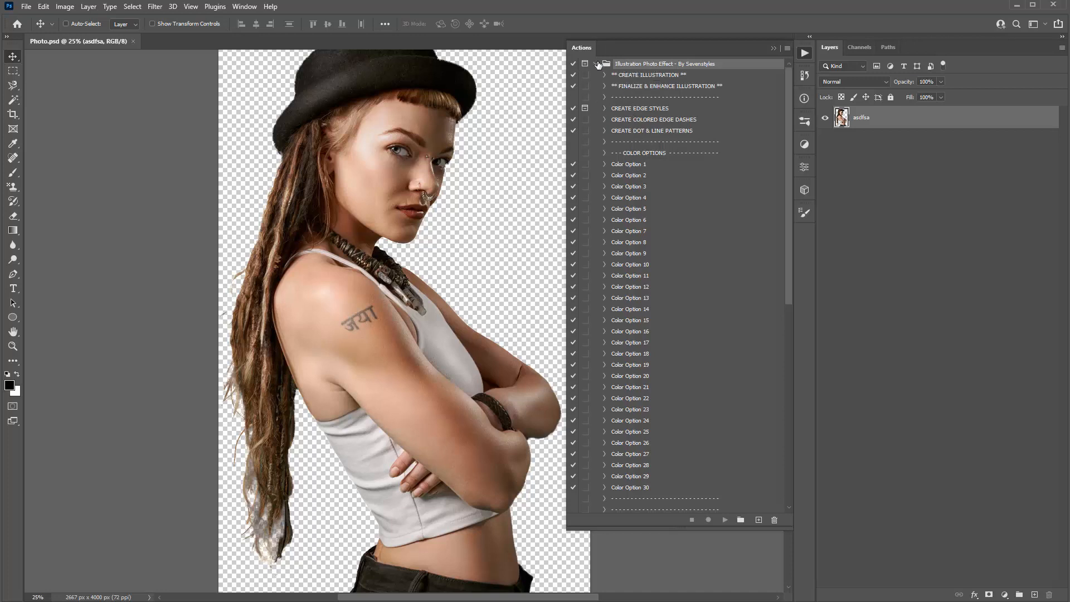
- Play the ** CREATE ILLUSTRATION ** action from the Illustration Photo Effect set on the photo
left_click(597, 65)
left_click(596, 64)
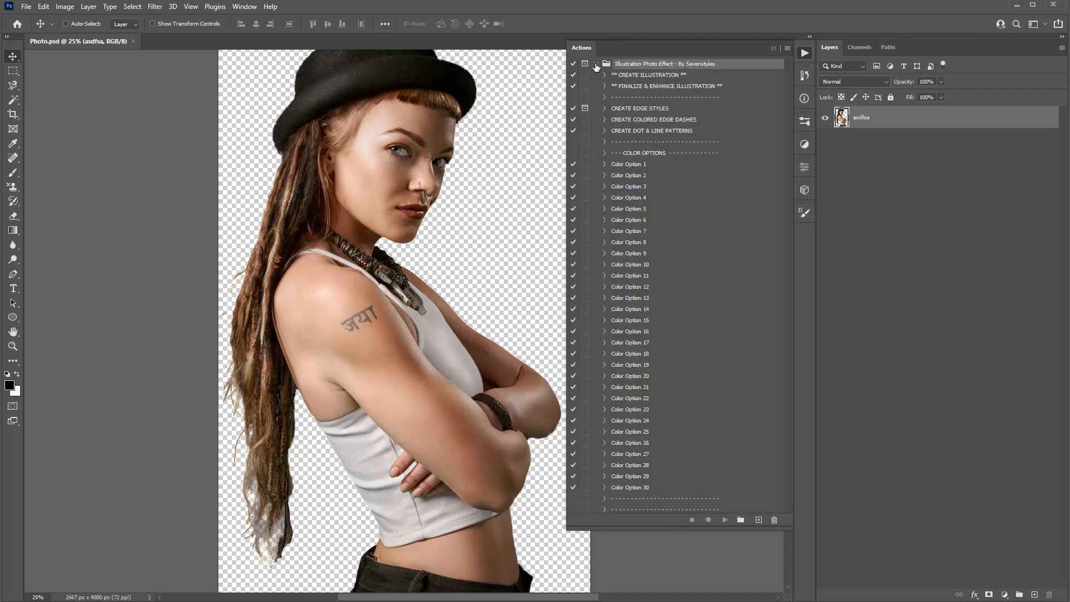
left_click(636, 76)
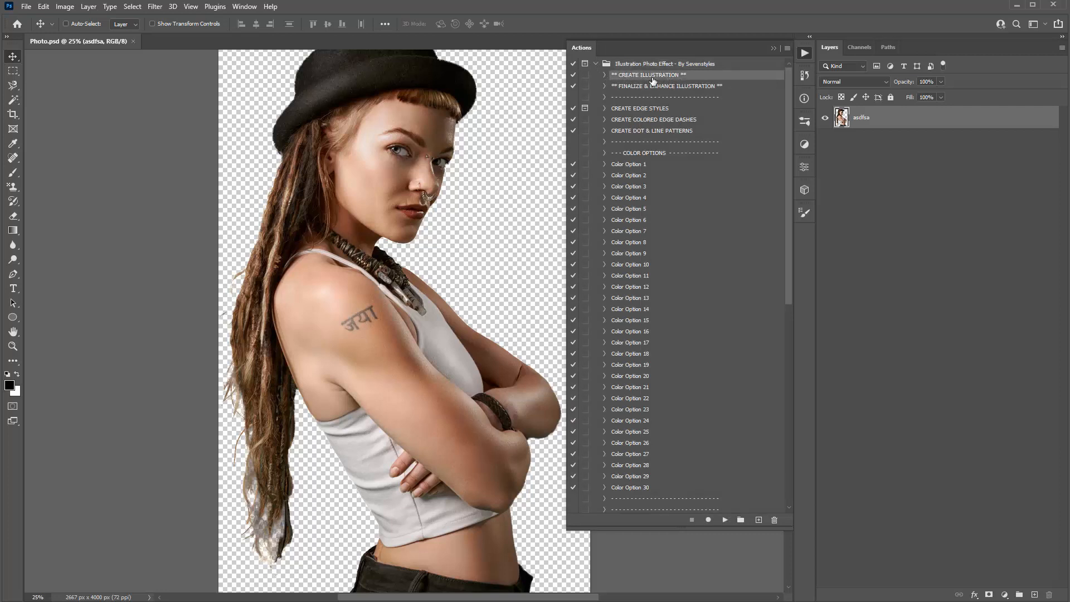
left_click(626, 65)
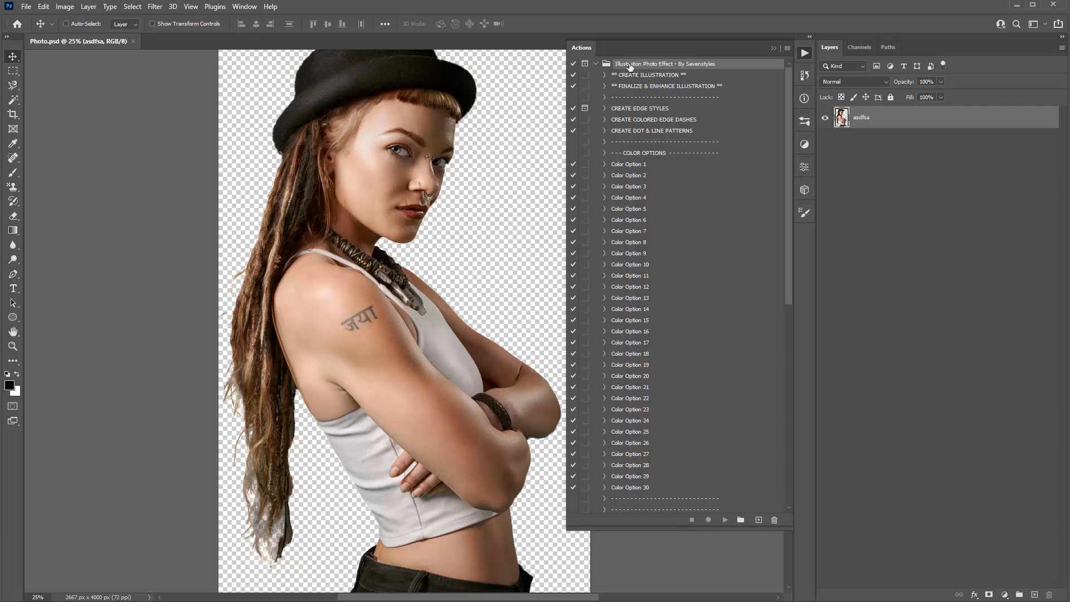
left_click(664, 76)
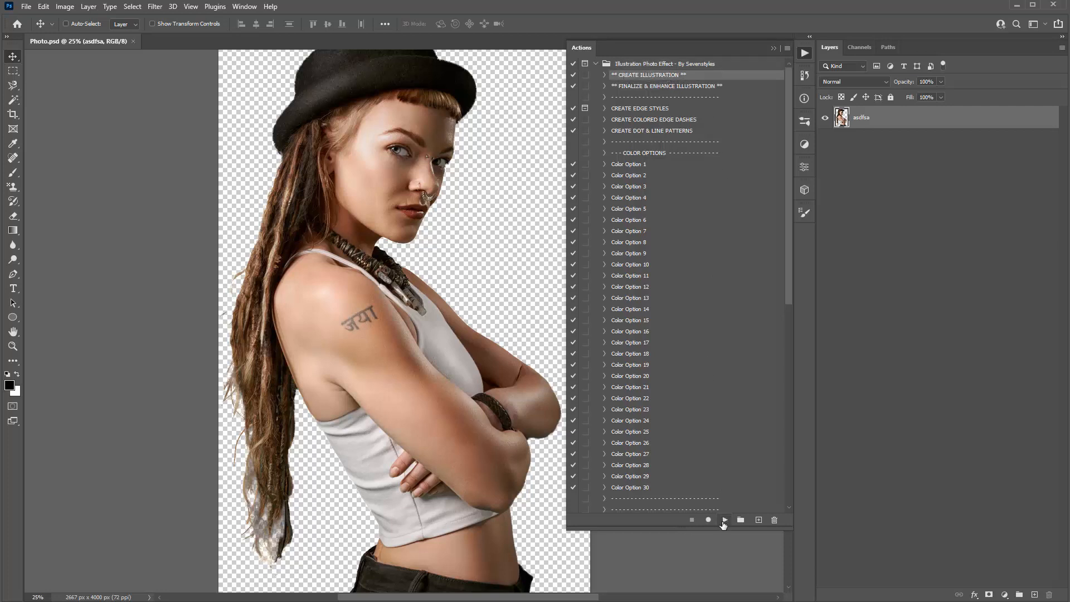
left_click(725, 521)
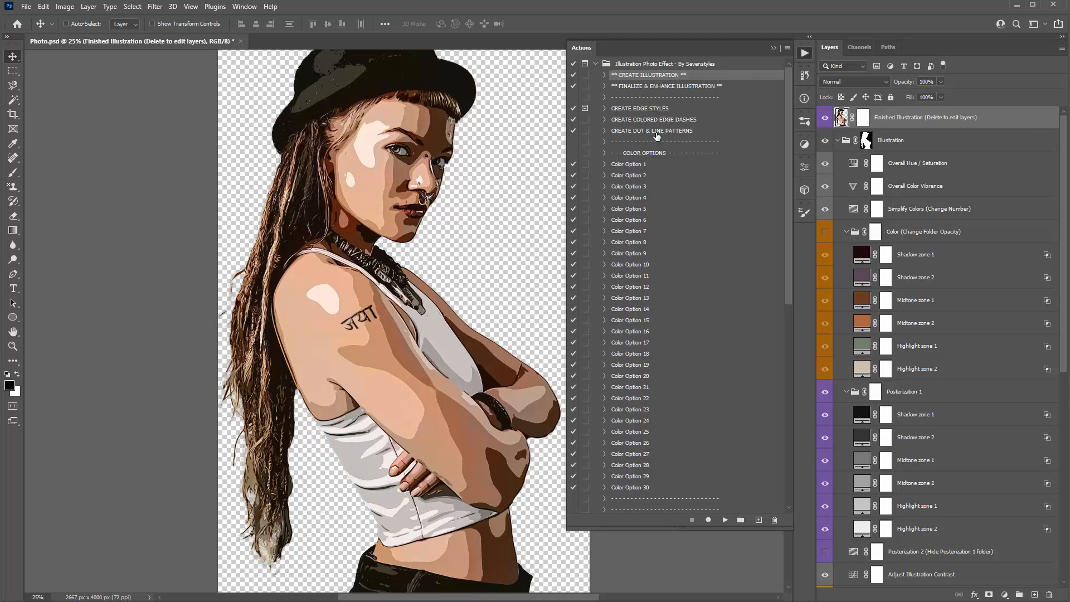
- Hide the list of actions and collapse all subfolders inside the Illustration group, leaving the group itself expanded
left_click(774, 48)
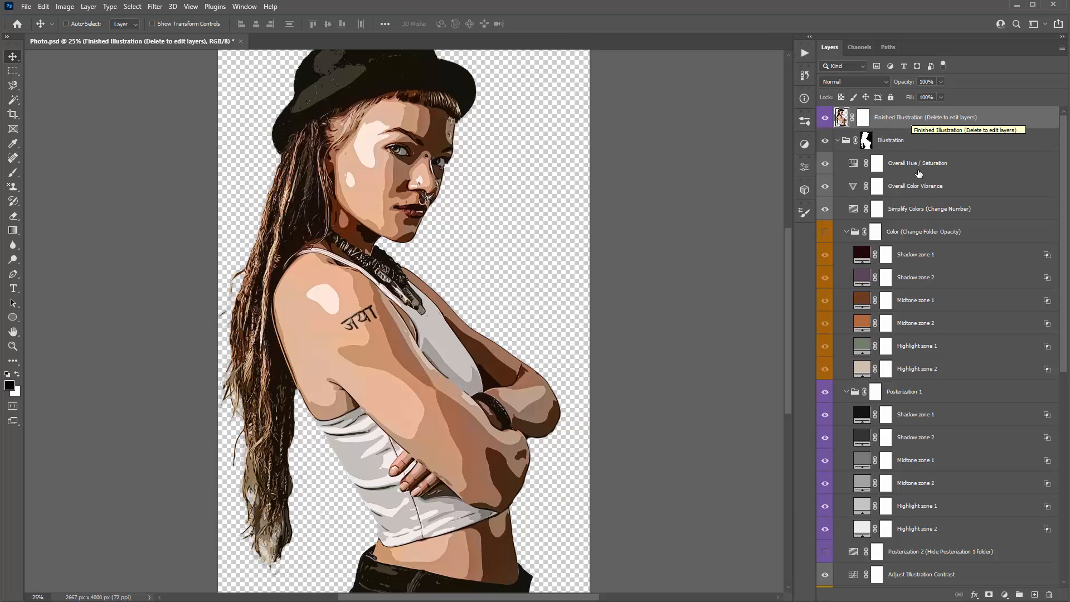
scroll(911, 243, "down", 6)
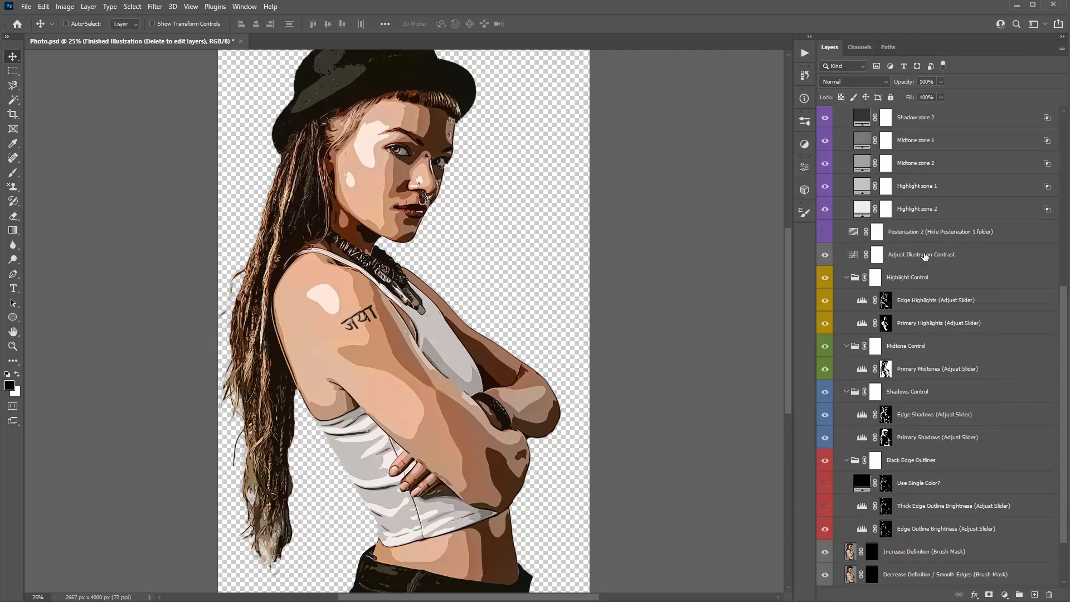
scroll(915, 365, "up", 6)
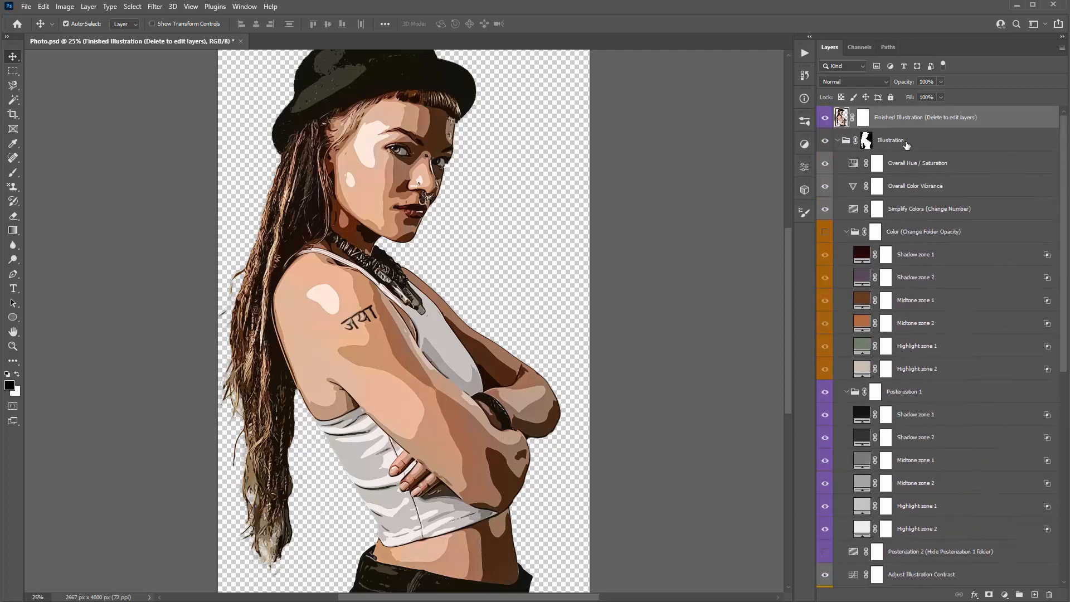
left_click(839, 141)
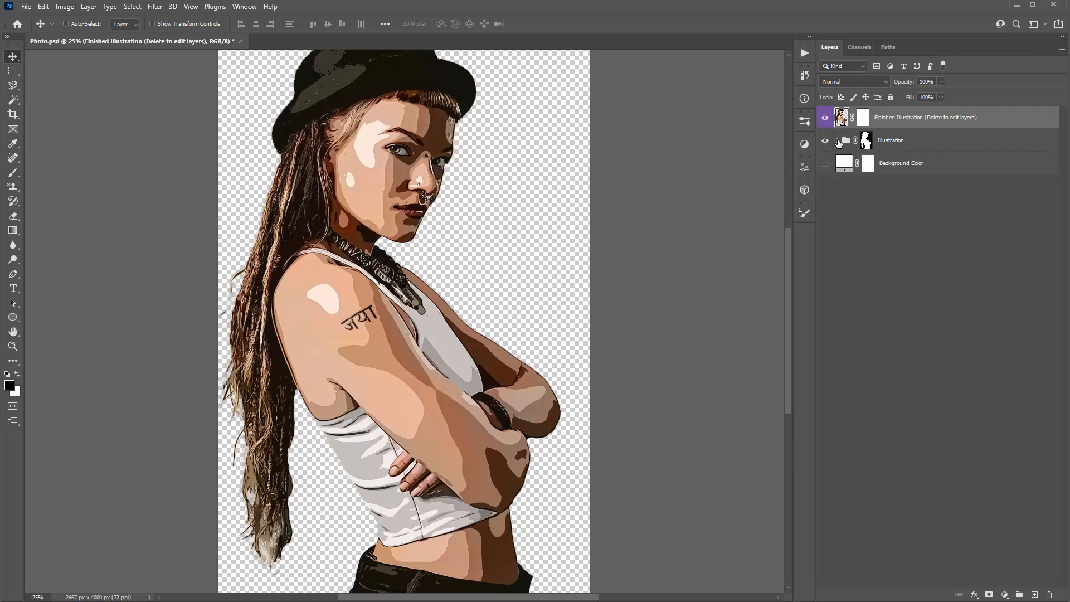
left_click(839, 141)
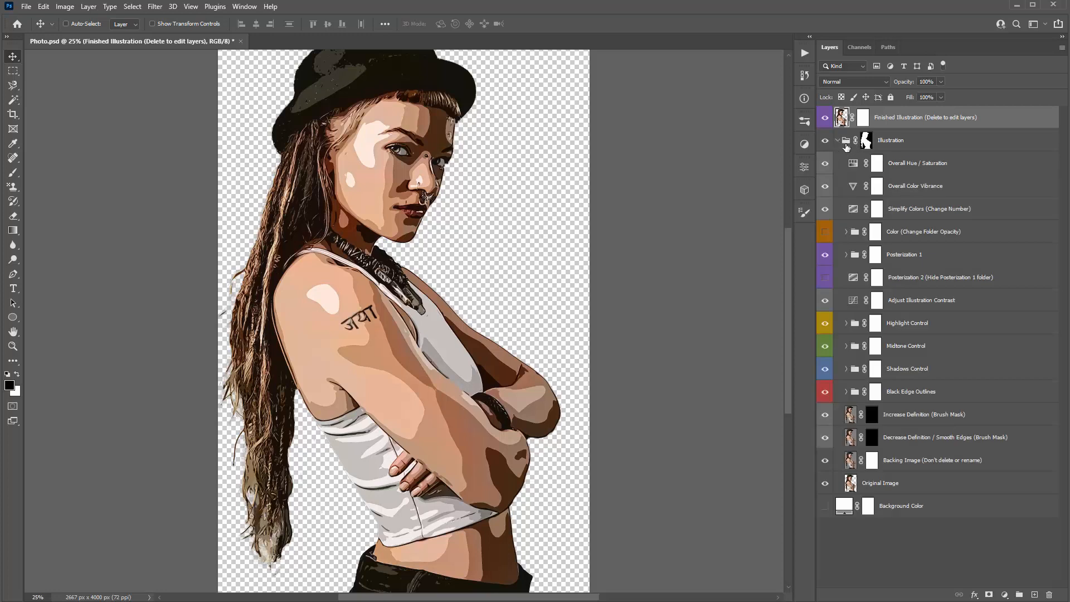
left_click(839, 141)
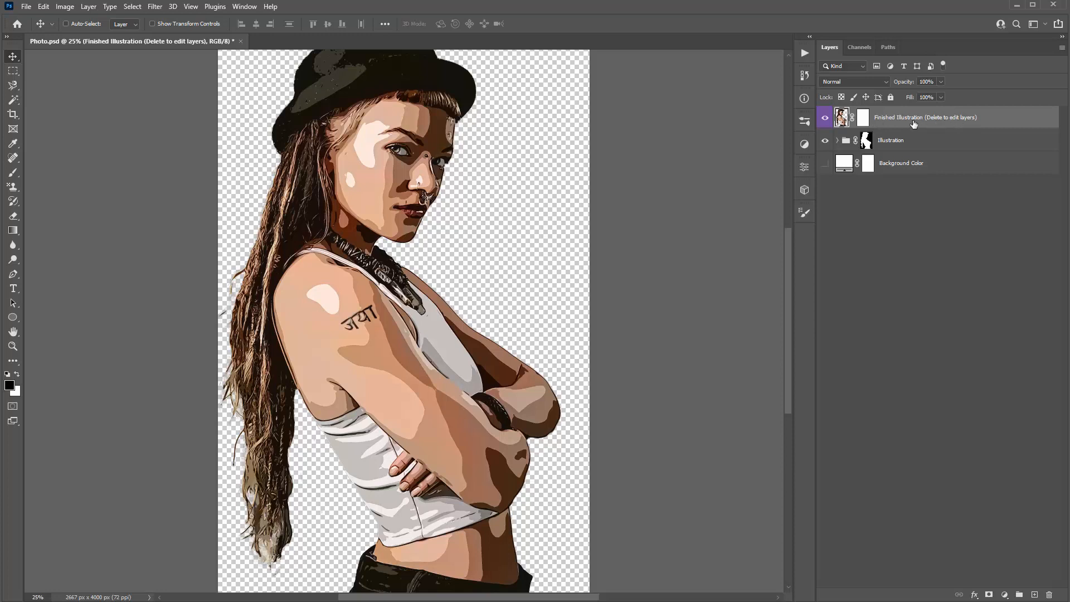
left_click(838, 140)
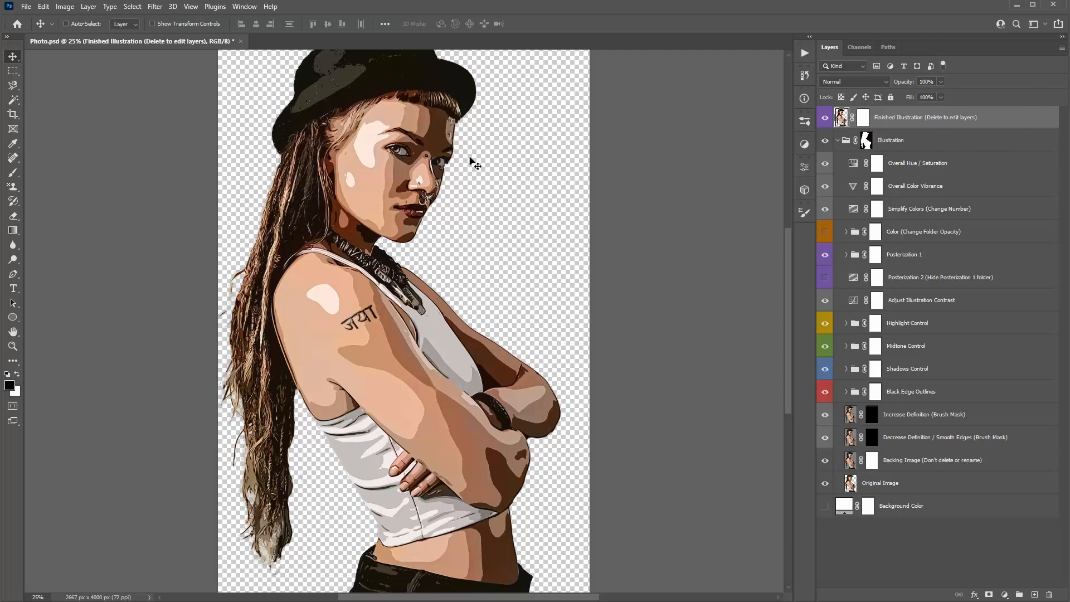
- Zoom in on the face and toggle the Finished Illustration layer's visibility to compare it with the editable layers beneath
key("z")
left_click_drag(414, 148, 485, 172)
left_click_drag(458, 212, 529, 226)
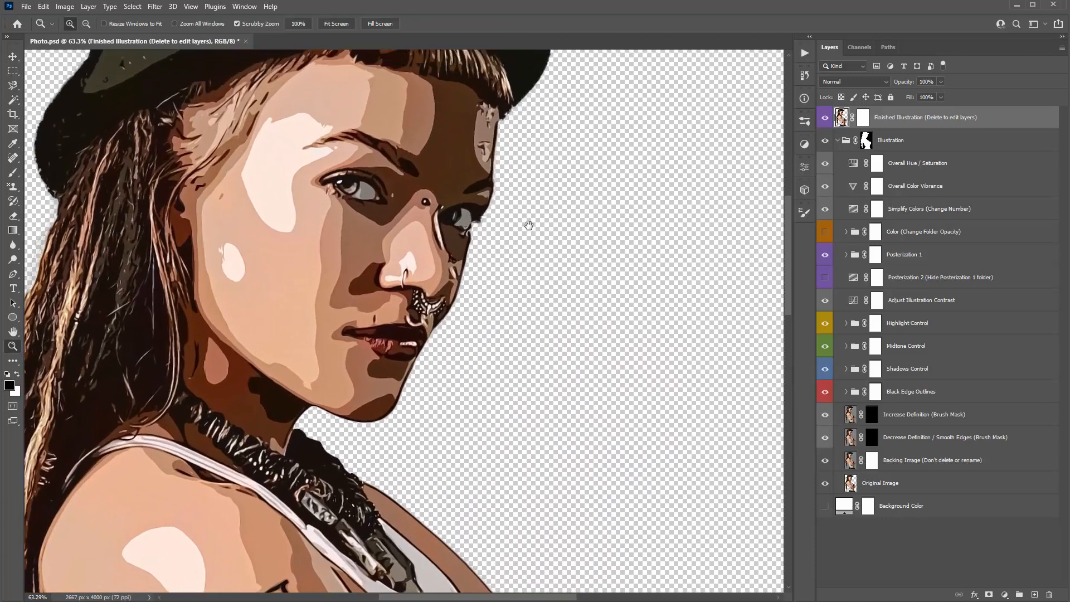
left_click(826, 119)
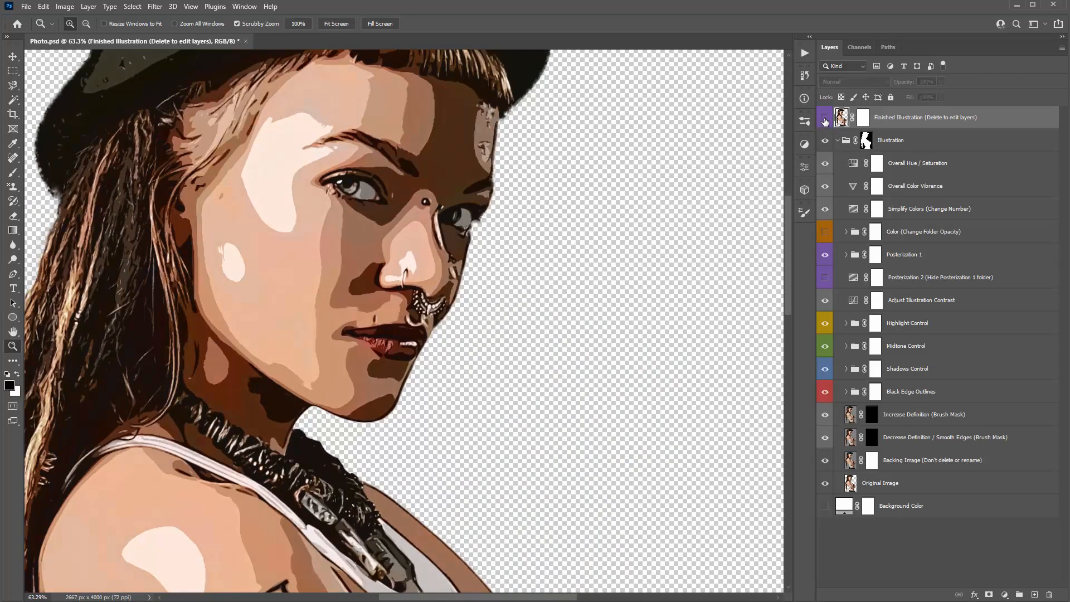
left_click(826, 120)
left_click(826, 119)
left_click(825, 120)
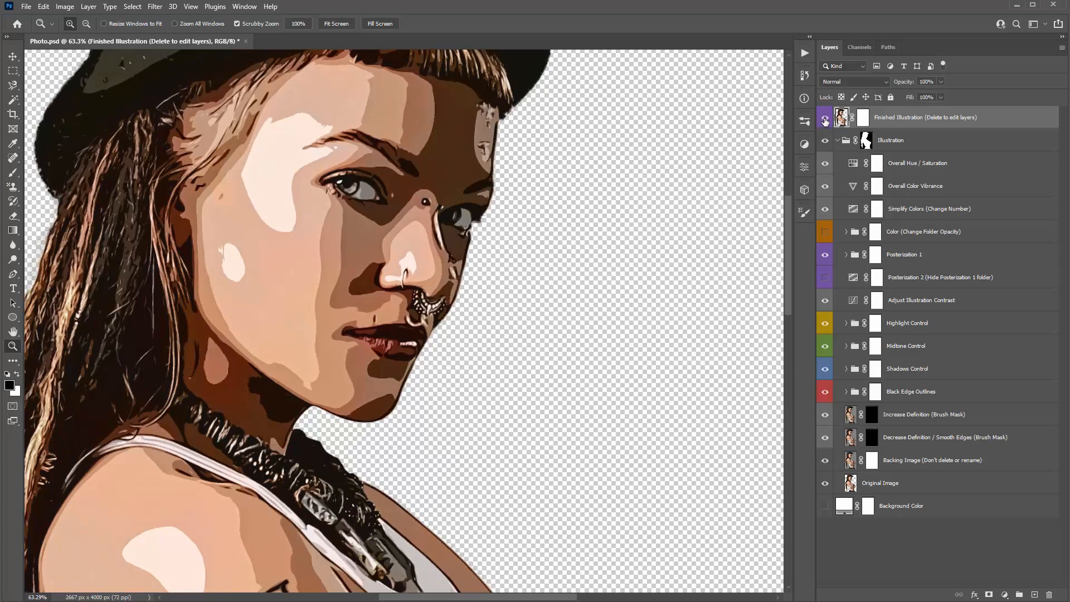
left_click(825, 119)
left_click(825, 119)
key("v")
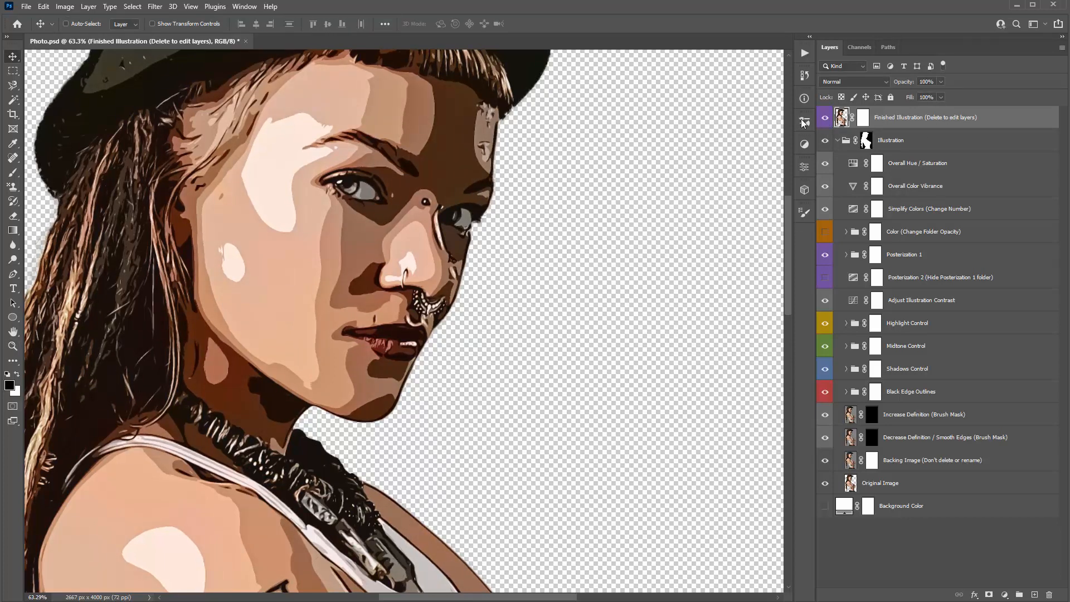
left_click(825, 118)
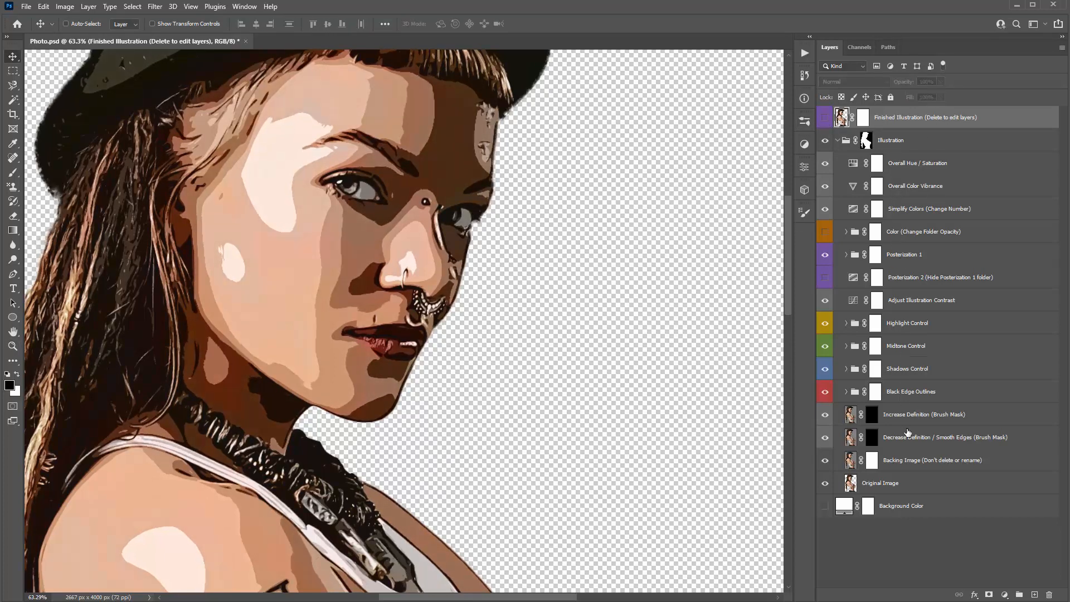
left_click(826, 118)
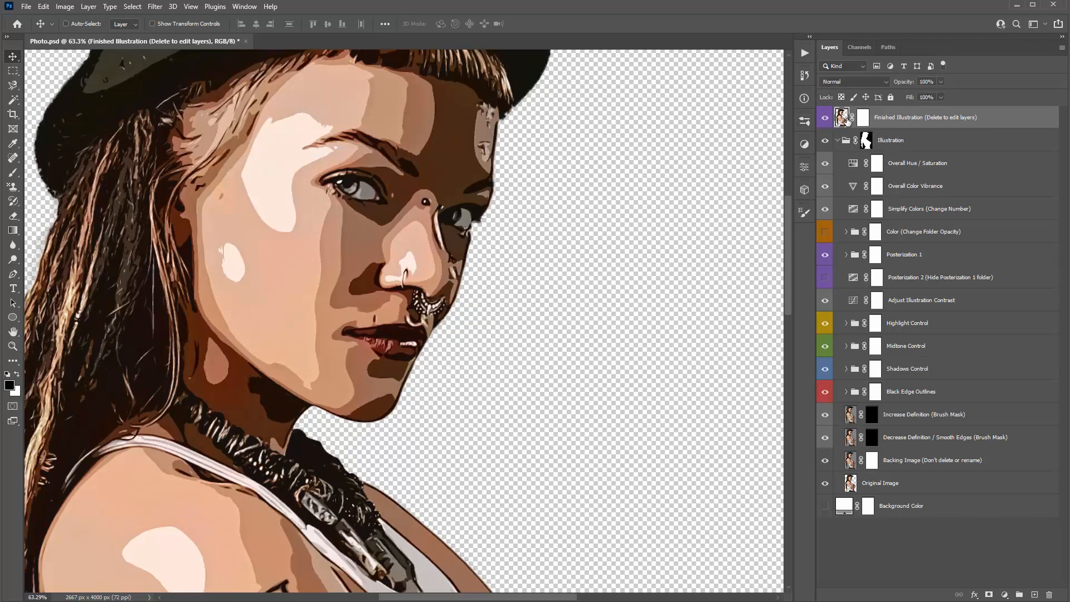
left_click_drag(443, 172, 500, 149)
key("ctrl+z")
- Select the ** FINALIZE & ENHANCE ILLUSTRATION ** action in the set without playing it, and hide the action list again
left_click(805, 54)
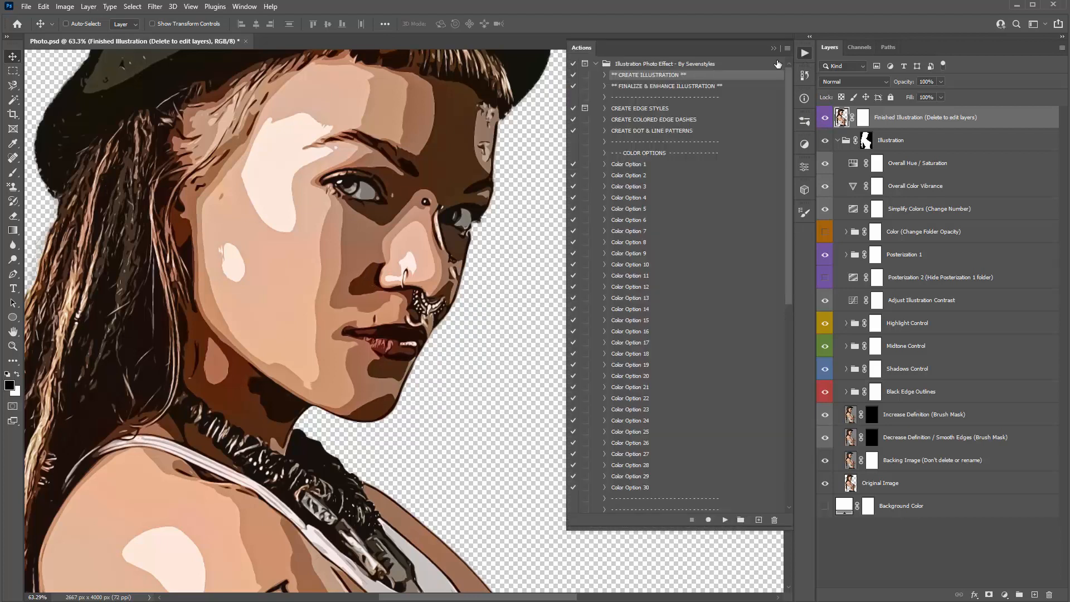
left_click(669, 86)
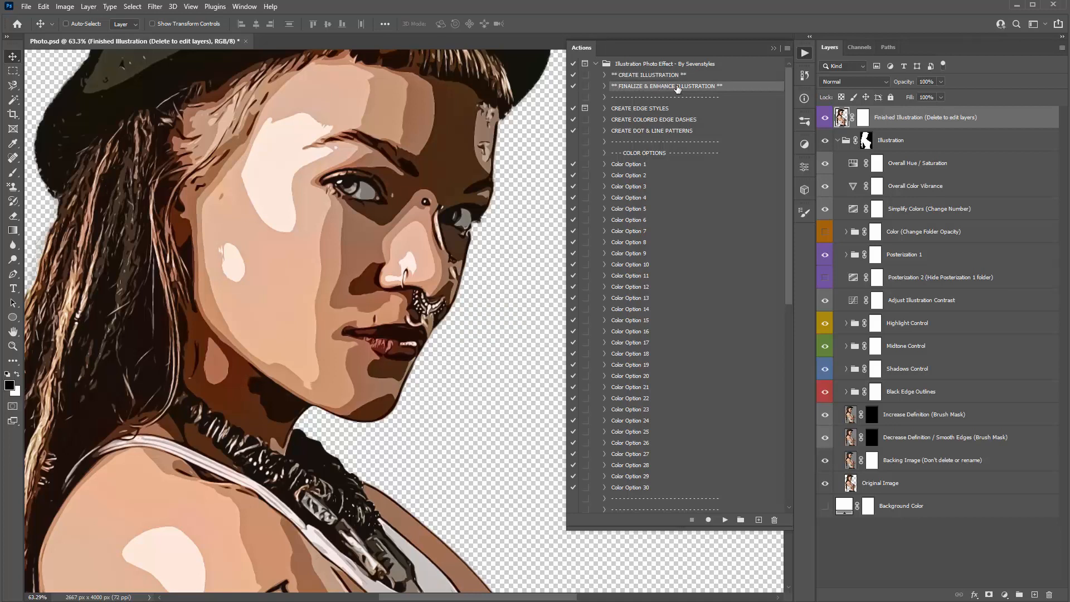
left_click(777, 48)
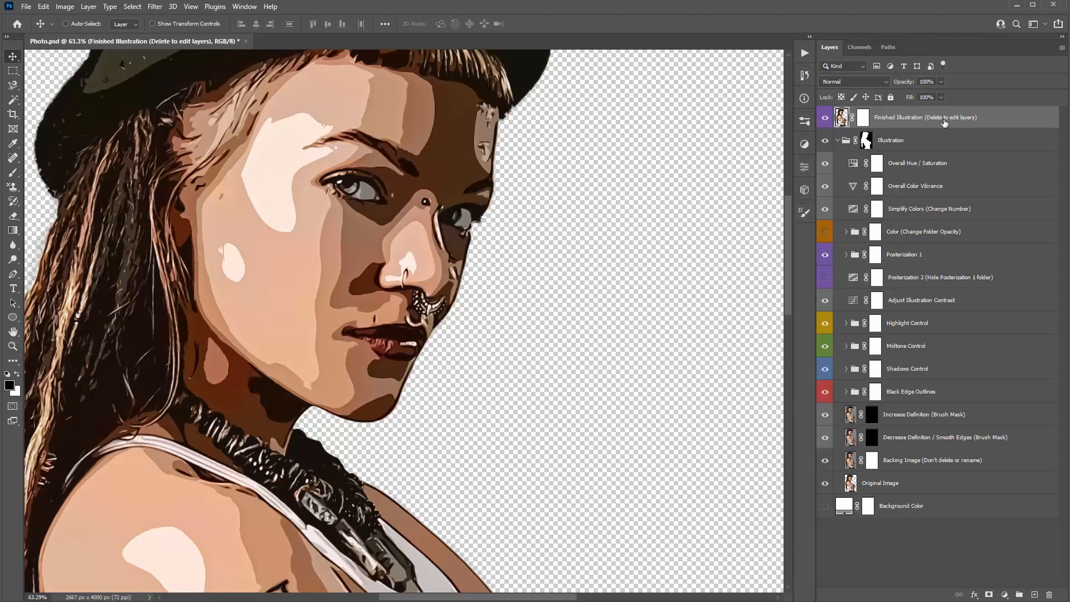
- Delete the Finished Illustration (Delete to edit layers) layer so that the layers of the Illustration group can be edited
double_click(926, 119)
left_click(1008, 123)
key("Delete")
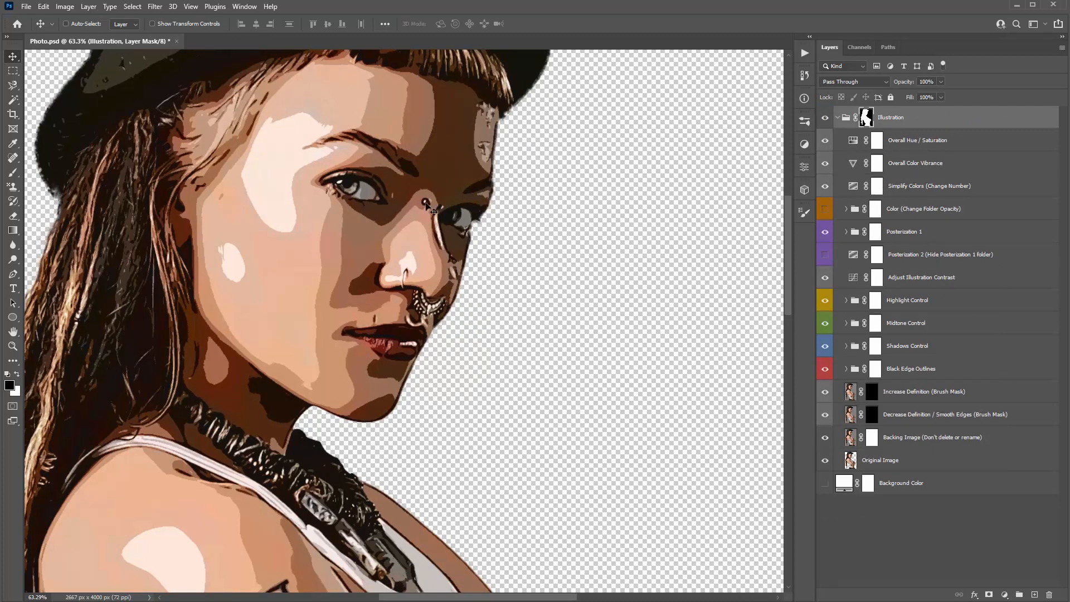
key("ctrl+z")
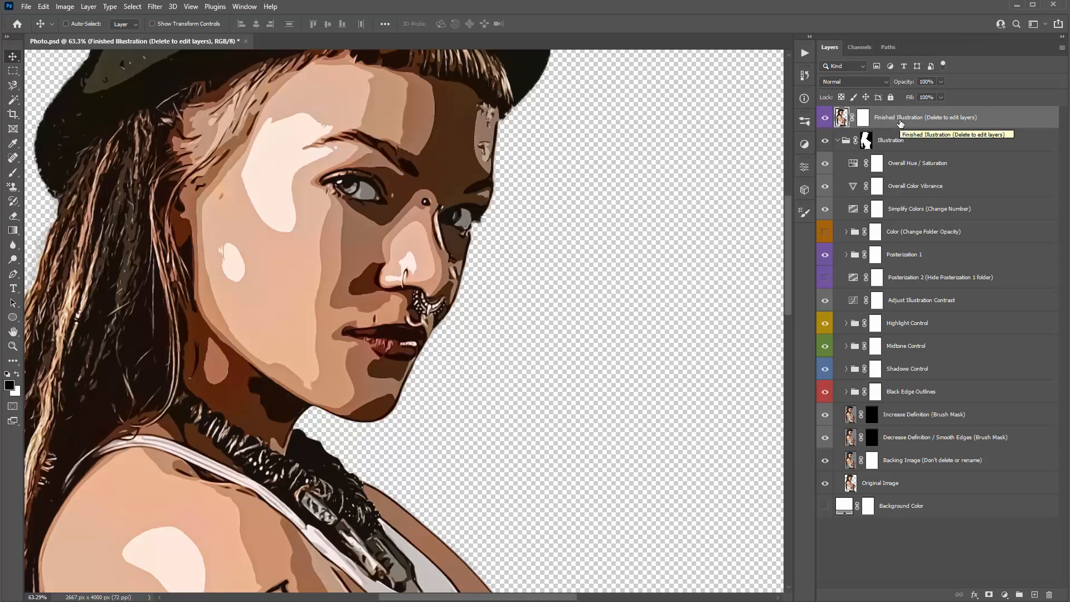
key("Delete")
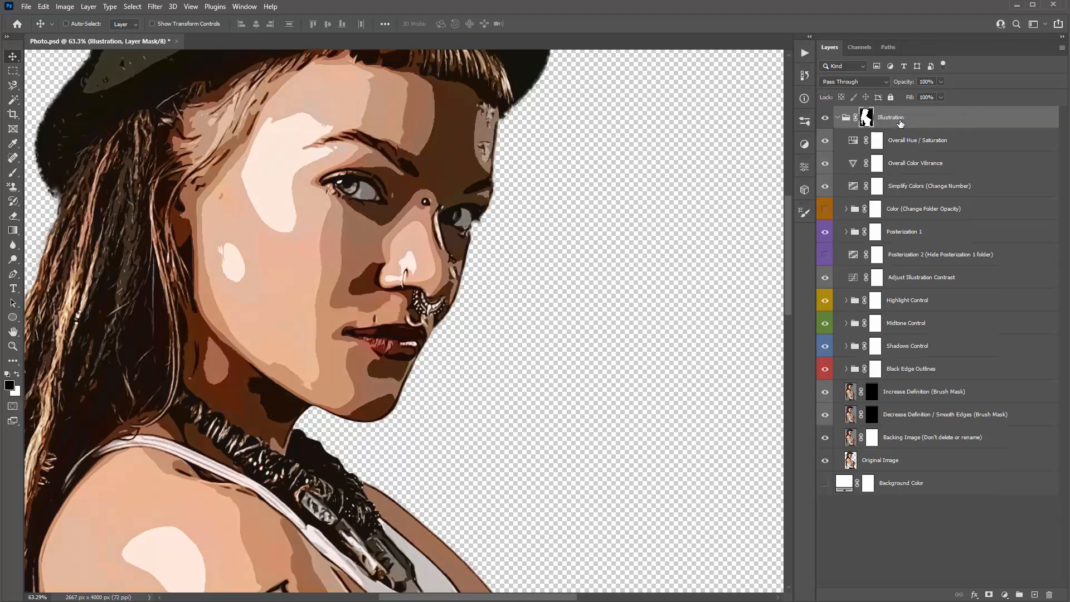
- Show the list of actions again and clear the layer selection
left_click(806, 52)
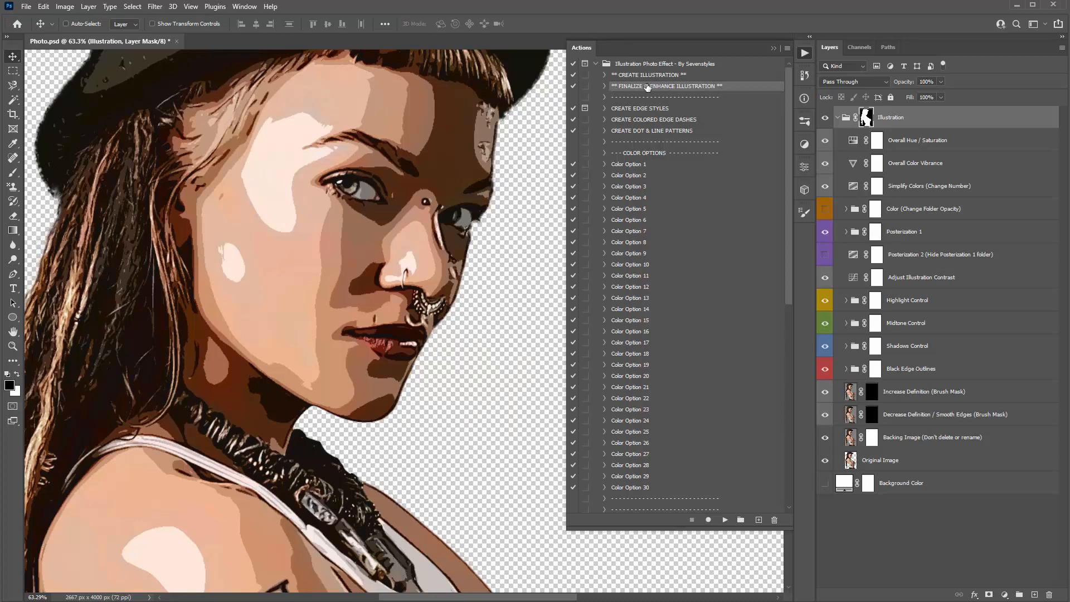
left_click(911, 188)
left_click(930, 398)
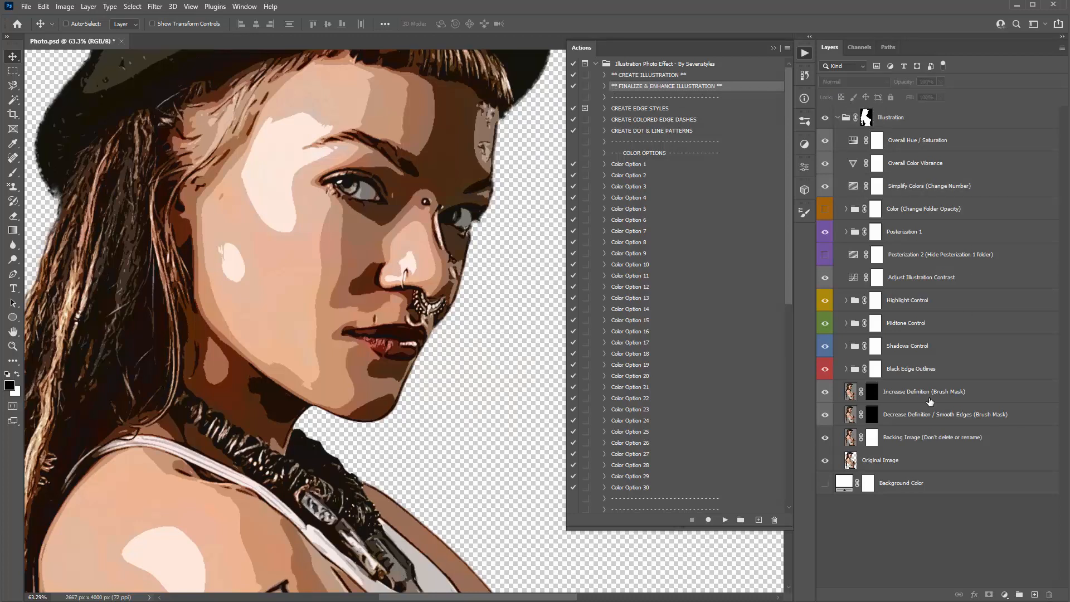
- Play the ** FINALIZE & ENHANCE ILLUSTRATION ** action and toggle the Finished Illustration layer's visibility to compare it with the layers beneath
left_click(895, 279)
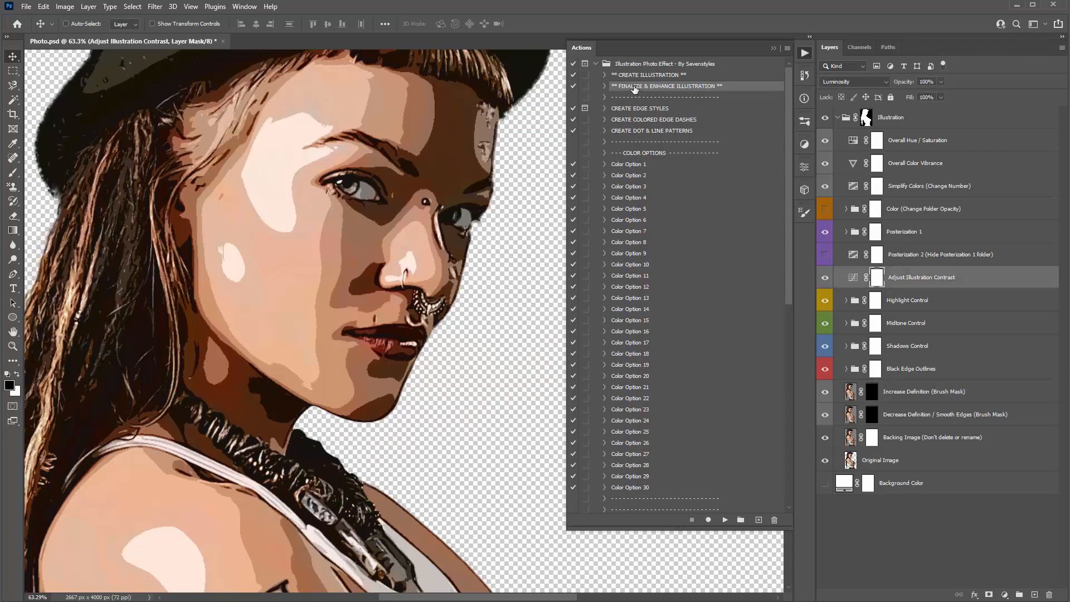
left_click(725, 519)
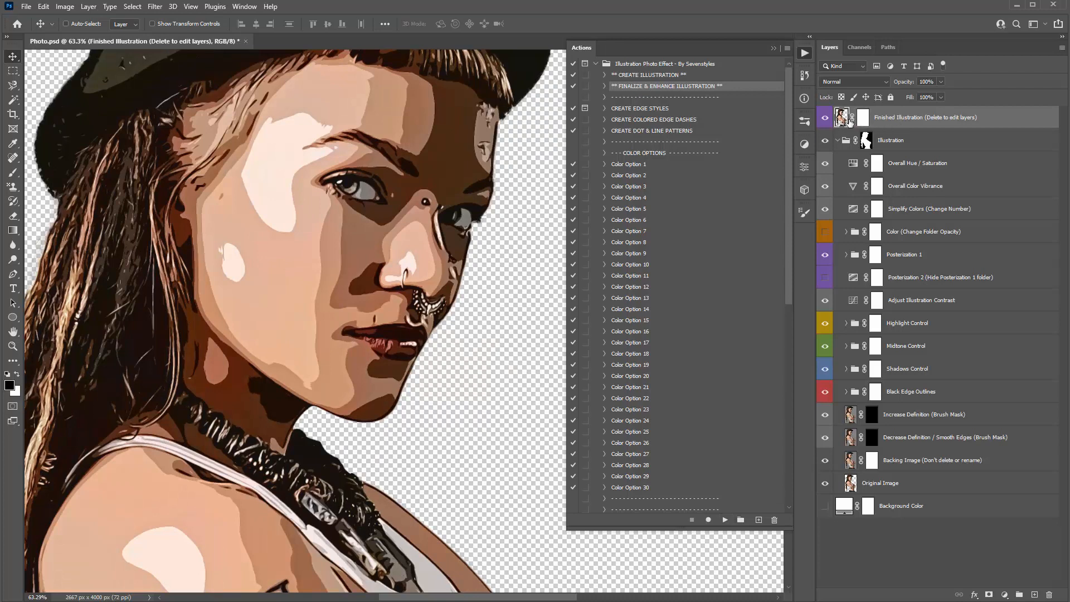
left_click(826, 117)
left_click(827, 118)
left_click(827, 117)
left_click(827, 118)
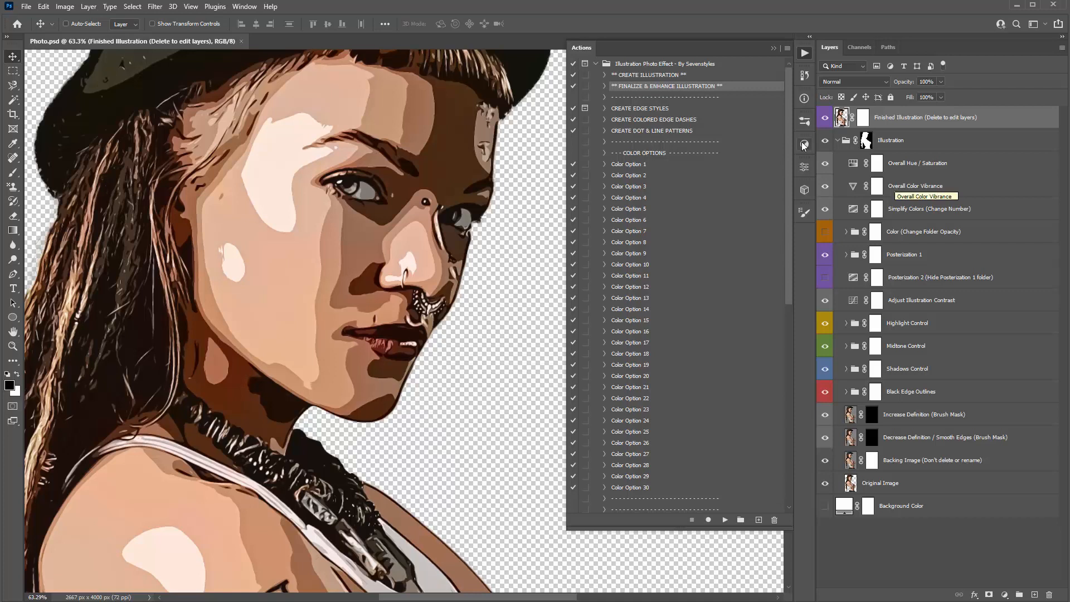
- Hide the action list, delete the Finished Illustration (Delete to edit layers) layer, and view the whole figure at 25%
left_click(773, 48)
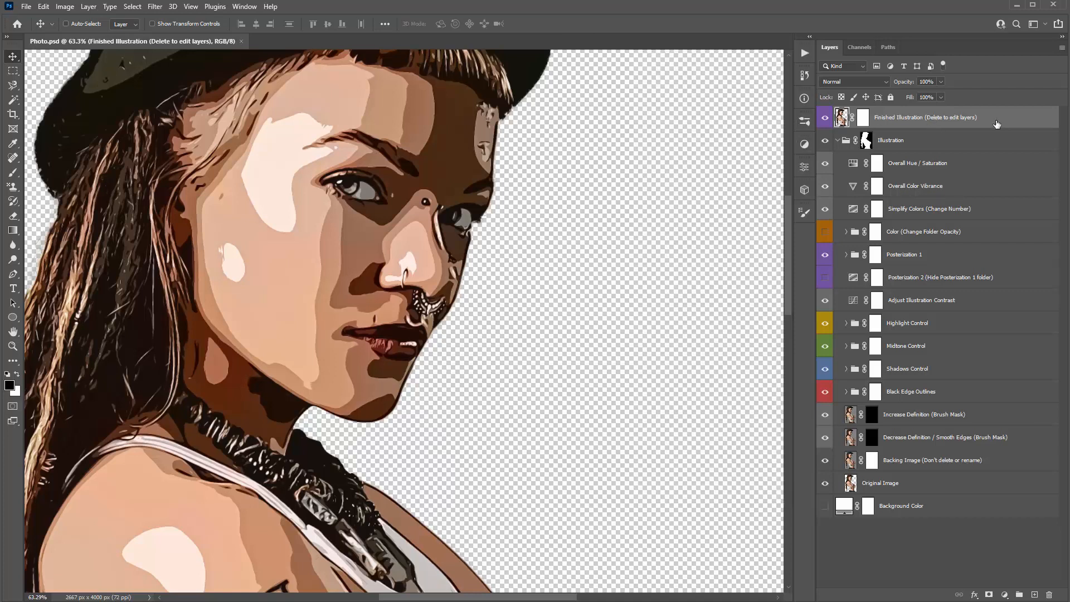
key("Delete")
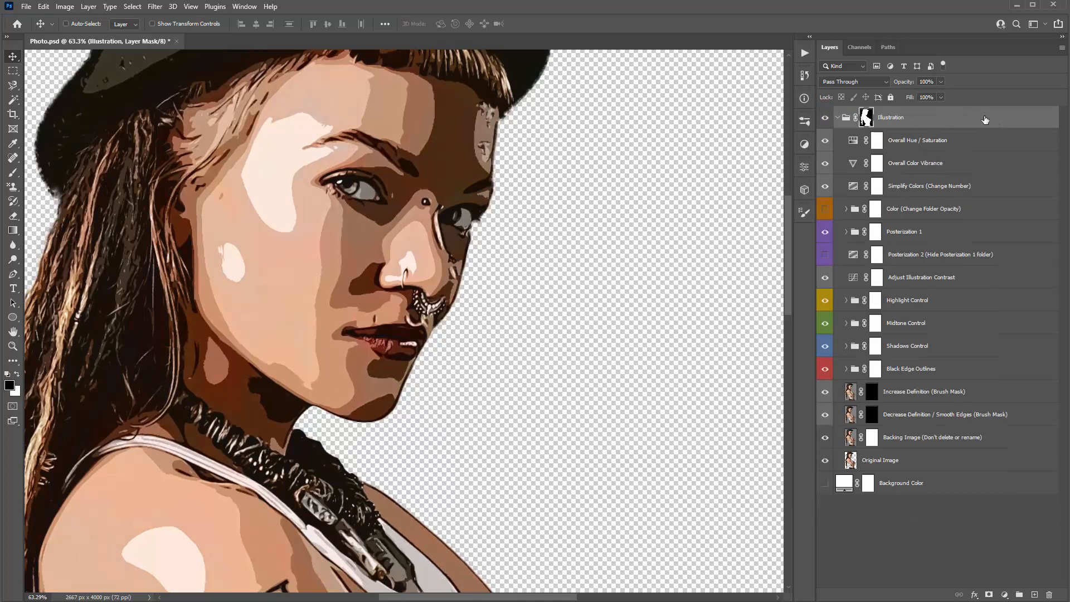
key("ctrl+0")
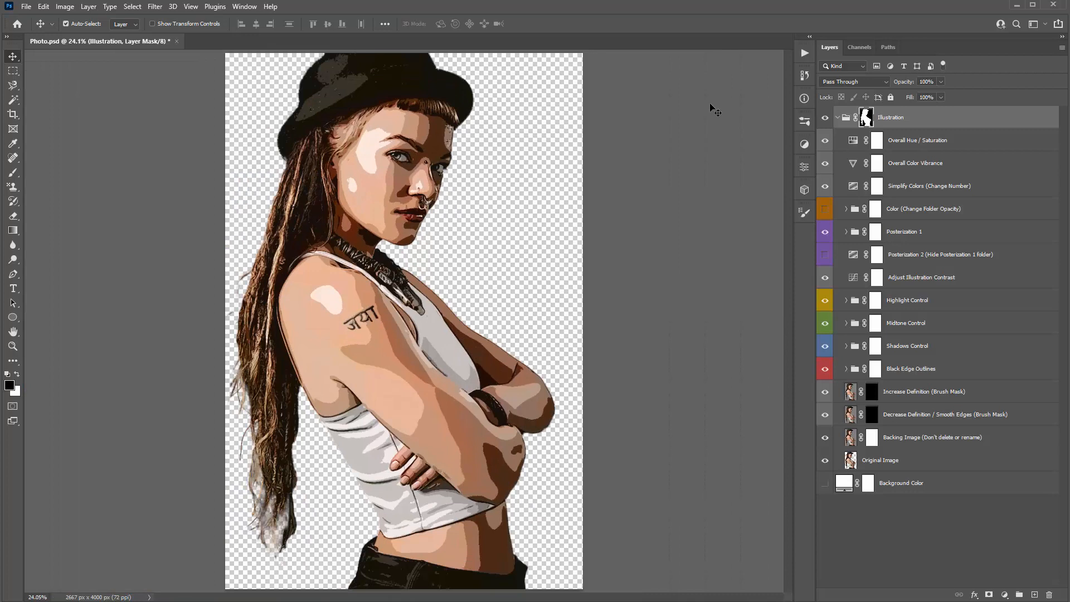
key("ctrl+plus")
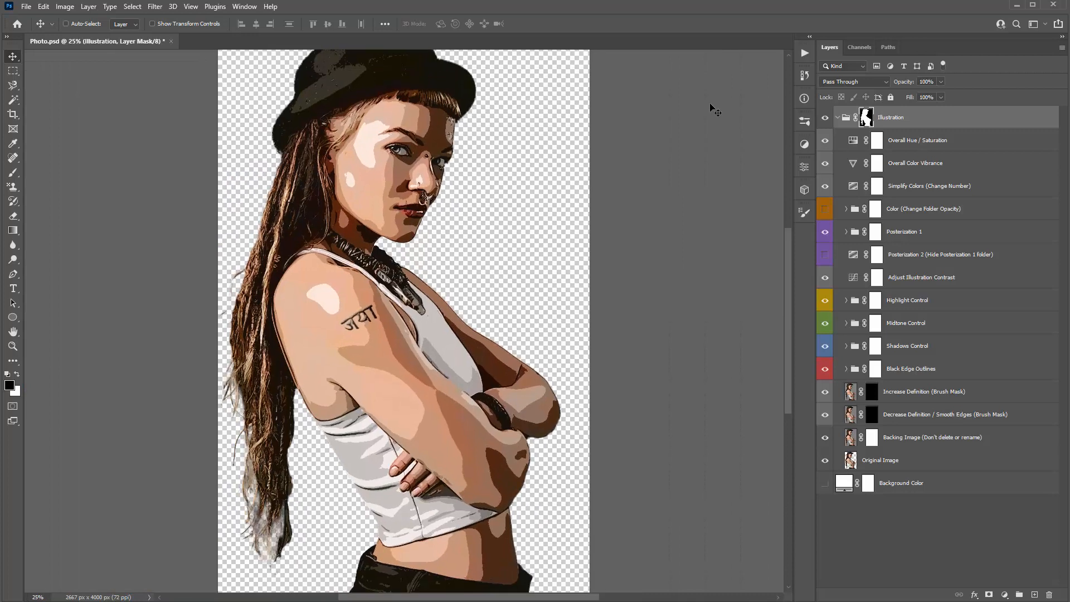
- Collapse the Illustration group and toggle its visibility to examine what the group contributes to the image
left_click(838, 117)
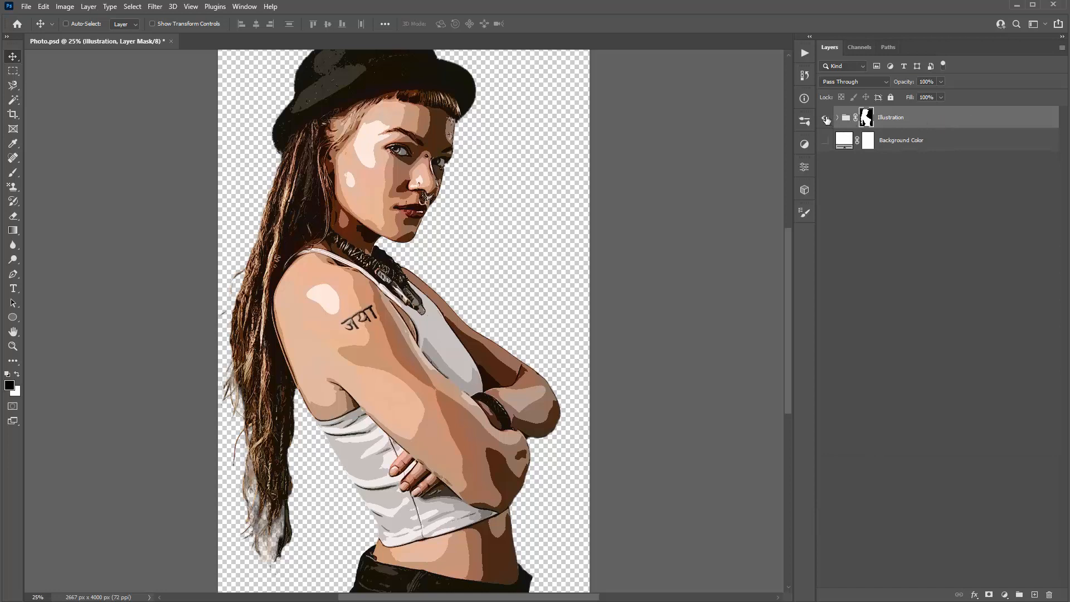
left_click(826, 119)
left_click(826, 118)
left_click(827, 120)
left_click(827, 119)
- Show the Background Color layer and set its fill to the muted olive-brown #6a6656
left_click(826, 142)
left_click(828, 142)
left_click(824, 143)
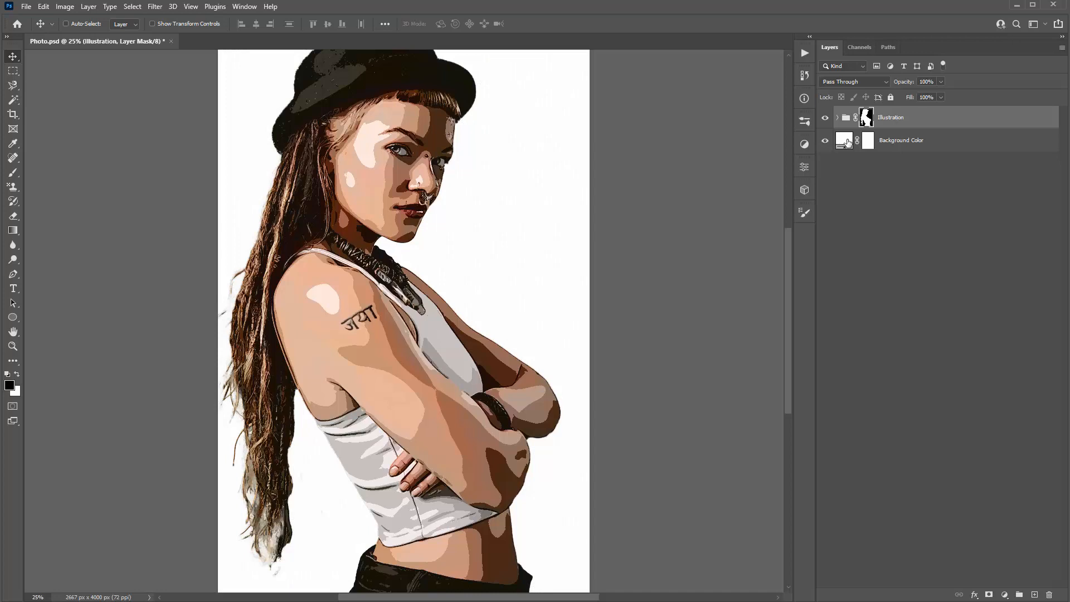
double_click(848, 143)
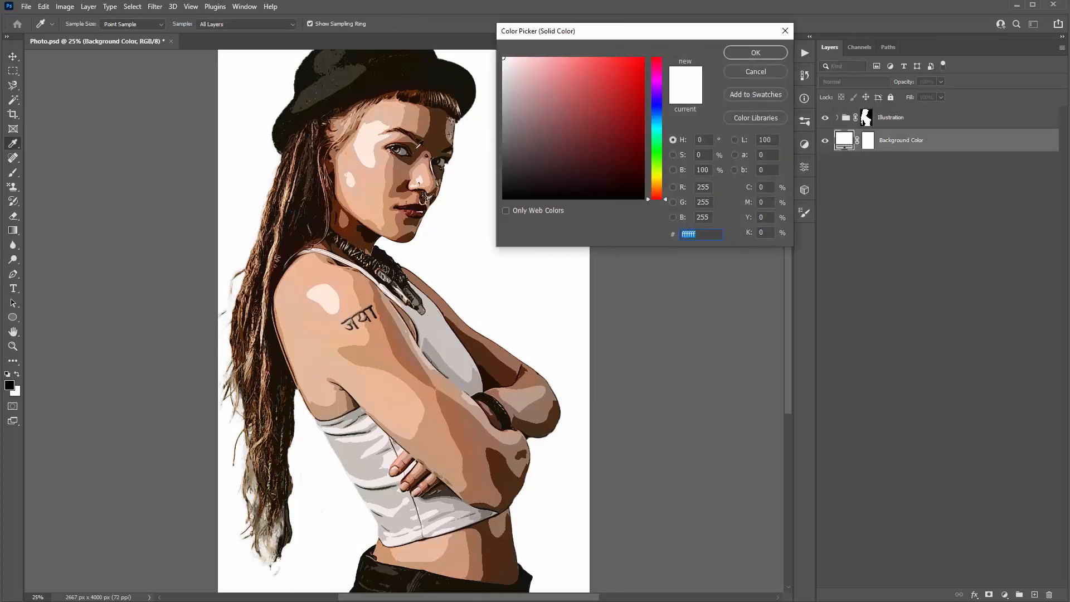
left_click(348, 73)
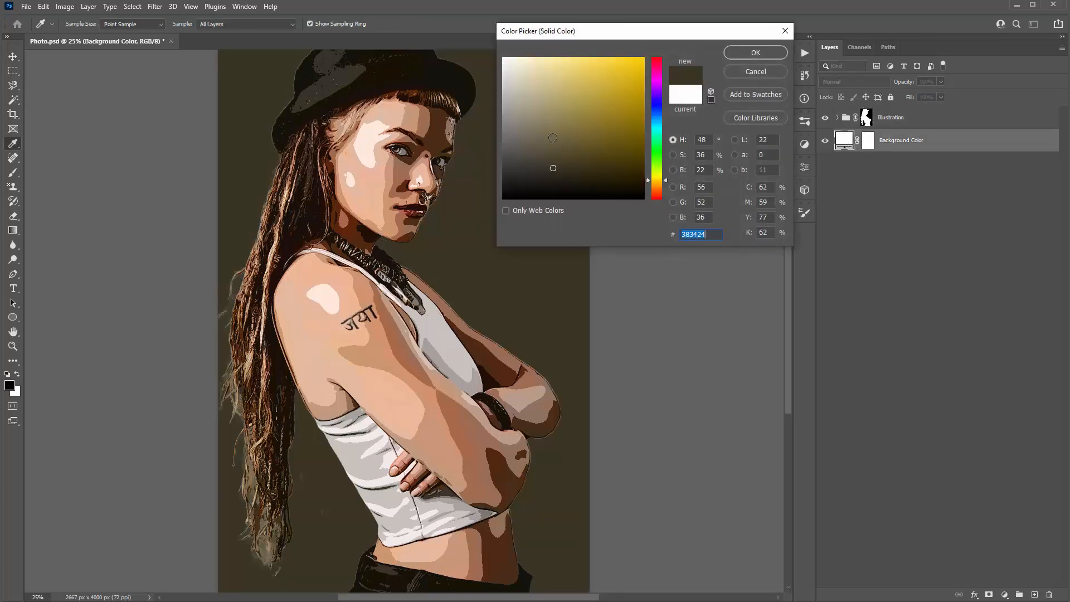
left_click_drag(541, 142, 530, 140)
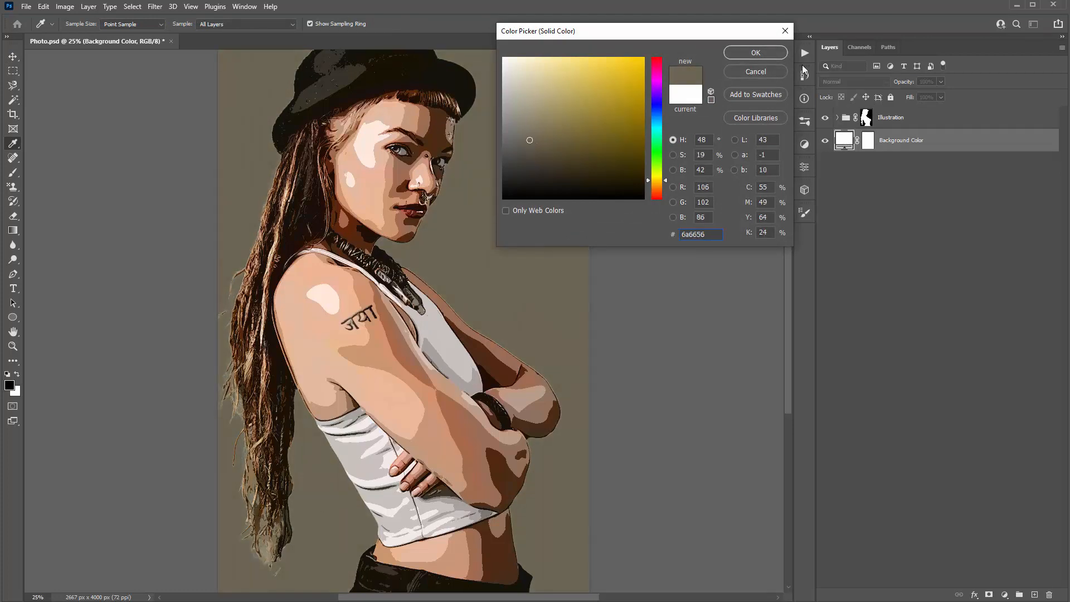
left_click(756, 52)
key("v")
- Inspect the Illustration group's layer mask on its own in the canvas and return to the normal image view
left_click(922, 111)
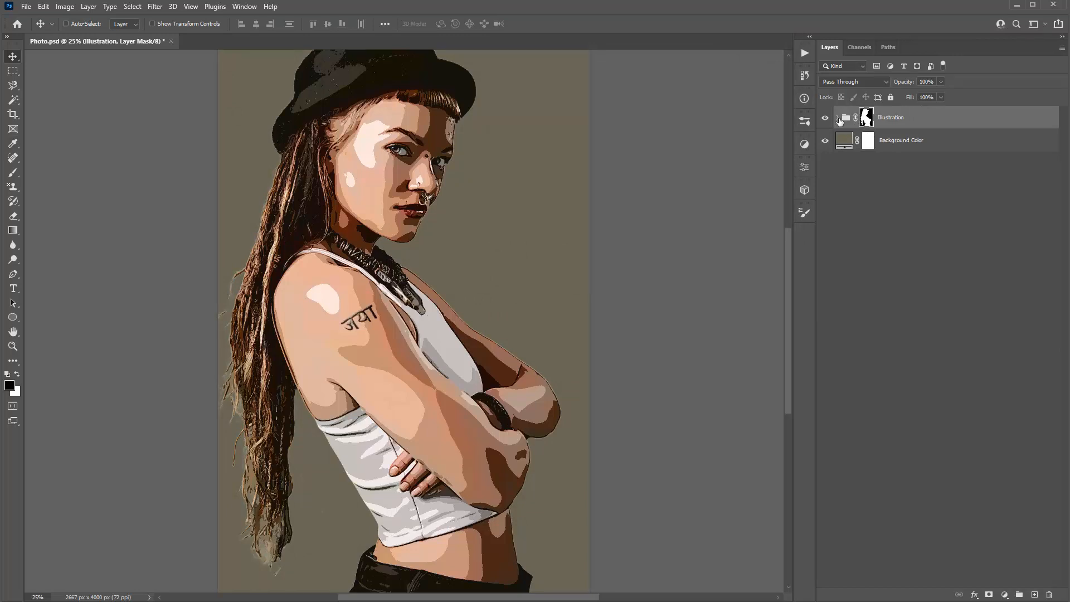
left_click(867, 118, "alt")
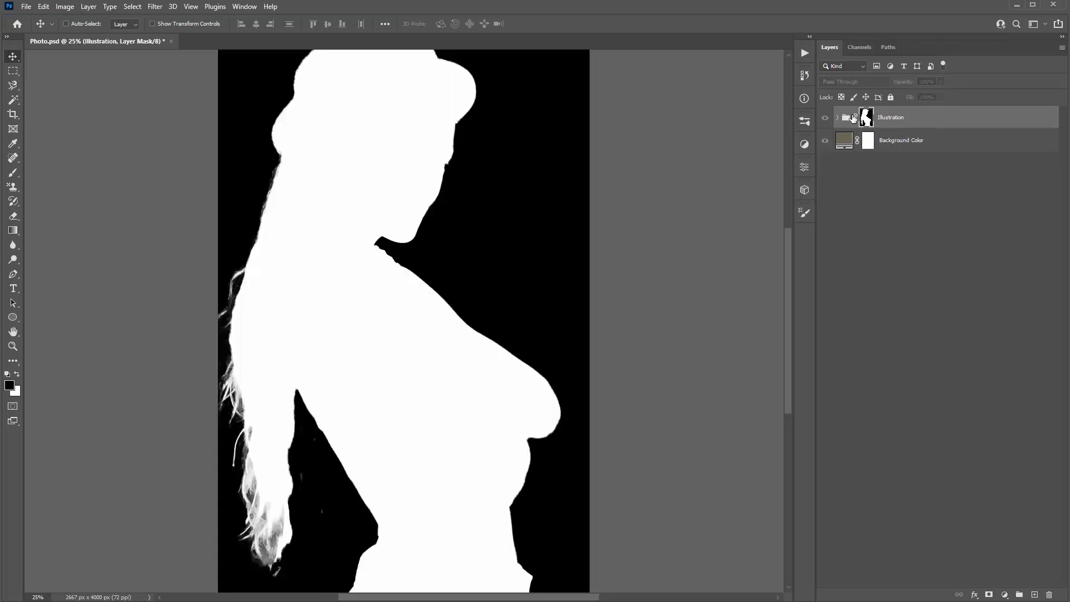
left_click(838, 118)
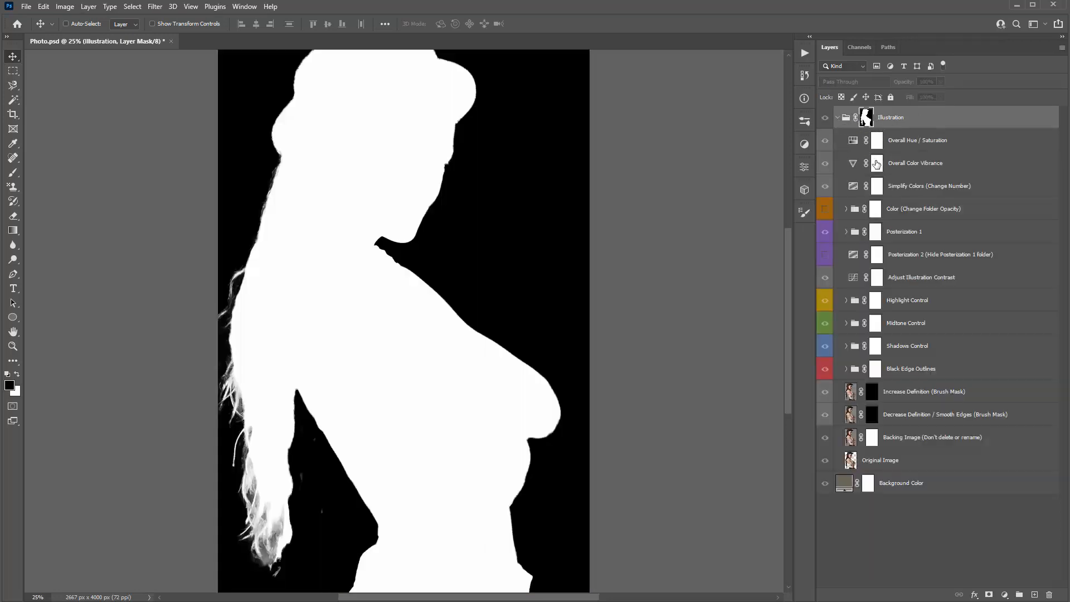
left_click(839, 118)
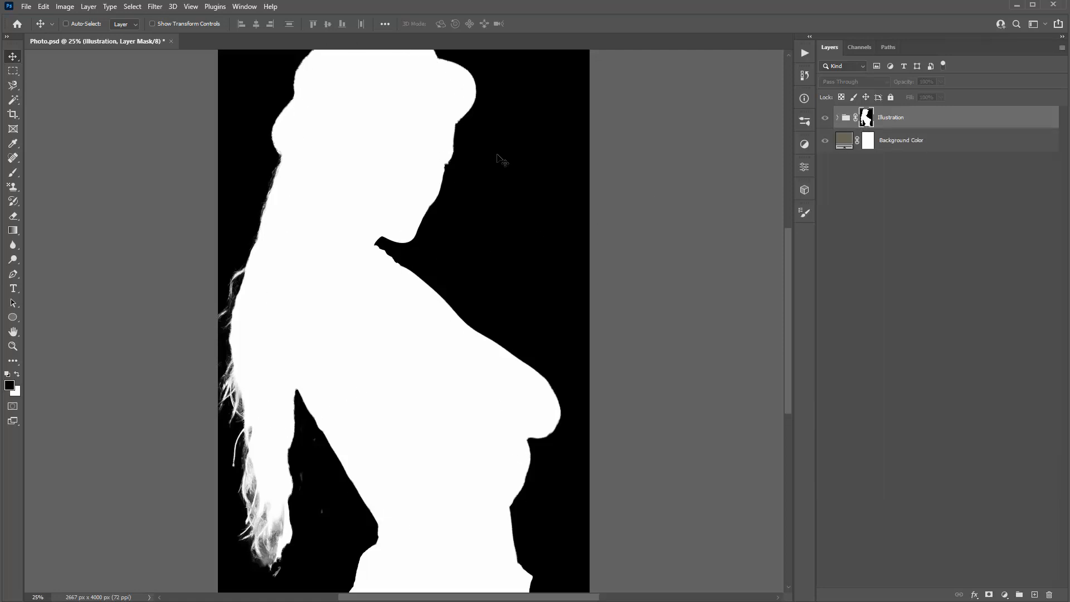
left_click(930, 126)
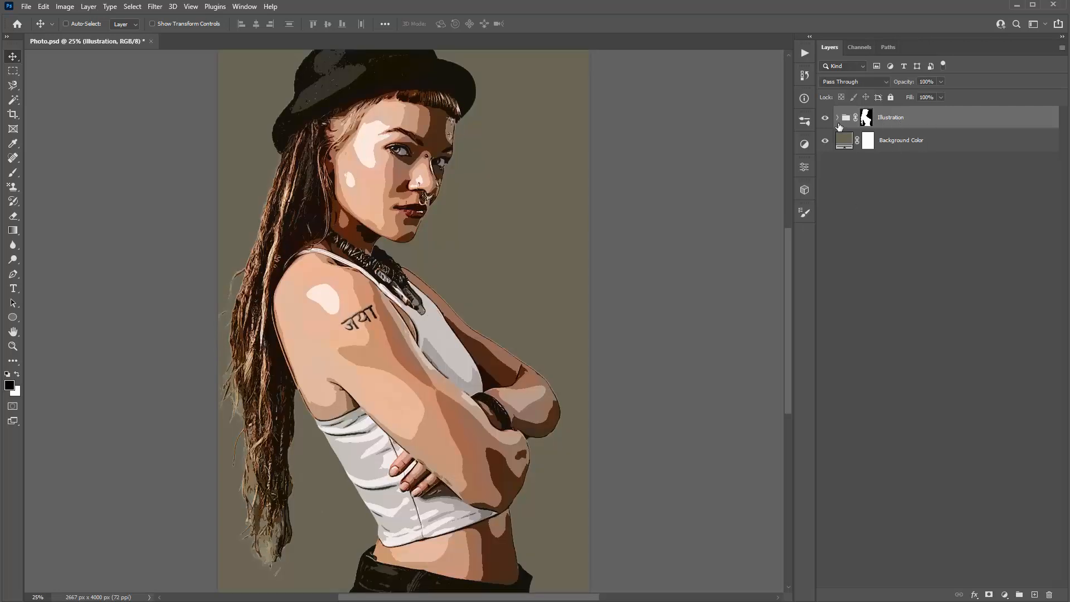
left_click(867, 121, "alt")
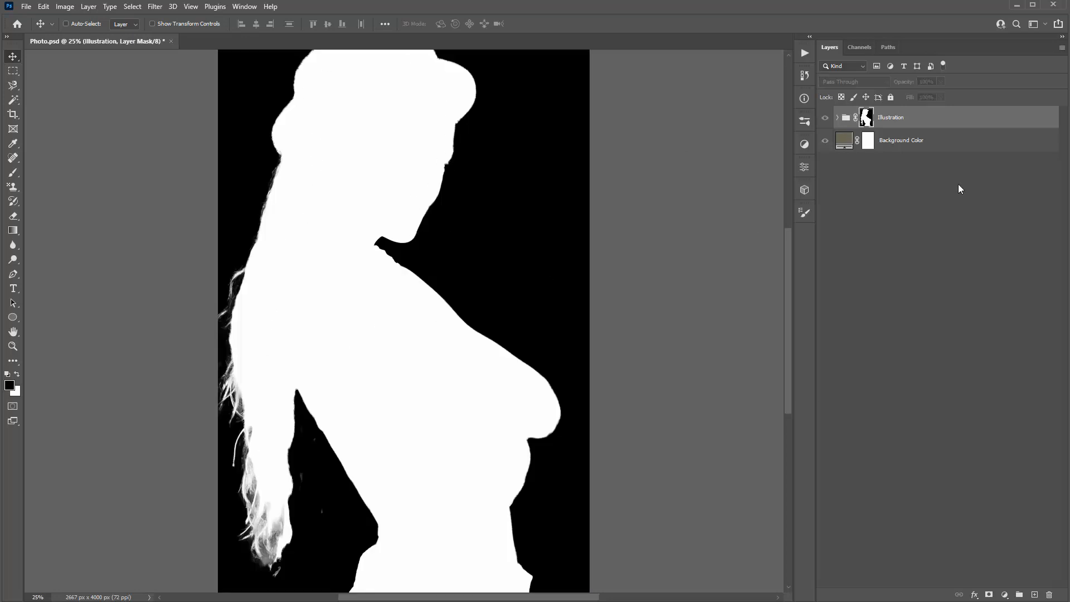
left_click(944, 120)
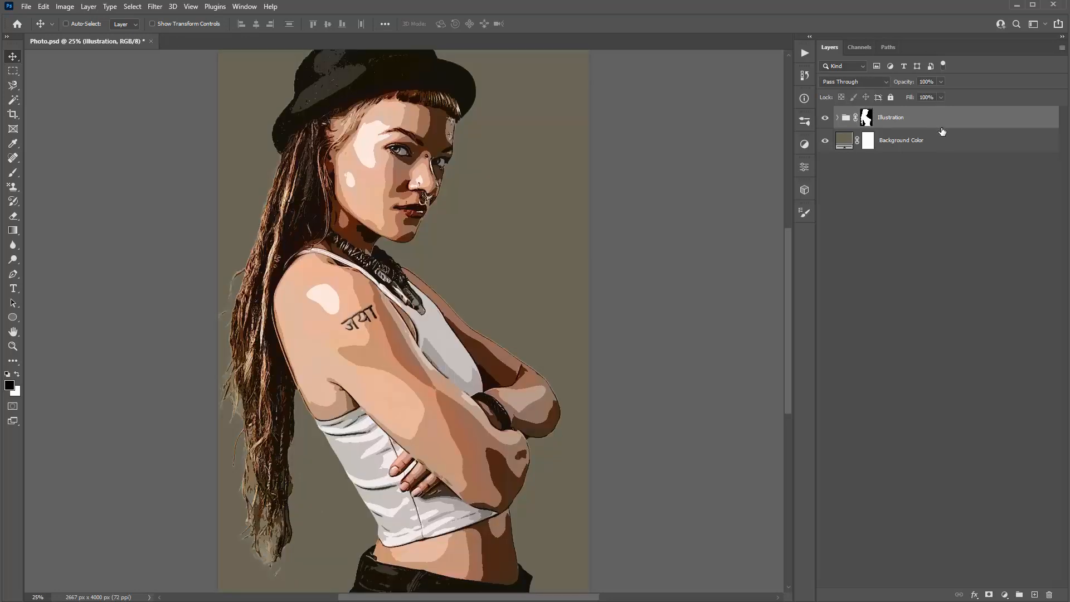
- Select the Illustration group above the Background Color layer and expand it to list its layers
left_click(914, 140)
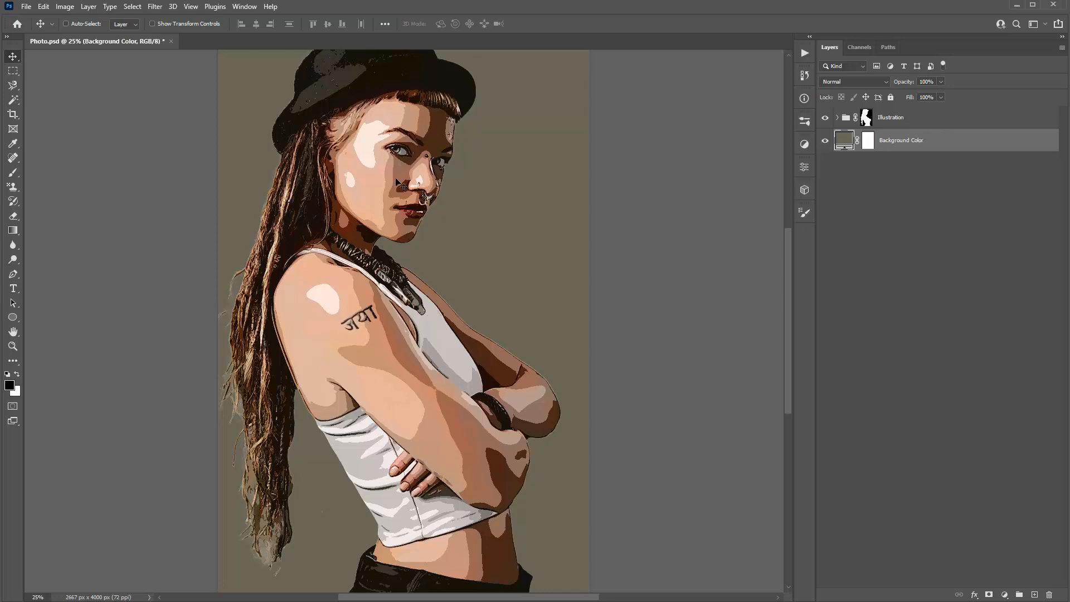
left_click(900, 119)
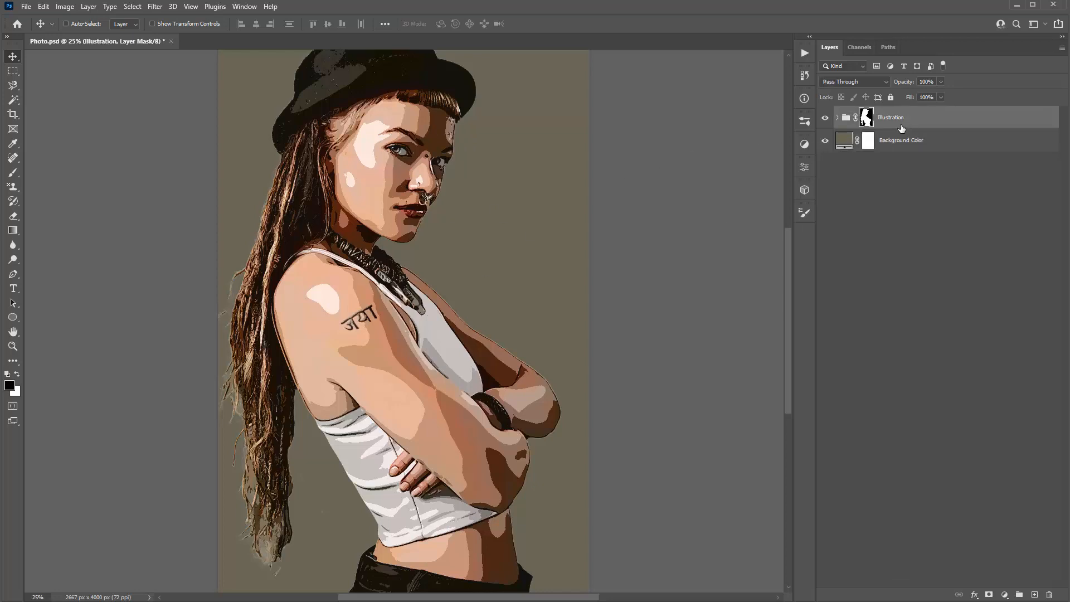
left_click(837, 118)
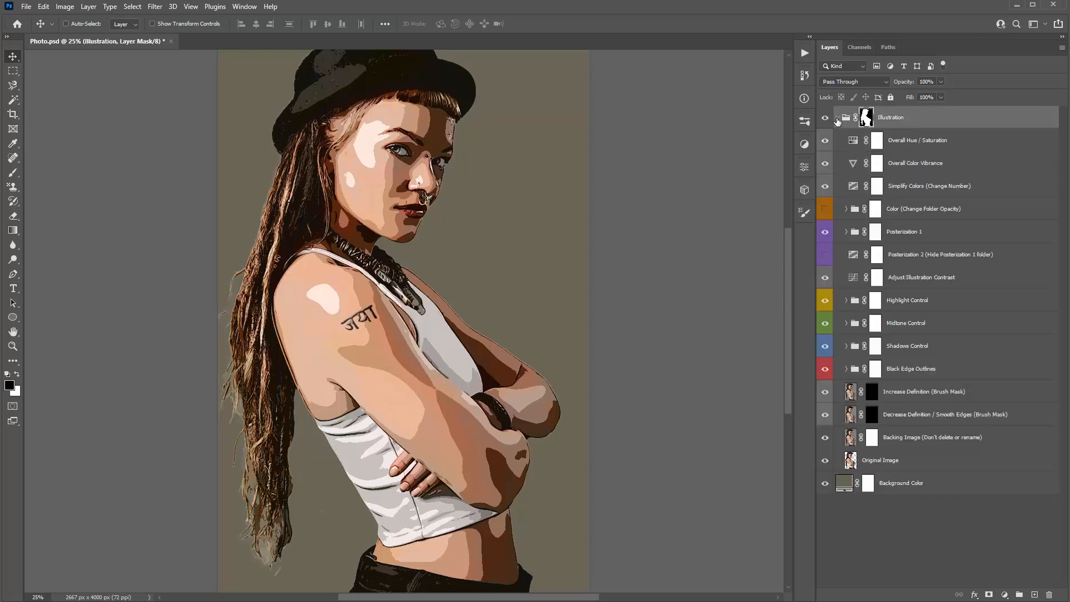
- Try a higher saturation in the Overall Hue / Saturation adjustment, undo it, and close the settings
left_click(930, 144)
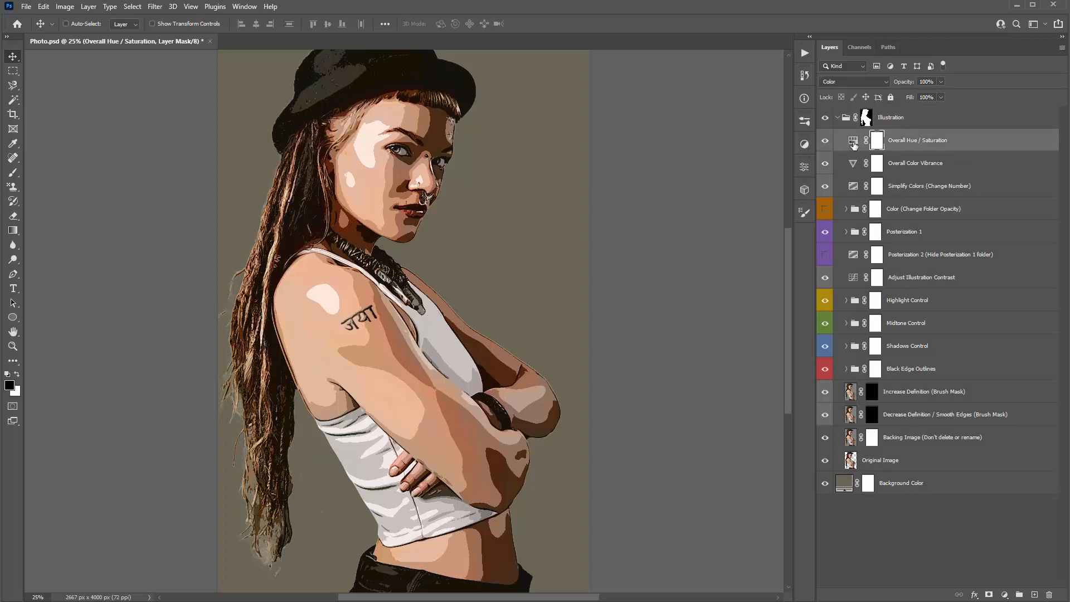
double_click(854, 144)
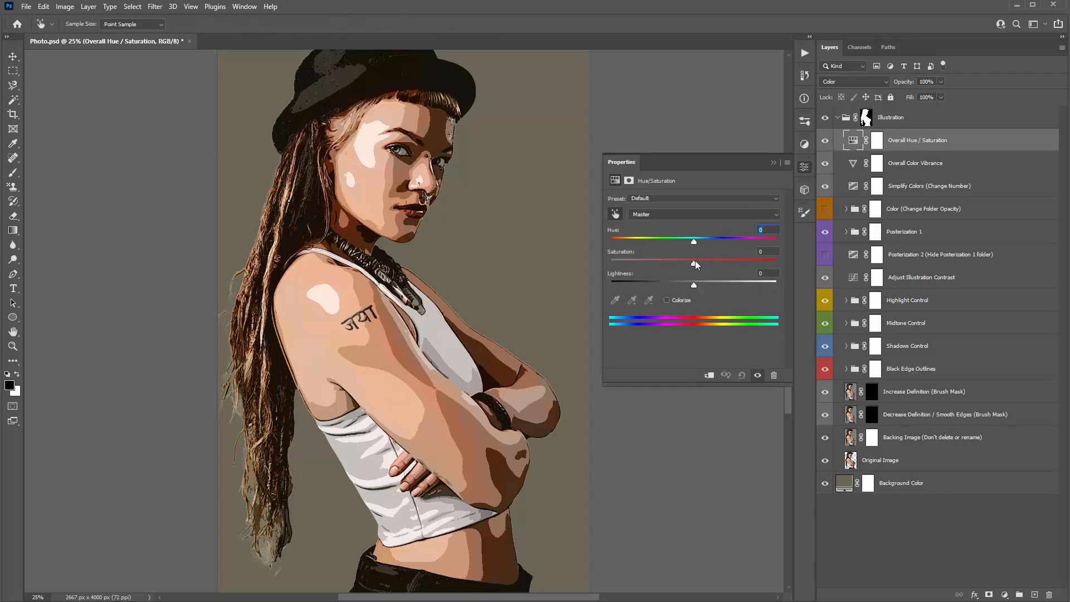
left_click_drag(695, 262, 726, 263)
key("ctrl+z")
left_click(774, 162)
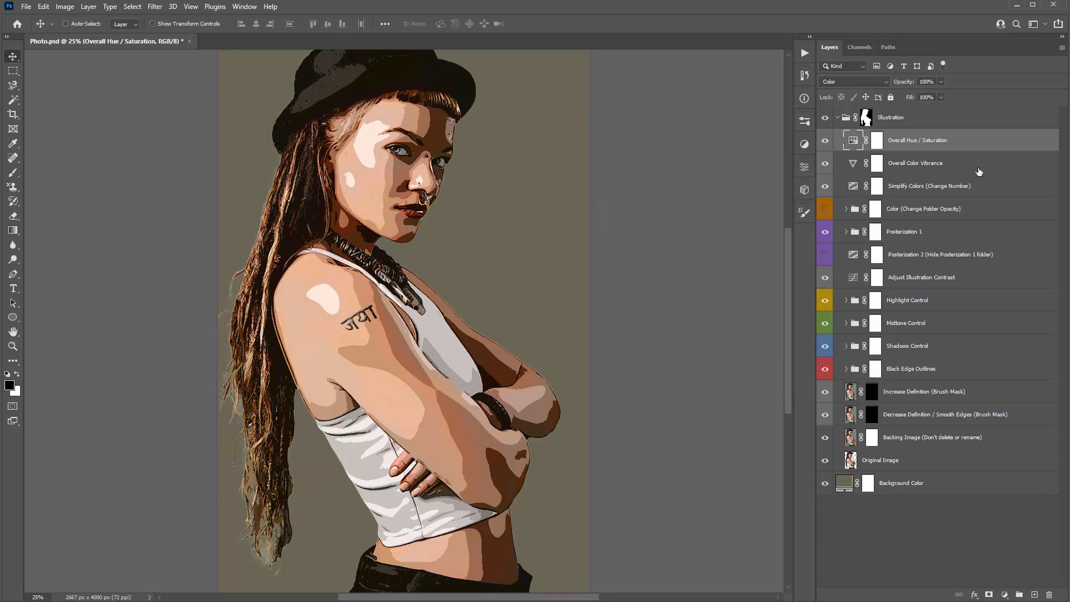
- Set the Vibrance of the Overall Color Vibrance adjustment layer to +41 and close its settings
left_click(947, 174)
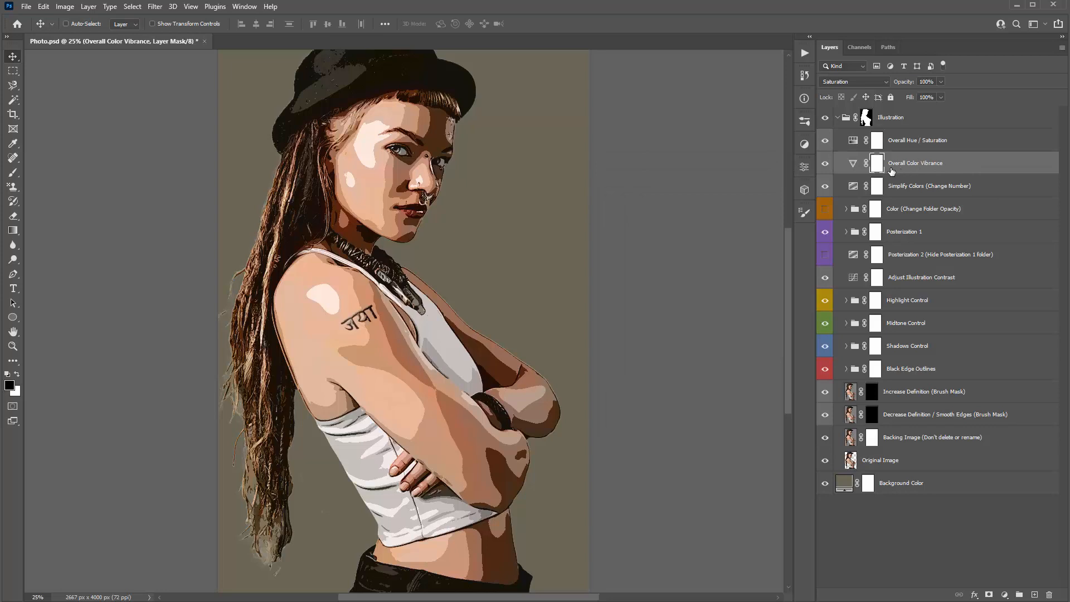
double_click(852, 165)
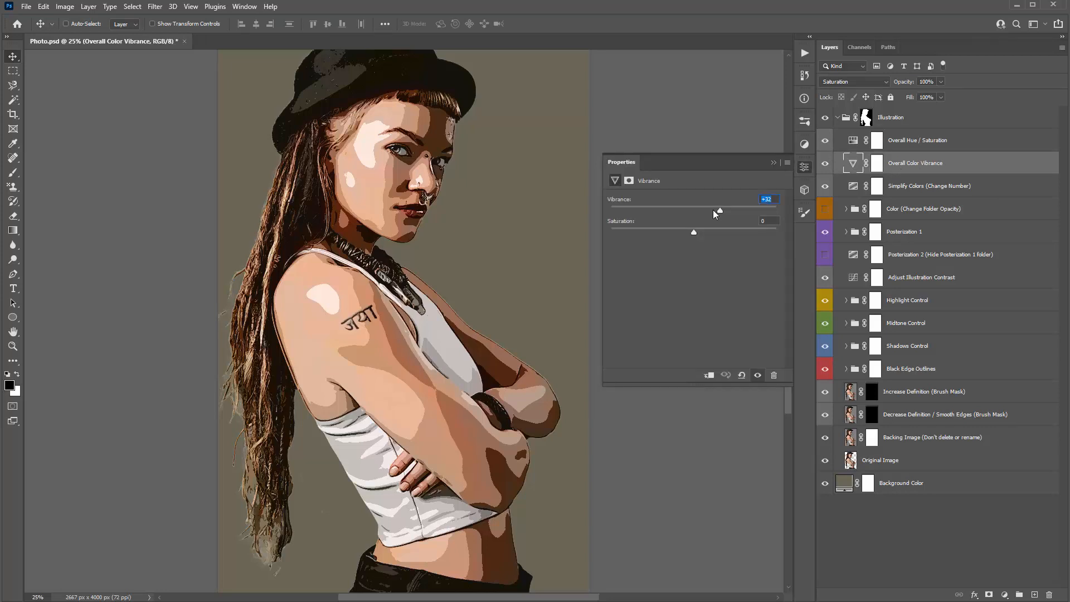
mouse_move(714, 210)
left_mouse_down()
mouse_move(689, 209)
mouse_move(734, 213)
left_mouse_up()
key("ctrl+z")
left_click_drag(725, 212, 728, 212)
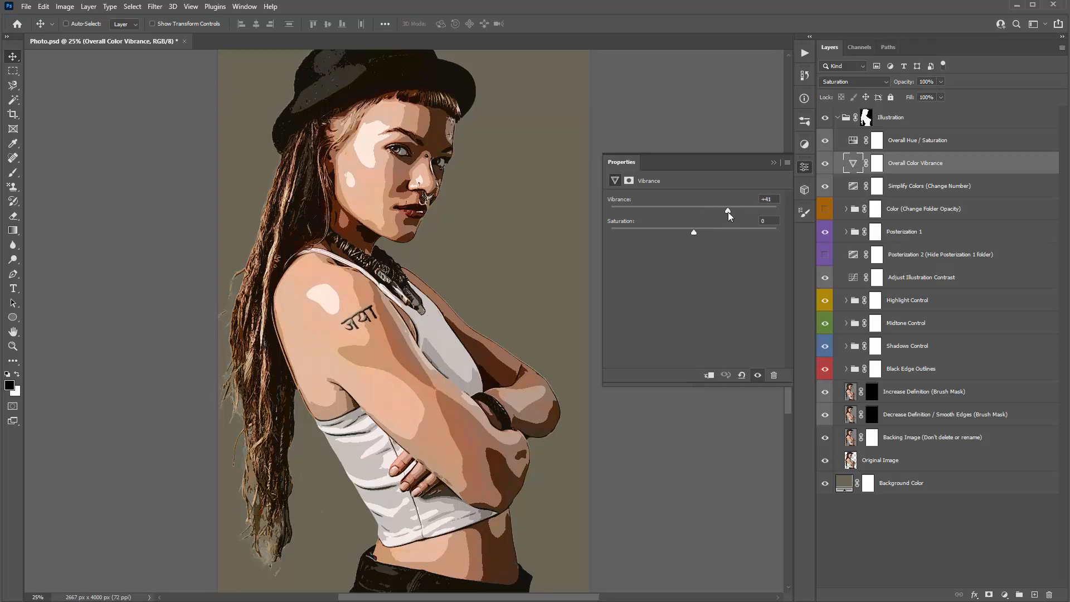
left_click(775, 163)
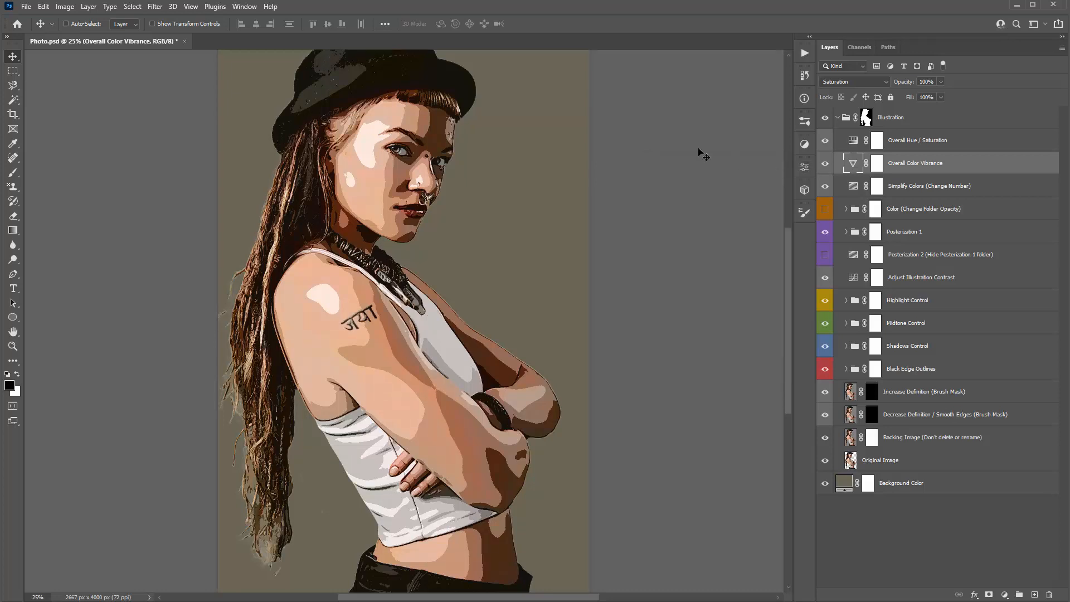
- Lower the Posterize levels of the Simplify Colors (Change Number) layer to 2, and raise them step by step to 8
left_click(912, 188)
left_click(994, 193)
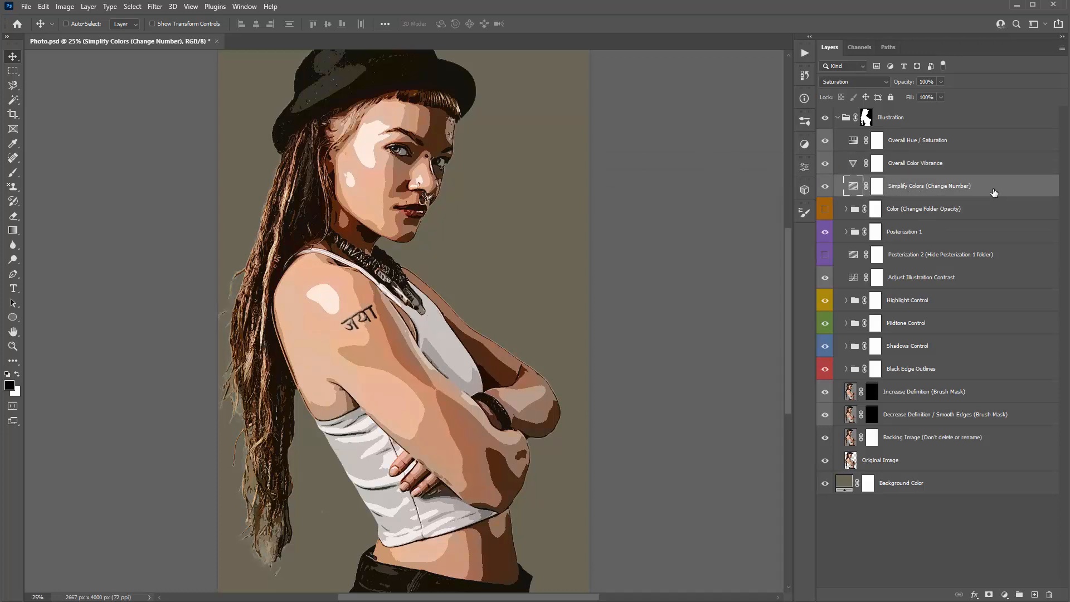
double_click(852, 189)
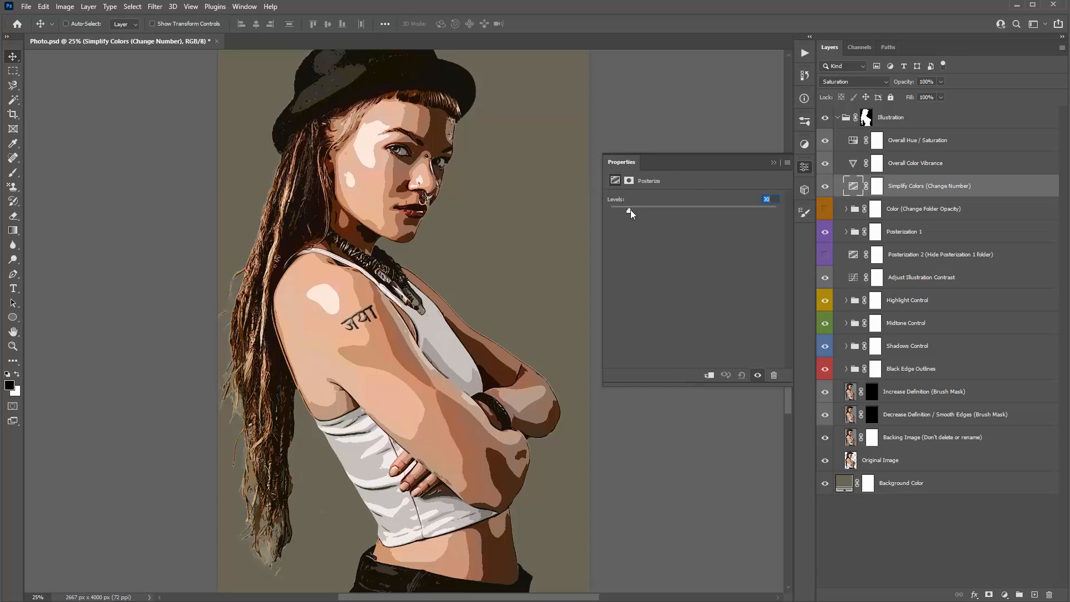
left_click_drag(629, 209, 613, 210)
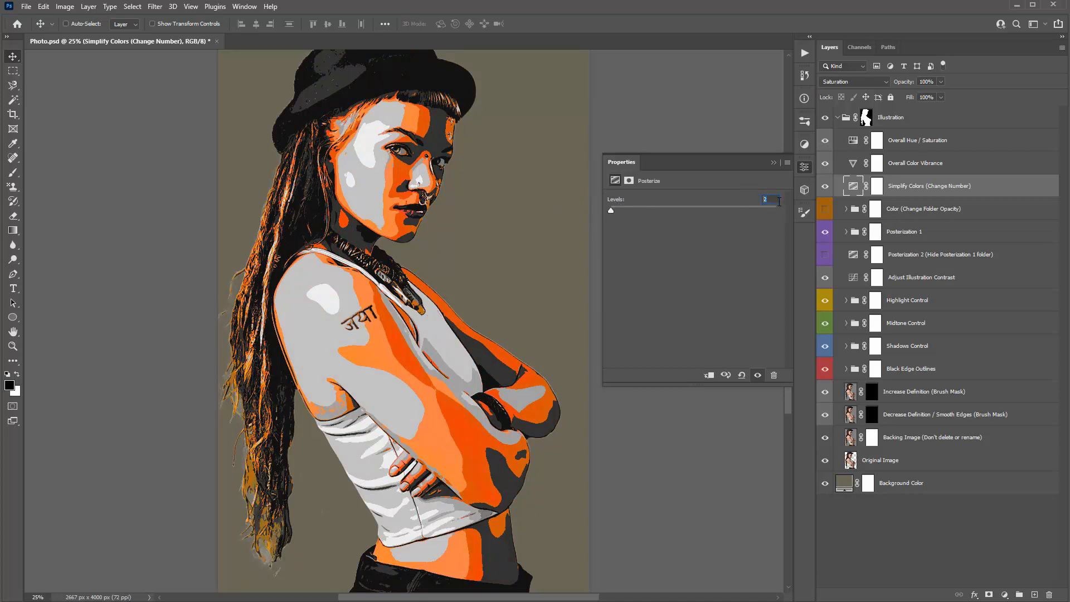
key("Up")
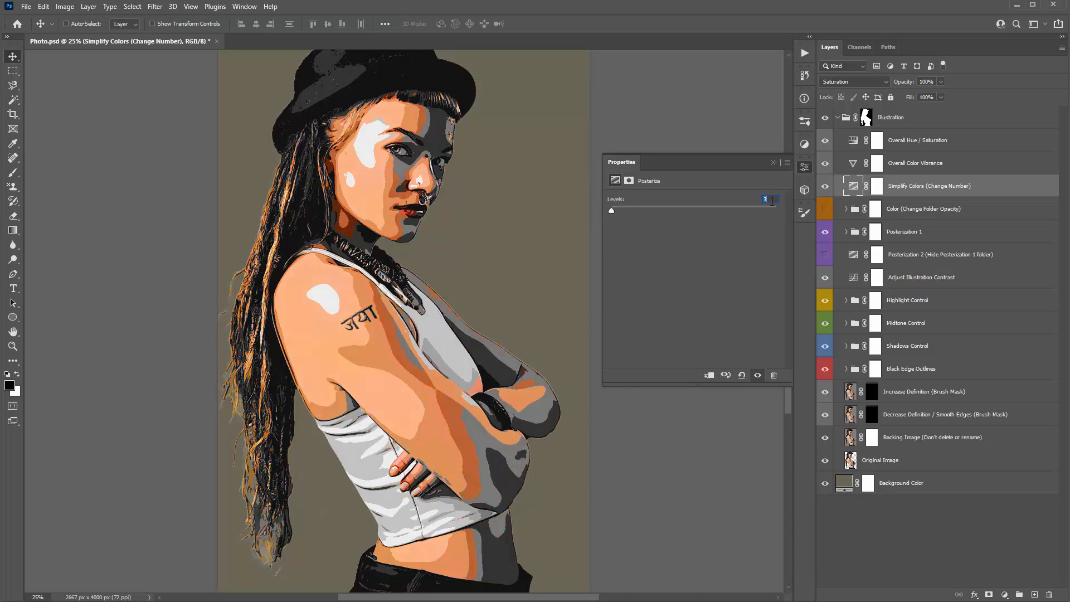
key("Up")
key("Up")
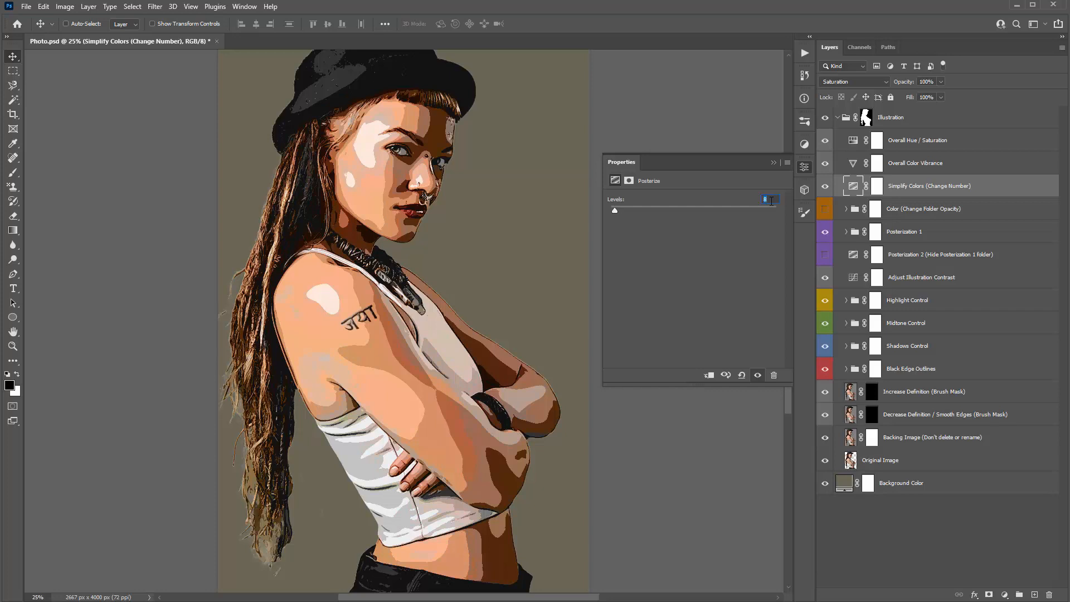
- Lower the Saturation of the Overall Hue / Saturation adjustment layer to -10 and close its settings
left_click(918, 143)
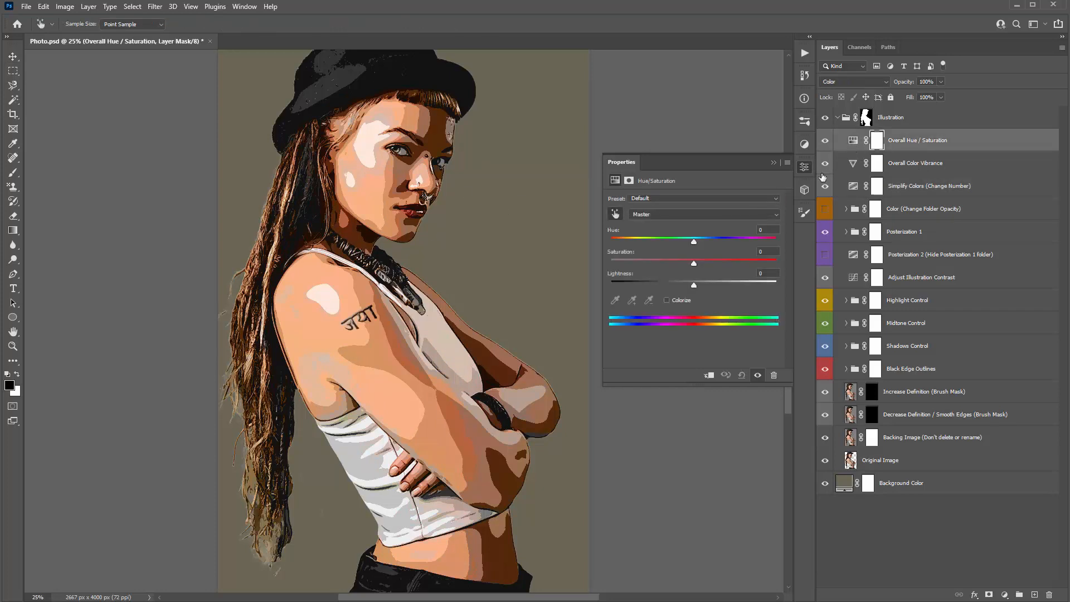
mouse_move(690, 267)
left_mouse_down()
mouse_move(674, 266)
mouse_move(685, 263)
left_mouse_up()
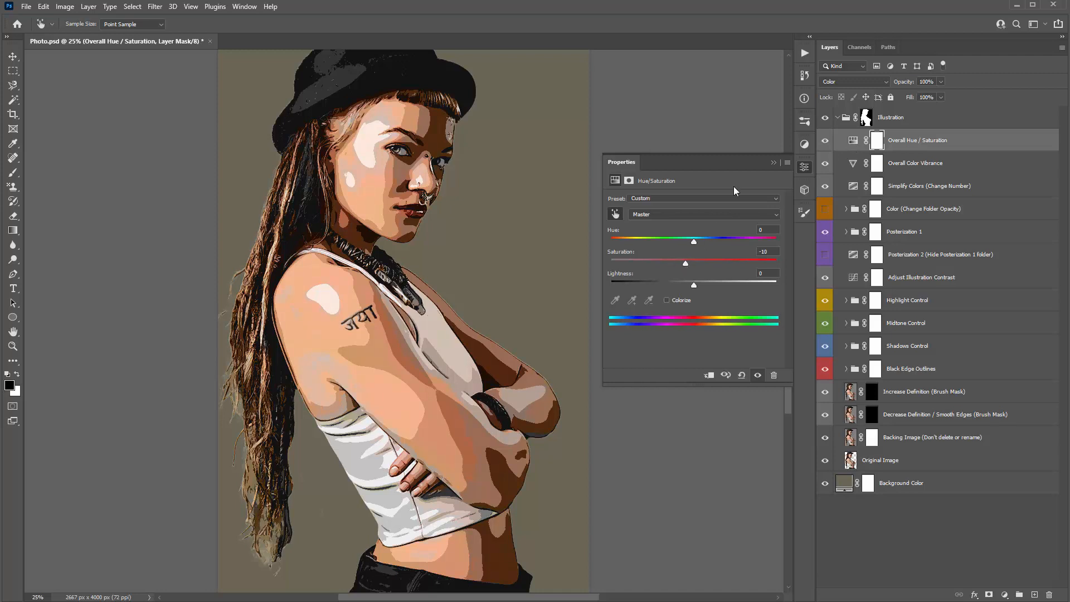
left_click(775, 162)
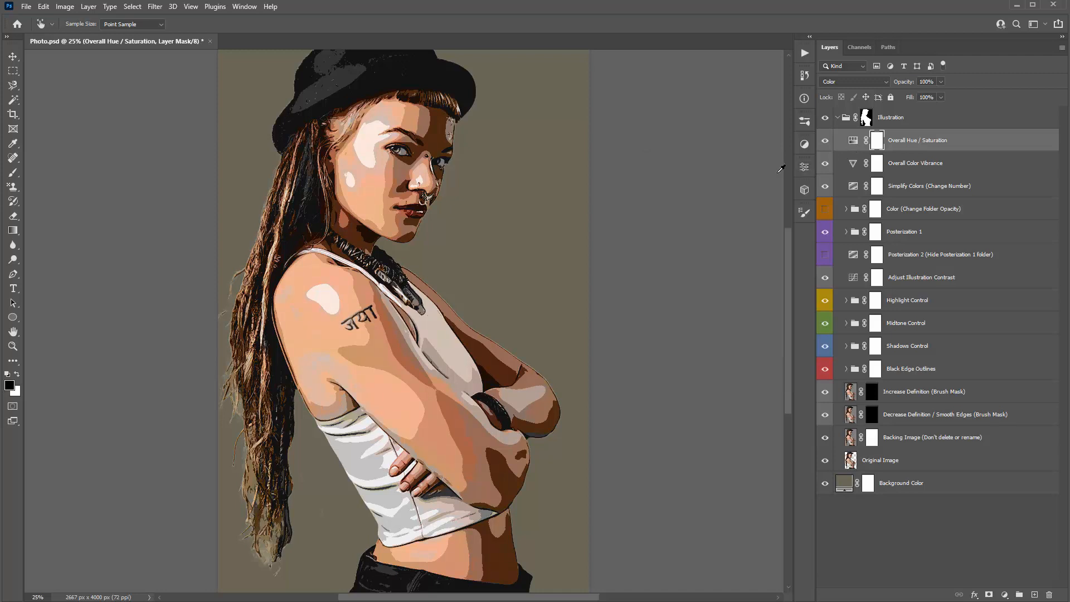
- Set the Posterize levels of the Simplify Colors (Change Number) layer to 30, try the maximum, re-enter the levels, and close the settings
double_click(853, 187)
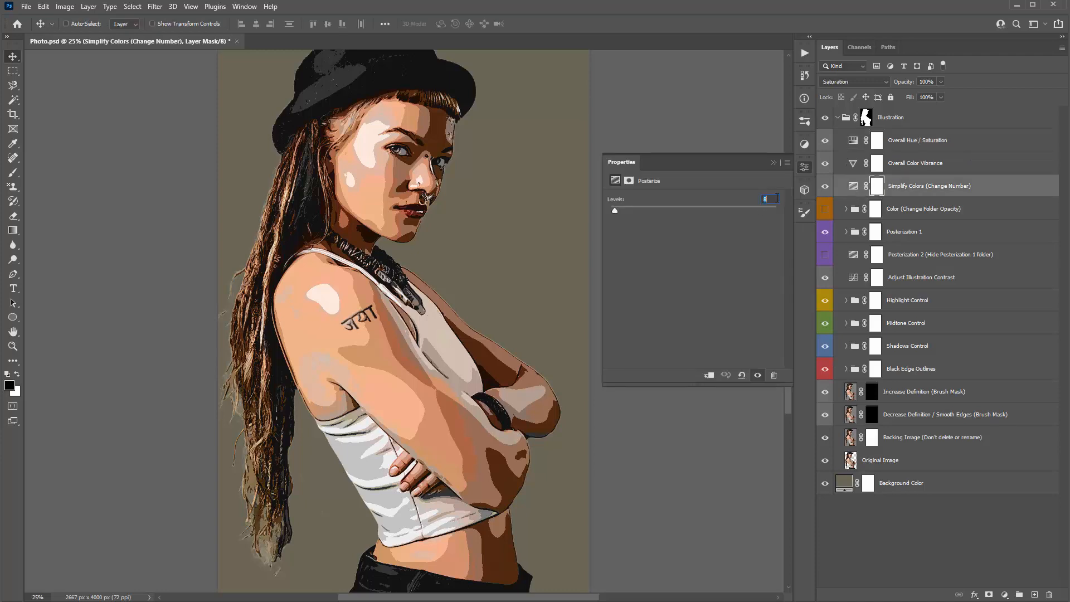
key("Down")
left_click_drag(770, 198, 743, 204)
type("30")
left_click_drag(631, 209, 777, 219)
left_click_drag(770, 199, 734, 202)
type("3")
left_click(774, 162)
left_click(853, 186)
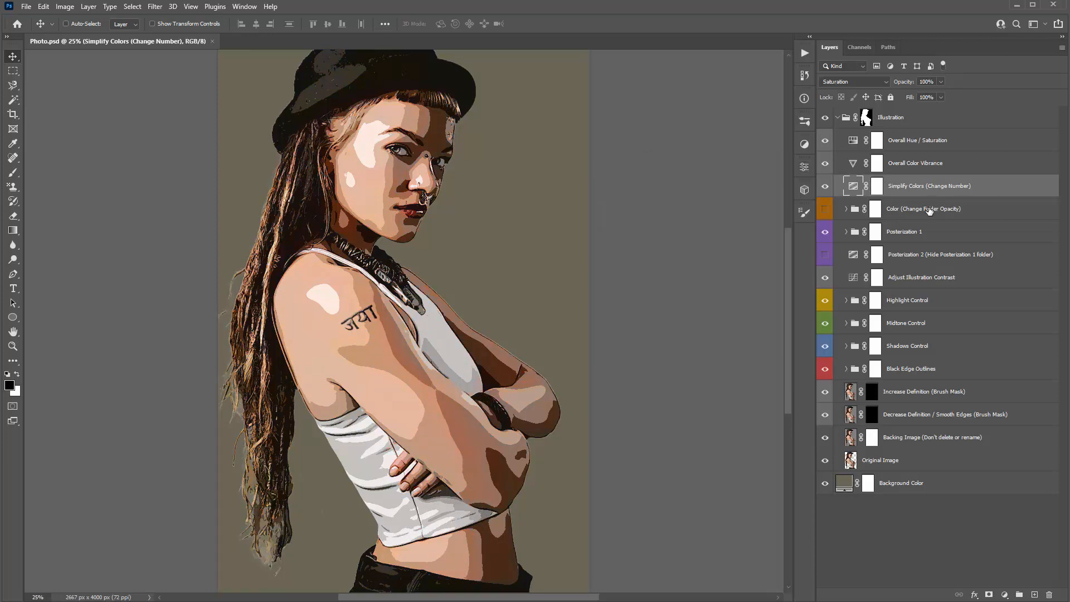
- Make the Color (Change Folder Opacity) folder visible and raise its opacity to 100%
left_click(961, 215)
double_click(901, 211)
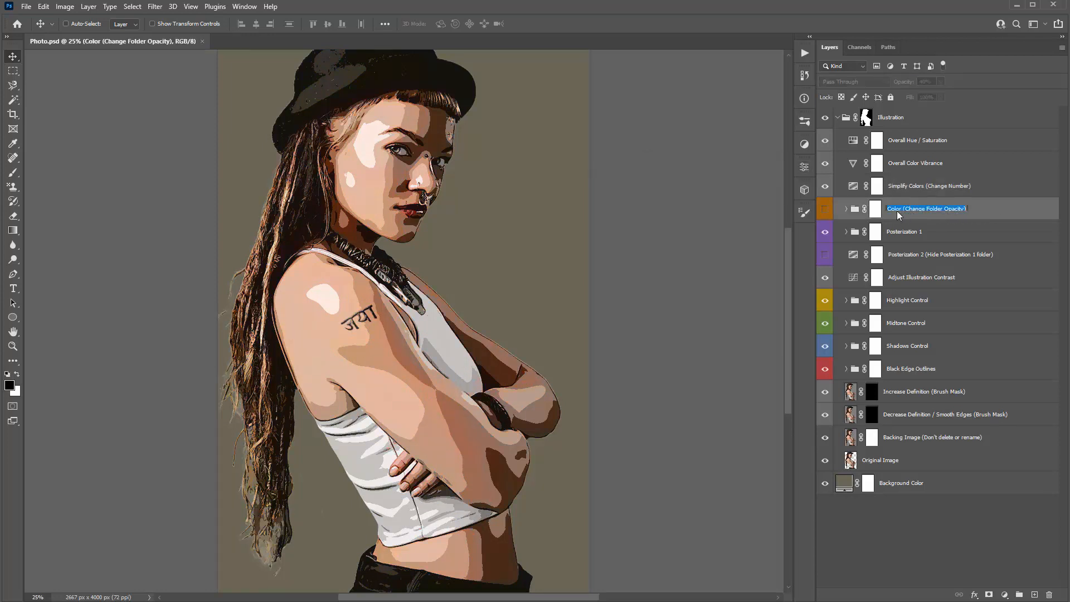
key("Return")
left_click(826, 211)
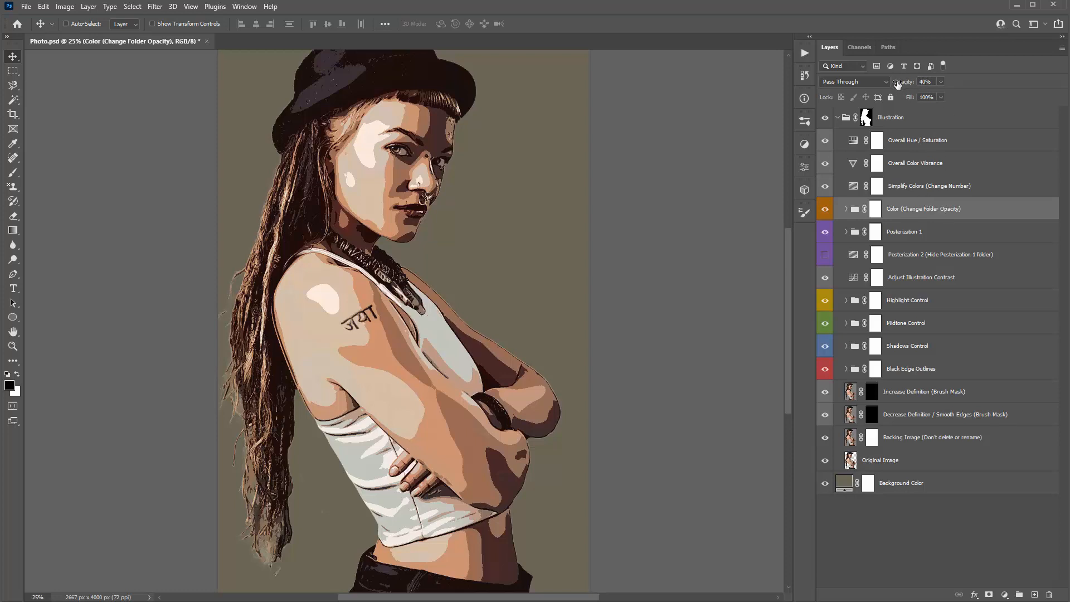
left_click_drag(900, 84, 1037, 91)
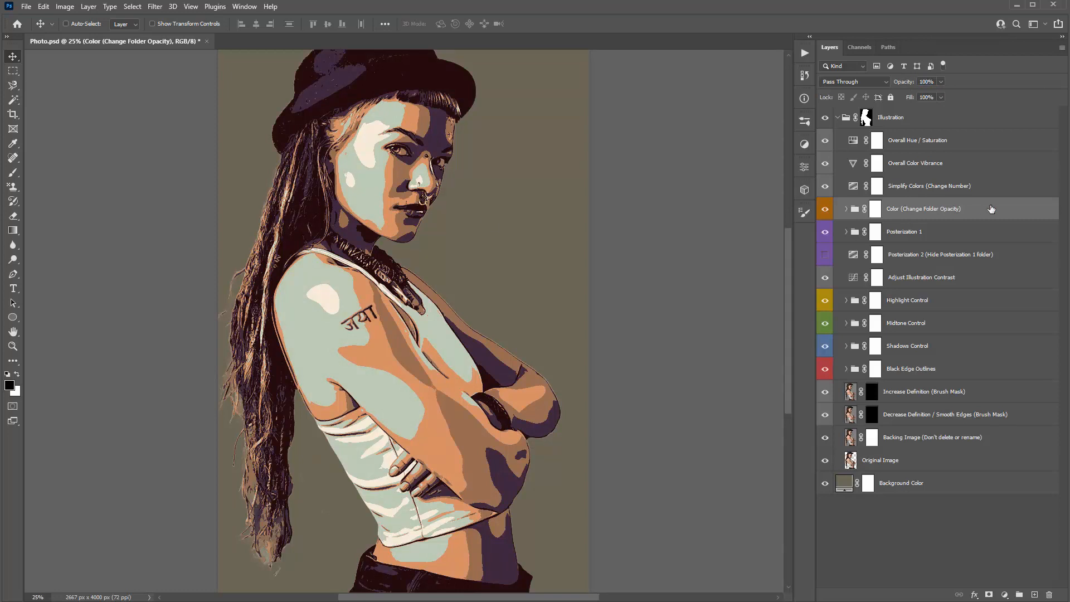
- Expand the Color (Change Folder Opacity) folder and look through its color layers from Shadow zone 1 to Highlight zone 2
left_click(847, 210)
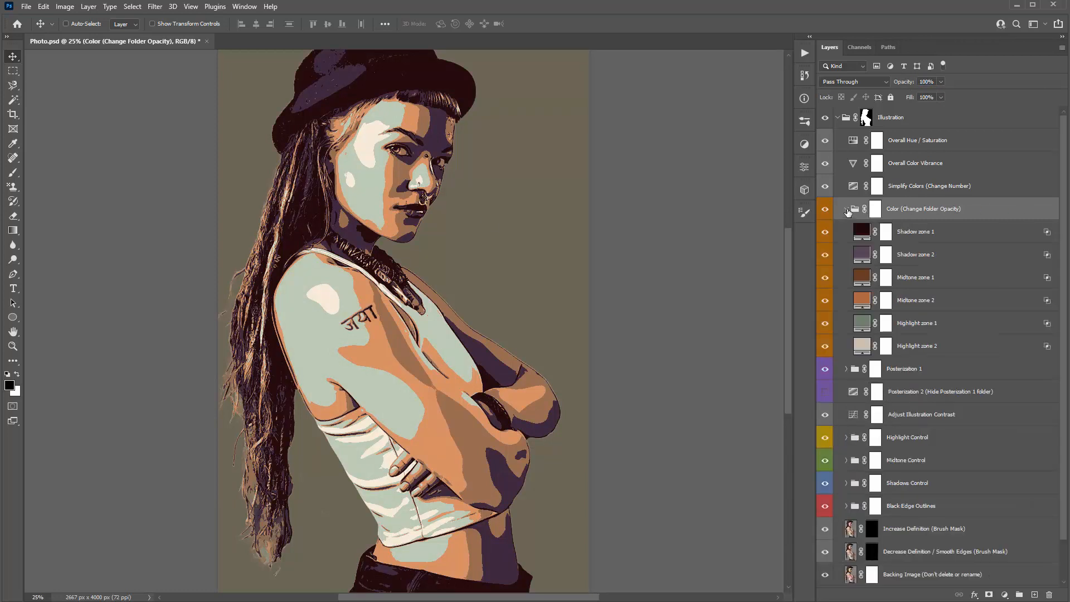
left_click(943, 240)
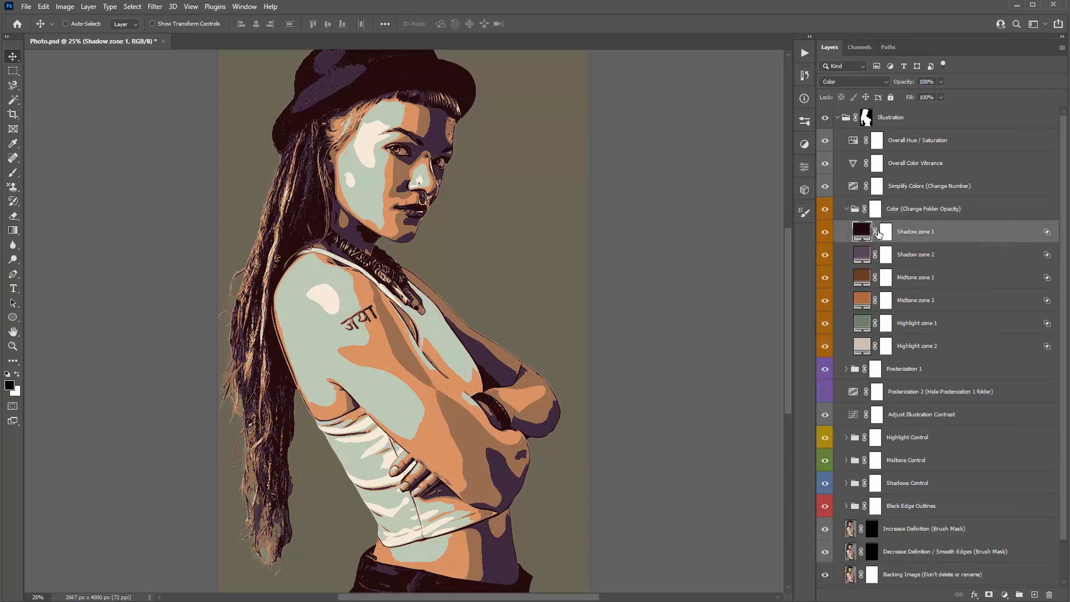
left_click(963, 346, "shift")
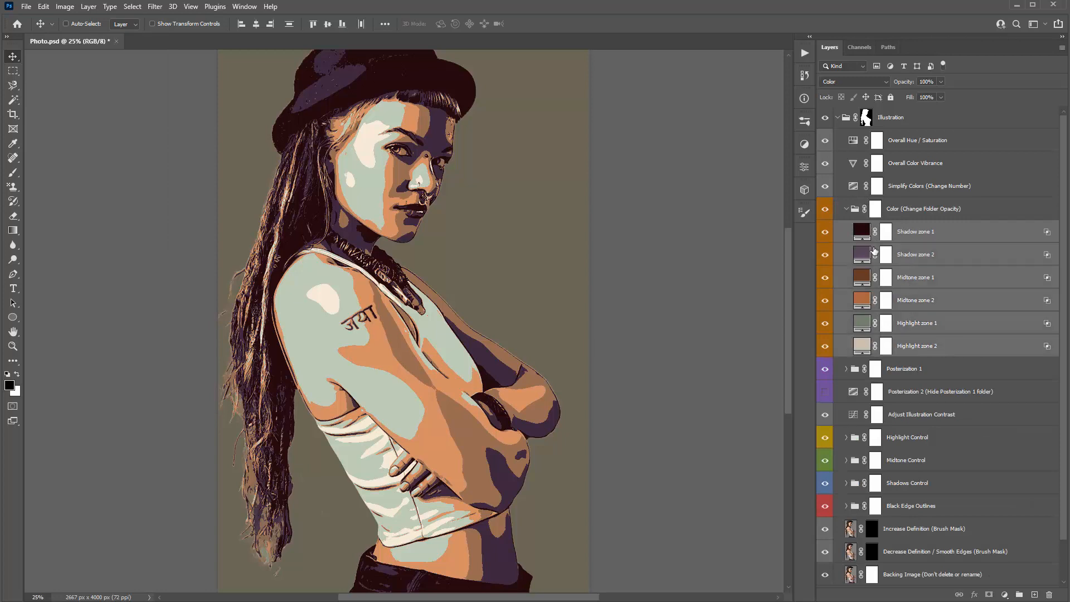
left_click(953, 238)
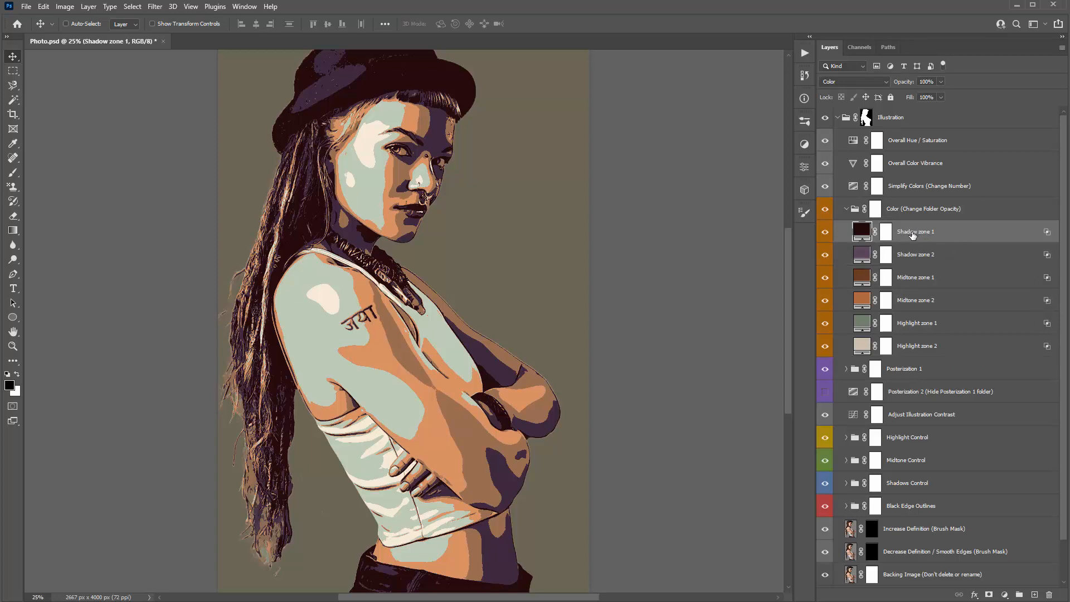
left_click(980, 345)
left_click(959, 240)
left_click(959, 257)
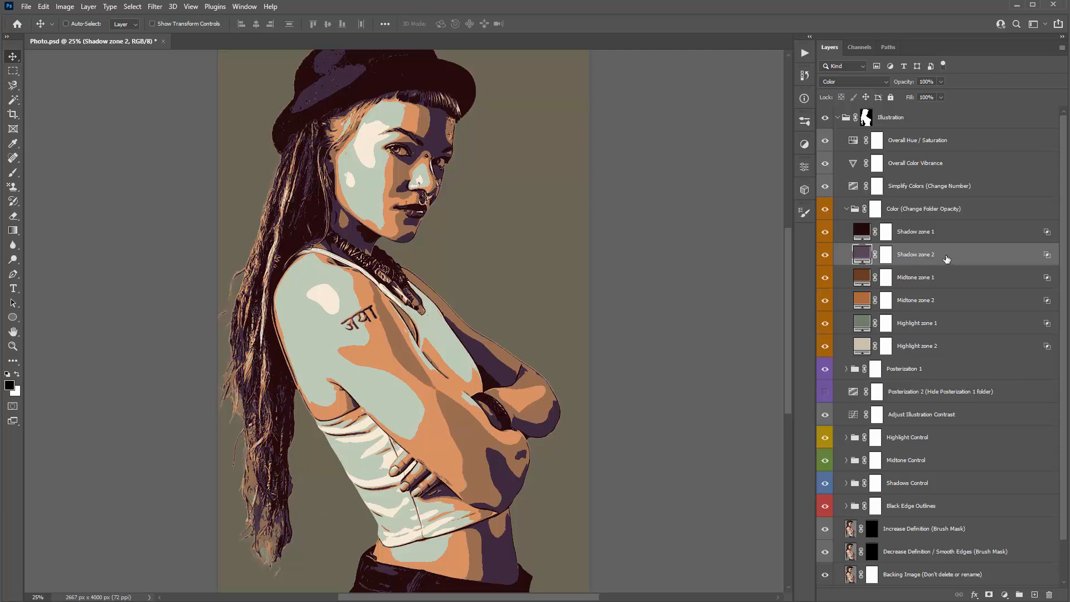
- Change the fill color of the Shadow zone 2 layer to the crimson 9c2e4d
double_click(863, 256)
left_click_drag(660, 82, 660, 64)
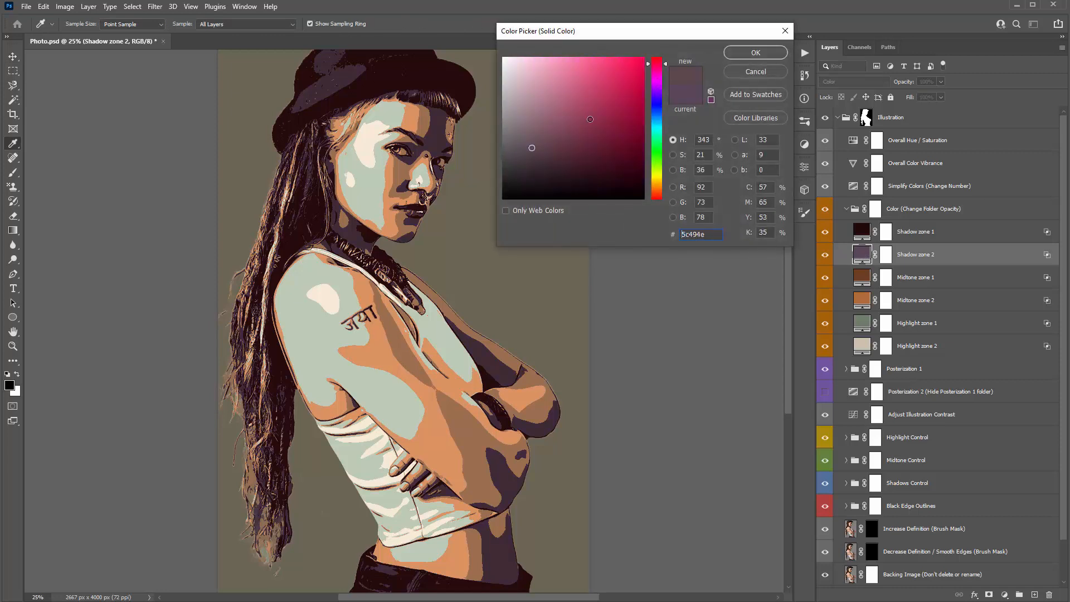
left_click(607, 97)
mouse_move(607, 97)
left_mouse_down()
mouse_move(606, 127)
mouse_move(602, 112)
left_mouse_up()
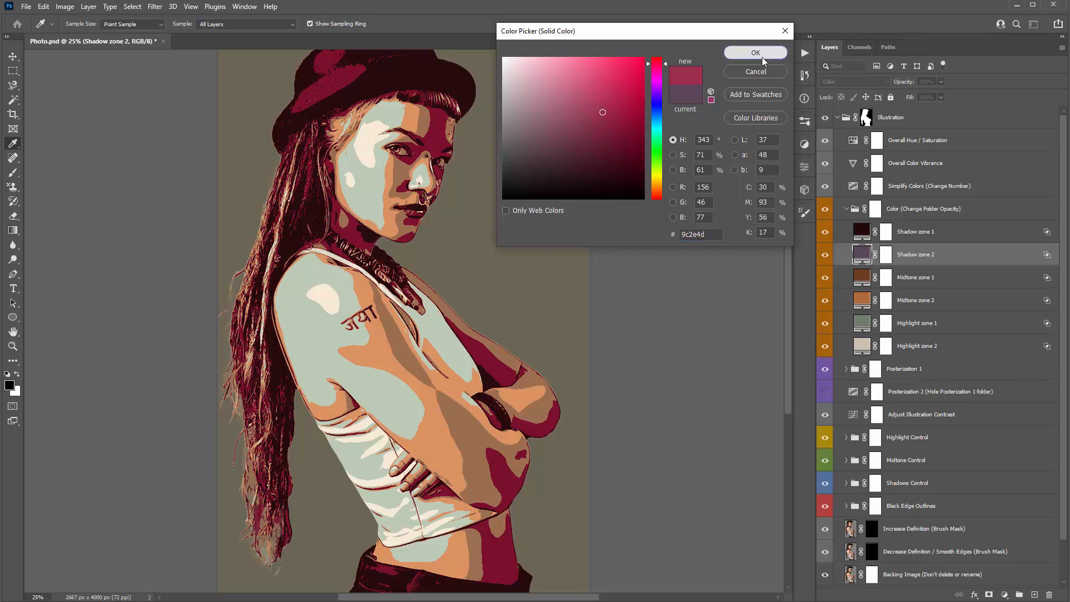
left_click(761, 57)
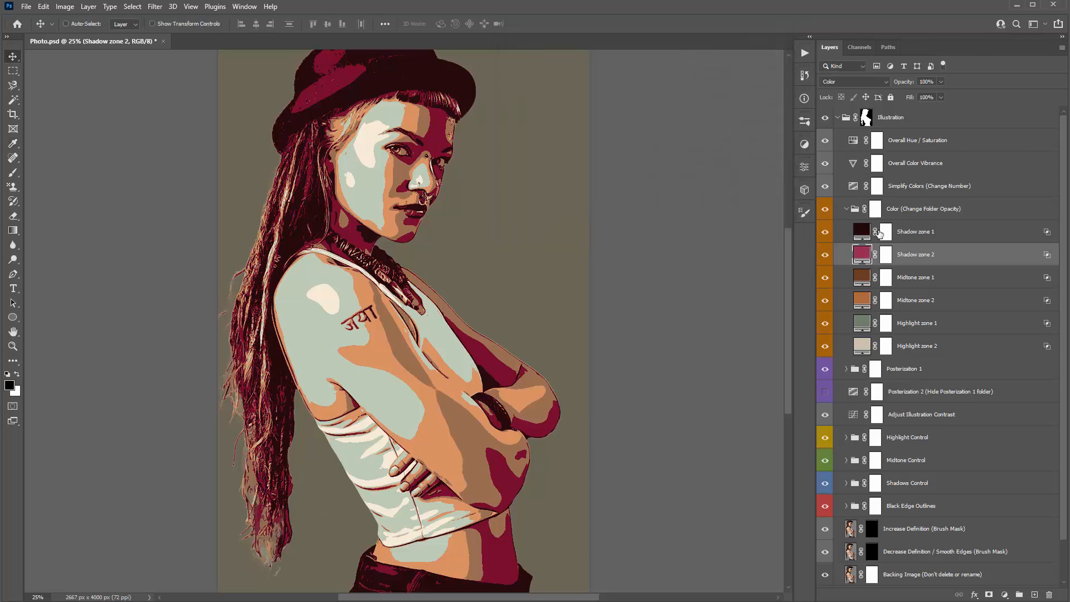
- Hide all six zone color layers, and show Shadow zone 1, Shadow zone 2 and Midtone zone 1 again
left_click_drag(826, 234, 827, 348)
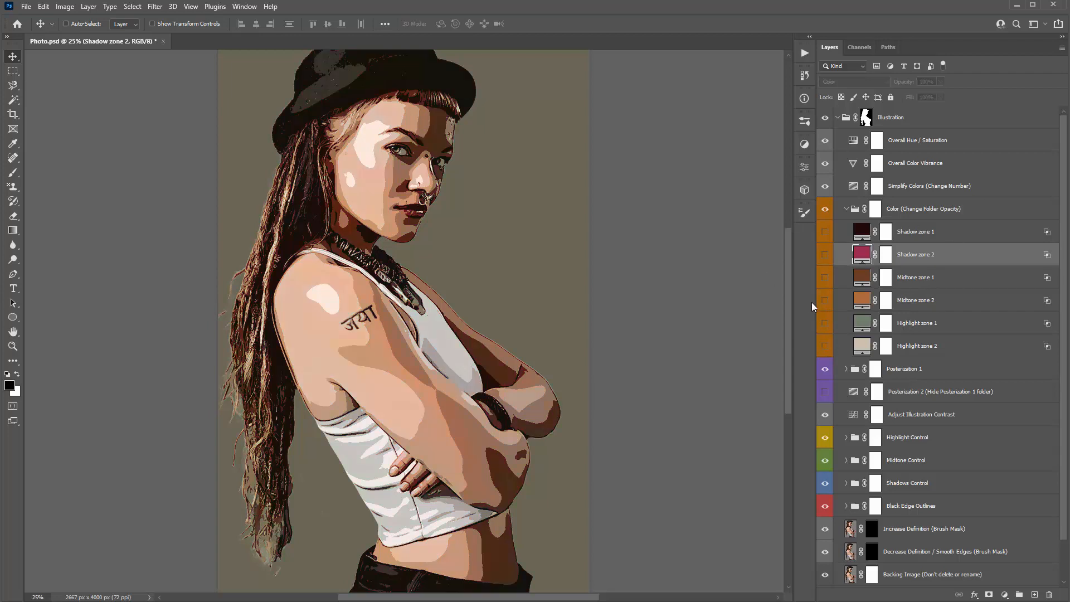
left_click(826, 255)
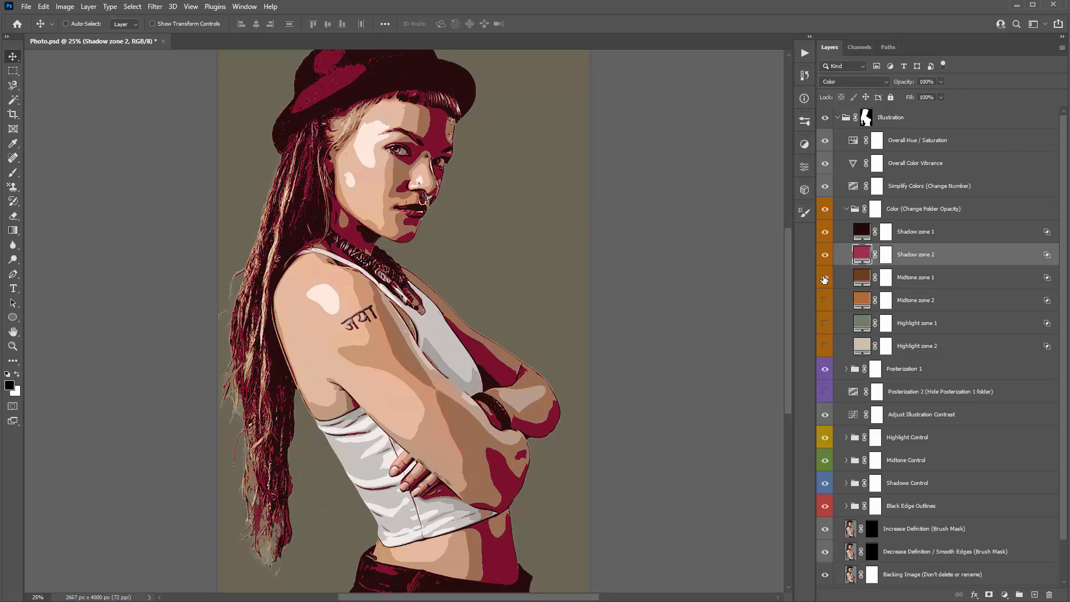
- Try a muted green such as 435a48 as the Midtone zone 1 fill color and discard the change
double_click(862, 277)
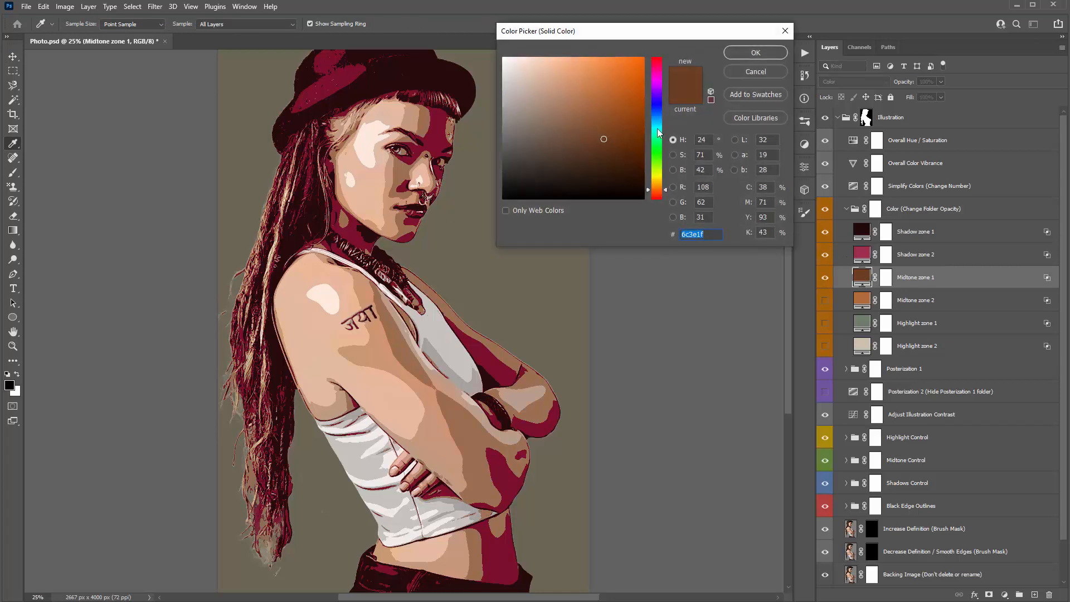
left_click_drag(657, 129, 657, 146)
left_click(540, 148)
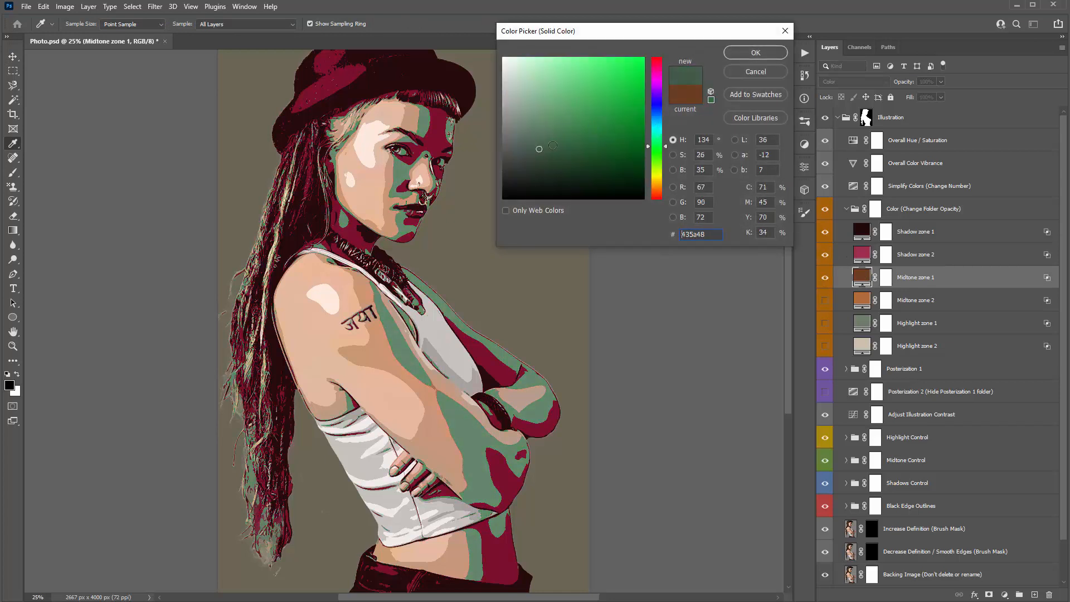
left_click(538, 147)
left_click(760, 69)
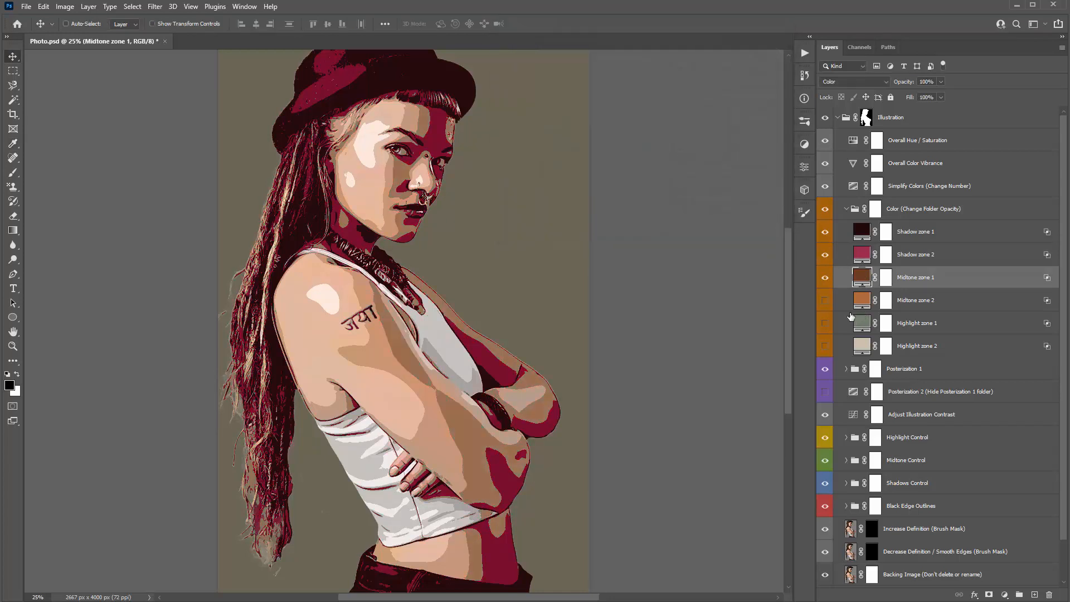
- Show Midtone zone 2 and both Highlight zone layers again, and set the Color folder's opacity to 39%
left_click_drag(826, 300, 832, 343)
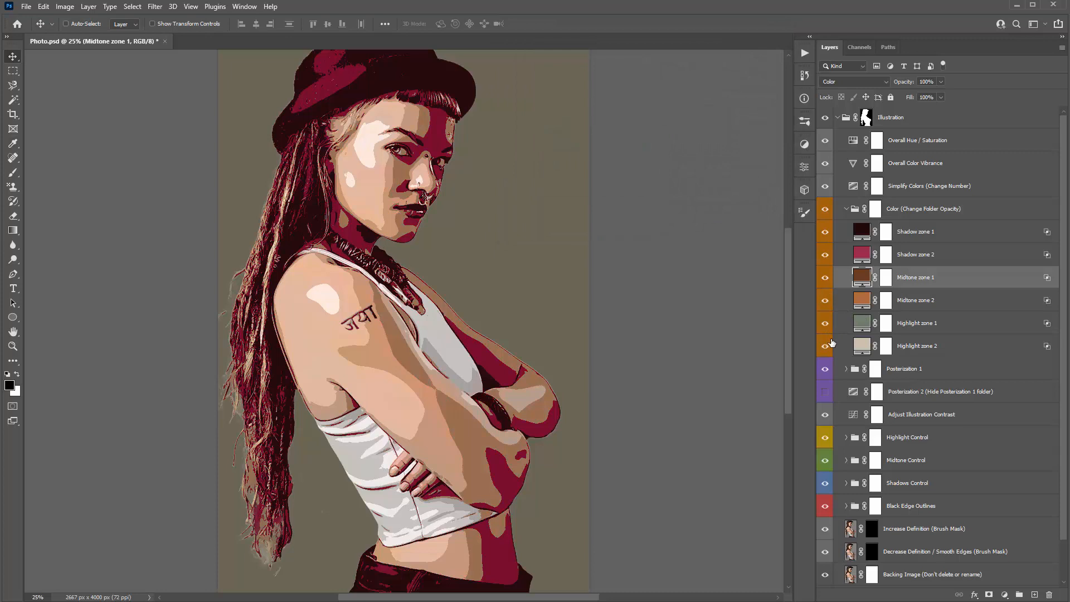
left_click(927, 210)
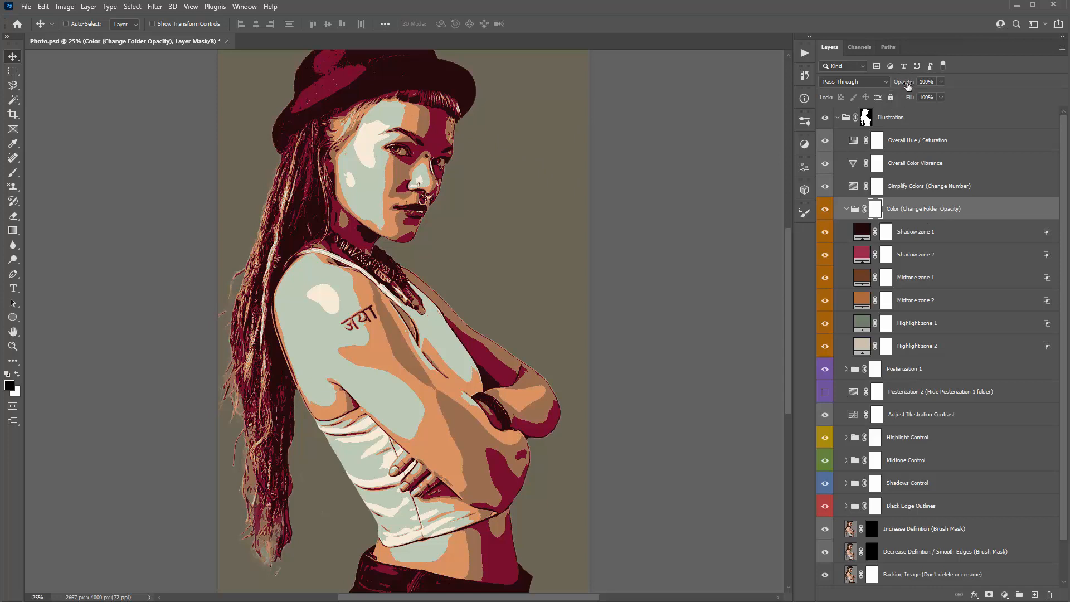
left_click_drag(907, 84, 750, 91)
- Open the list of actions and look over the set from Color Option 1 to Color Option 30
left_click(806, 53)
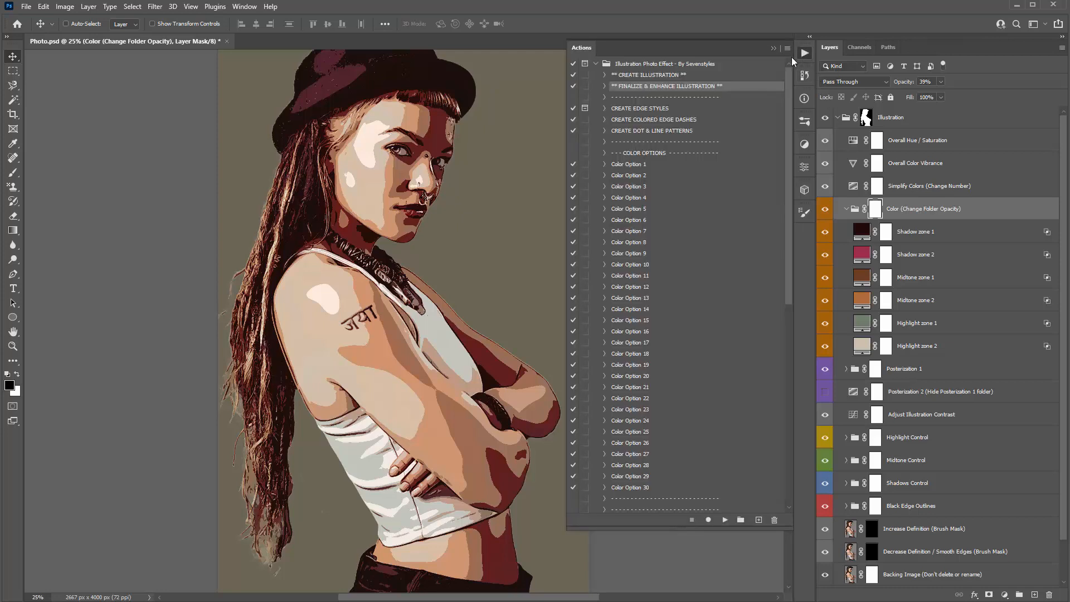
left_click(653, 143)
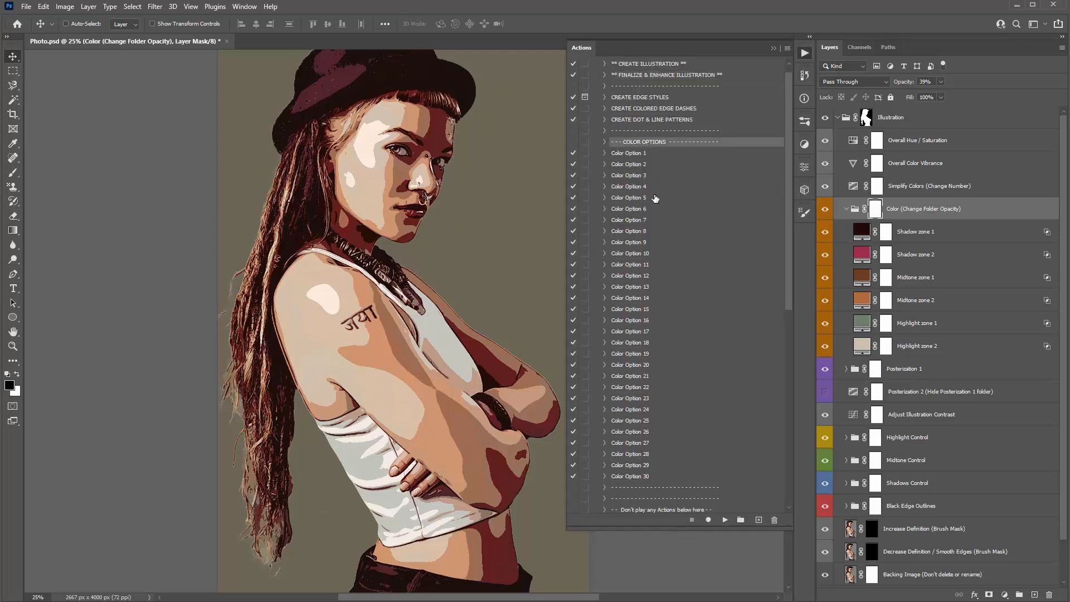
left_click(651, 477, "shift")
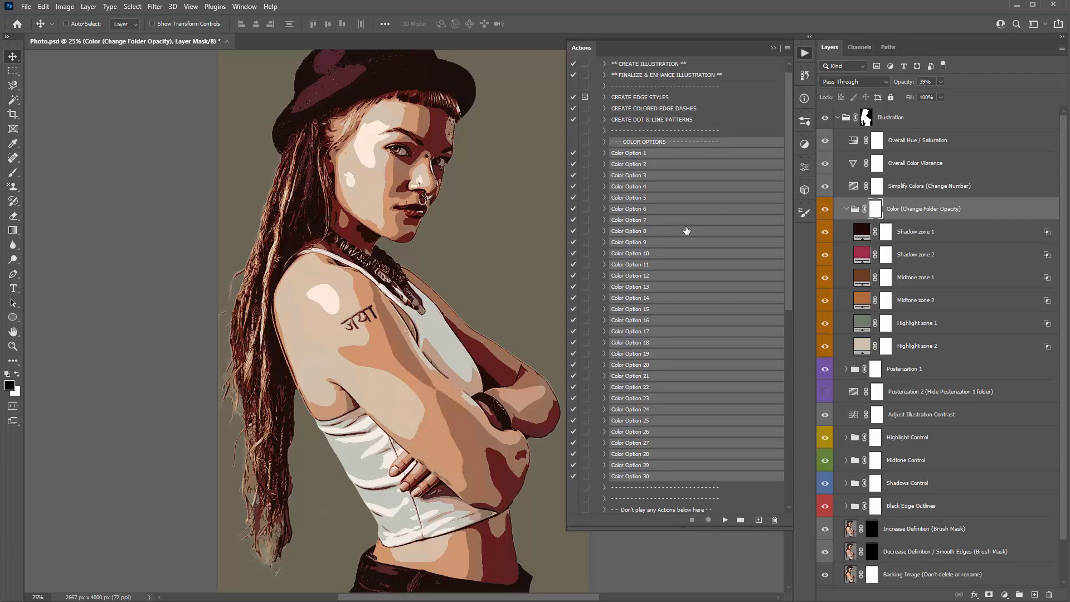
scroll(687, 230, "up", 1)
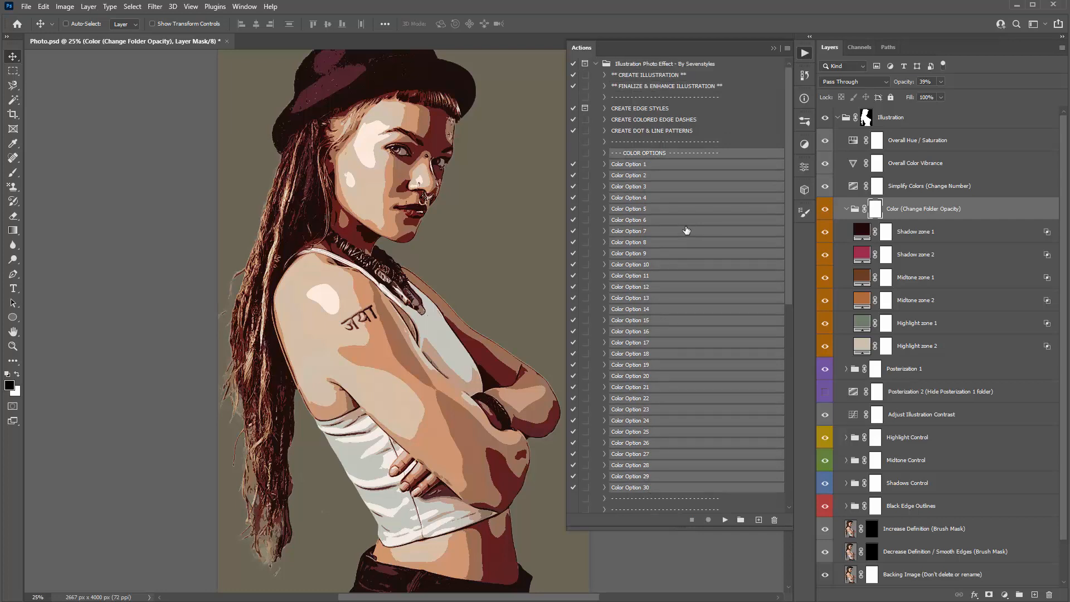
- Run the Color Option 1 action and raise the Color folder's opacity to 100%
left_click(665, 165)
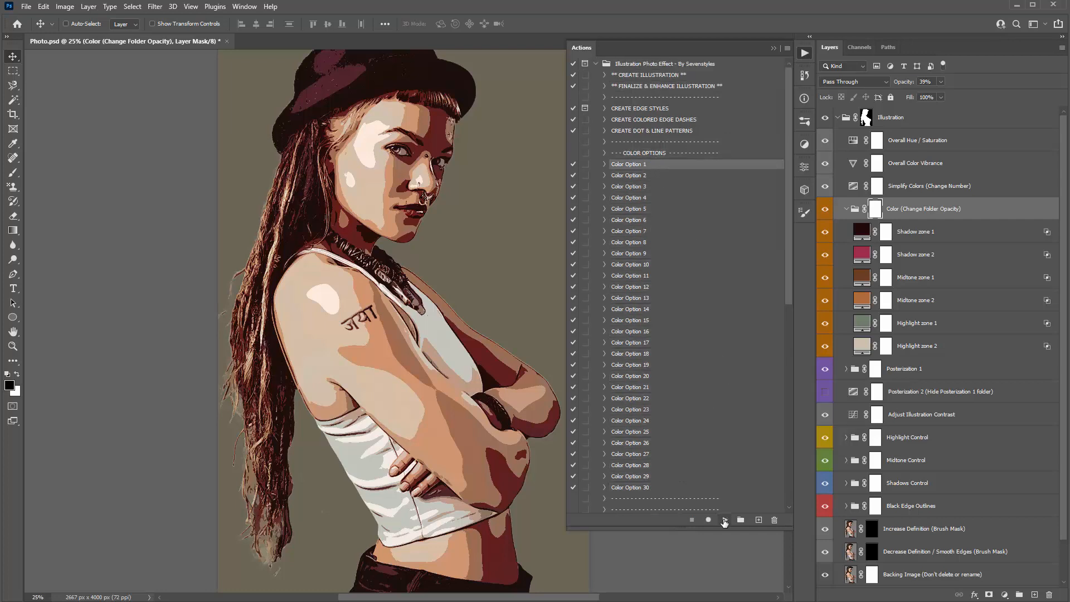
left_click(725, 521)
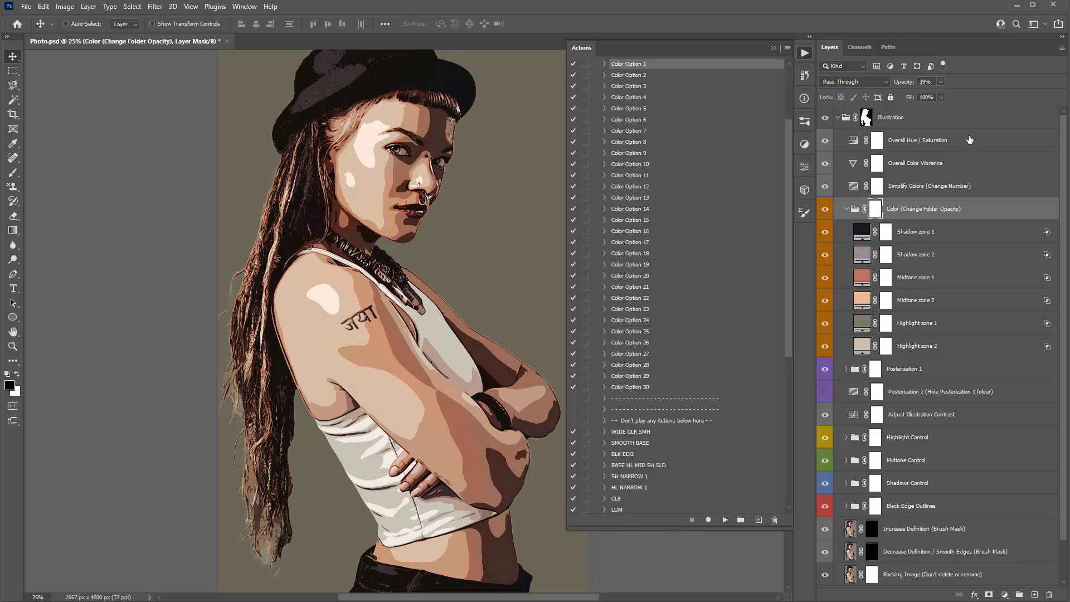
left_click_drag(898, 84, 1037, 90)
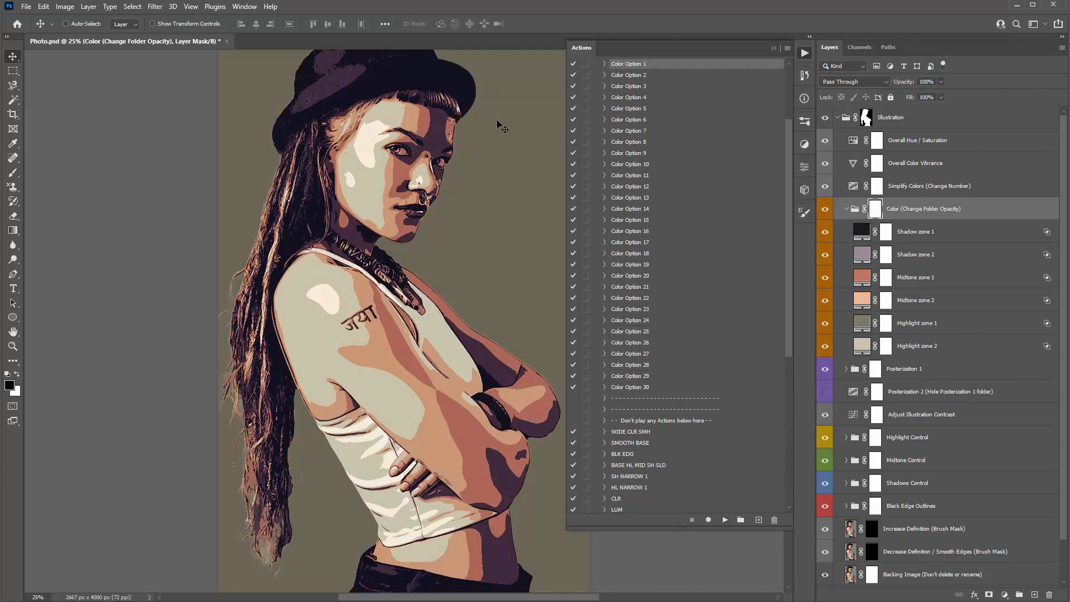
- Run the Color Option 2 action to recolor the zone layers
left_click(664, 77)
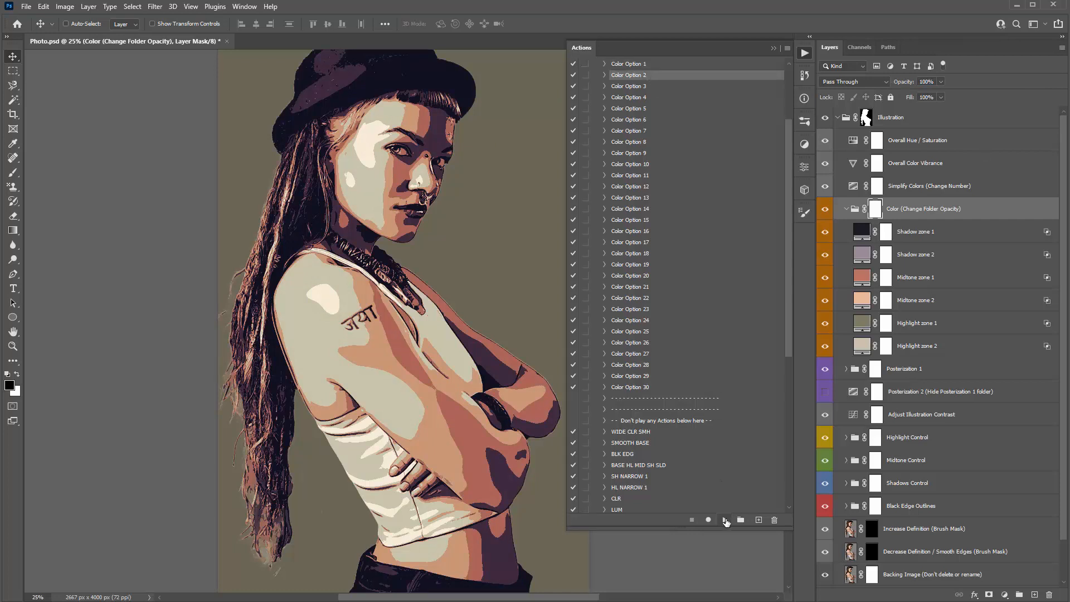
left_click(725, 520)
scroll(665, 108, "up", 2)
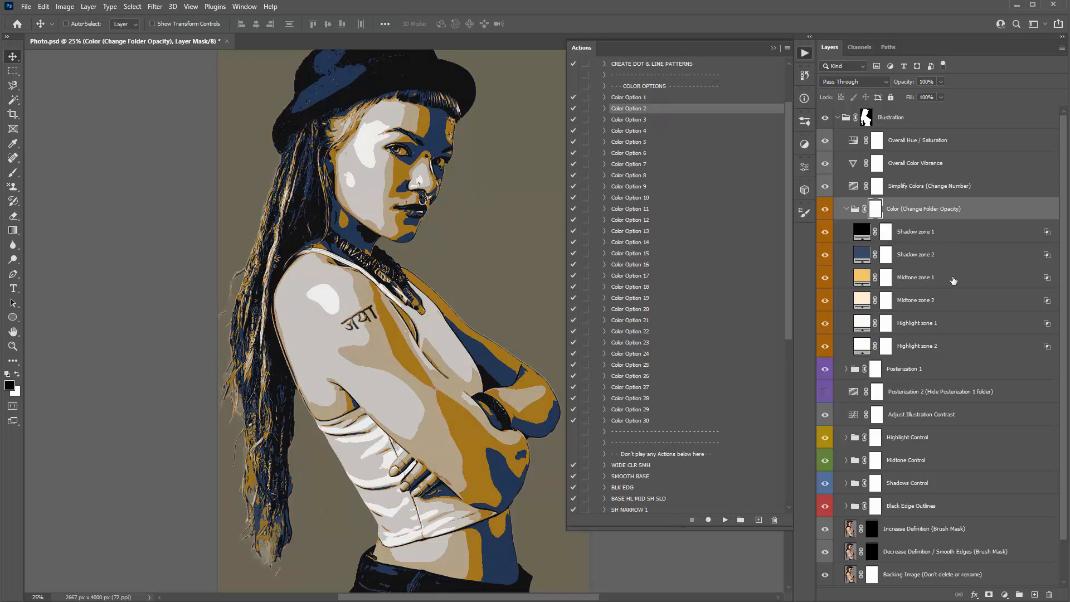
- Run the Color Option 3 action to apply its palette to the zone layers
left_click(650, 120)
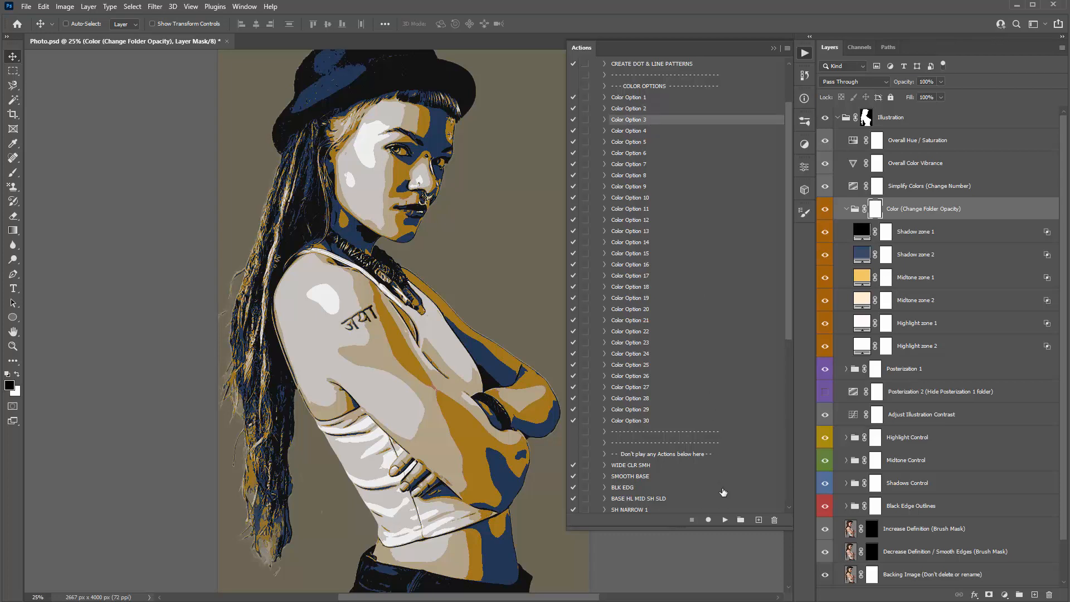
left_click(726, 519)
scroll(670, 192, "up", 3)
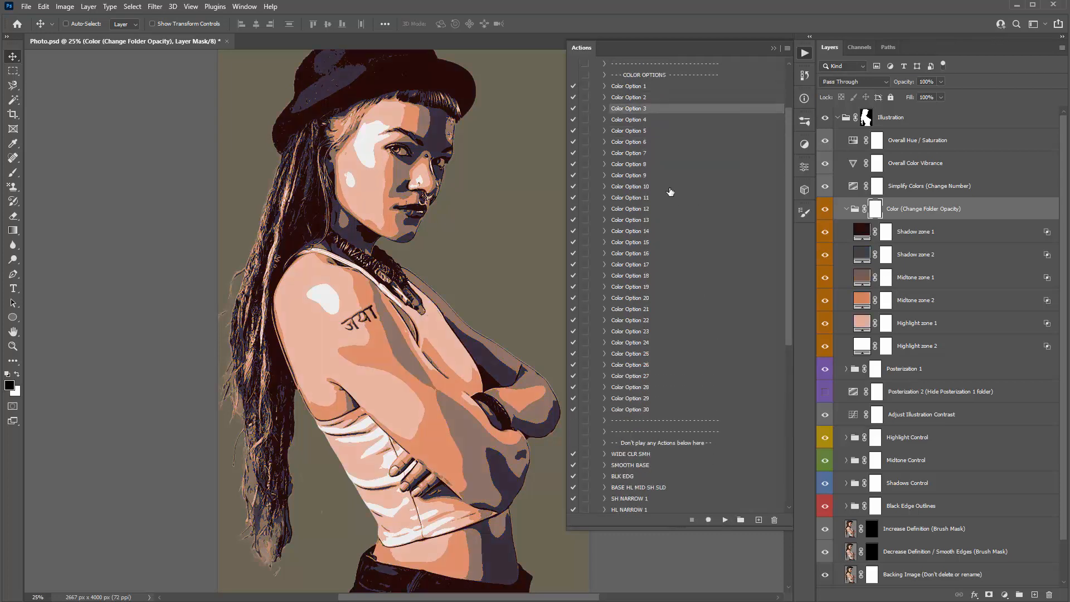
scroll(643, 178, "up", 1)
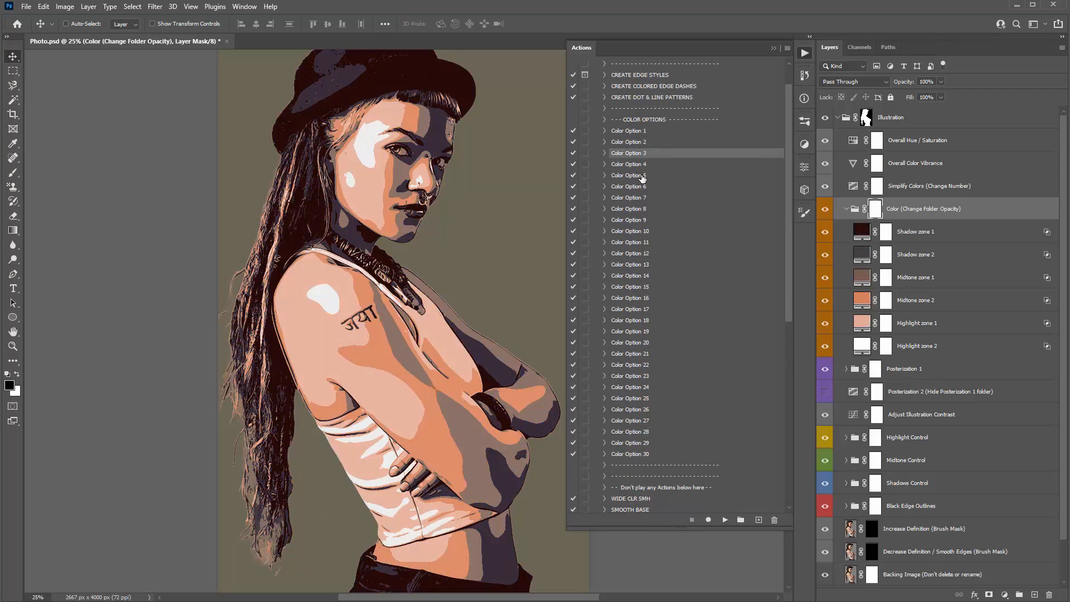
- Collapse and hide the Color (Change Folder Opacity) folder, and put away the list of actions
left_click(942, 238)
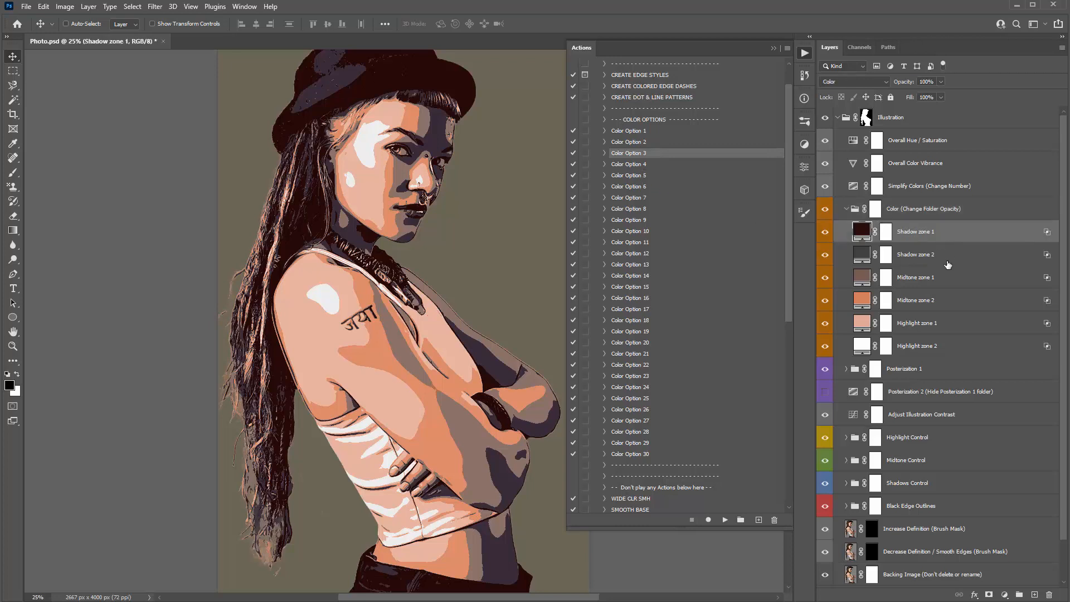
left_click(946, 262)
left_click(961, 281)
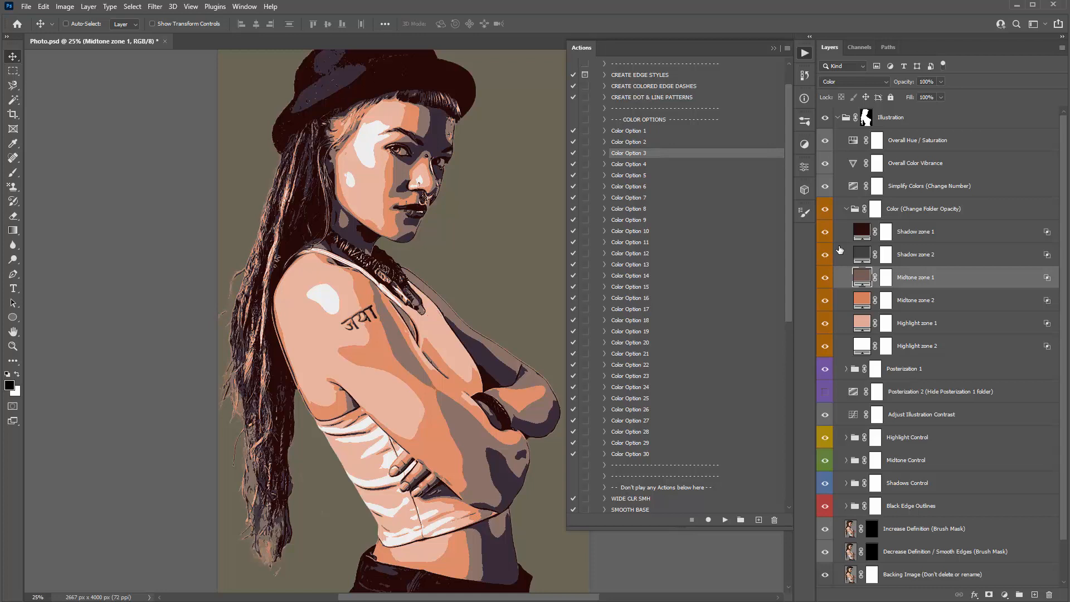
scroll(759, 251, "up", 1)
left_click(936, 216)
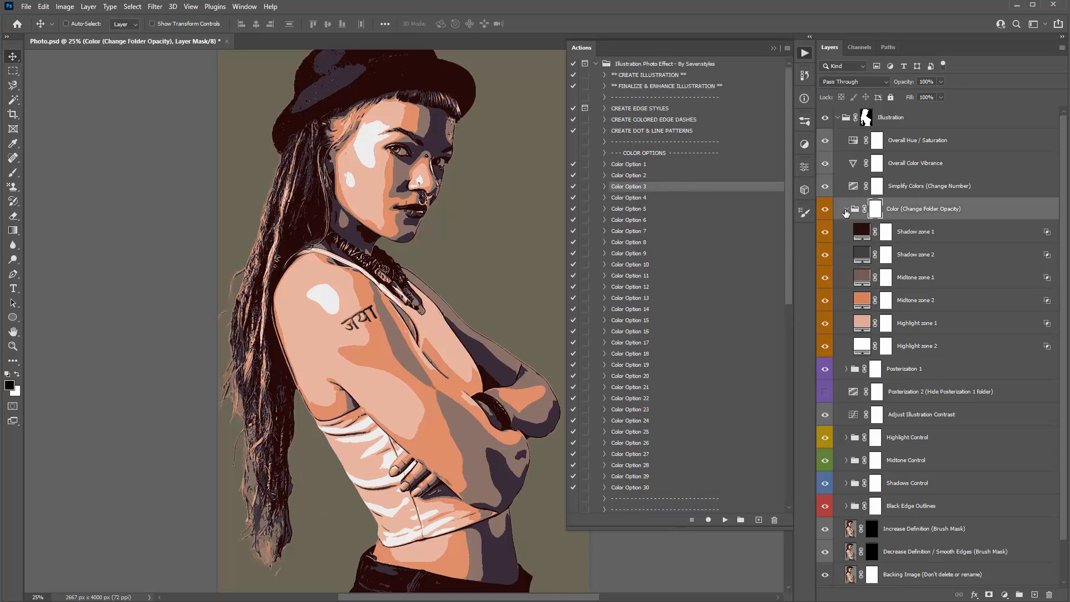
left_click(846, 210)
left_click(825, 209)
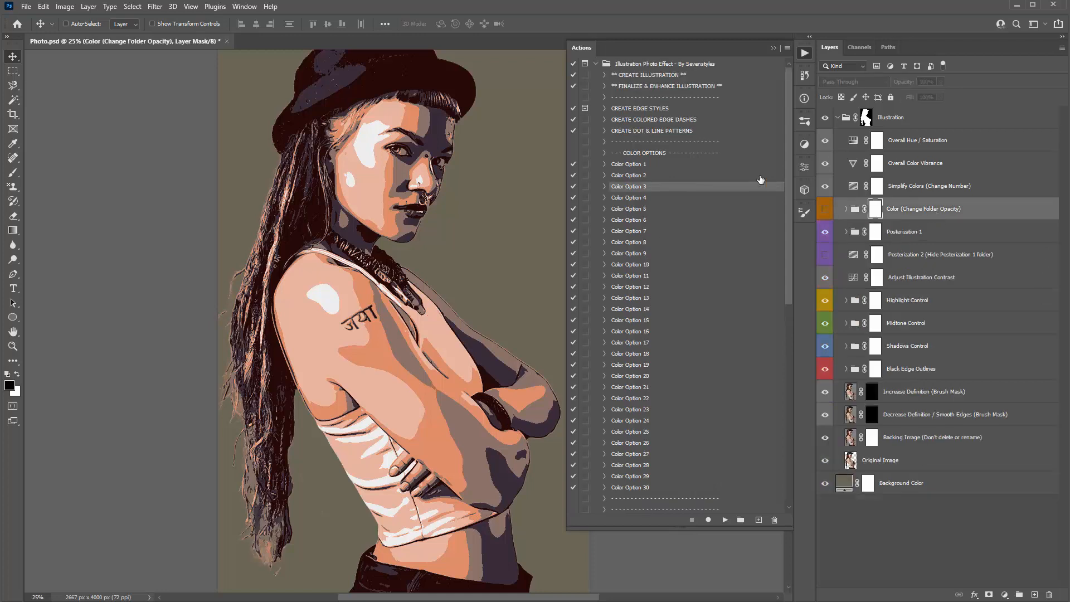
left_click(773, 49)
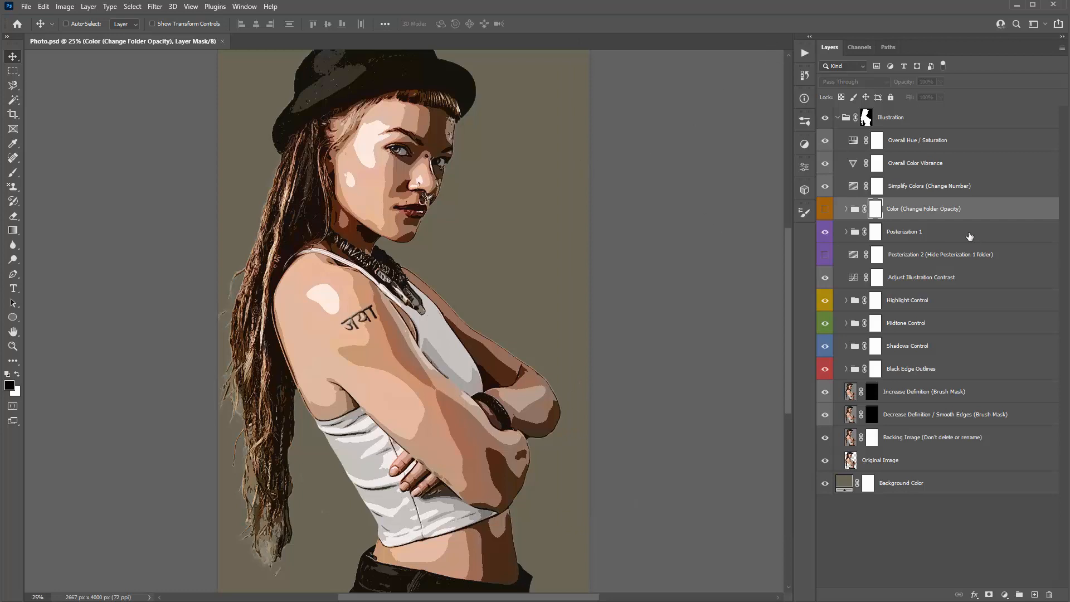
- Compare the illustration with and without the Posterization 1 folder by toggling its visibility
left_click(884, 236)
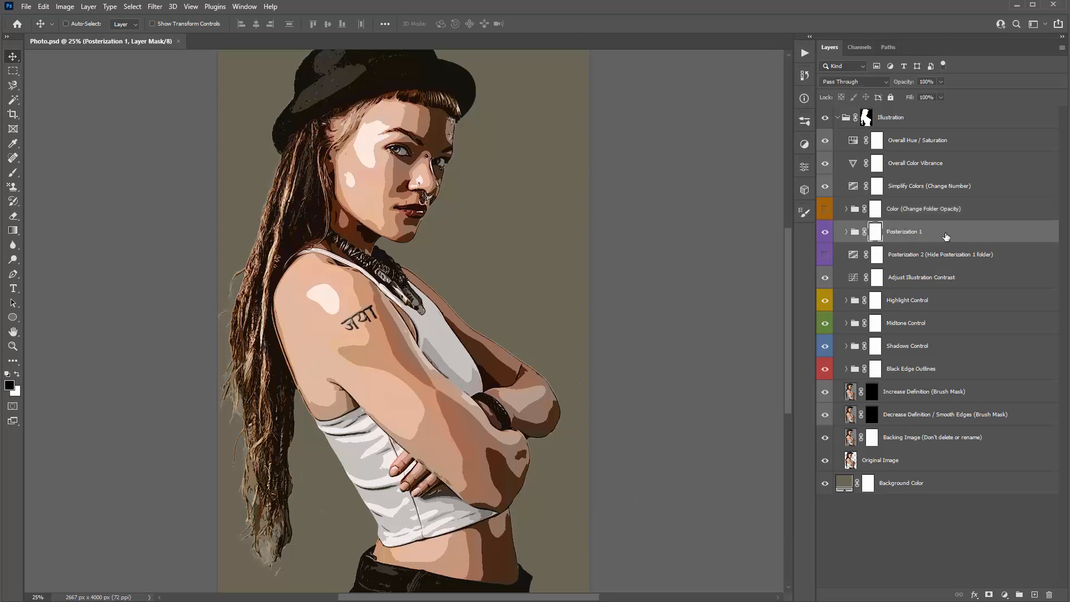
left_click(826, 235)
left_click(826, 235)
left_click(826, 235)
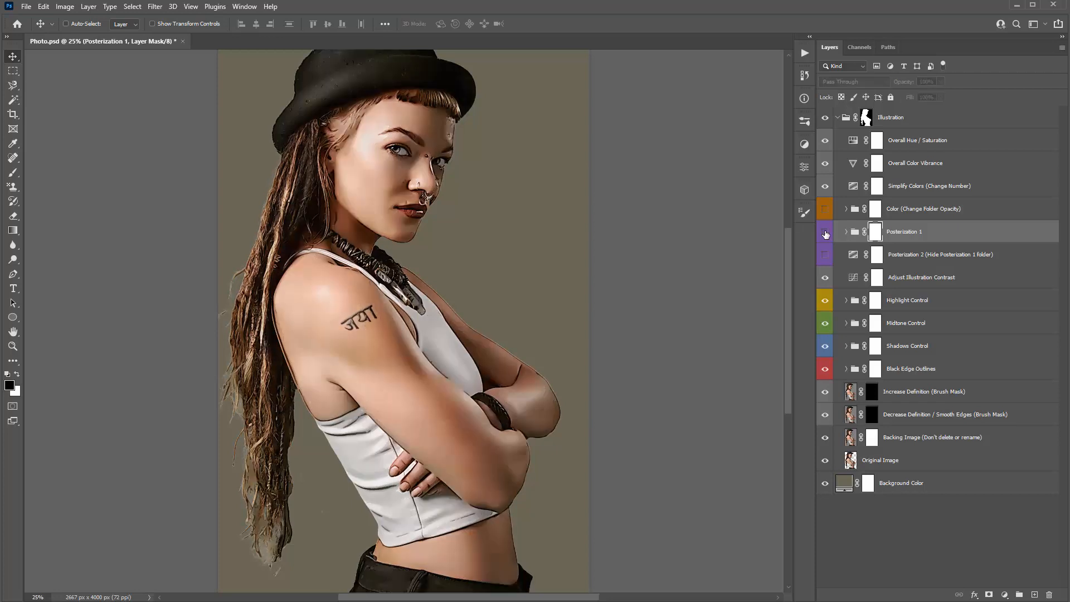
left_click(826, 234)
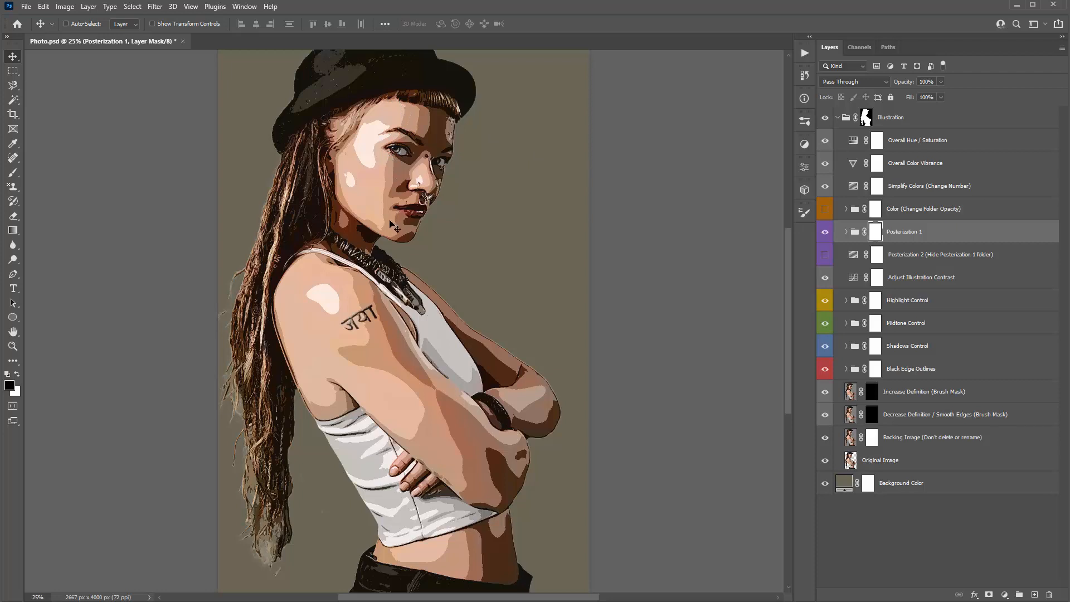
left_click(828, 234)
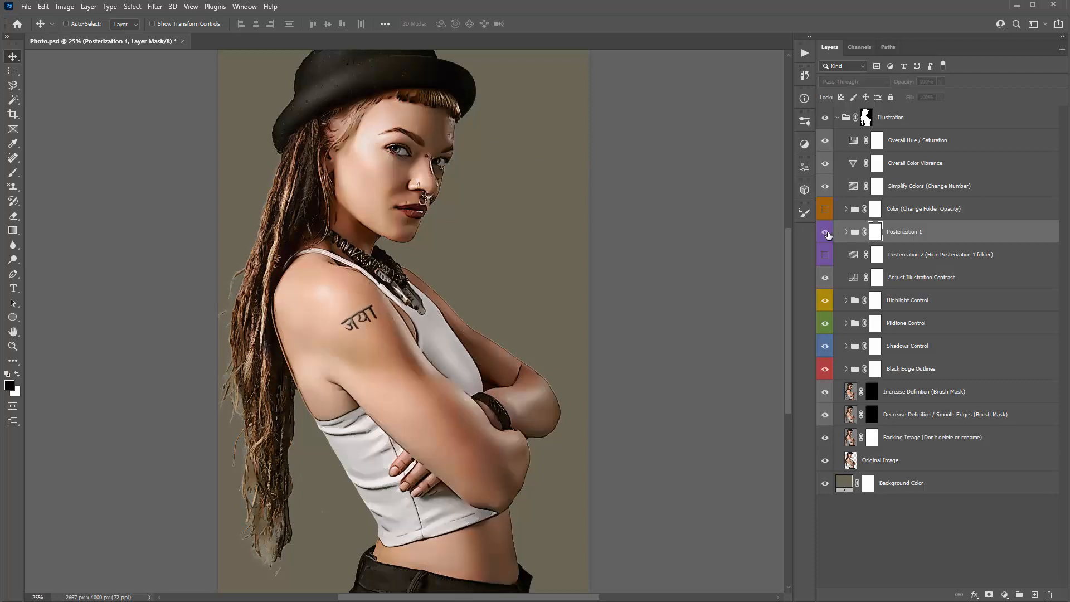
left_click(828, 234)
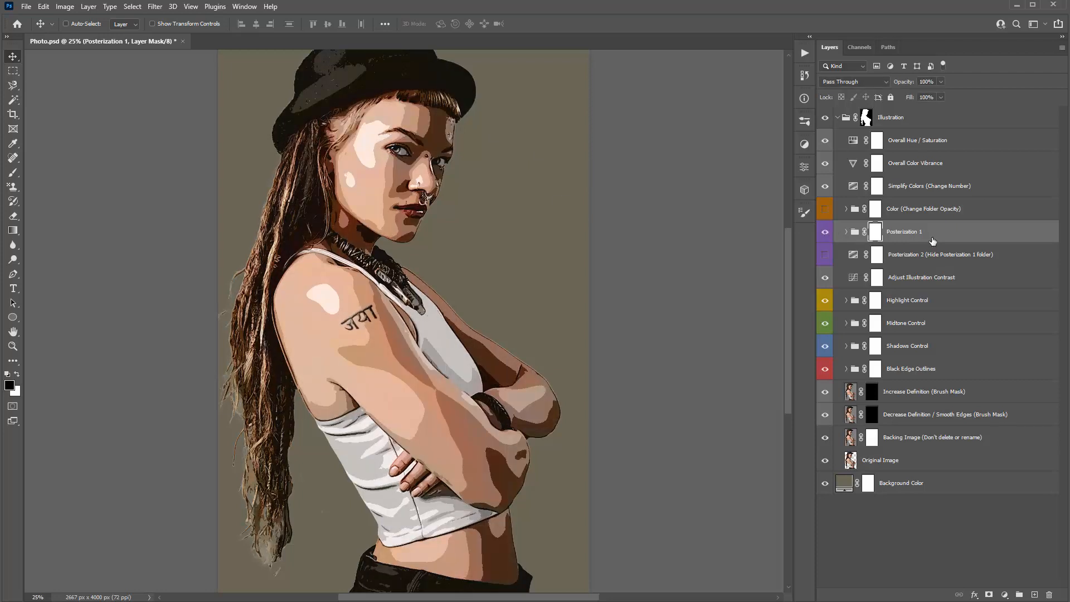
- Expand the Posterization 1 and Color folders and examine their matching shadow, midtone and highlight zone layers
left_click(845, 230)
left_click(847, 210)
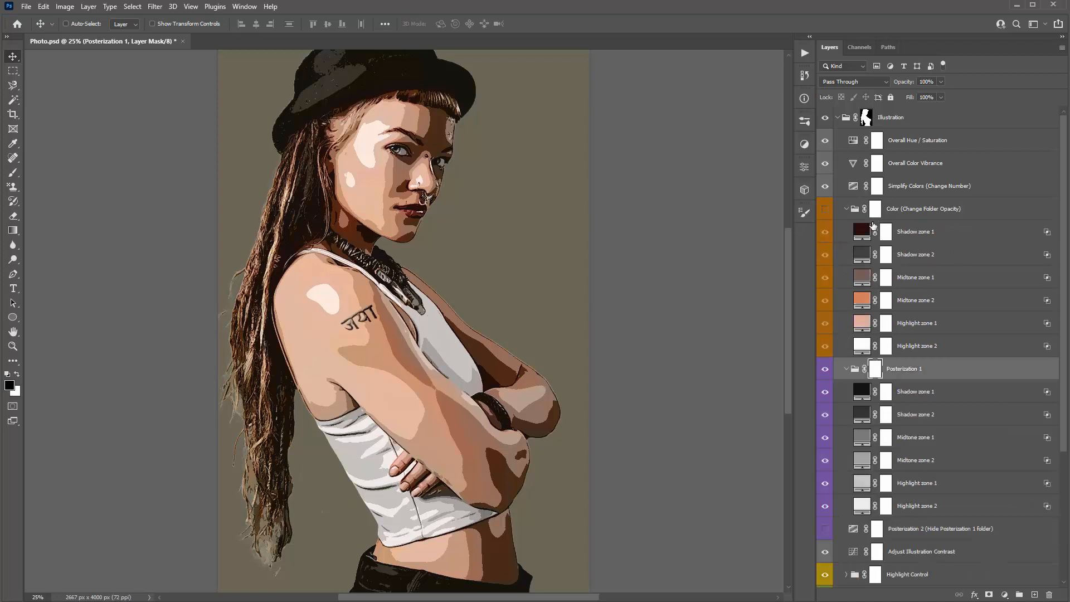
scroll(970, 326, "down", 3)
left_click(965, 329)
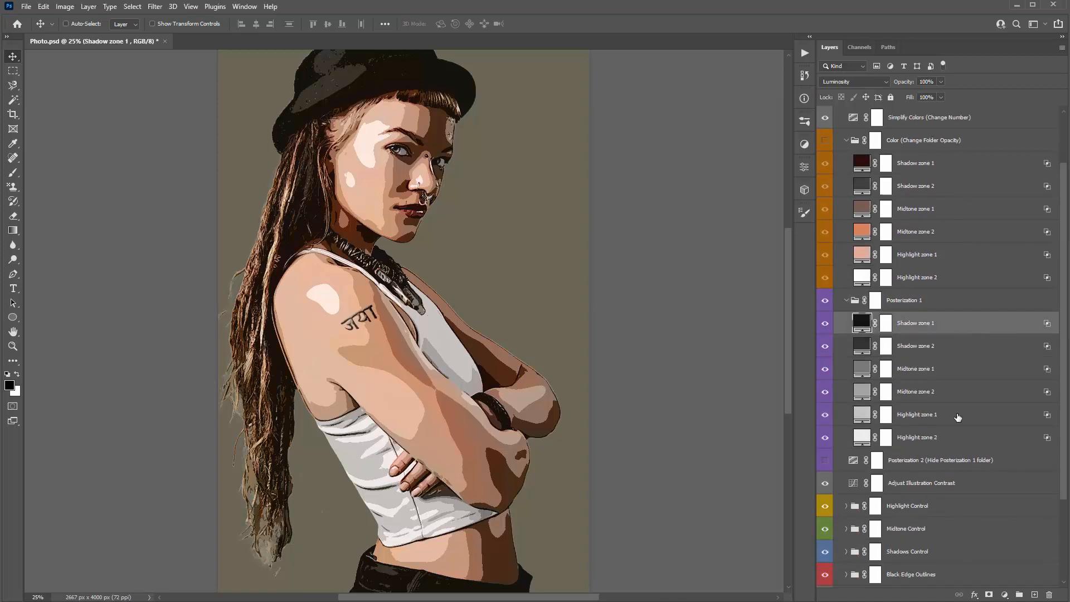
left_click(948, 437, "shift")
scroll(953, 403, "up", 1)
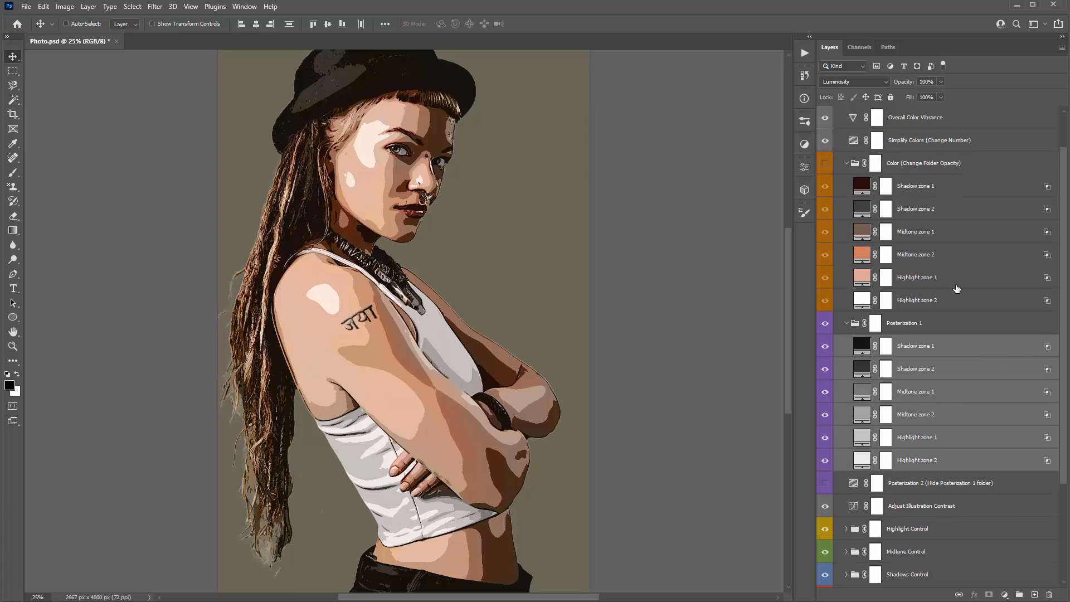
left_click(936, 352)
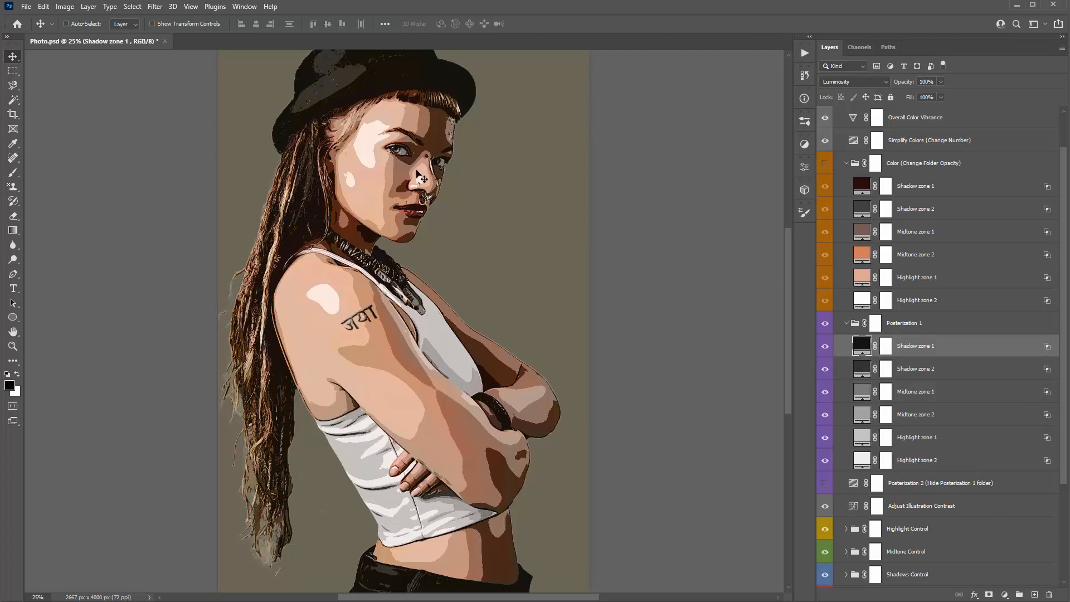
- Try a different fill color for Shadow zone 2 in the Posterization 1 folder, discard it and collapse the folders
double_click(862, 371)
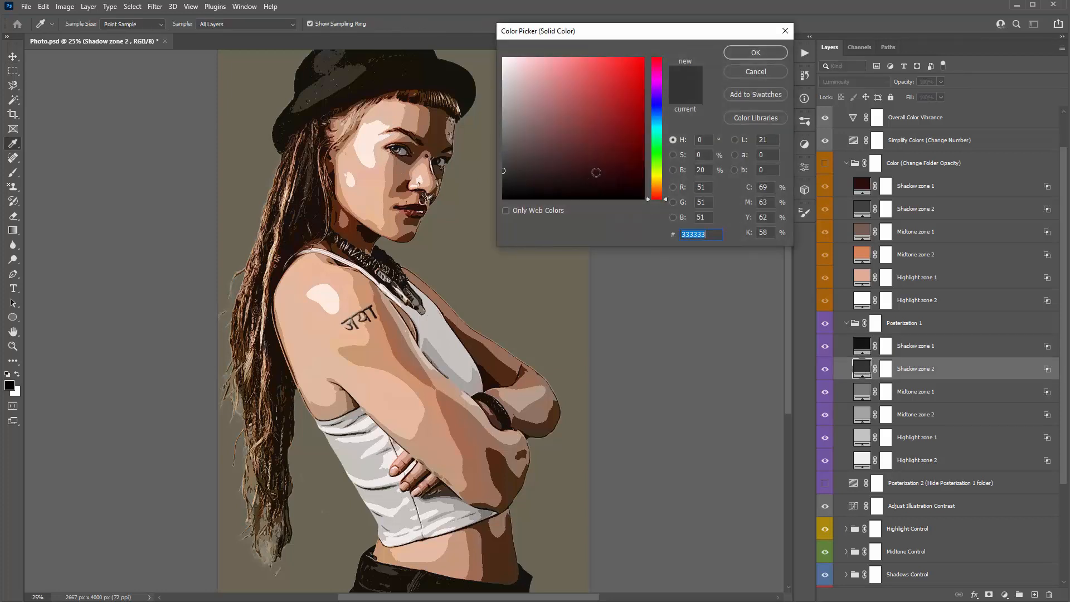
mouse_move(599, 155)
left_mouse_down()
mouse_move(565, 112)
mouse_move(563, 124)
mouse_move(516, 142)
mouse_move(515, 155)
mouse_move(513, 145)
left_mouse_up()
left_click(752, 74)
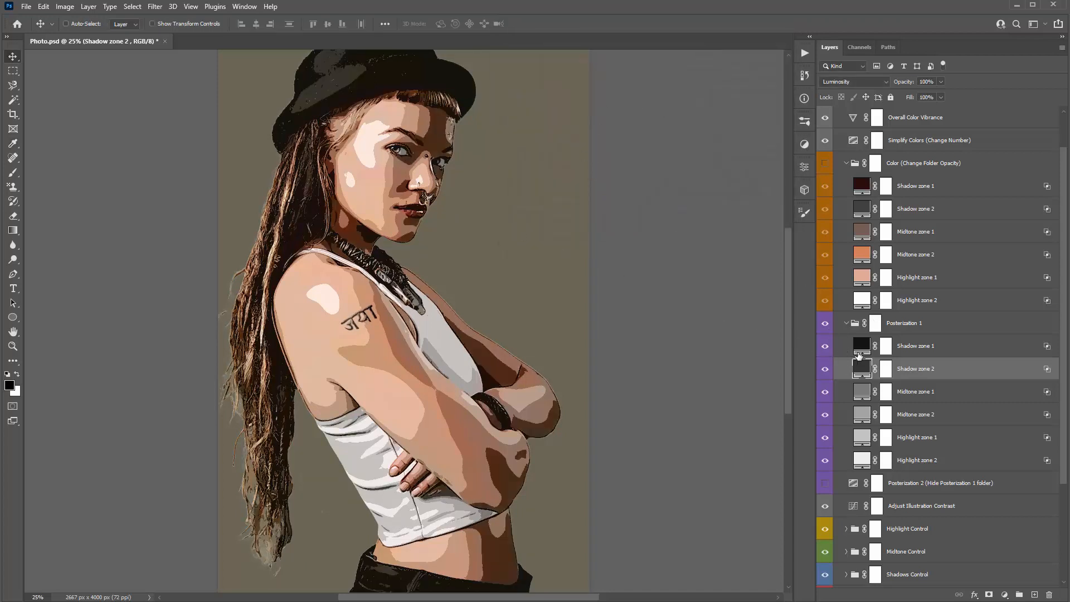
left_click(847, 323, "ctrl")
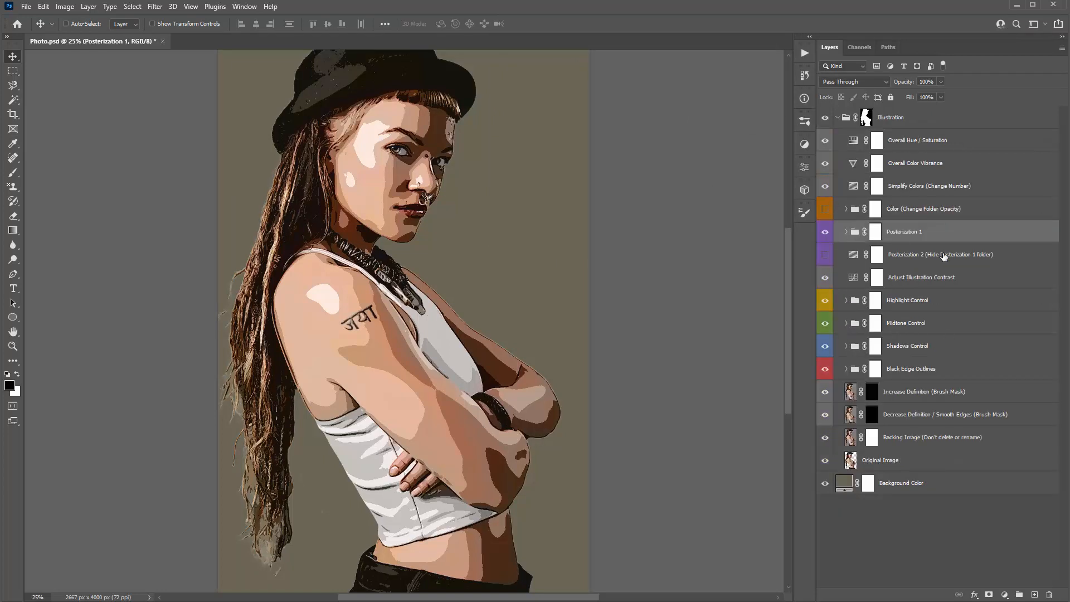
- Compare the look of the Posterization 1 folder with that of the Posterization 2 layer by showing each one alone
left_click(910, 254)
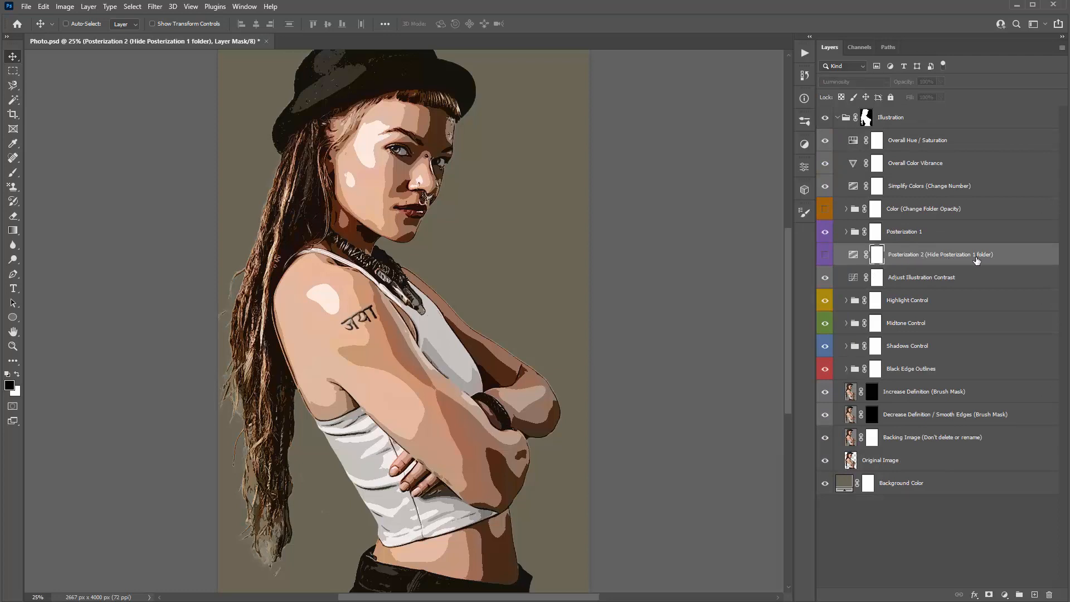
left_click(924, 235)
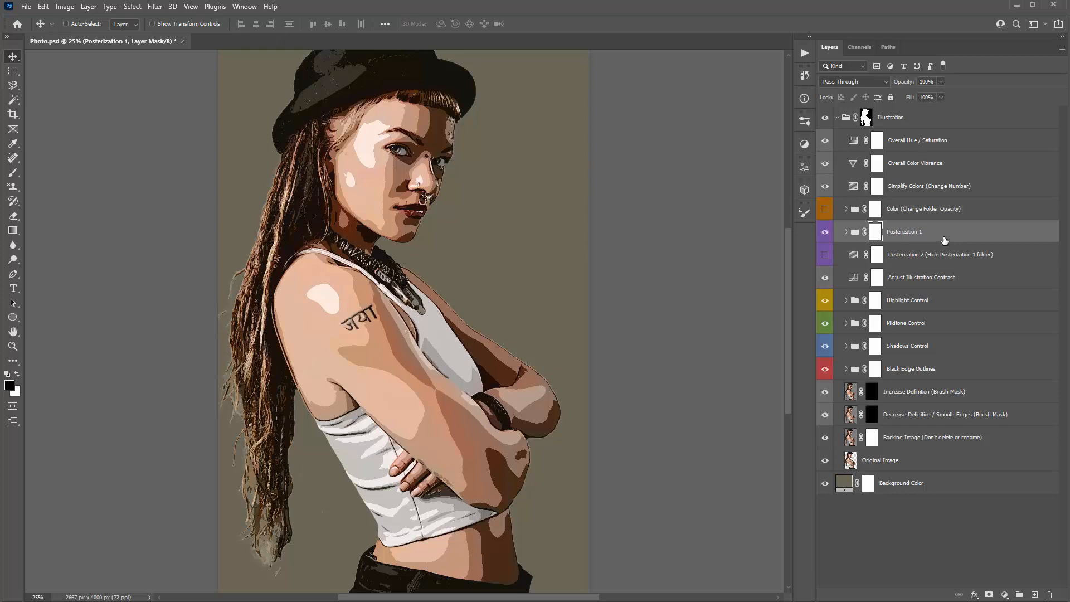
left_click(846, 232)
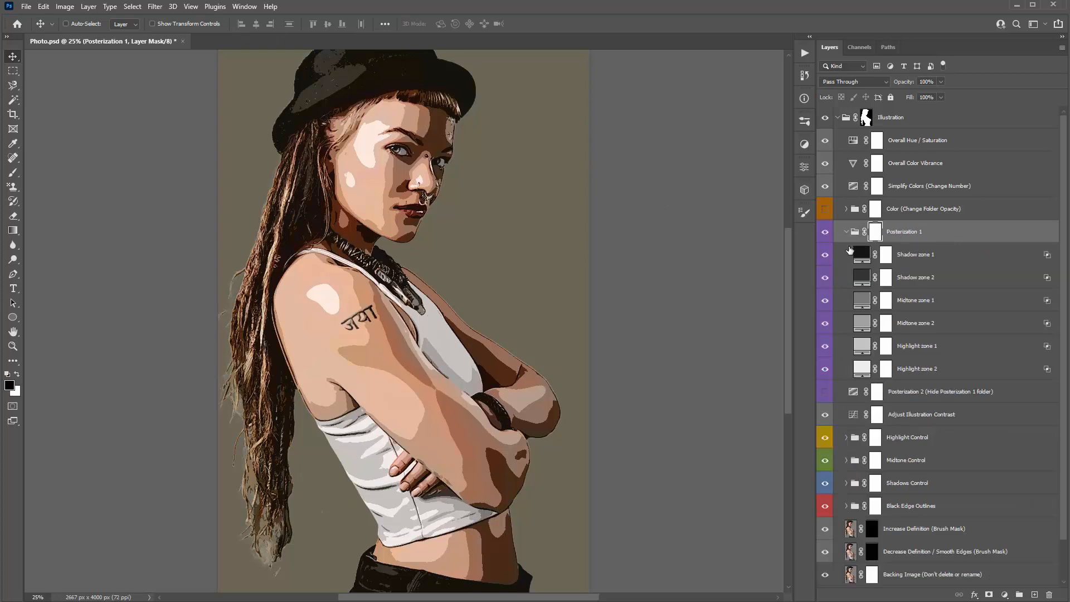
left_click(846, 232)
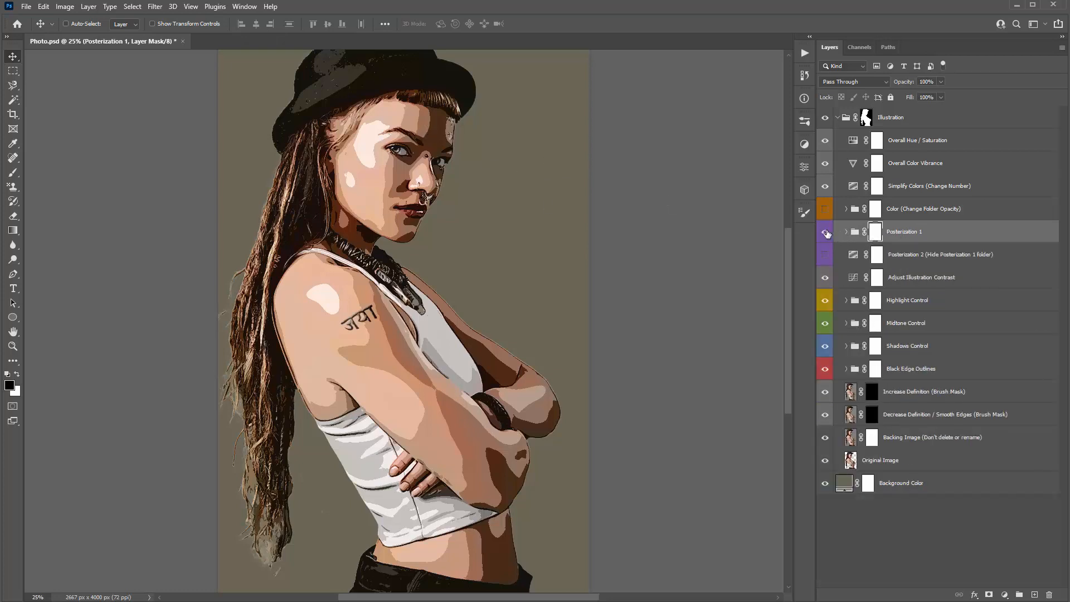
left_click(825, 232)
left_click(895, 256)
left_click(825, 254)
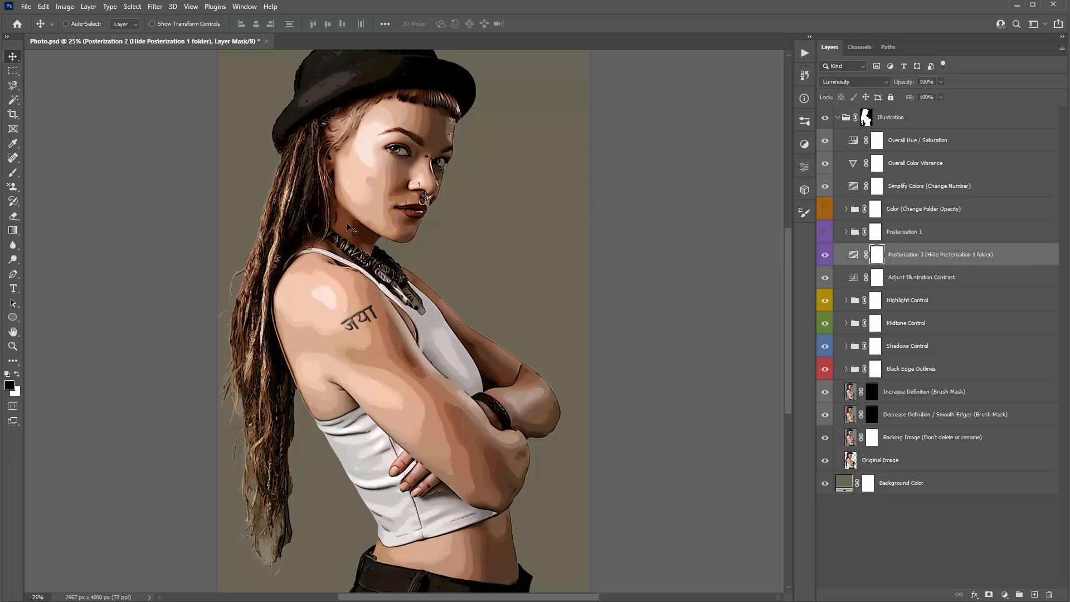
left_click(825, 254)
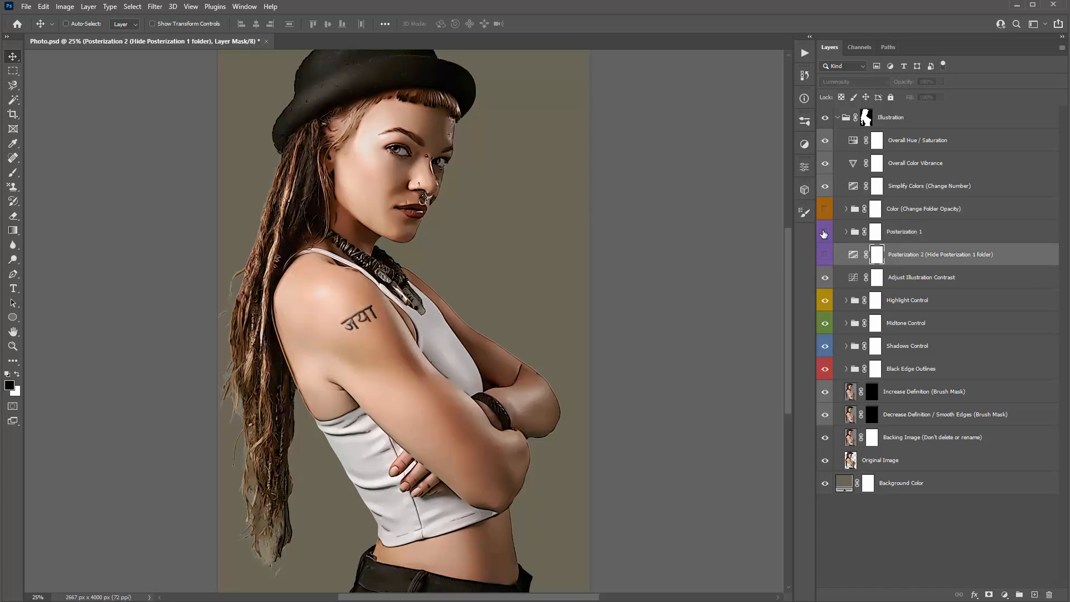
left_click(825, 231)
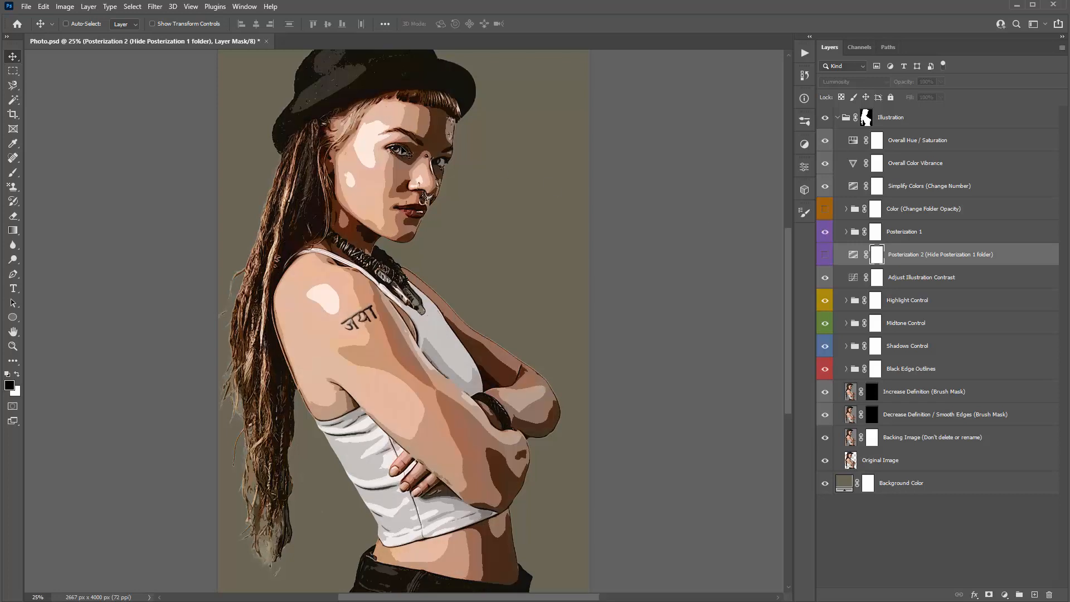
- Show Posterization 2 in place of the Posterization 1 folder and set its Posterize levels to 9
left_click(824, 232)
left_click(825, 255)
double_click(854, 255)
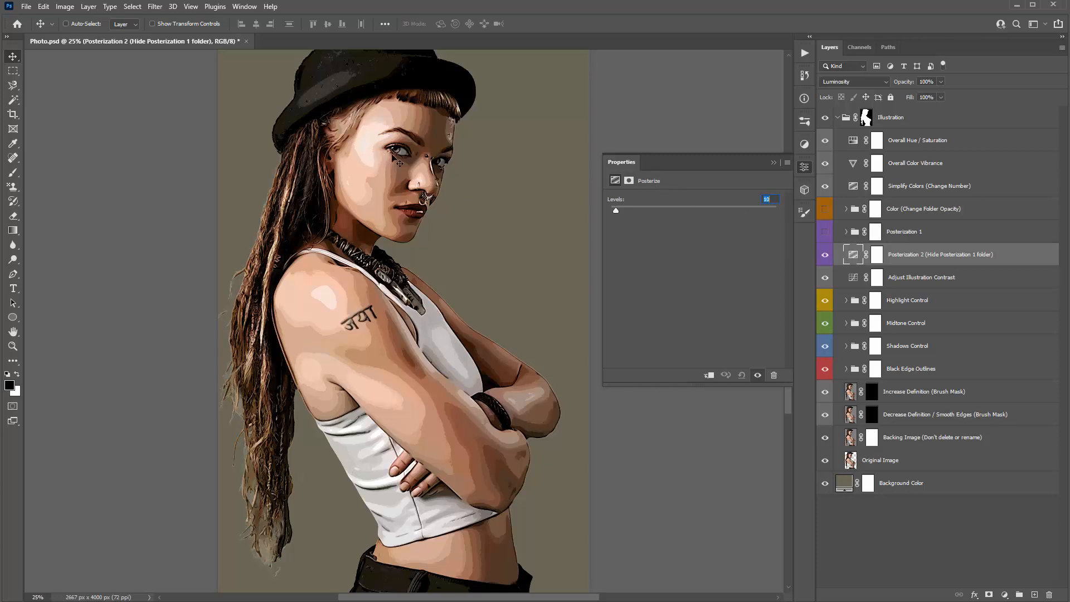
key("Down")
key("Down")
key("Down")
key("Down")
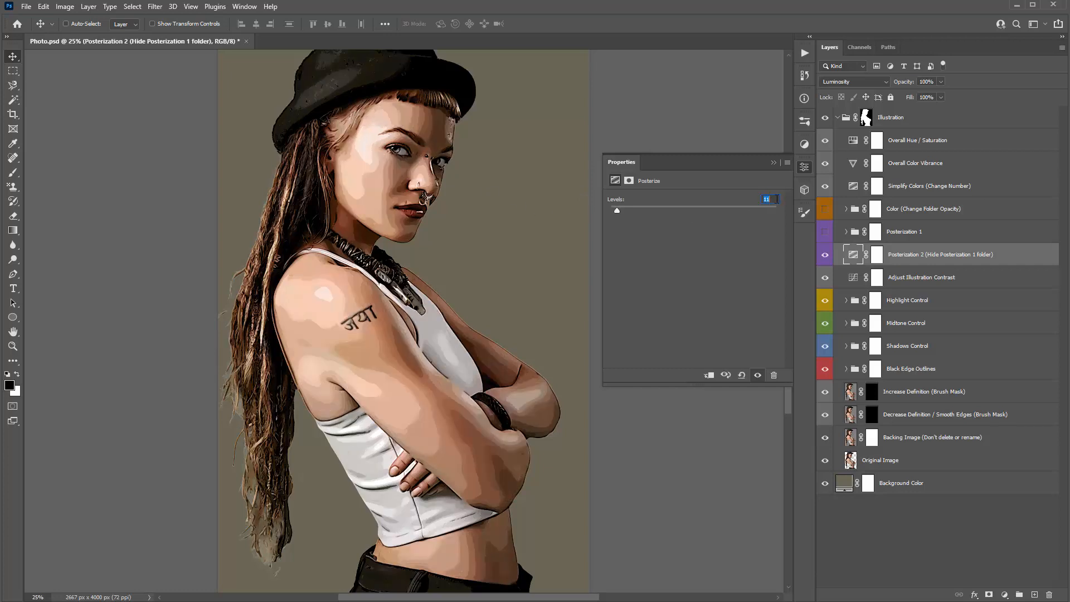
key("Down")
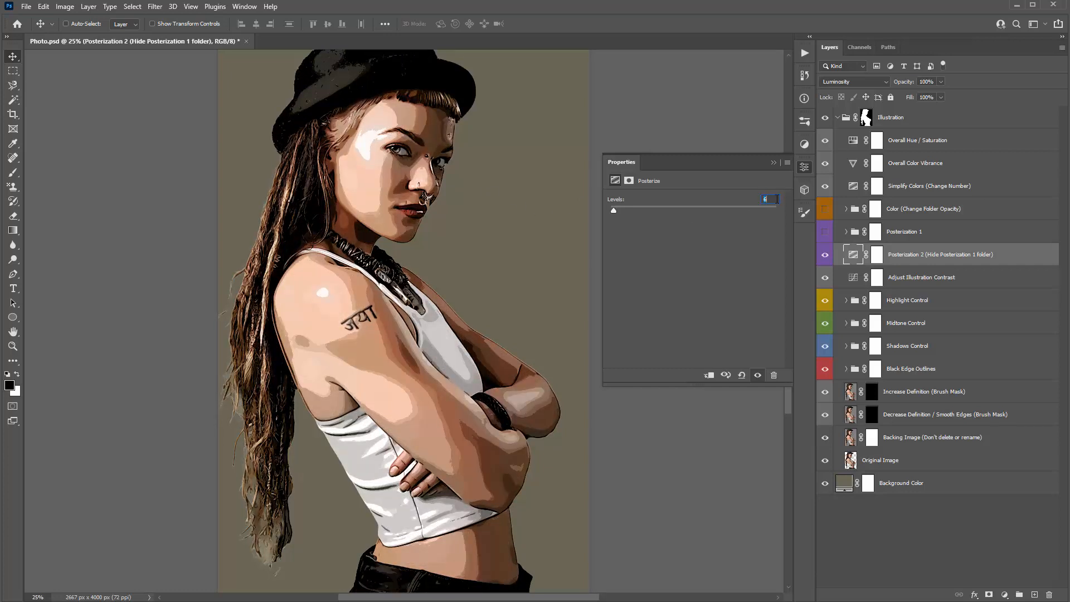
key("Up")
key("Up")
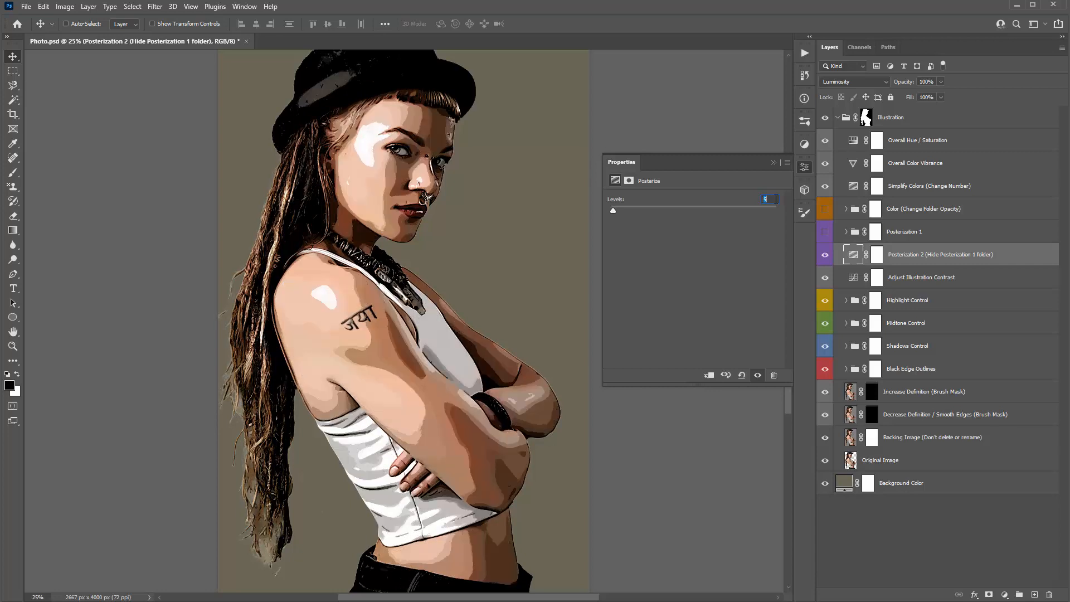
key("Up")
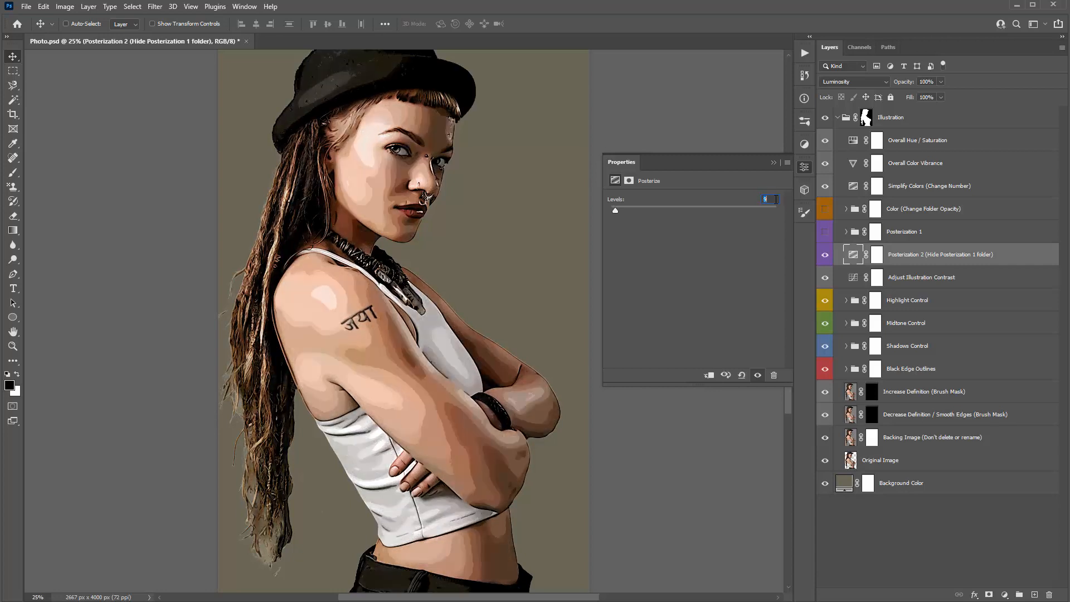
left_click(773, 163)
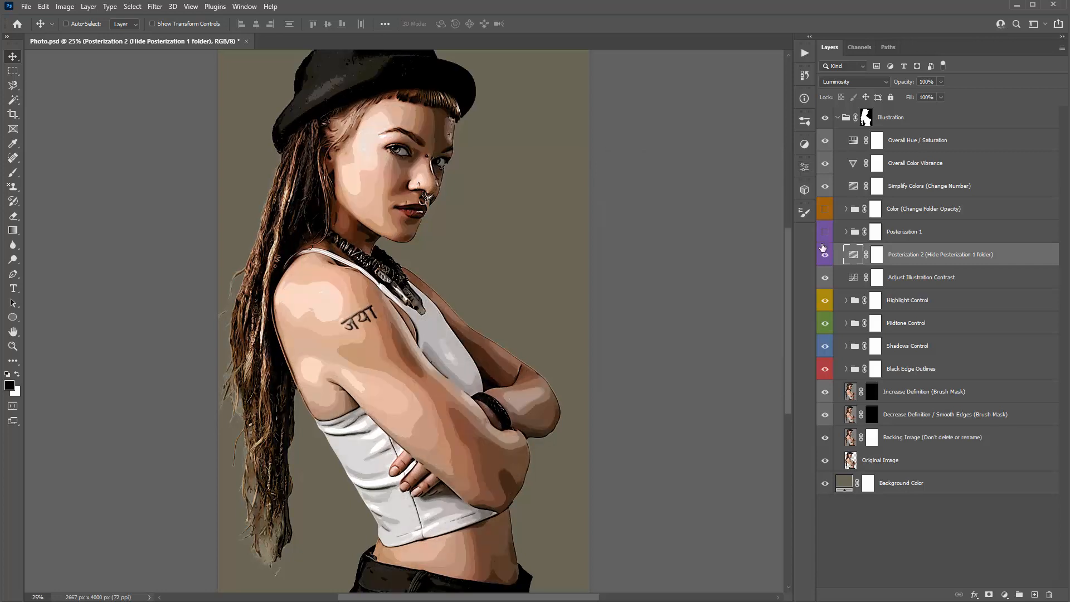
- Hide Posterization 2 and make the Posterization 1 folder visible again
left_click(825, 255)
left_click(825, 231)
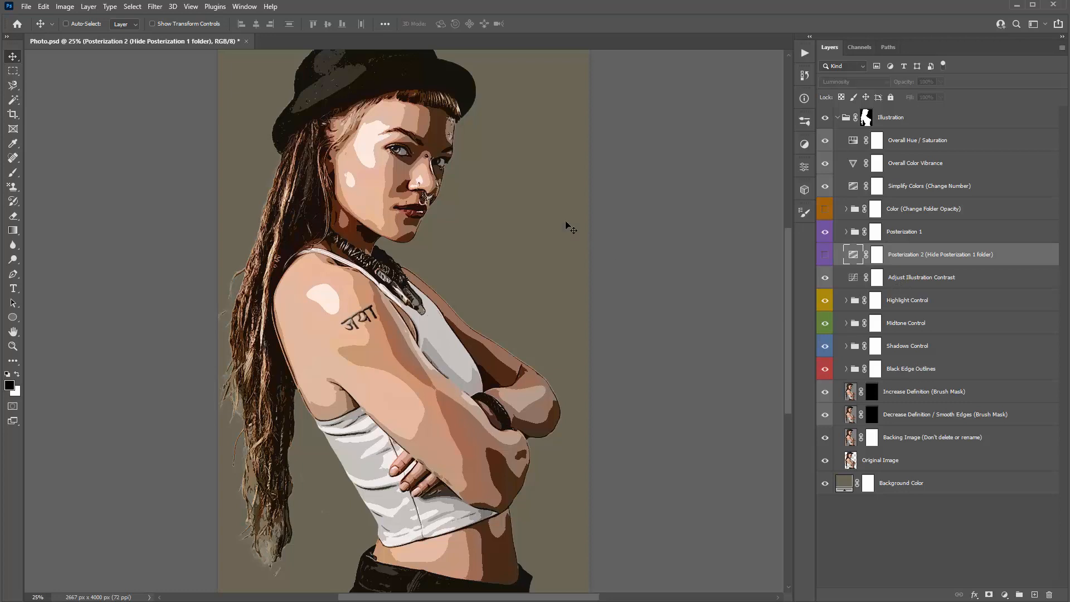
left_click(953, 234)
left_click(940, 255)
- Anchor the midpoint of the Adjust Illustration Contrast curve, lift its shadow point slightly, and discard a trial highlight point
left_click(948, 277)
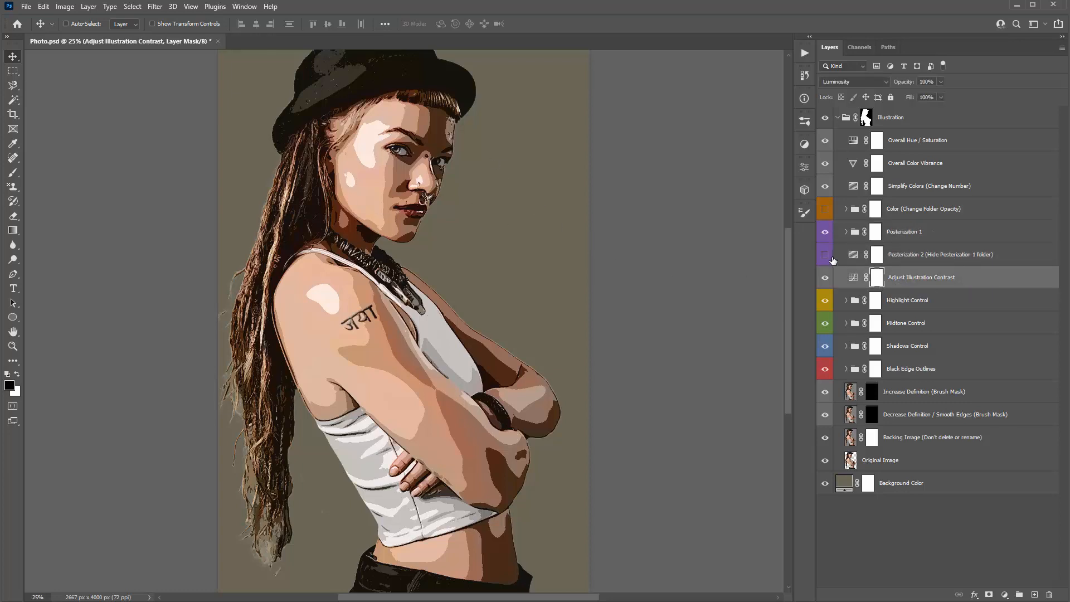
left_click(903, 272)
double_click(852, 279)
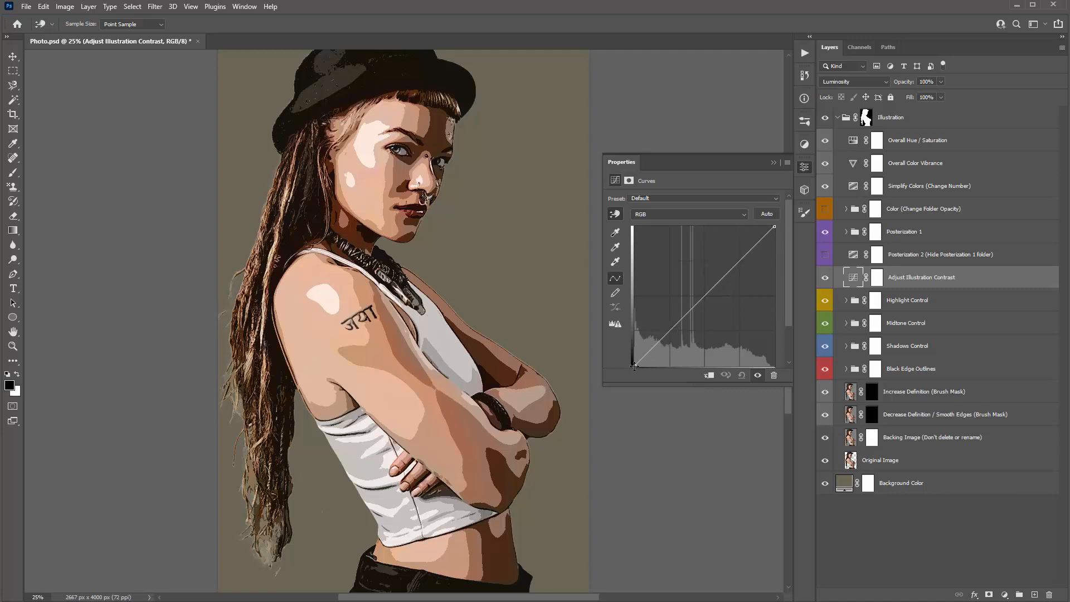
mouse_move(634, 366)
left_mouse_down()
mouse_move(630, 345)
mouse_move(626, 372)
left_mouse_up()
mouse_move(773, 227)
left_mouse_down()
mouse_move(777, 241)
mouse_move(779, 222)
left_mouse_up()
left_click(703, 297)
mouse_move(660, 339)
left_mouse_down()
mouse_move(661, 348)
mouse_move(658, 326)
mouse_move(658, 336)
left_mouse_up()
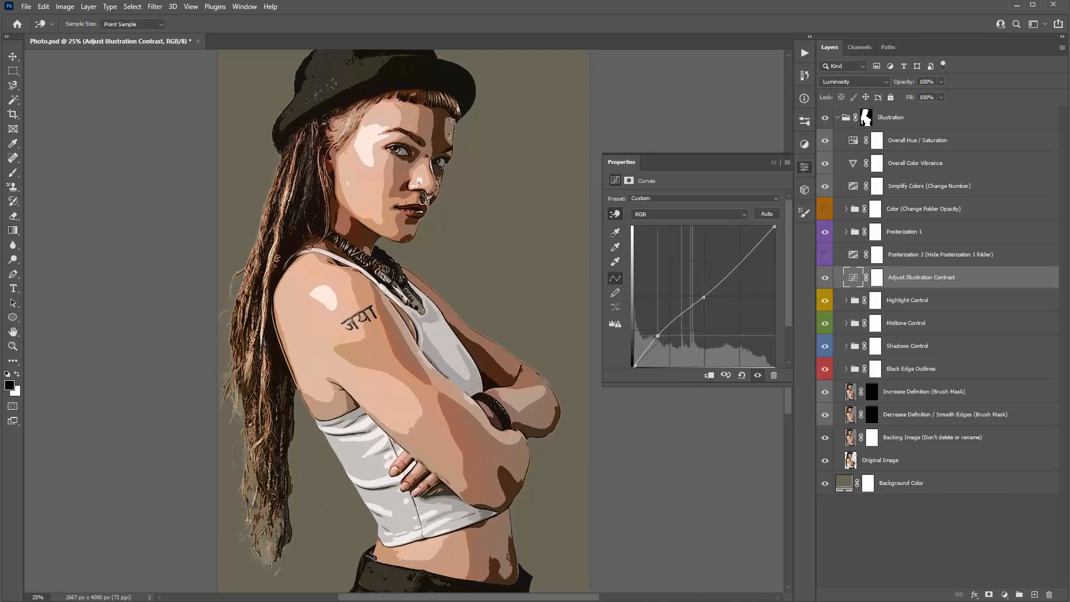
mouse_move(752, 253)
left_mouse_down()
mouse_move(757, 260)
mouse_move(754, 245)
left_mouse_up()
key("Delete")
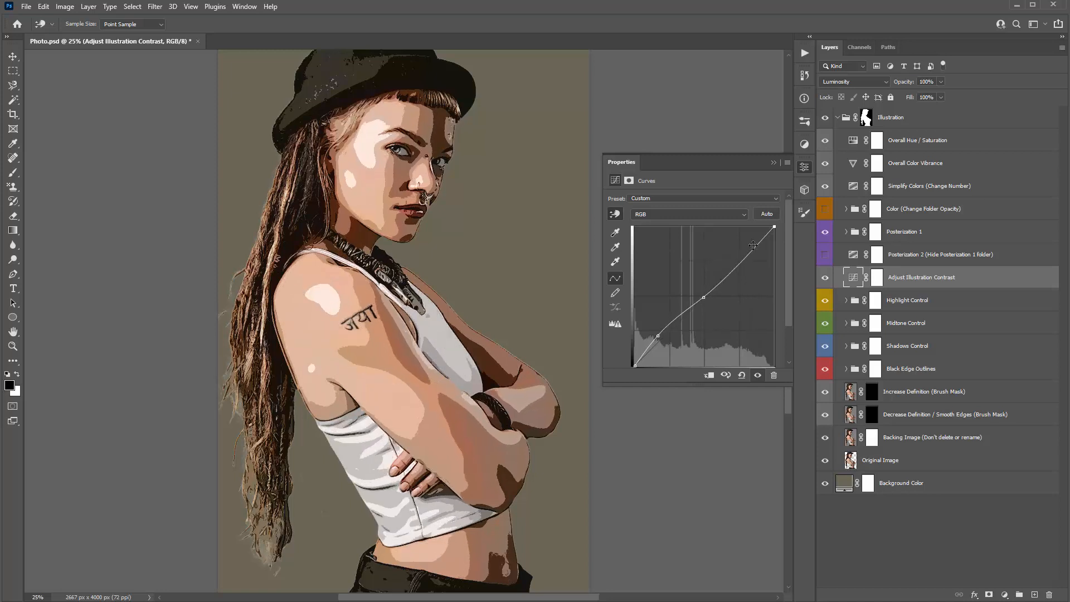
- Reset the Adjust Illustration Contrast curve to its default and close its adjustment settings
left_click(742, 378)
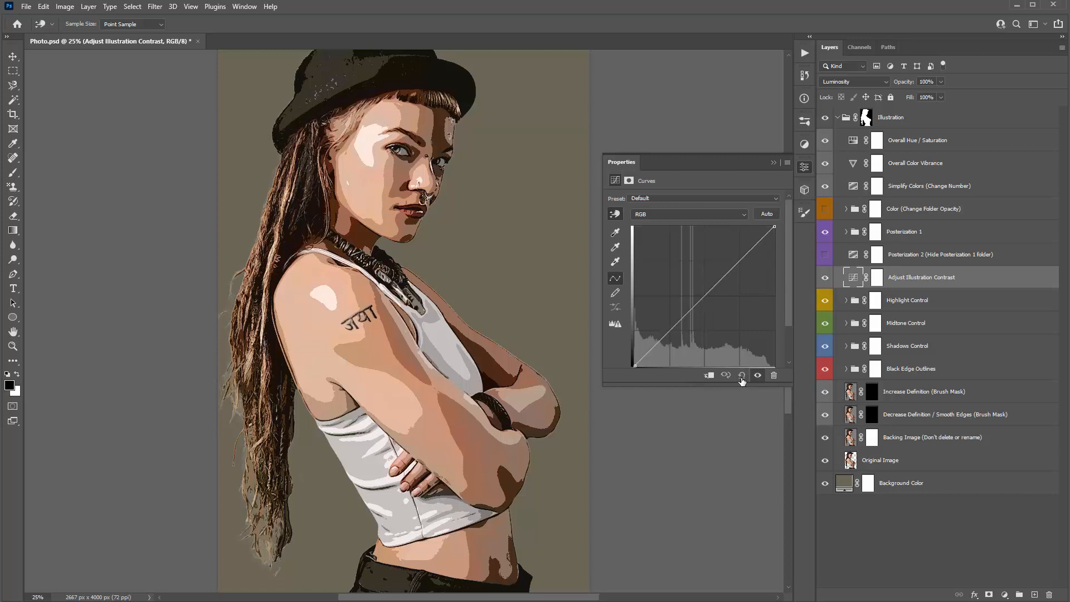
left_click(773, 162)
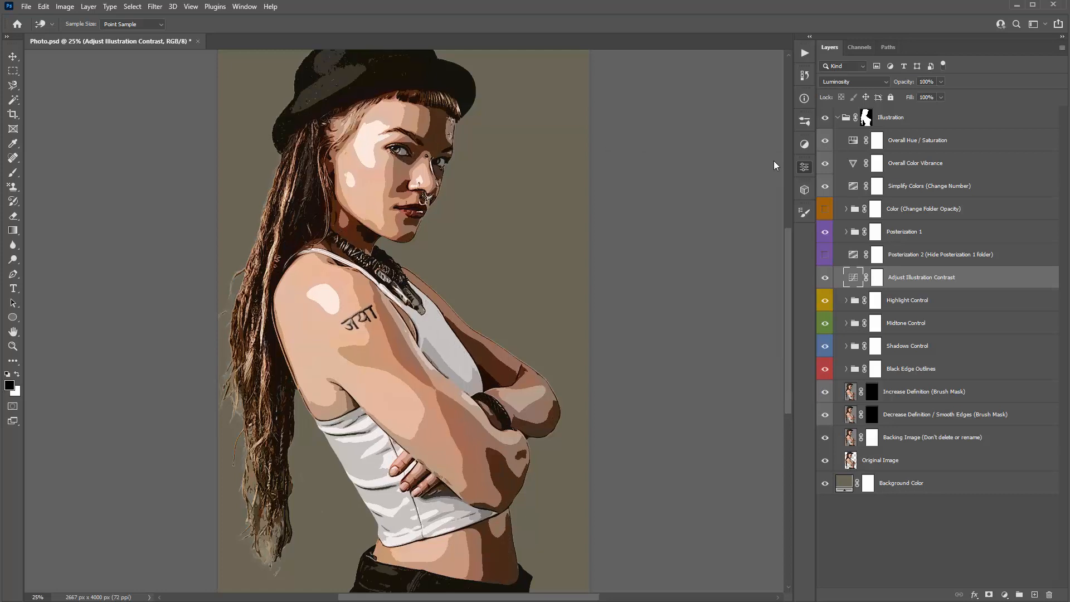
- Expand the Highlight Control folder and select its Edge Highlights layer
left_click(952, 307)
left_click(957, 350, "shift")
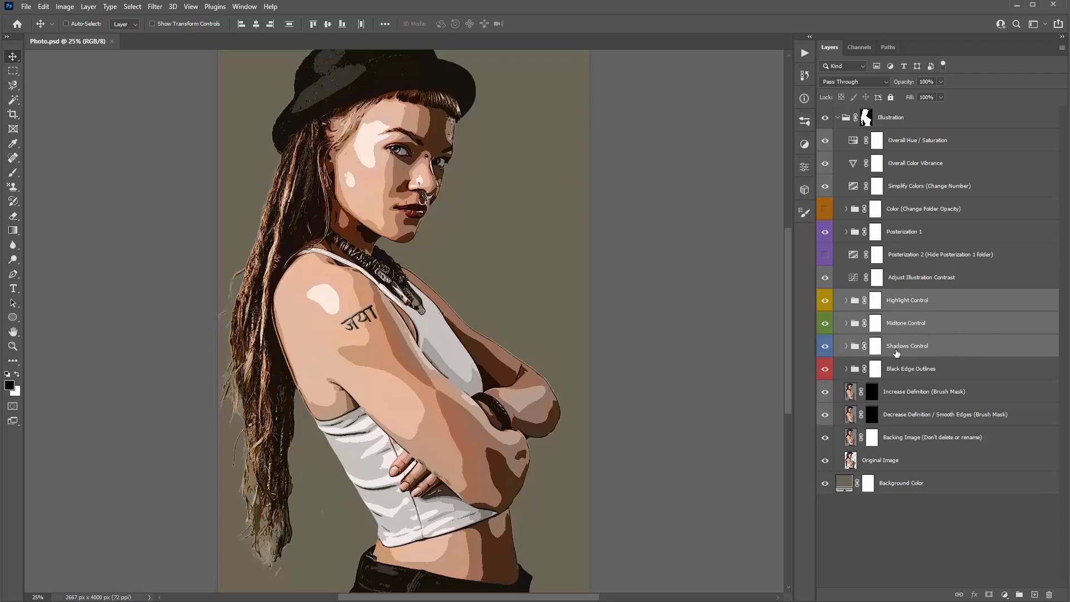
left_click(958, 305)
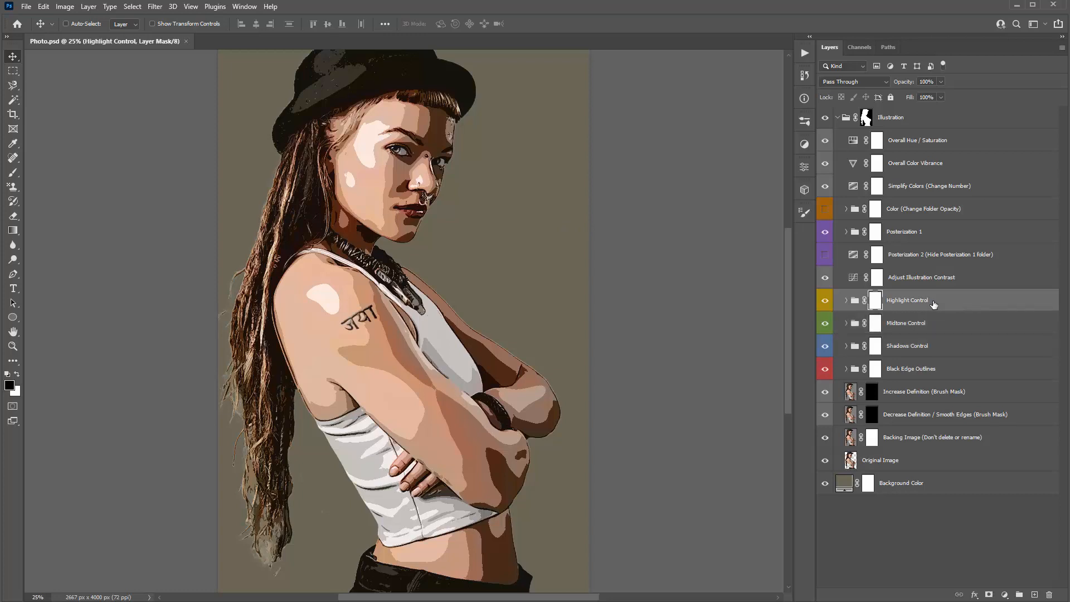
left_click(846, 301)
left_click(1012, 329)
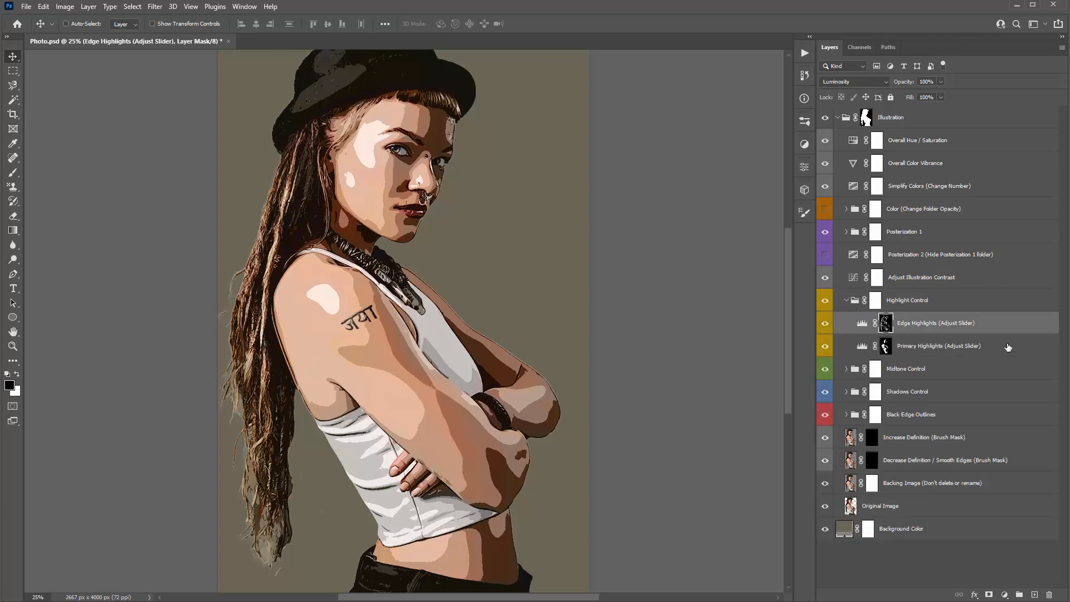
left_click(1005, 343, "shift")
left_click(1003, 326)
left_click(929, 347)
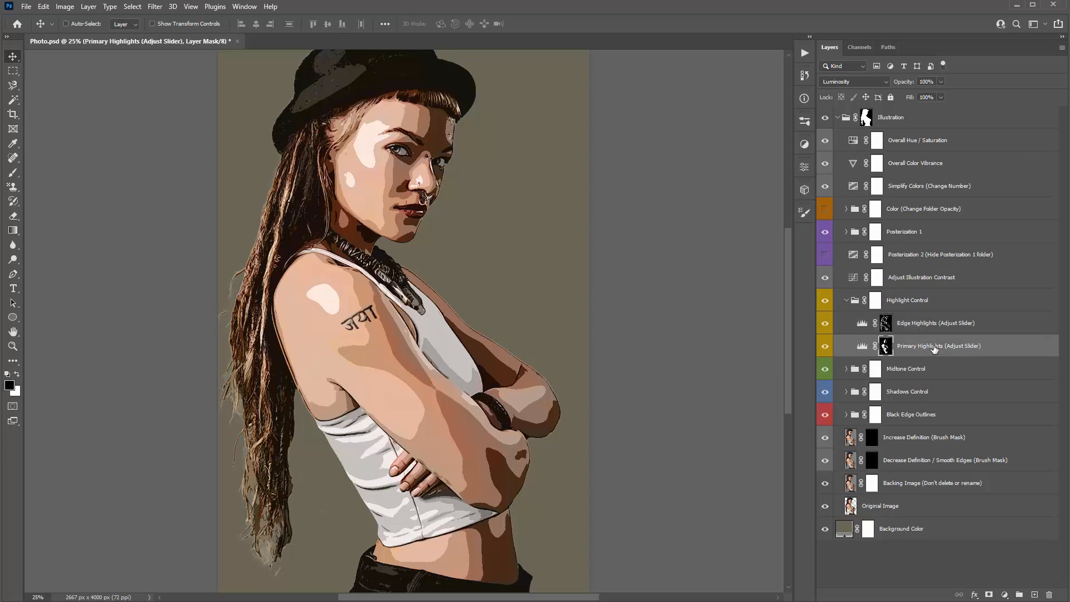
left_click(968, 330)
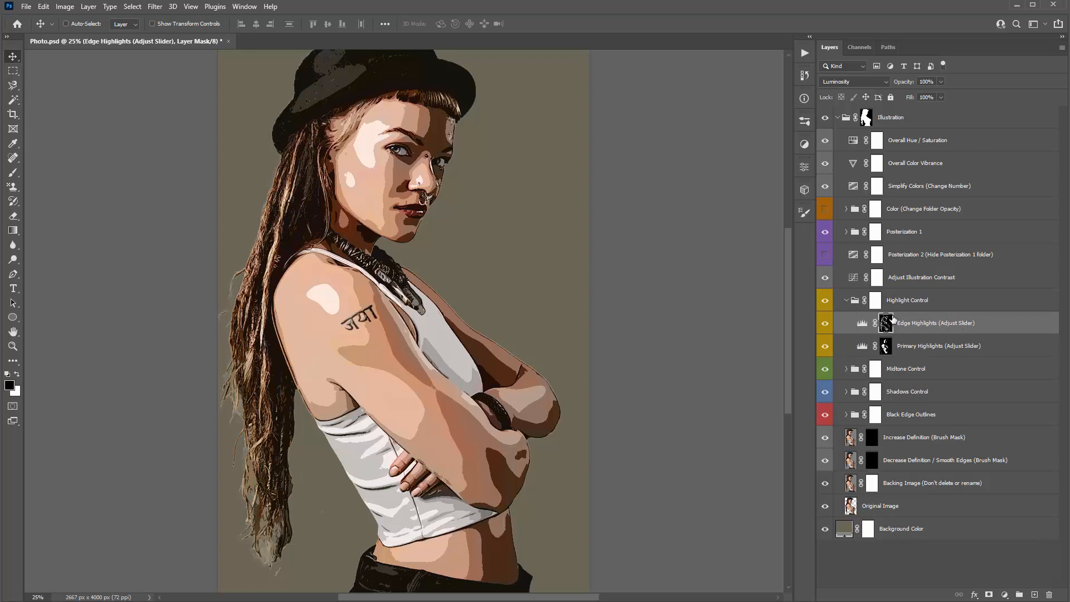
- Examine the Levels settings of the Edge Highlights and Primary Highlights layers in turn
double_click(863, 326)
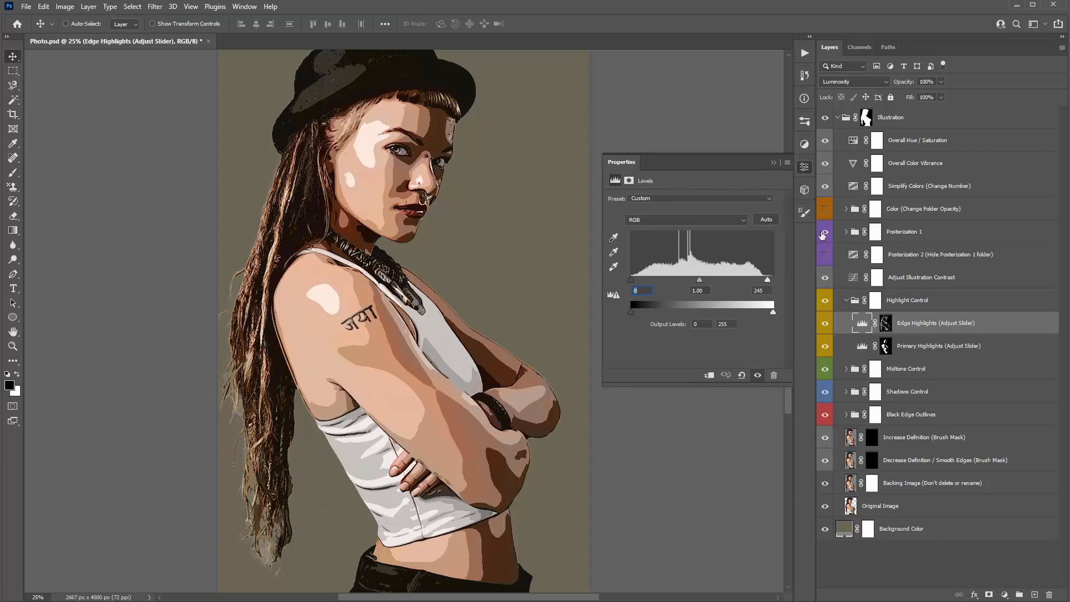
left_click(774, 163)
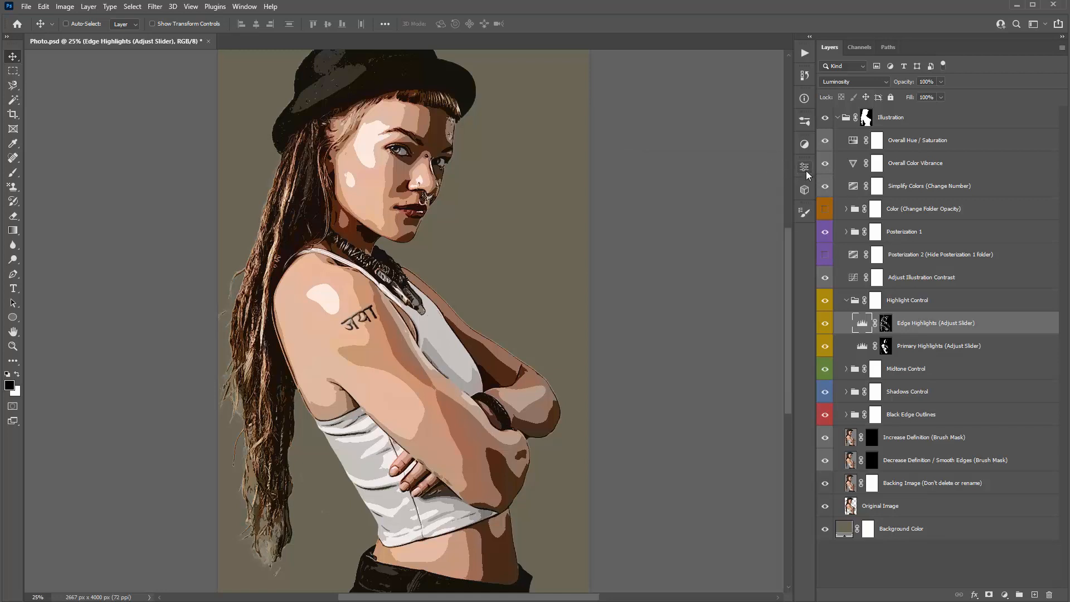
double_click(863, 346)
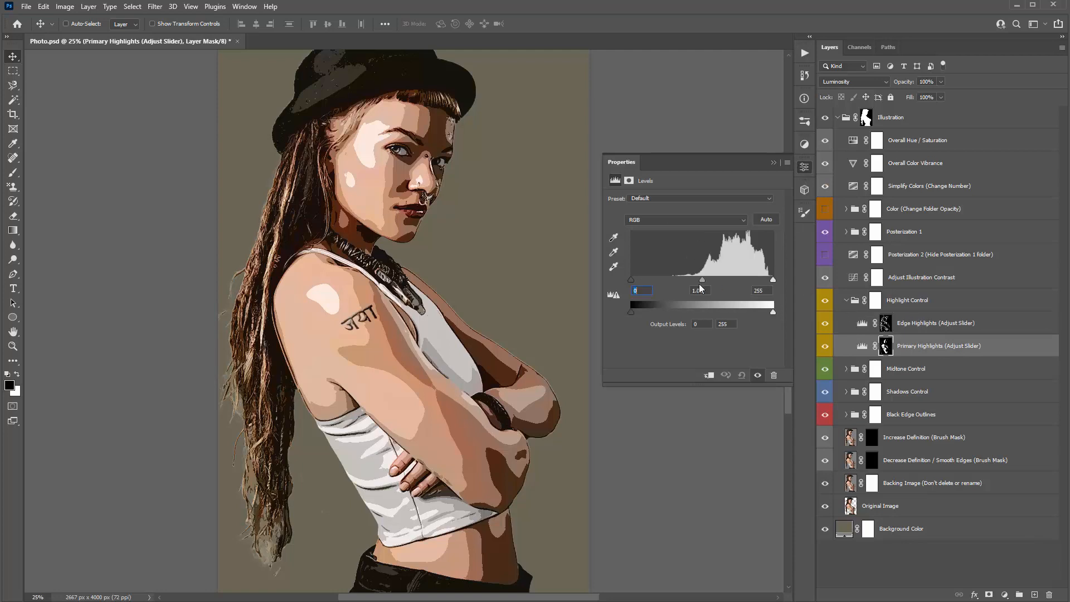
left_click(774, 163)
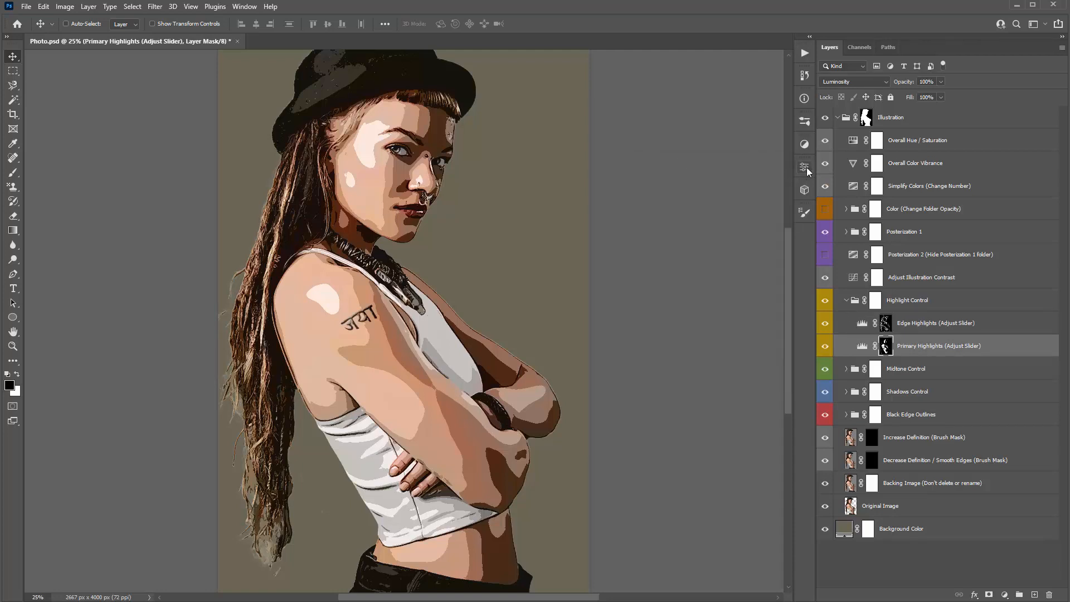
- Float the Properties panel over the canvas, then dock it back among the collapsed panels and reopen it
left_click_drag(807, 167, 155, 148)
left_click(159, 145)
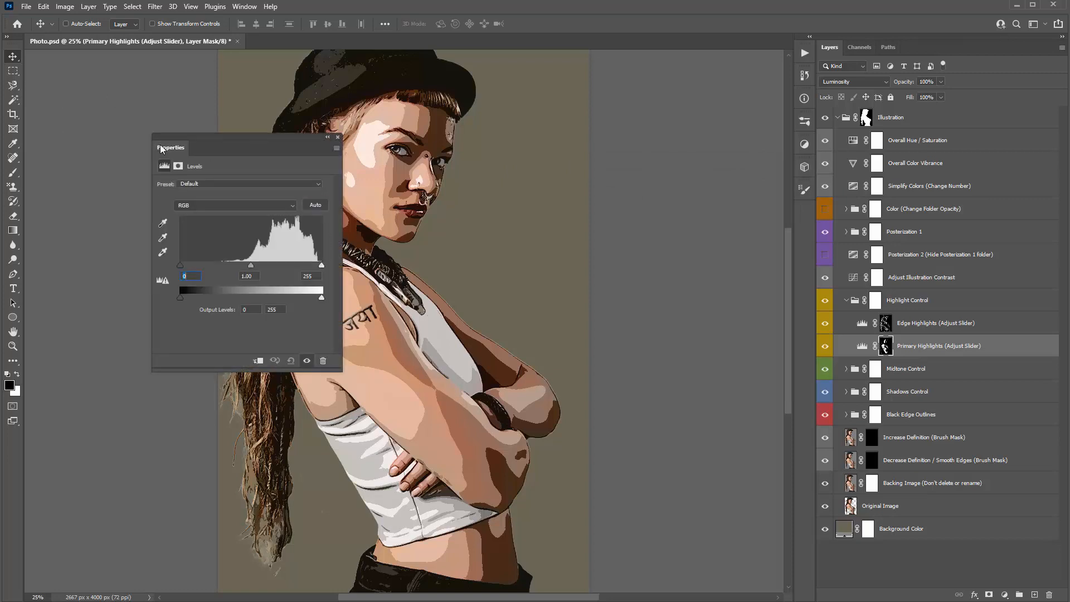
mouse_move(170, 139)
left_mouse_down()
mouse_move(240, 162)
mouse_move(545, 199)
mouse_move(805, 182)
left_mouse_up()
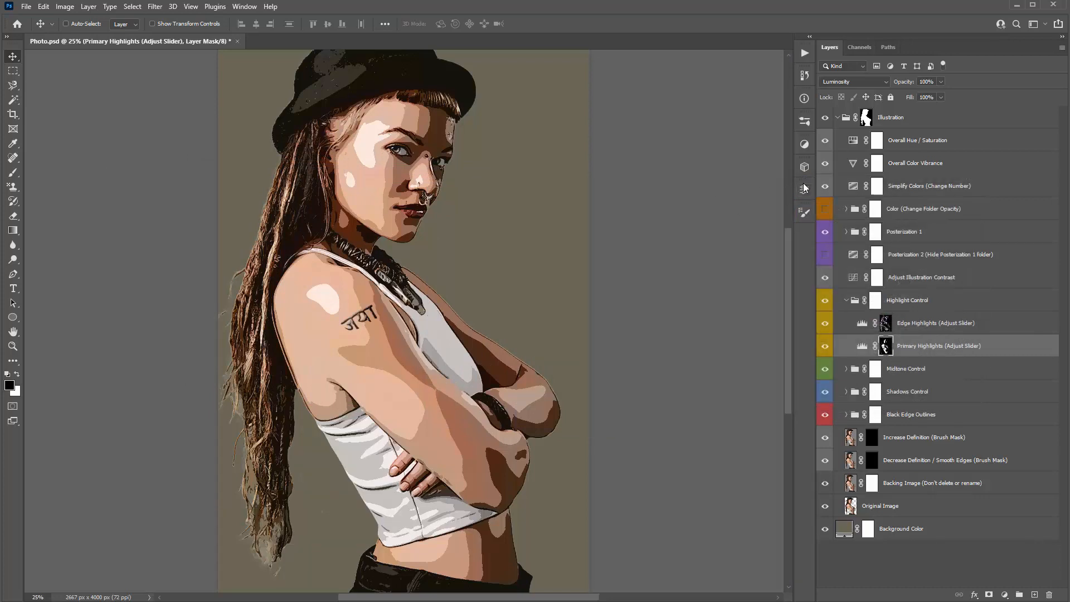
left_click(804, 190)
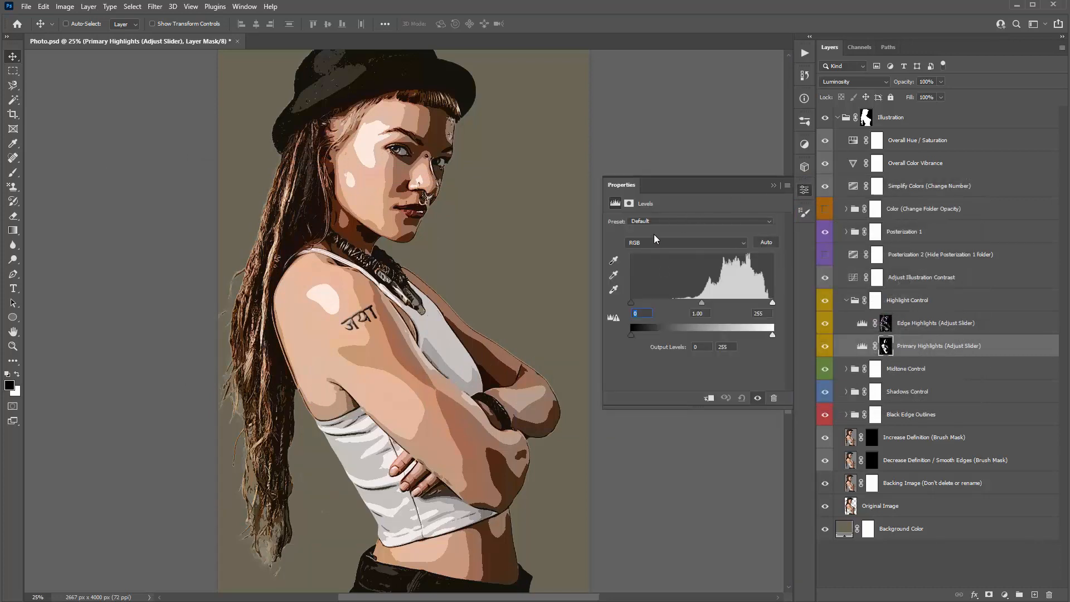
- Try a white input level of 201 on the Edge Highlights layer, then pull it back to 237
left_click(928, 327)
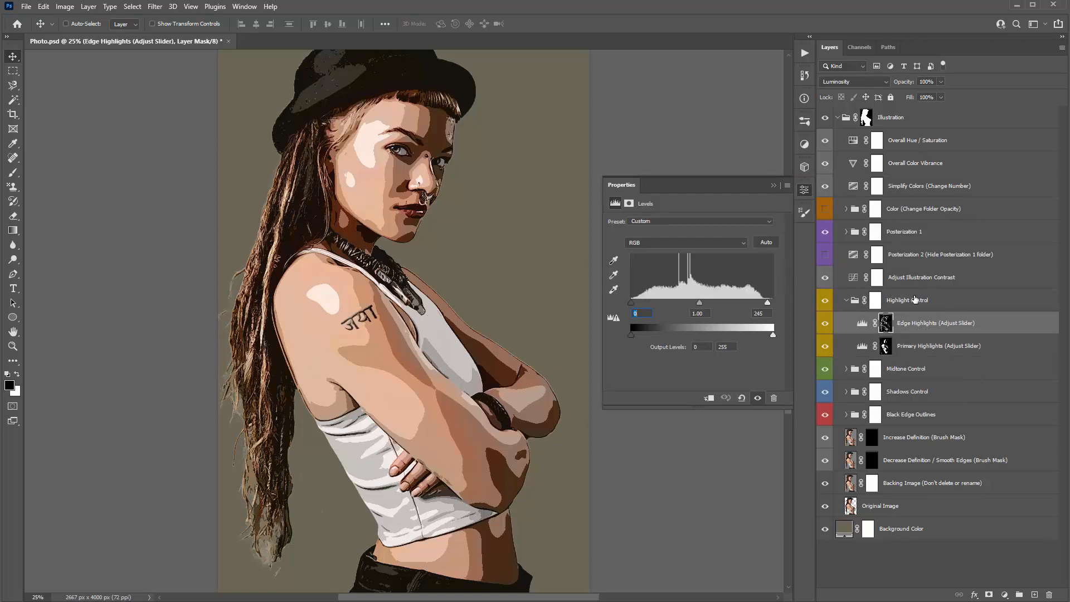
left_click(863, 323)
left_click_drag(769, 305, 744, 310)
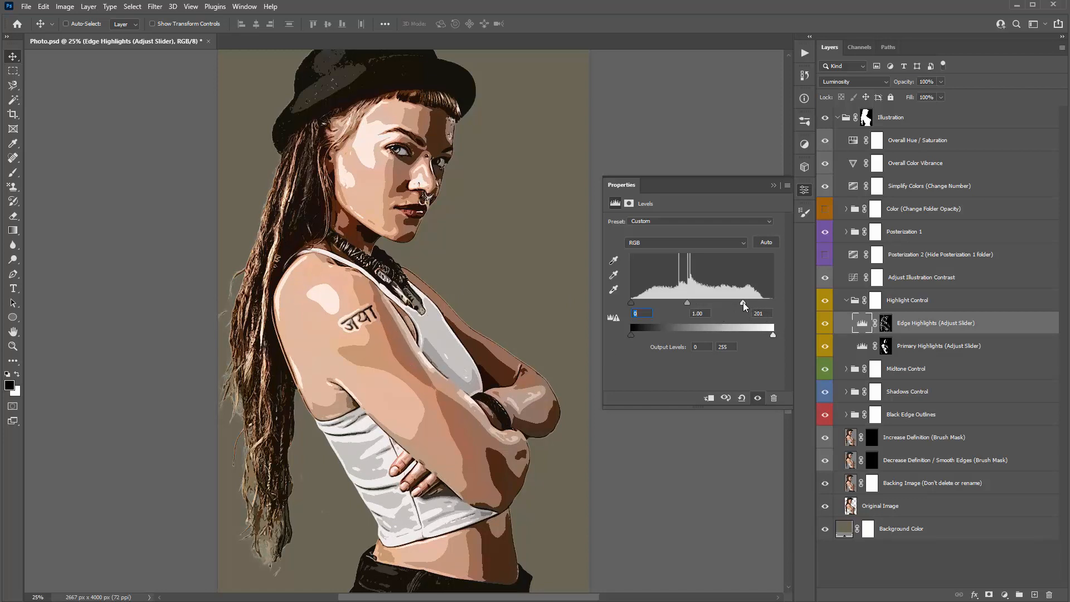
mouse_move(744, 303)
left_mouse_down()
mouse_move(774, 301)
mouse_move(753, 305)
mouse_move(766, 306)
left_mouse_up()
left_click(774, 185)
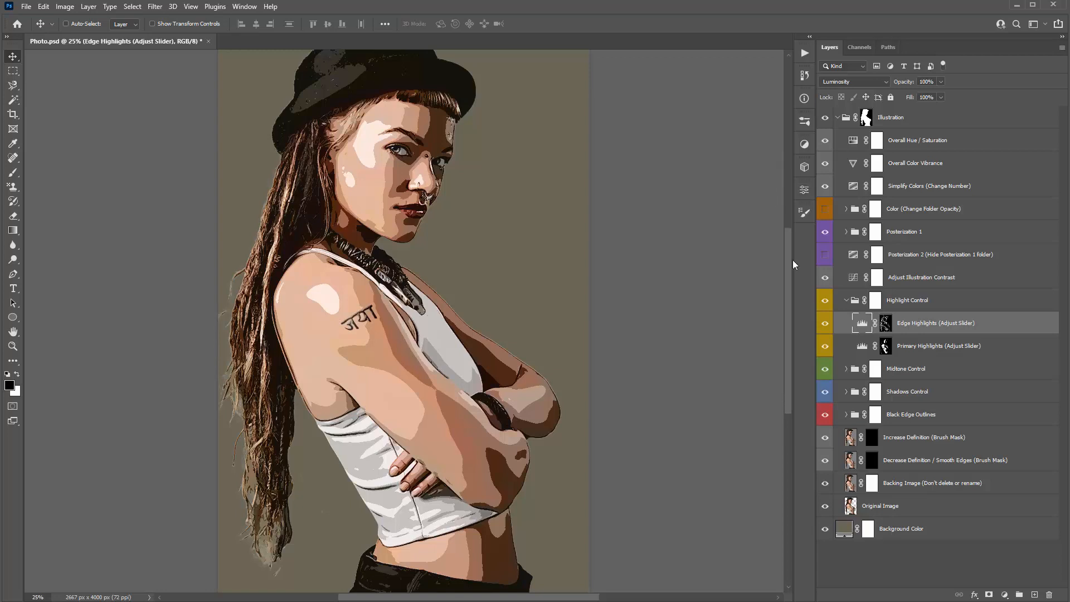
- View the Edge Highlights mask on its own and try a midtone input level of 0.79 on that layer
left_click(888, 325)
left_click(887, 324, "alt")
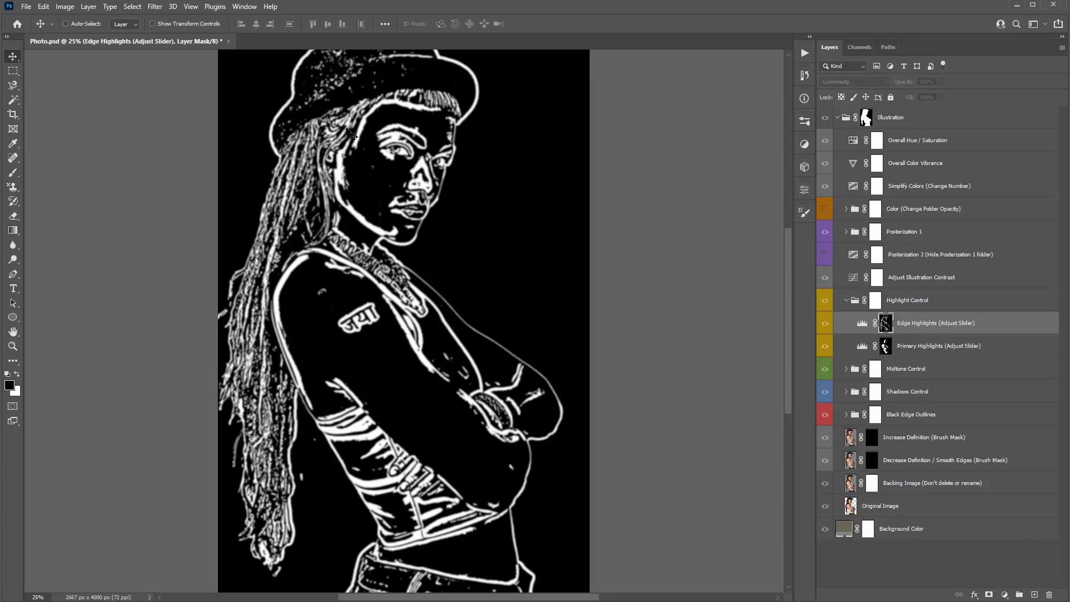
double_click(862, 323)
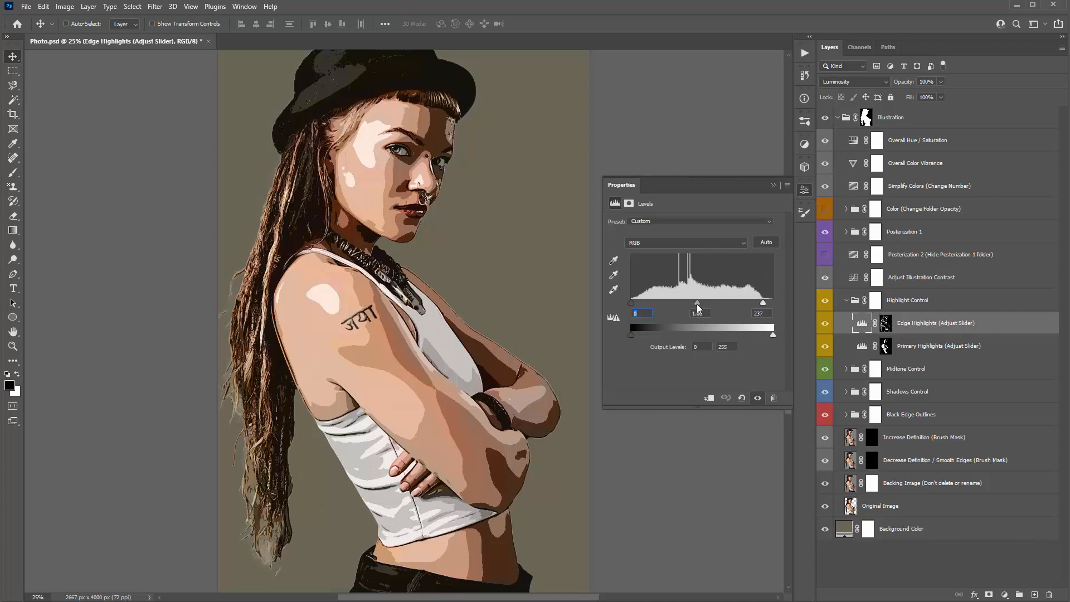
left_click_drag(697, 307, 710, 309)
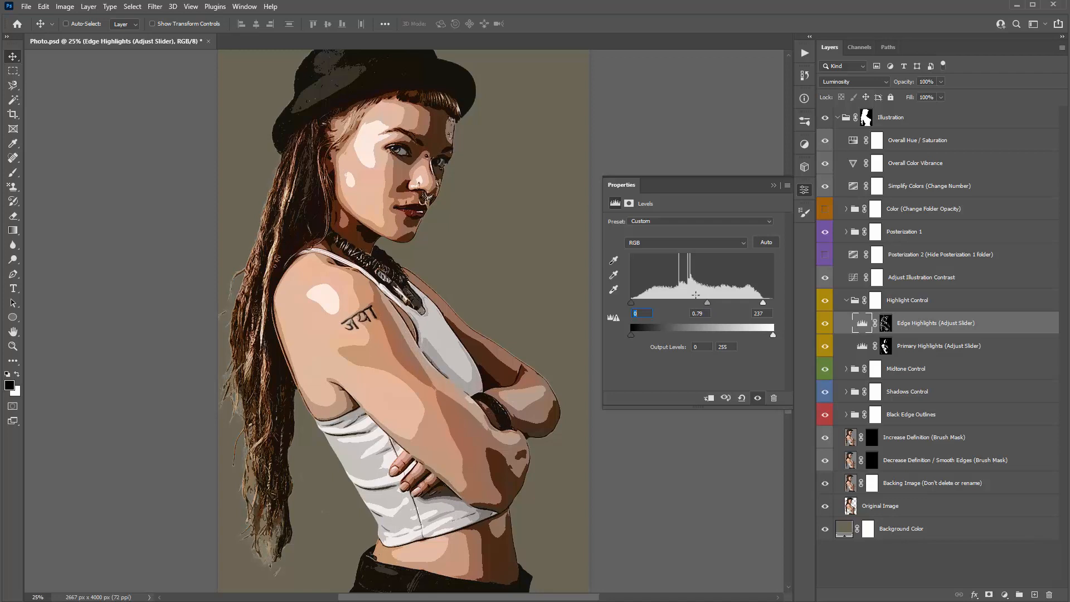
left_click(773, 185)
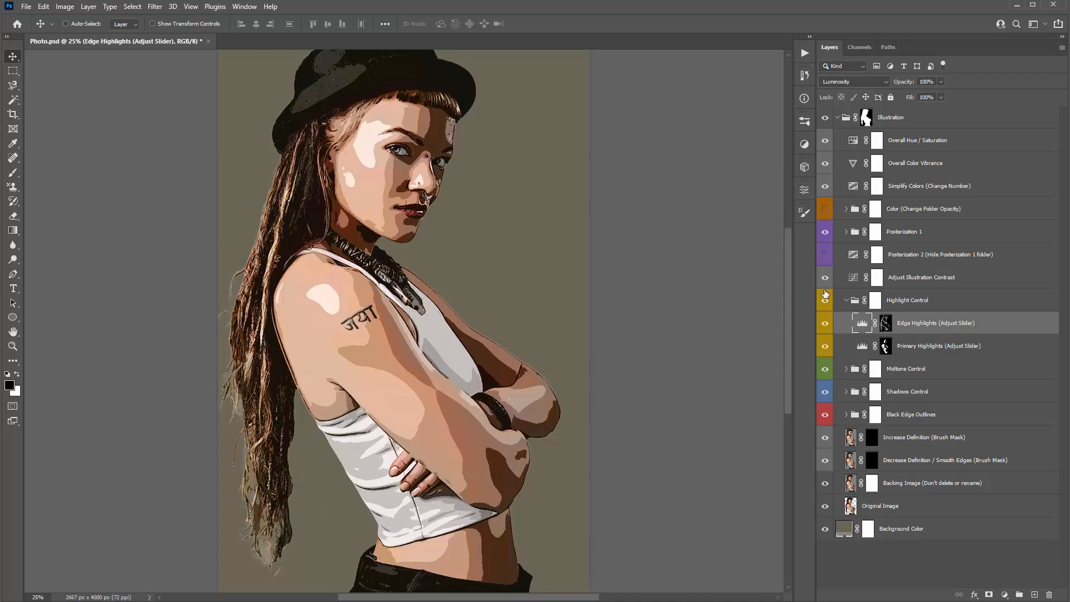
- Set the white input level of the Edge Highlights layer to 200
double_click(862, 323)
left_click_drag(763, 306, 742, 303)
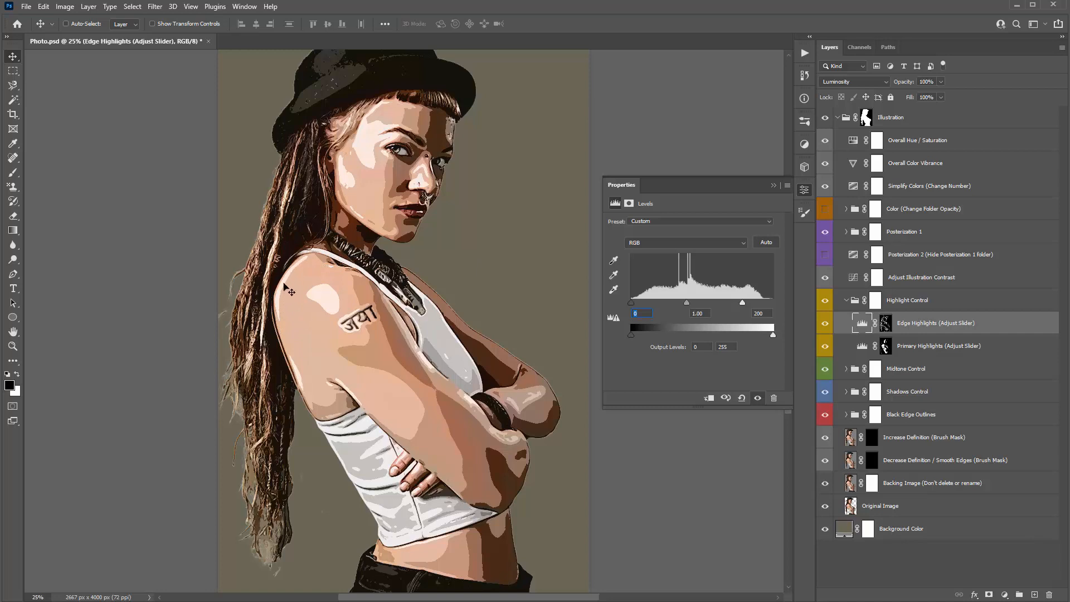
left_click(775, 185)
- Select the layer mask of the Highlight Control folder and bring up the brush presets of the Brush tool
left_click(877, 306)
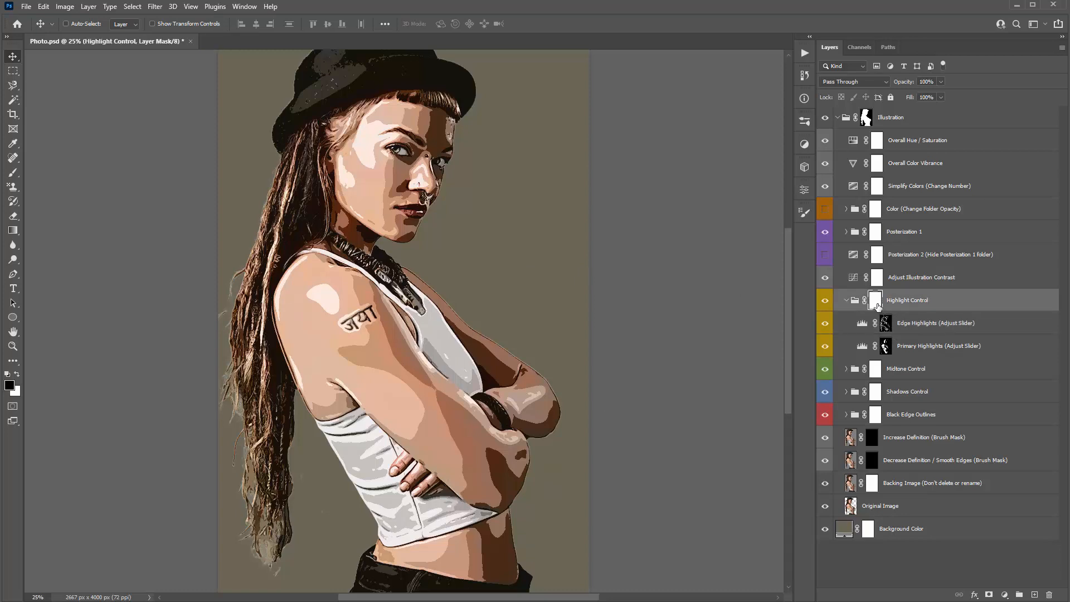
key("b")
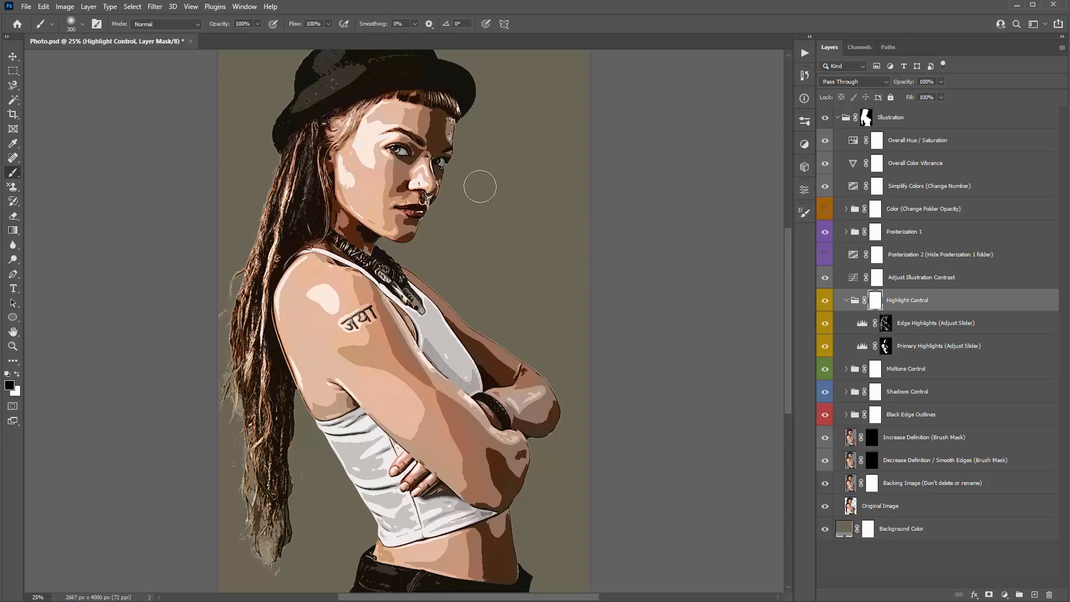
right_click(236, 90)
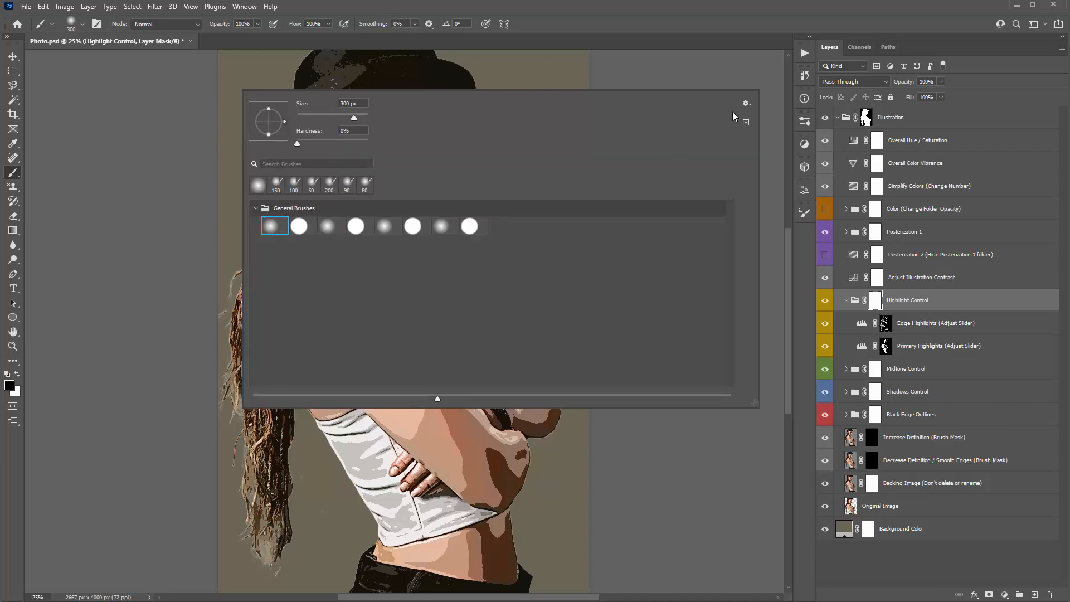
- Append the default brushes to the brush presets
left_click(747, 103)
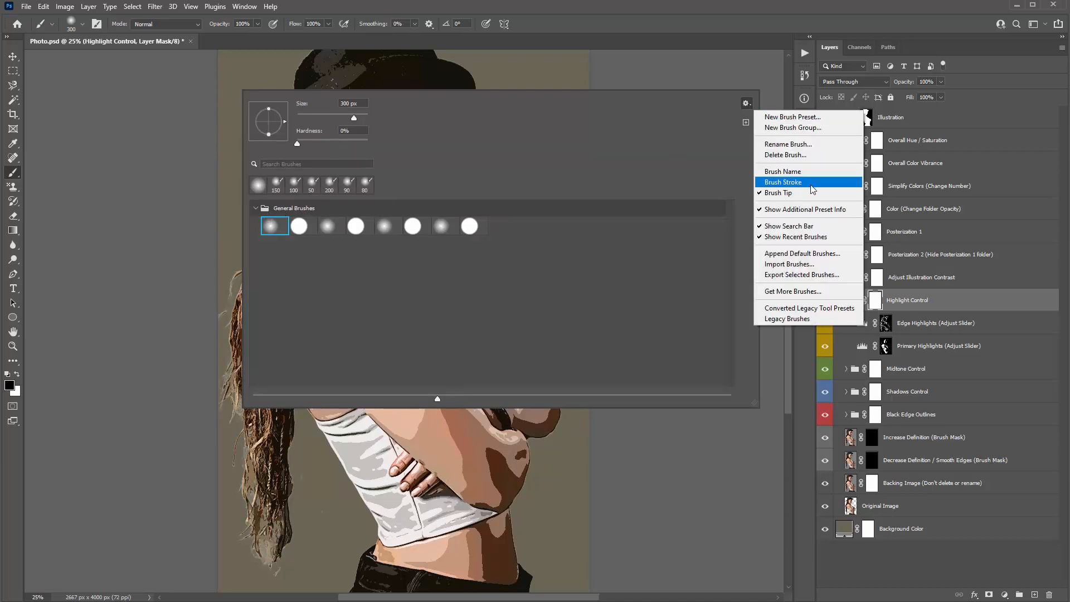
left_click(801, 255)
left_click(513, 158)
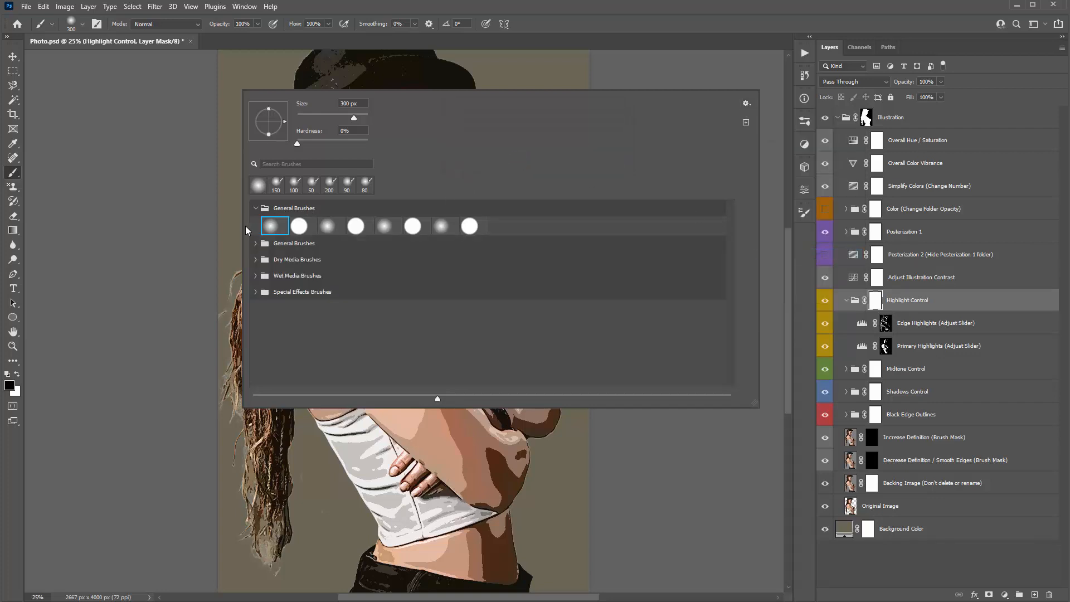
- Delete the Dry Media, Wet Media and Special Effects brush groups and the duplicate General Brushes group
left_click(289, 263)
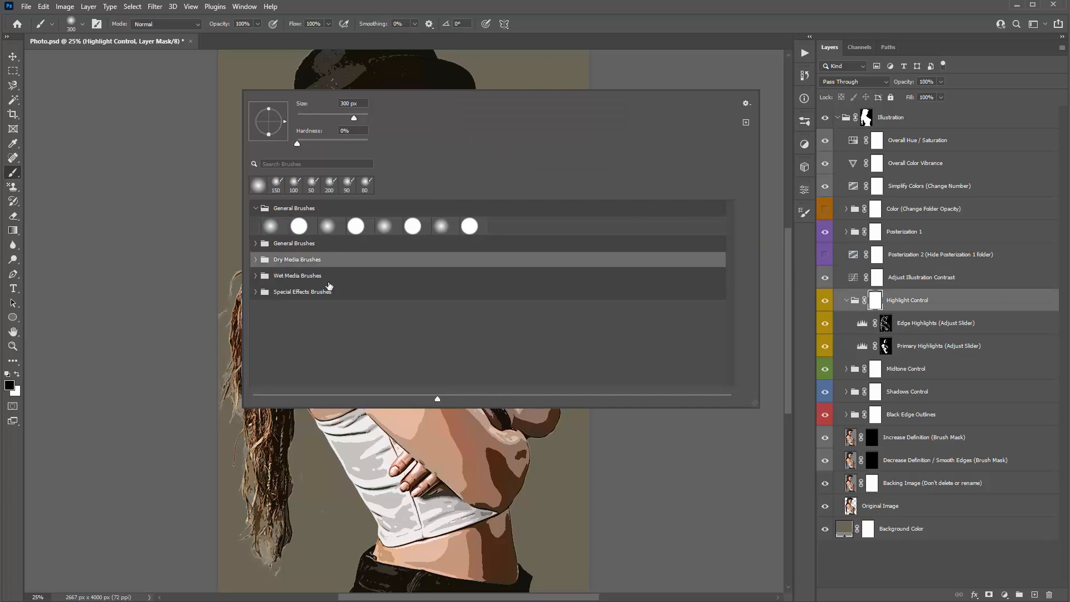
left_click(309, 293, "shift")
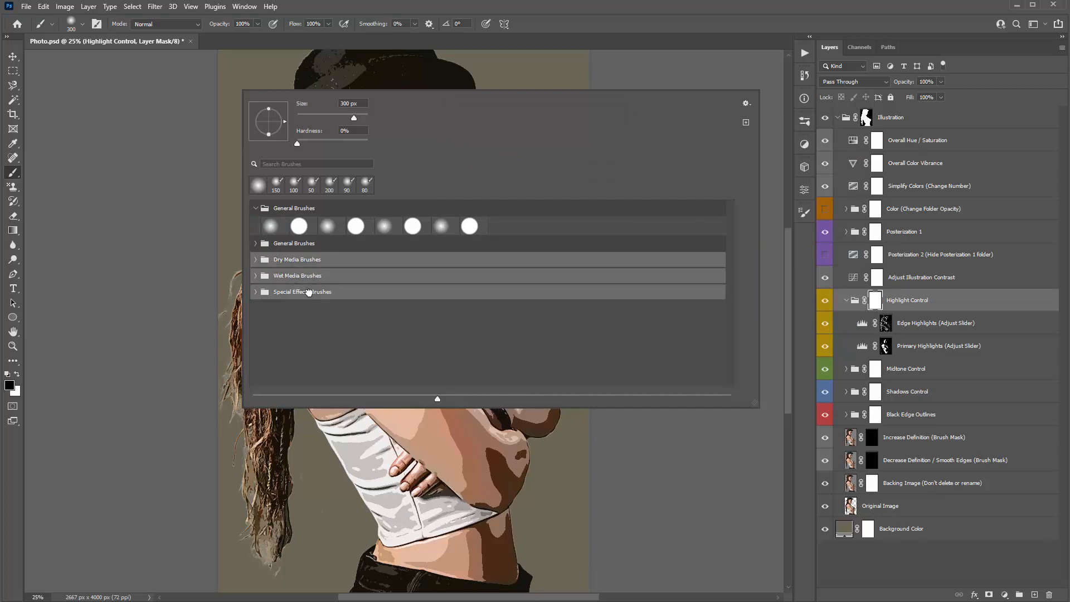
right_click(336, 294)
left_click(382, 306)
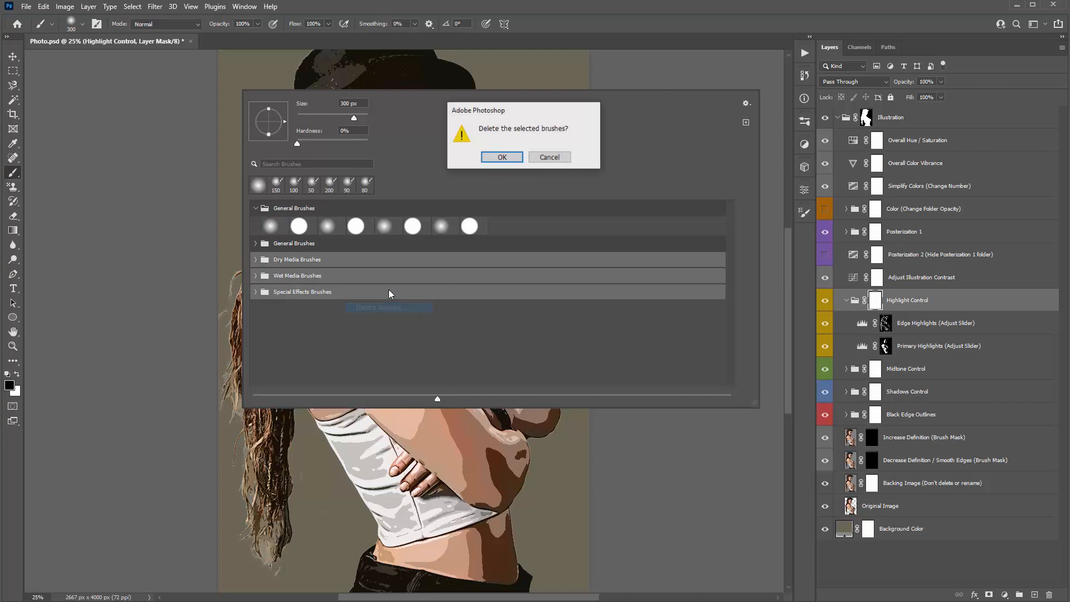
left_click(502, 157)
right_click(306, 245)
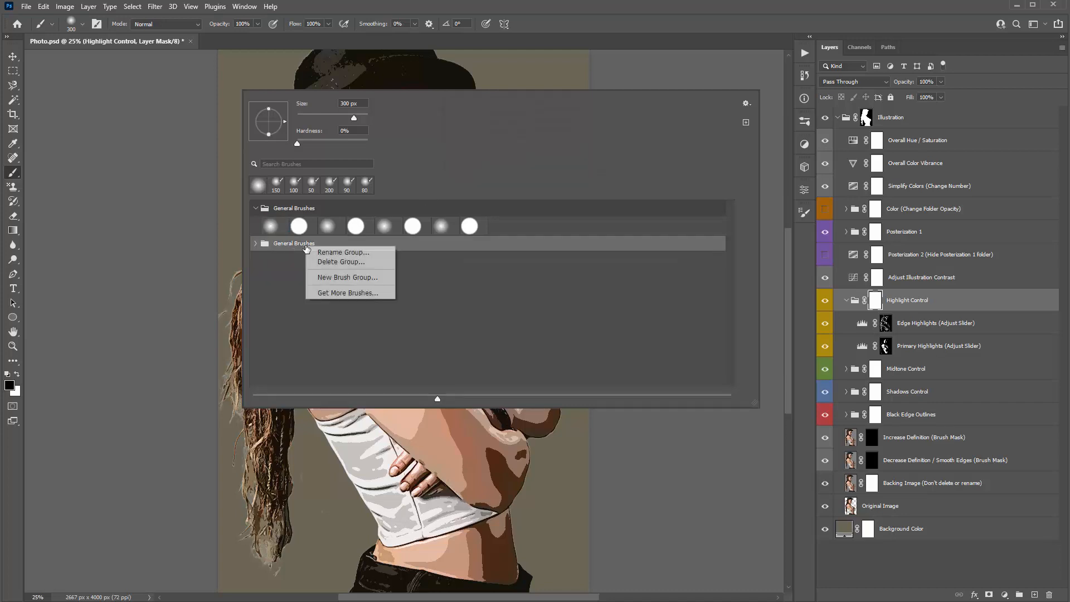
left_click(372, 262)
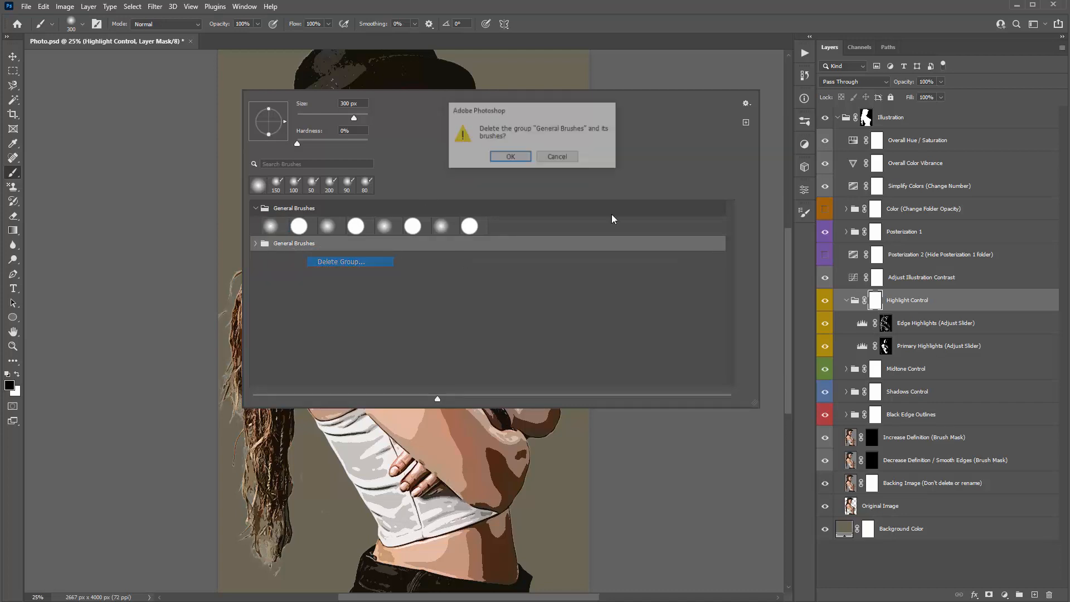
left_click(505, 159)
- Choose the first soft round brush in General Brushes and swap the foreground and background colors, ending with black in front
left_click(270, 235)
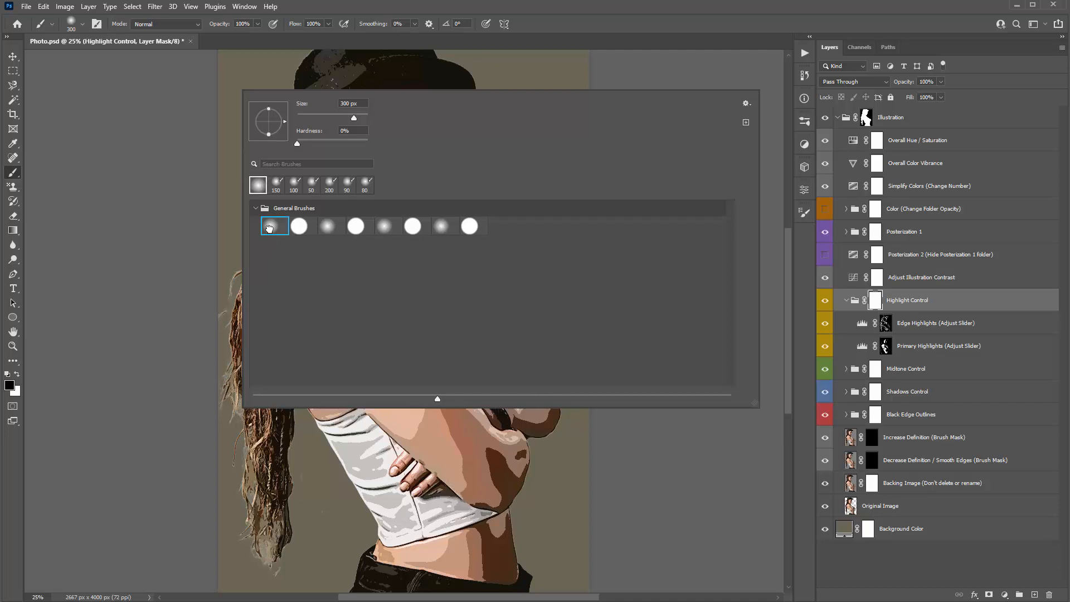
left_click(183, 184)
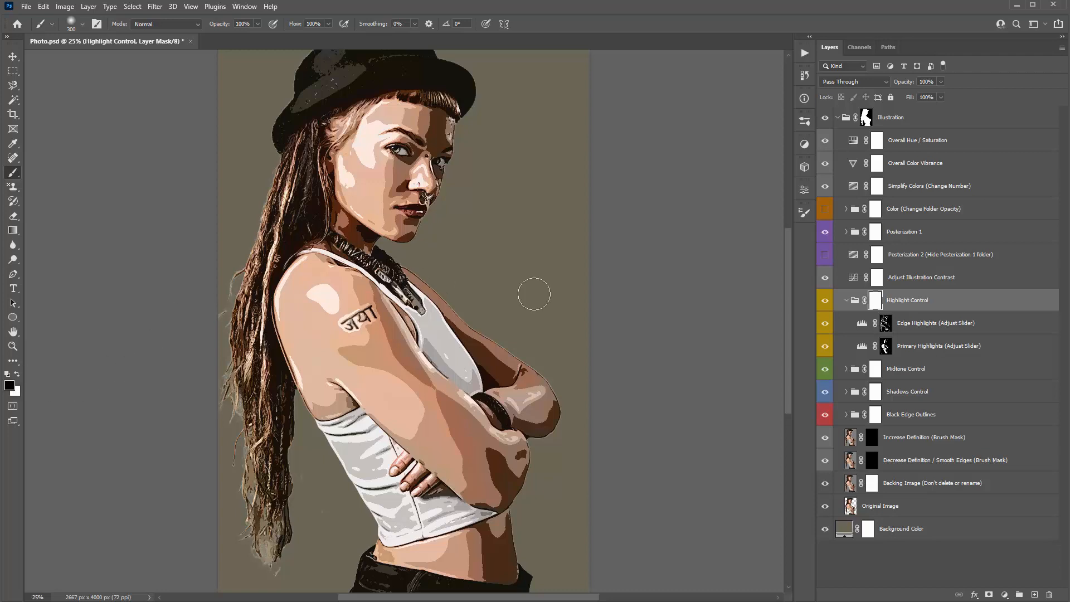
key("x")
key("x")
key("x")
key("x")
key("x")
key("x")
key("x")
key("x")
key("x")
key("x")
- Compare the portrait with the Edge Highlights layer hidden and shown
left_click(825, 324)
left_click(824, 324)
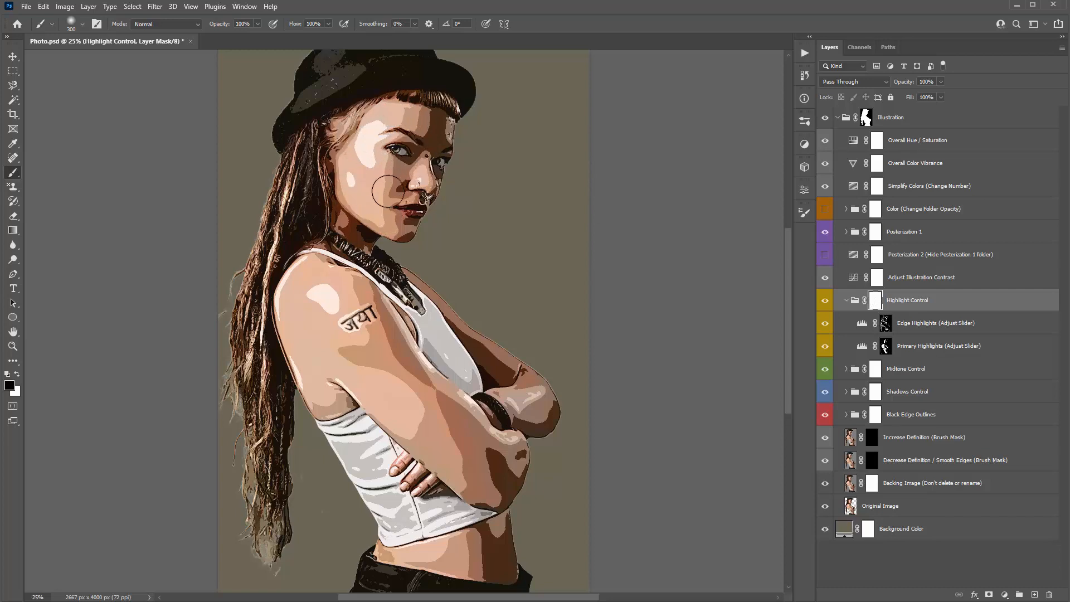
- Paint black over the face on the Highlight Control mask and compare the result with Edge Highlights hidden and shown
left_click(443, 194)
left_click(826, 324)
left_click(825, 323)
left_click(826, 323)
left_click(825, 324)
left_click(826, 324)
left_click(962, 329)
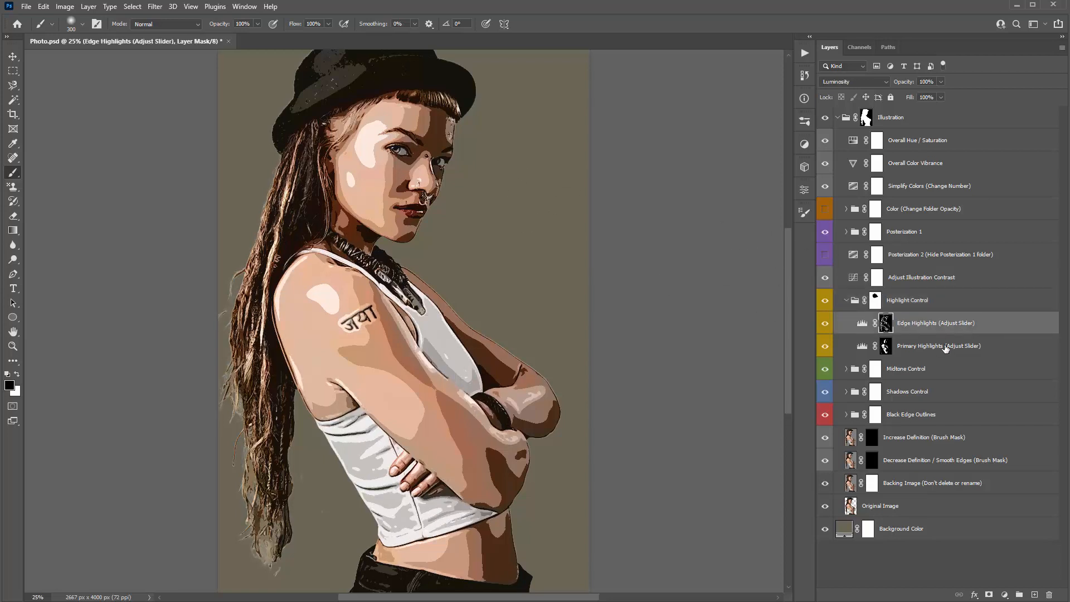
- Inspect the Primary Highlights mask on its own and try brightening that layer's Levels midtones
left_click(946, 348)
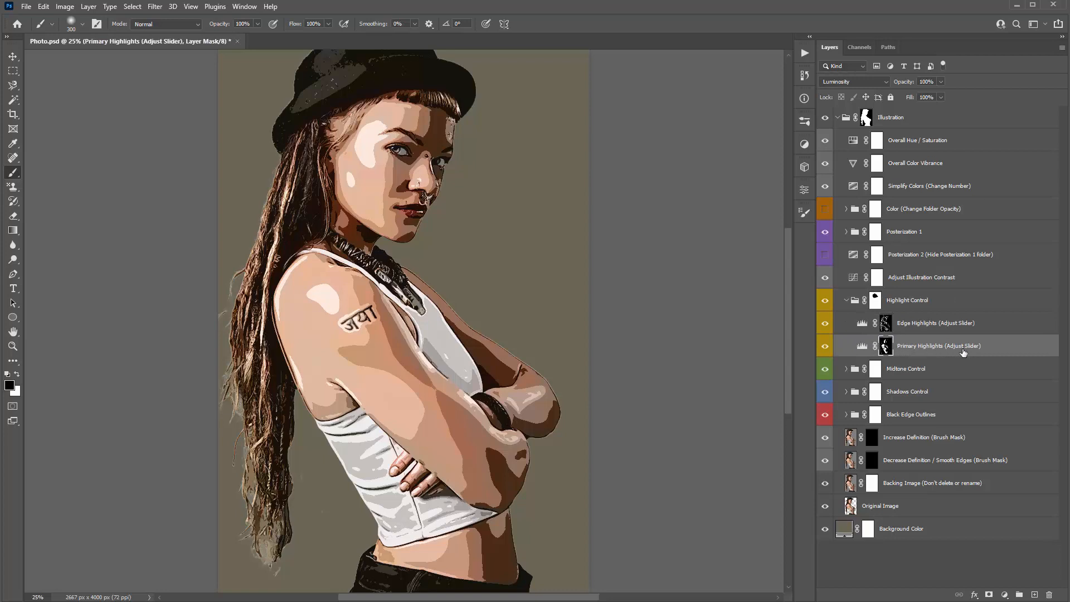
left_click(885, 346, "alt")
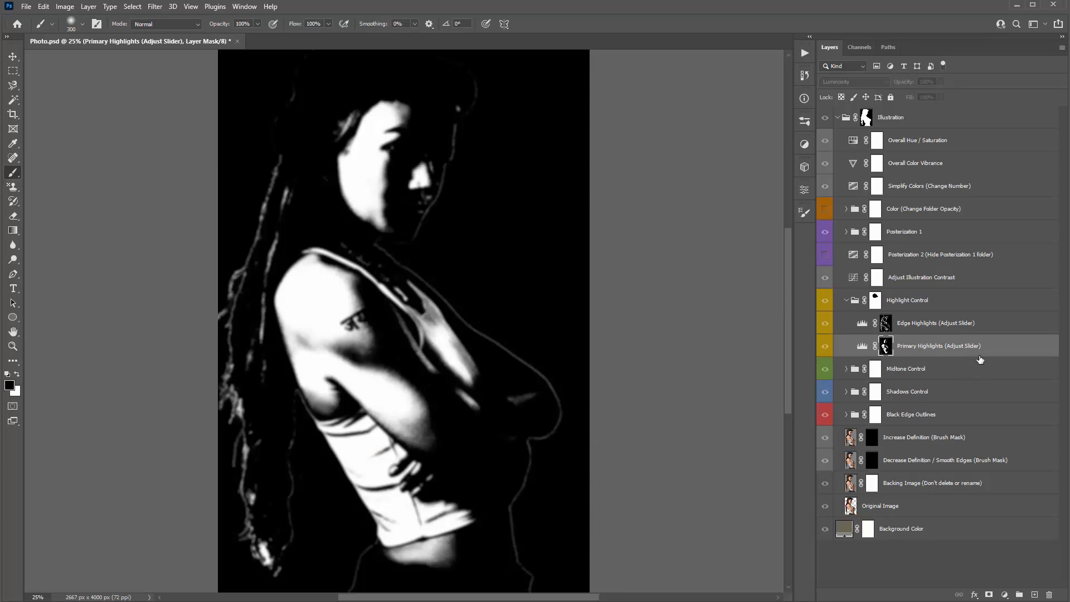
left_click(869, 347)
double_click(863, 346)
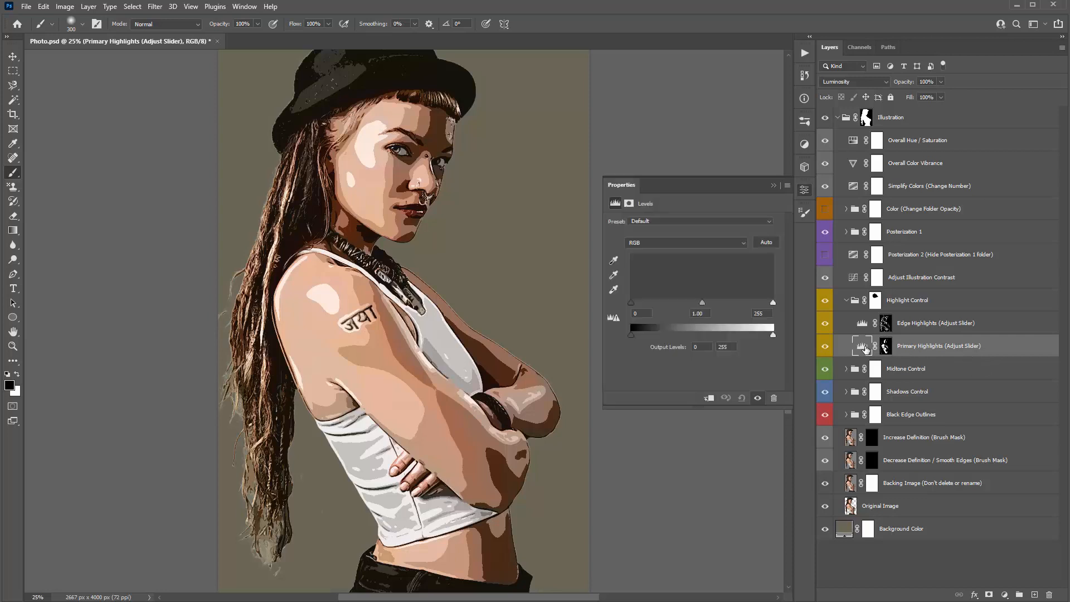
mouse_move(700, 303)
left_mouse_down()
mouse_move(687, 302)
mouse_move(714, 306)
mouse_move(691, 302)
left_mouse_up()
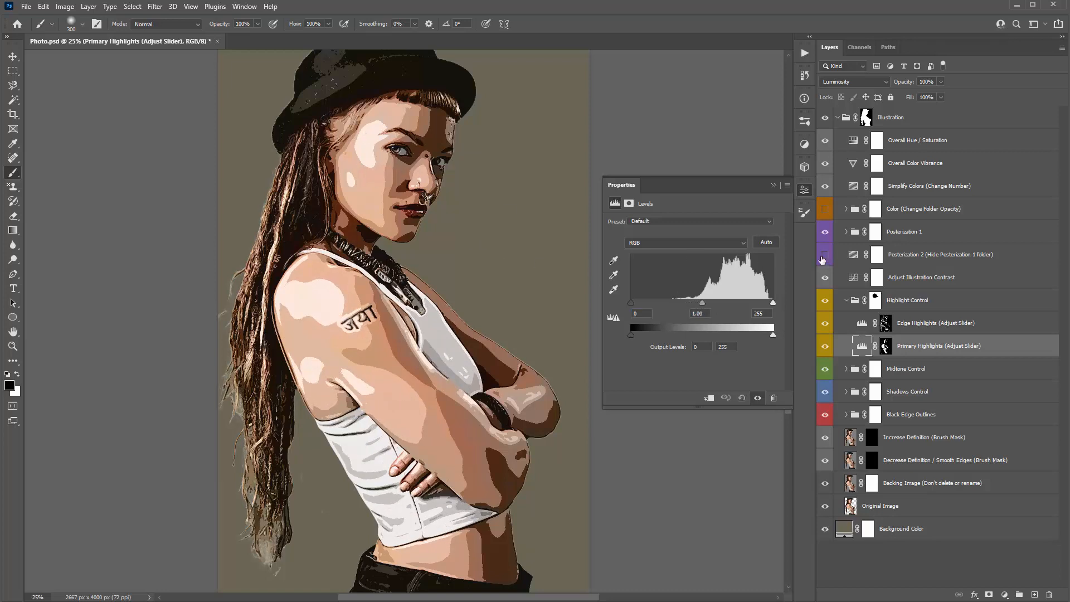
left_click(775, 185)
- Display the Highlight Control mask on its own, fill it with white, and return to the full image
left_click(880, 302)
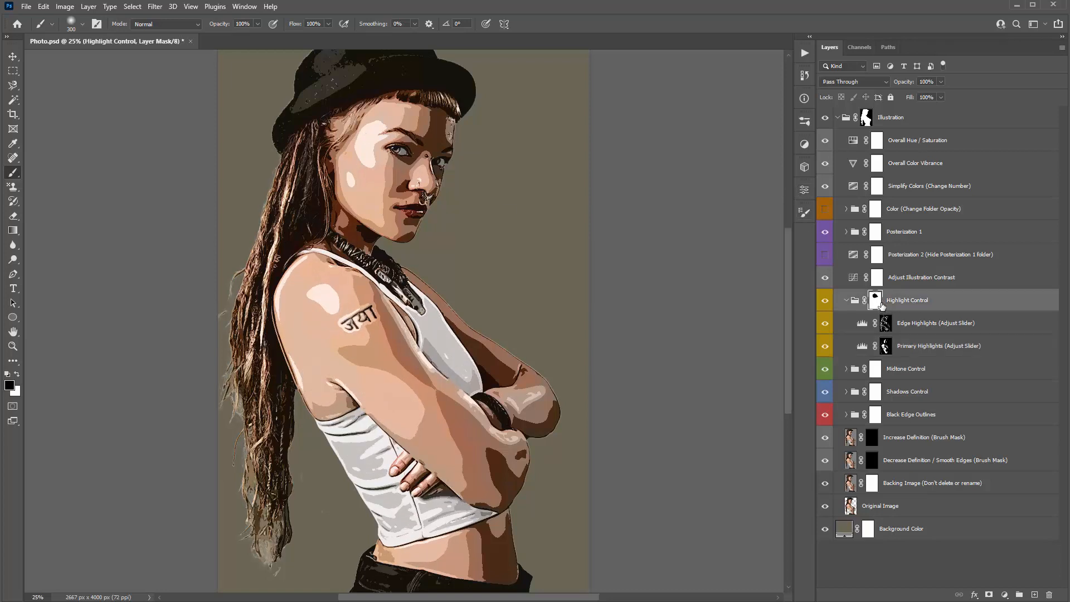
left_click(878, 302, "alt")
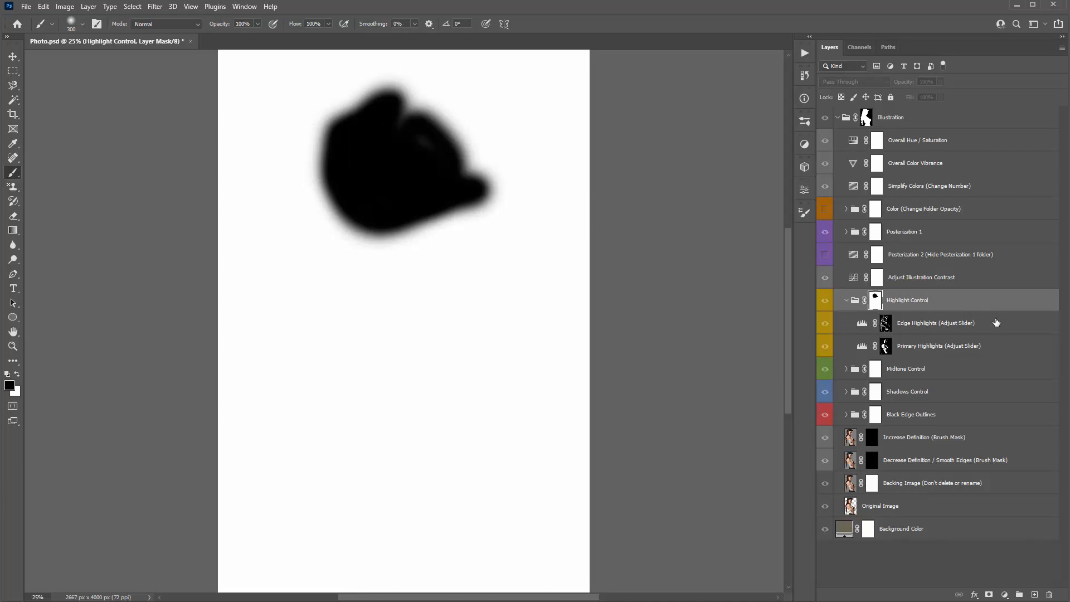
left_click(972, 306)
left_click(875, 303)
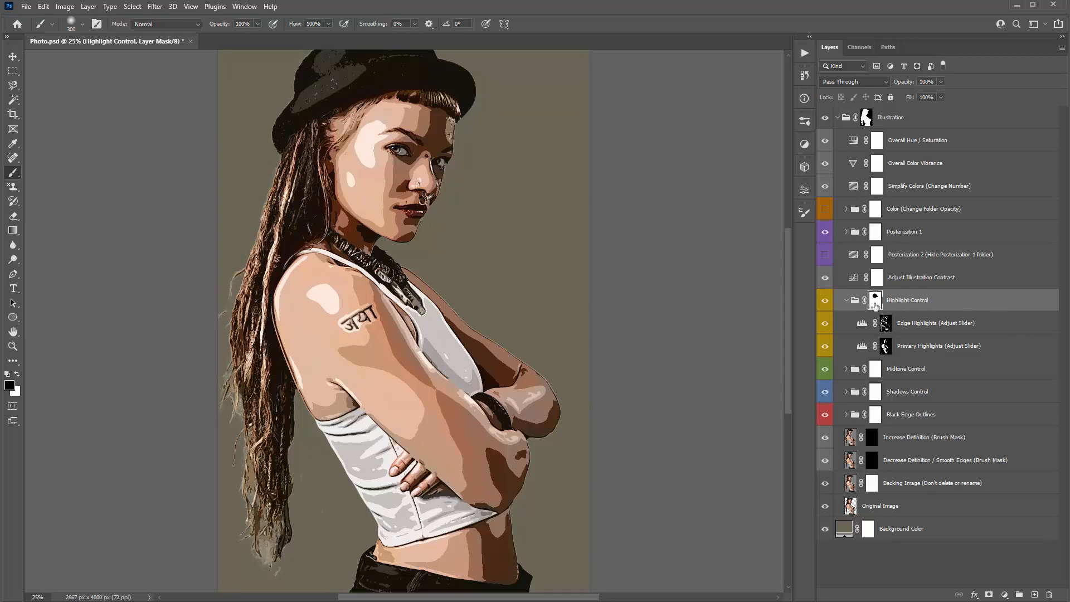
left_click(879, 304, "alt")
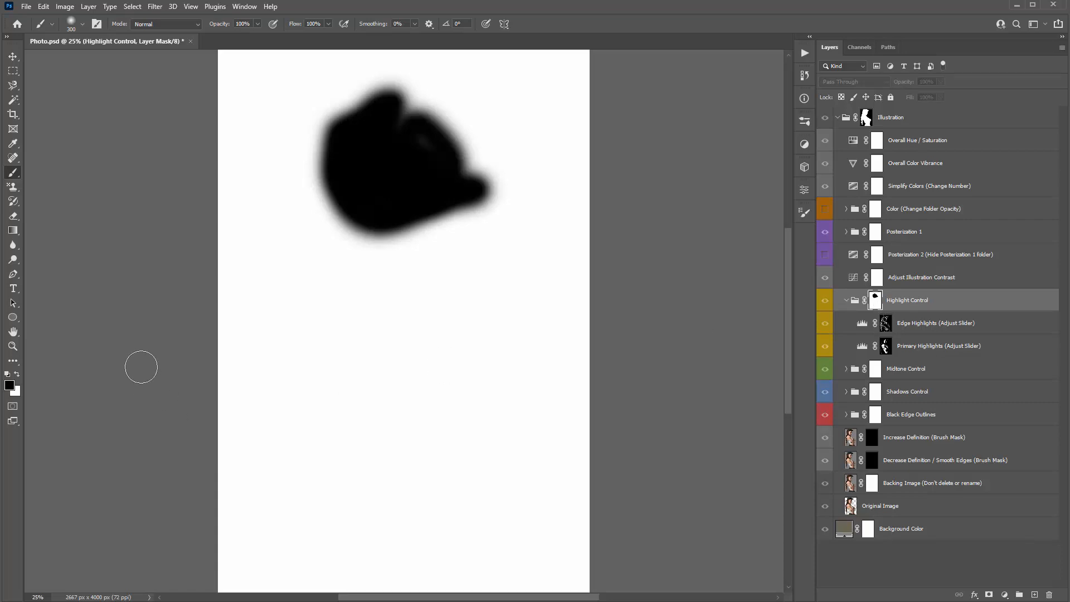
key("ctrl+BackSpace")
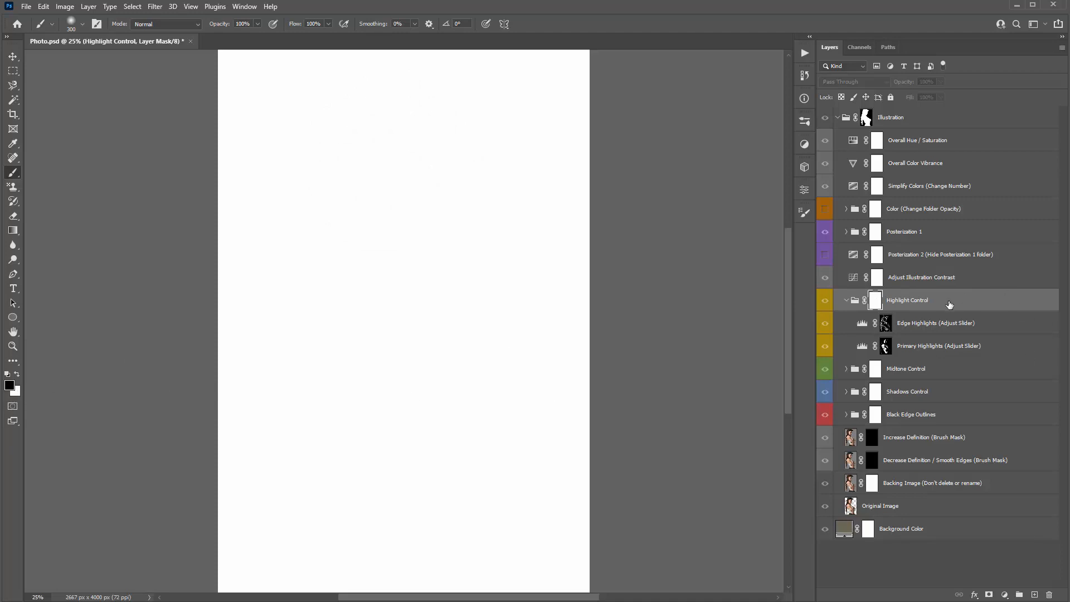
left_click(967, 306)
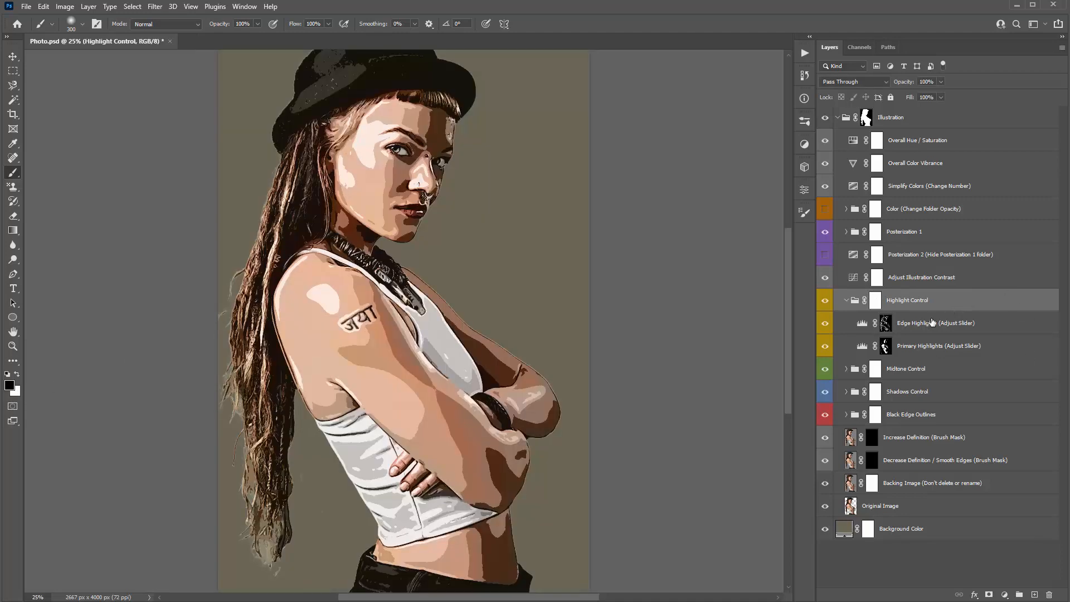
- Put the Edge Highlights layer in its own group with a layer mask and paint black over the face on that mask
left_click(909, 326)
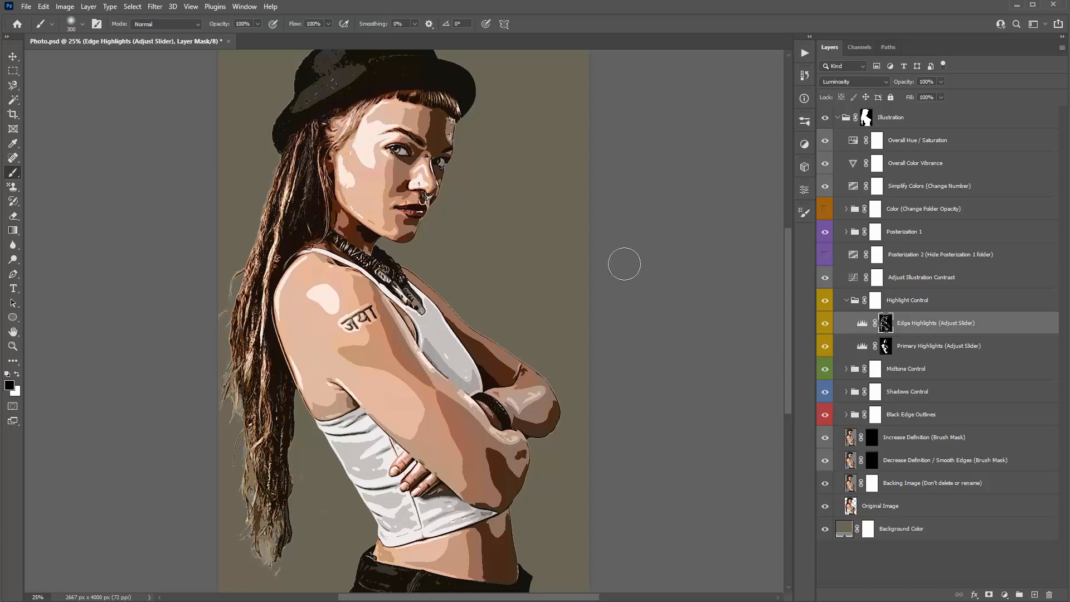
key("ctrl+g")
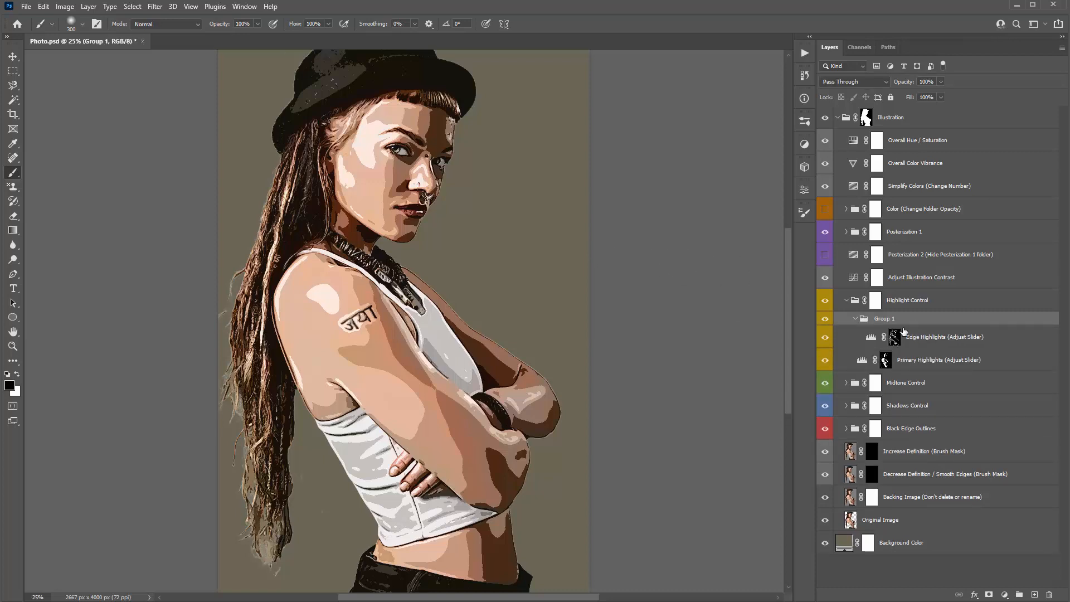
left_click(990, 595)
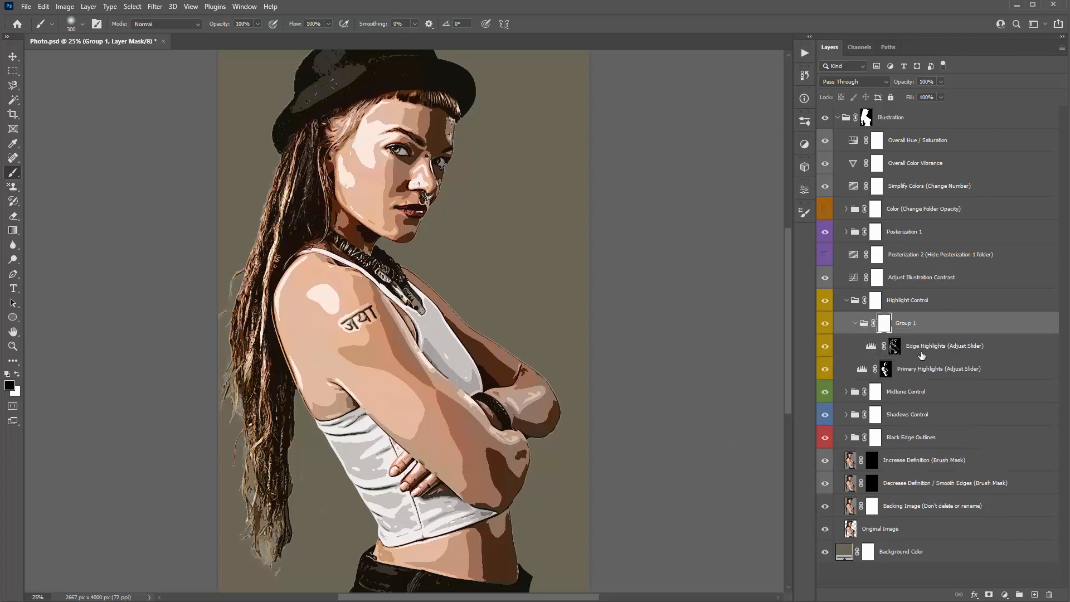
left_click(854, 325)
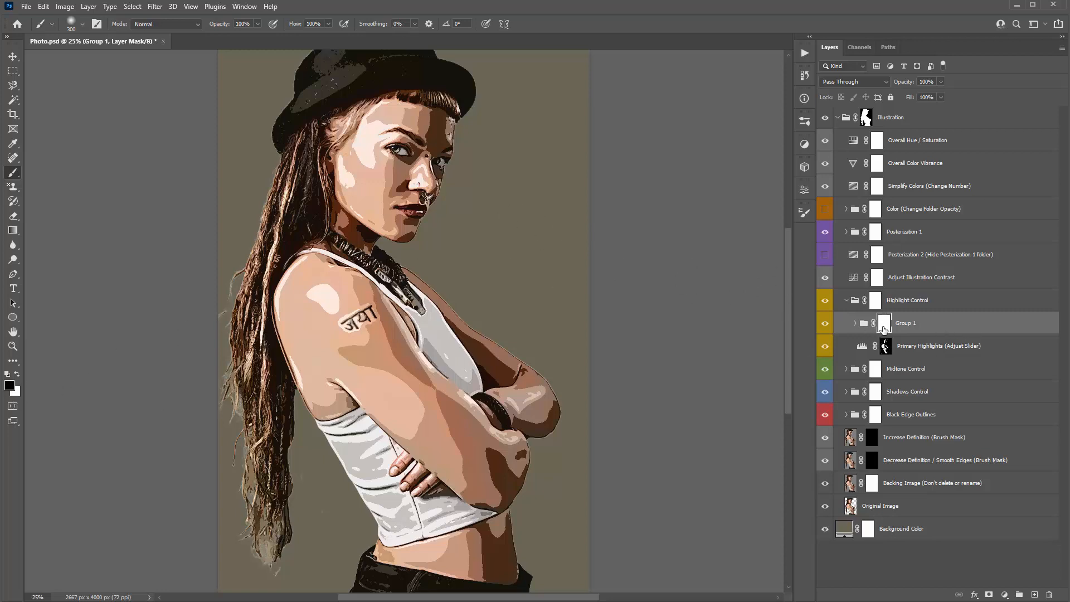
mouse_move(380, 92)
left_mouse_down()
mouse_move(376, 195)
mouse_move(425, 176)
mouse_move(425, 159)
mouse_move(445, 176)
mouse_move(423, 195)
left_mouse_up()
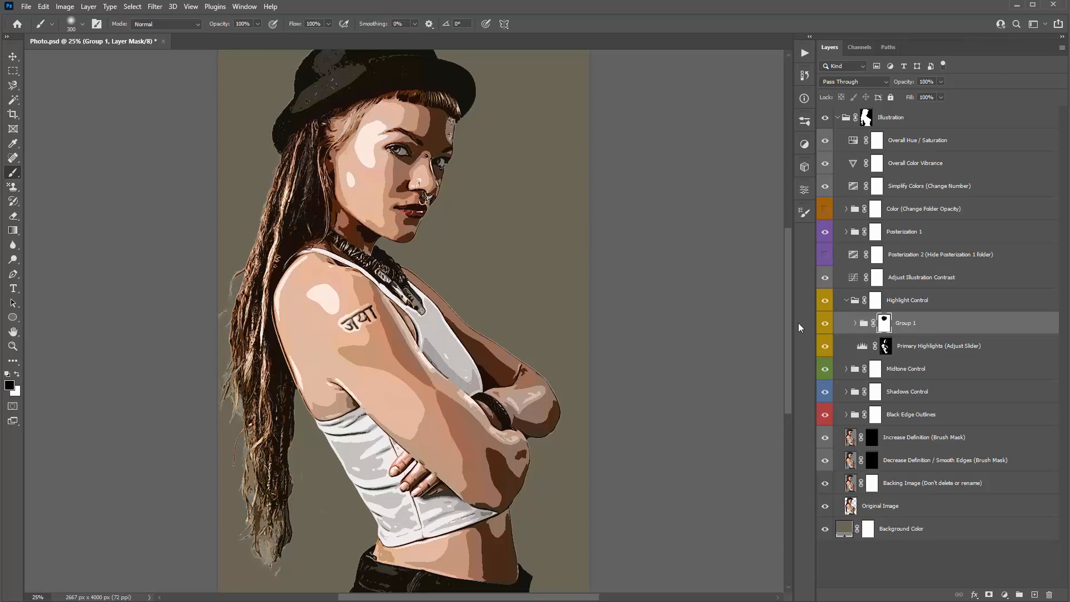
- Try shifting the Levels midtones of the Primary Highlights layer and undo the change
left_click(942, 346)
double_click(863, 348)
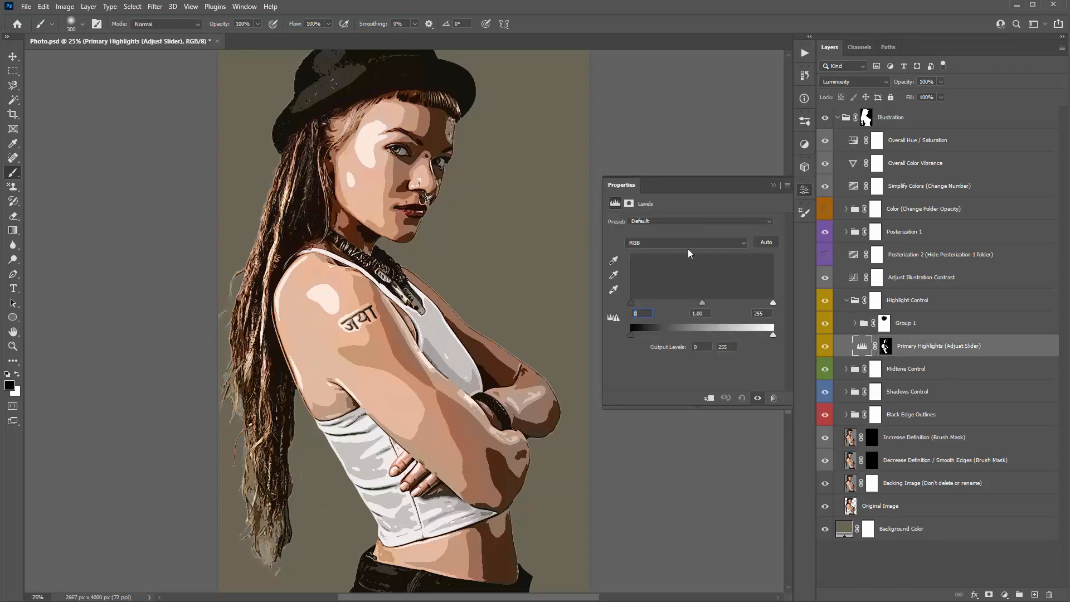
left_click_drag(697, 303, 695, 303)
key("ctrl+z")
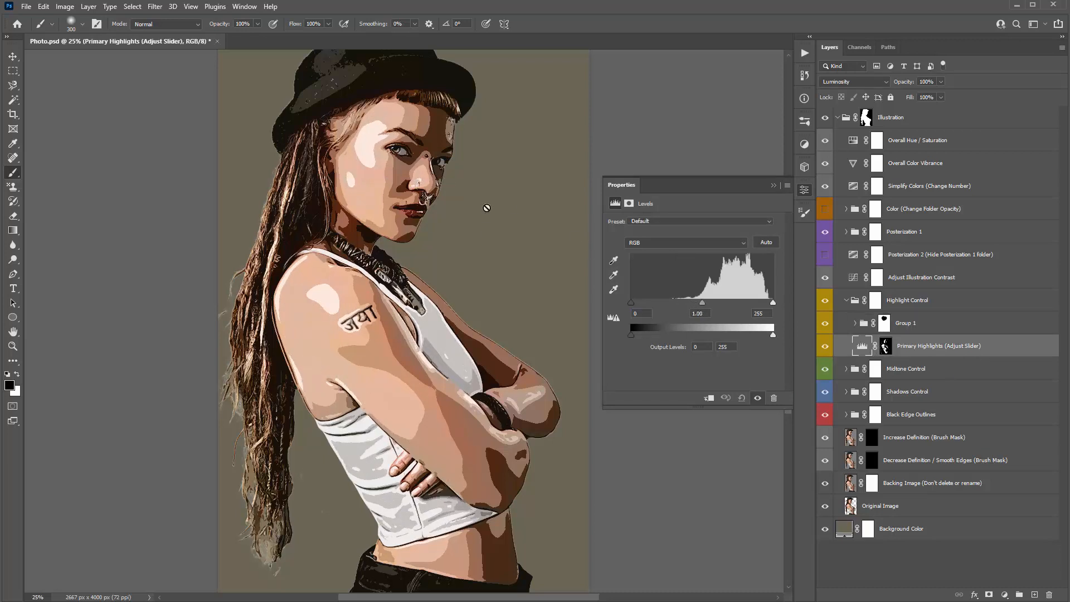
left_click(774, 185)
- Review the Edge Highlights layer inside its masked group, leaving the group collapsed
left_click(870, 326)
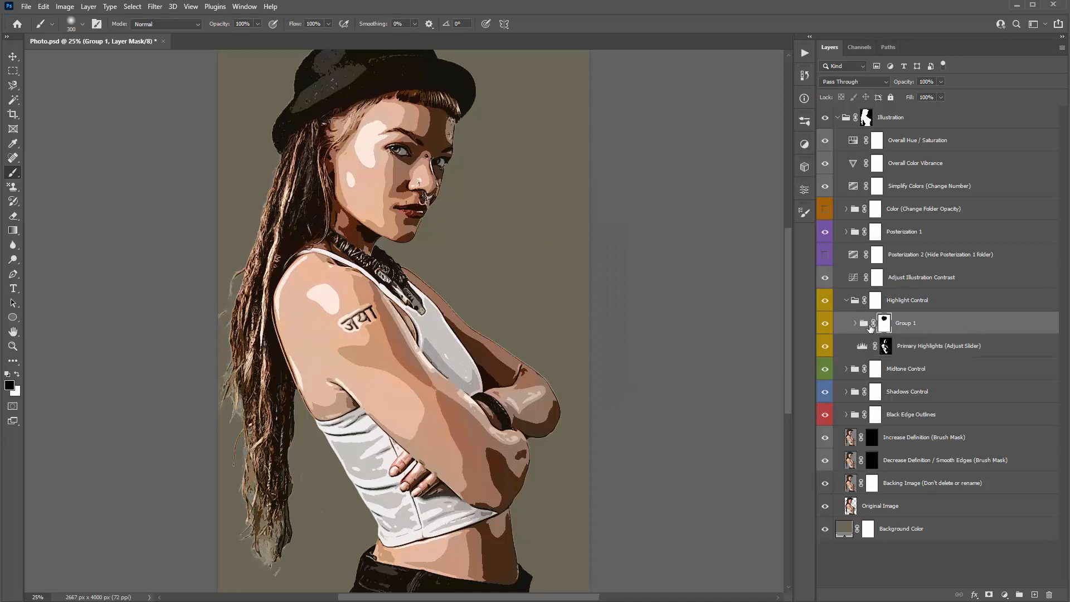
left_click(856, 323)
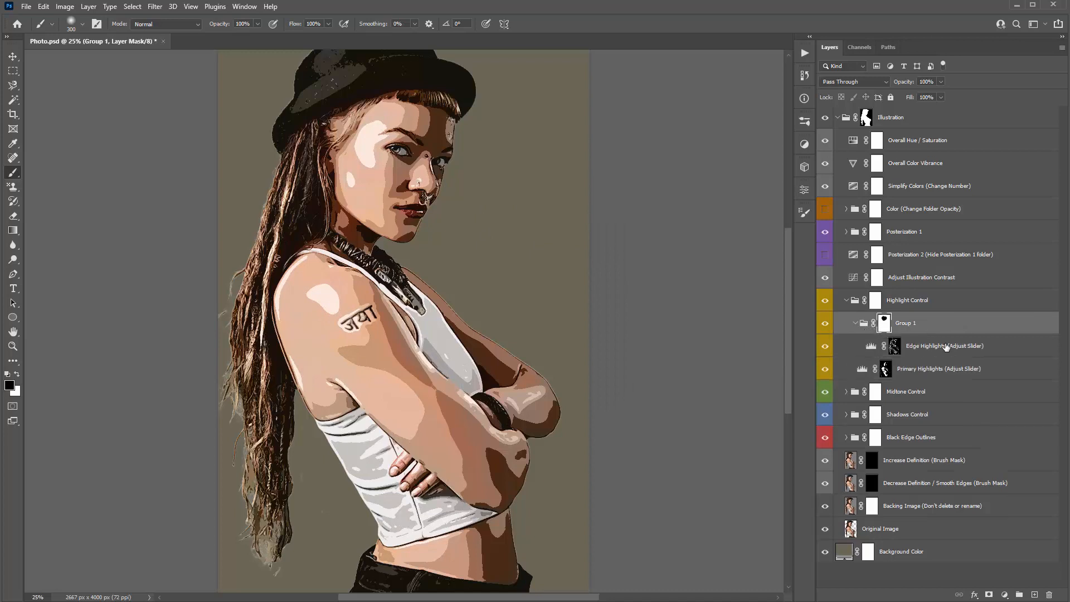
left_click(855, 324)
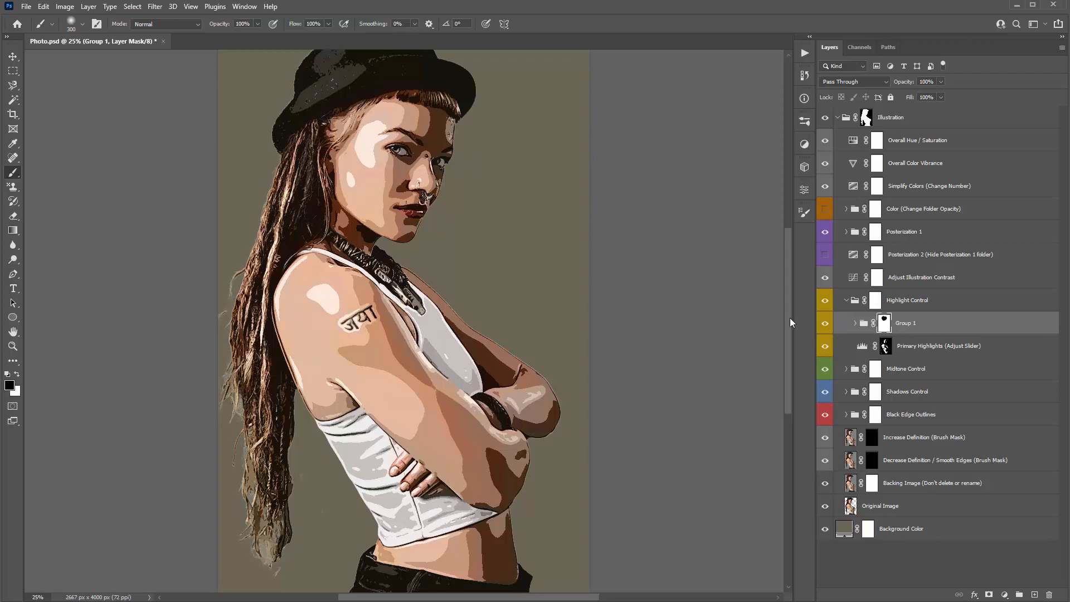
- Try placing the Primary Highlights layer in its own group with a layer mask, and undo both changes
left_click(882, 349)
left_click(955, 354)
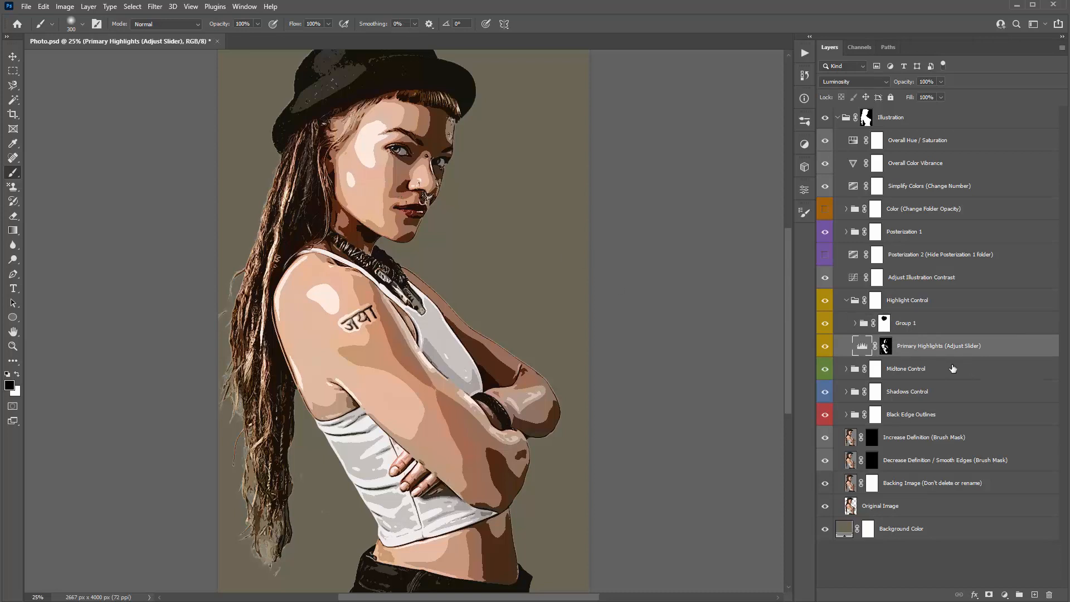
key("ctrl+g")
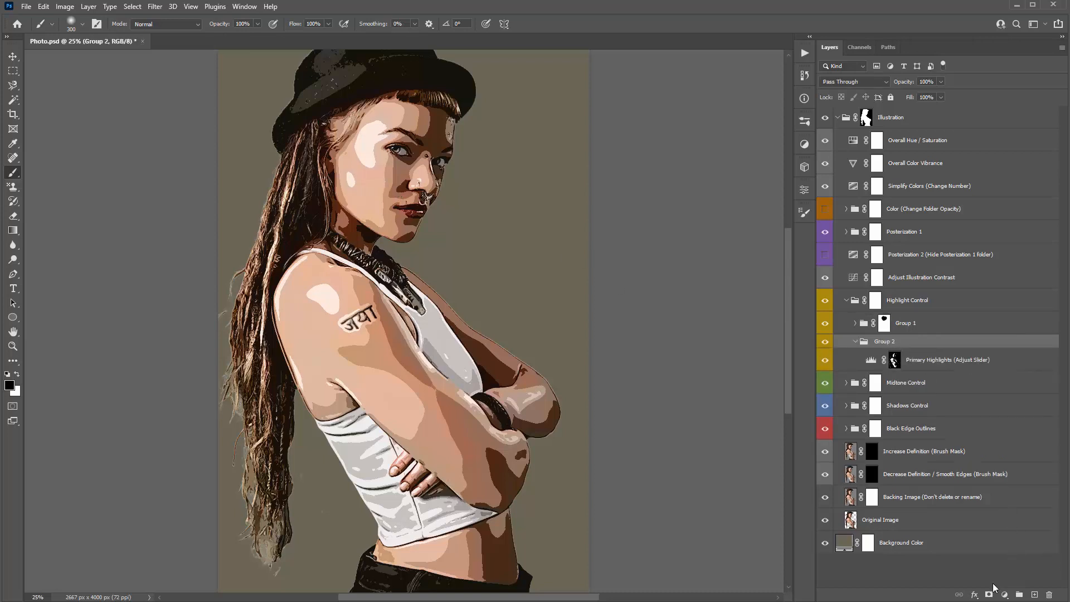
left_click(989, 595)
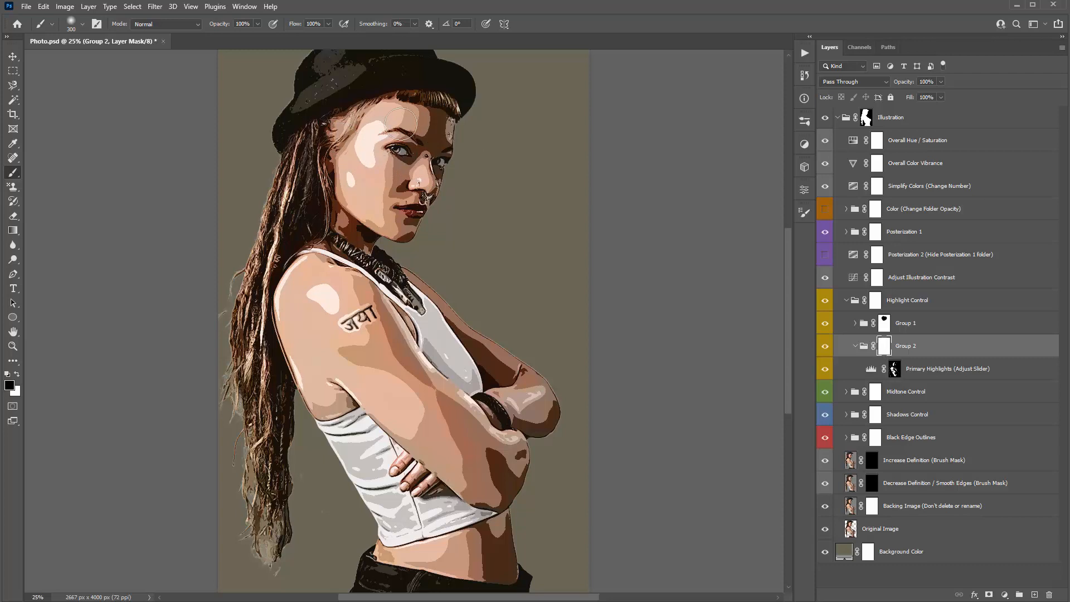
key("ctrl+z")
key("ctrl+z")
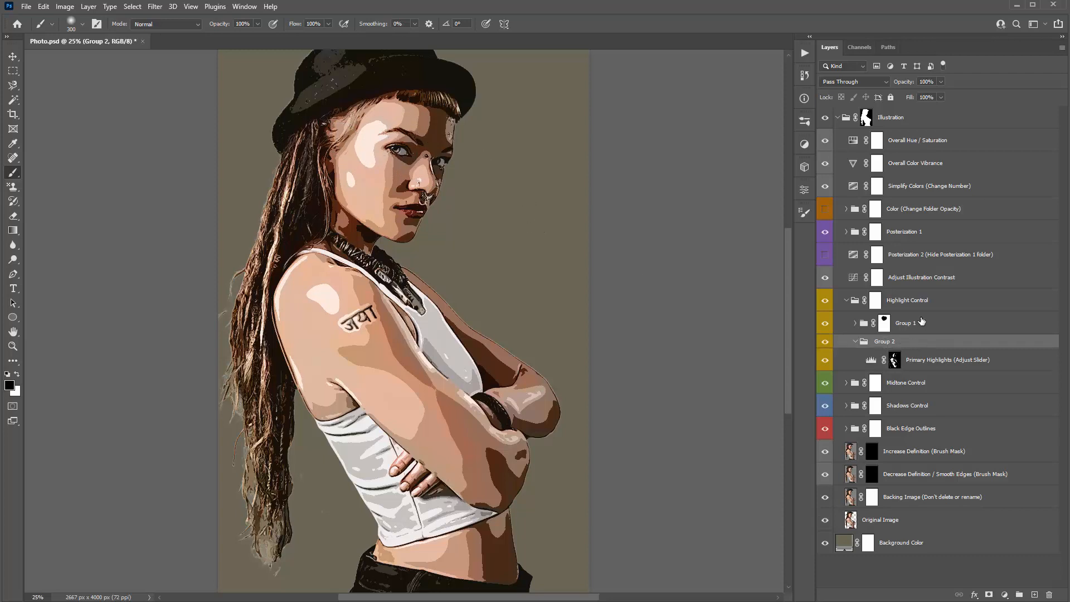
- Collapse Highlight Control and try shifting the Levels midtones of the Primary Midtones layer in the Midtone Control folder
left_click(916, 303)
left_click(846, 300)
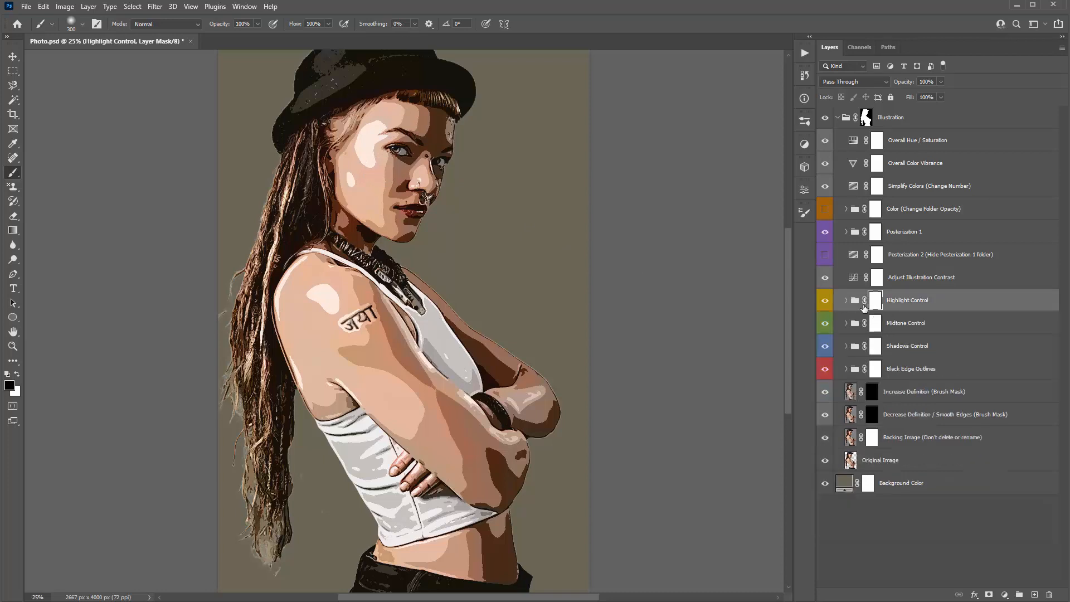
left_click(936, 324)
left_click(847, 324)
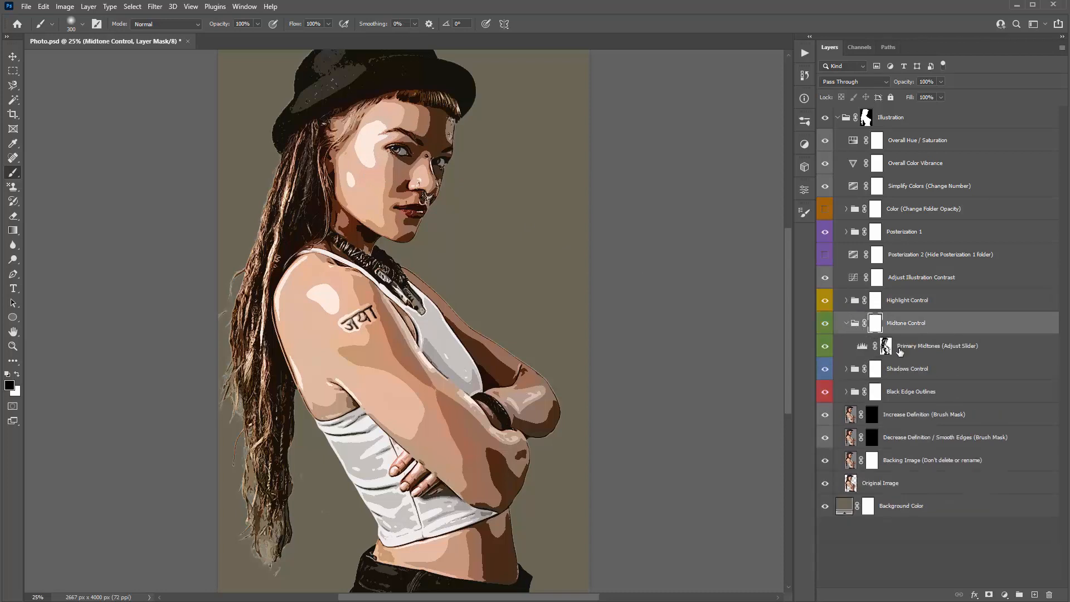
double_click(863, 347)
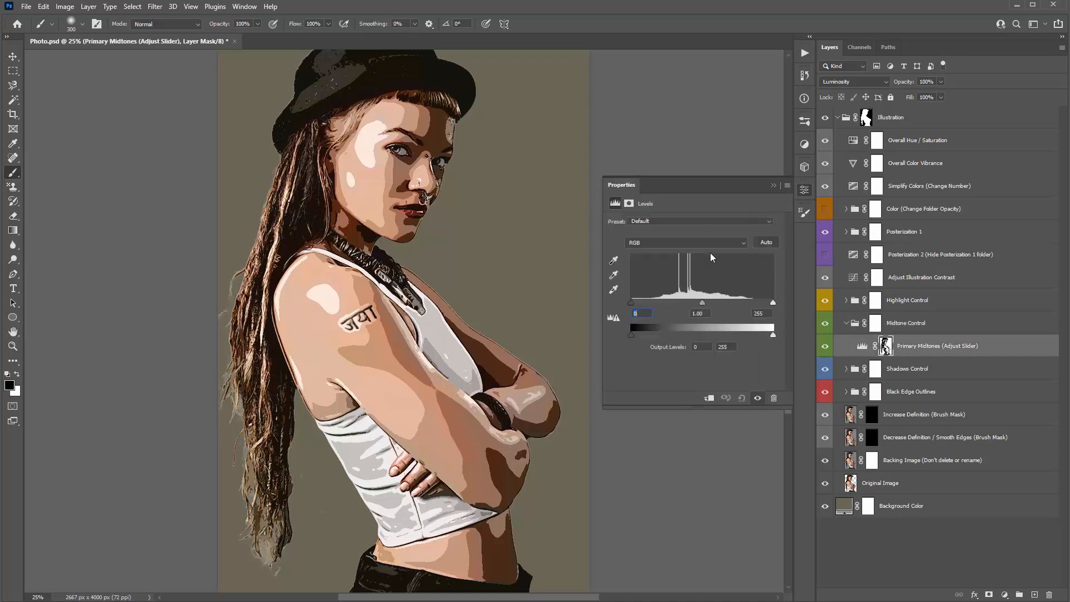
mouse_move(712, 305)
left_mouse_down()
mouse_move(689, 304)
mouse_move(702, 302)
left_mouse_up()
left_click(774, 184)
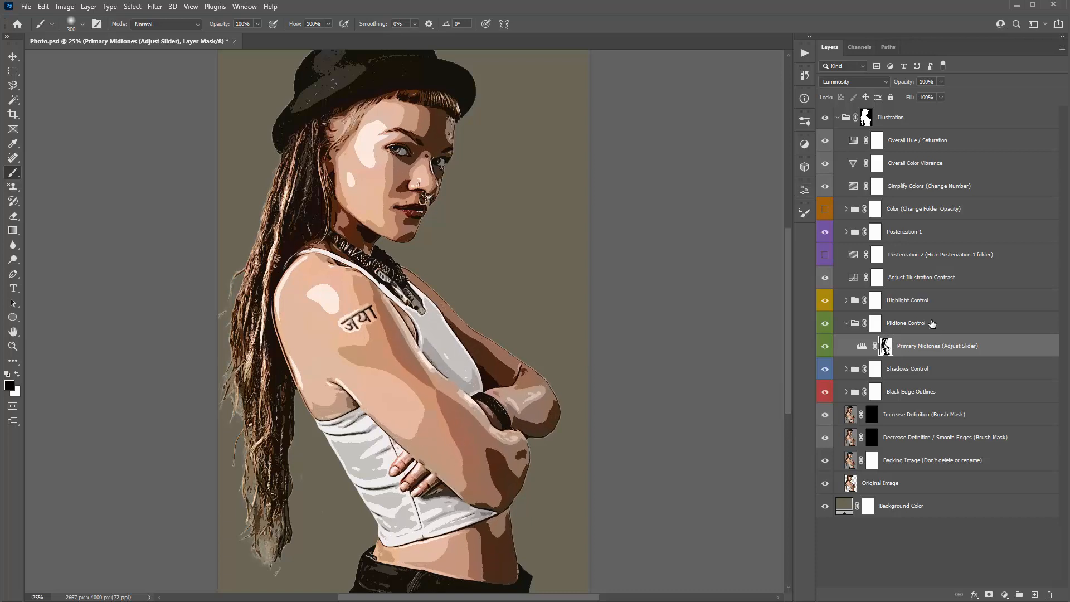
left_click(930, 323)
left_click(847, 323)
- Collapse the Midtone Control folder, expand Shadows Control to show its layers, and recheck the contents of Highlight Control
left_click(955, 346)
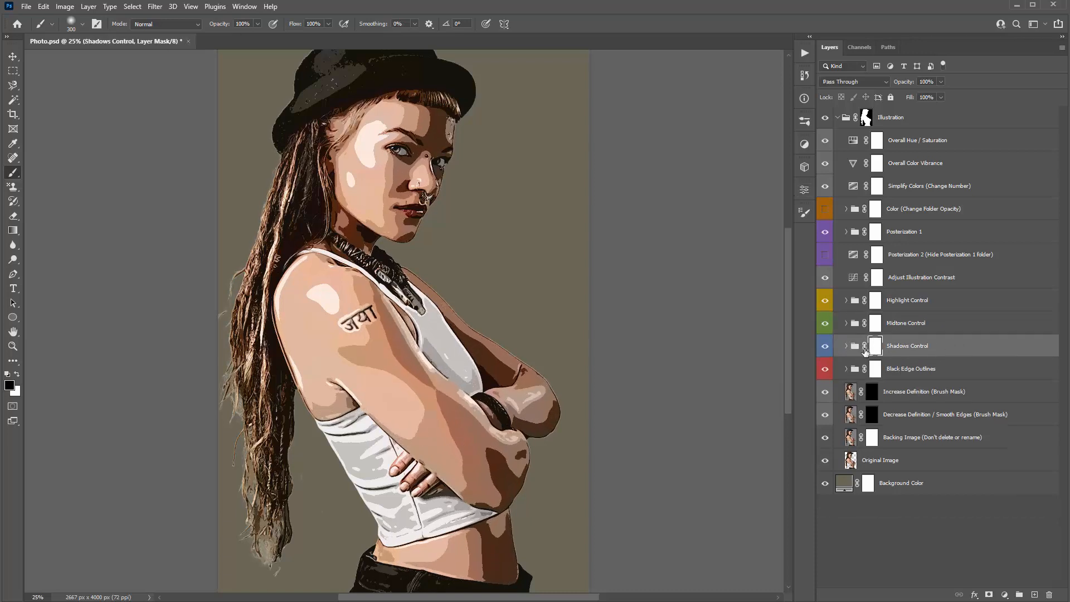
left_click(847, 346)
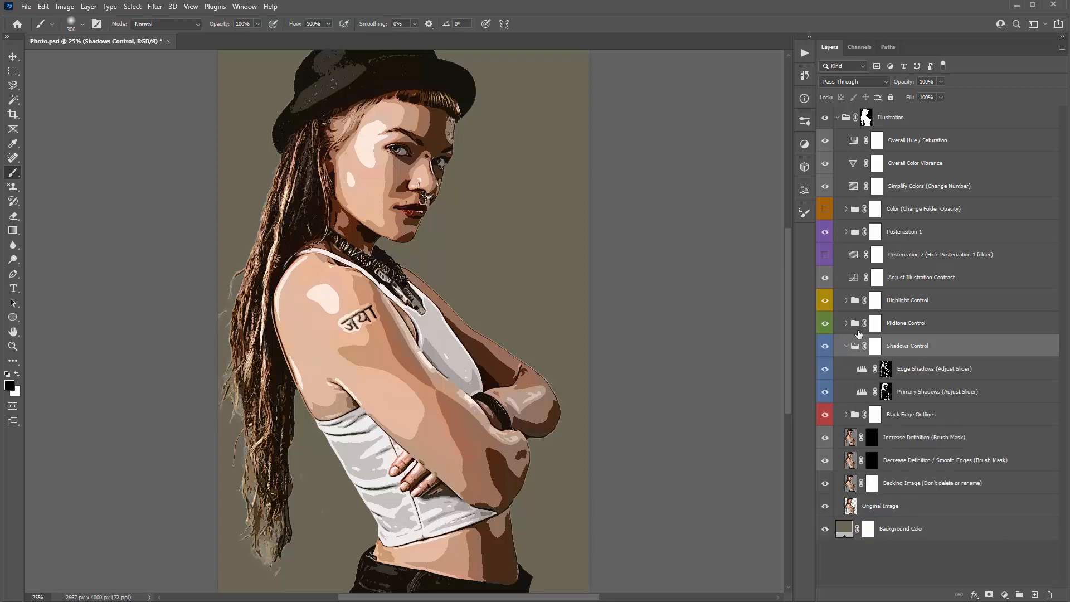
left_click(919, 301)
left_click(847, 301)
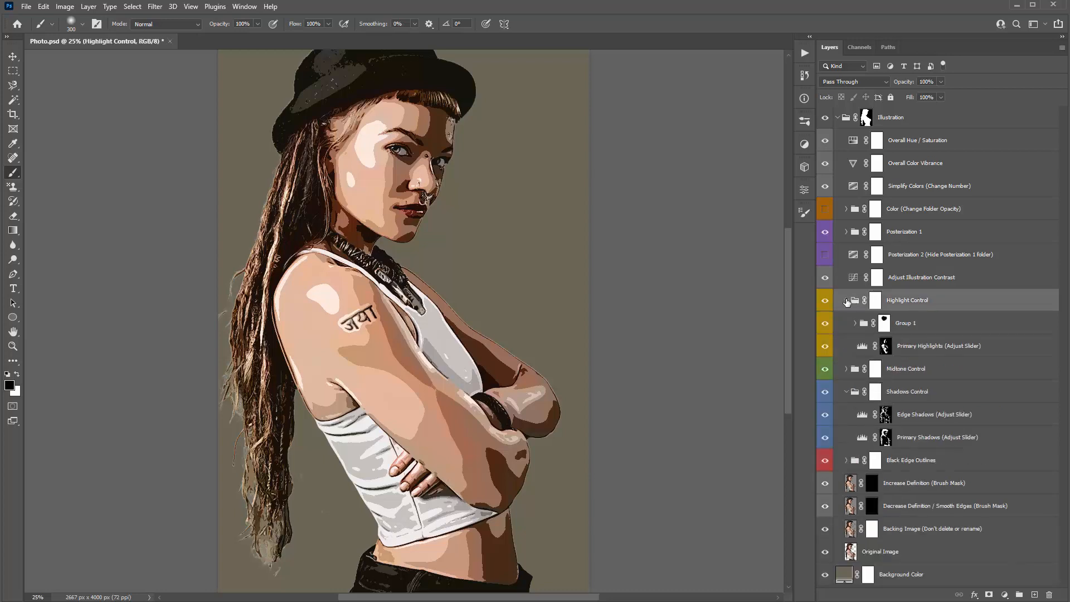
left_click(847, 301)
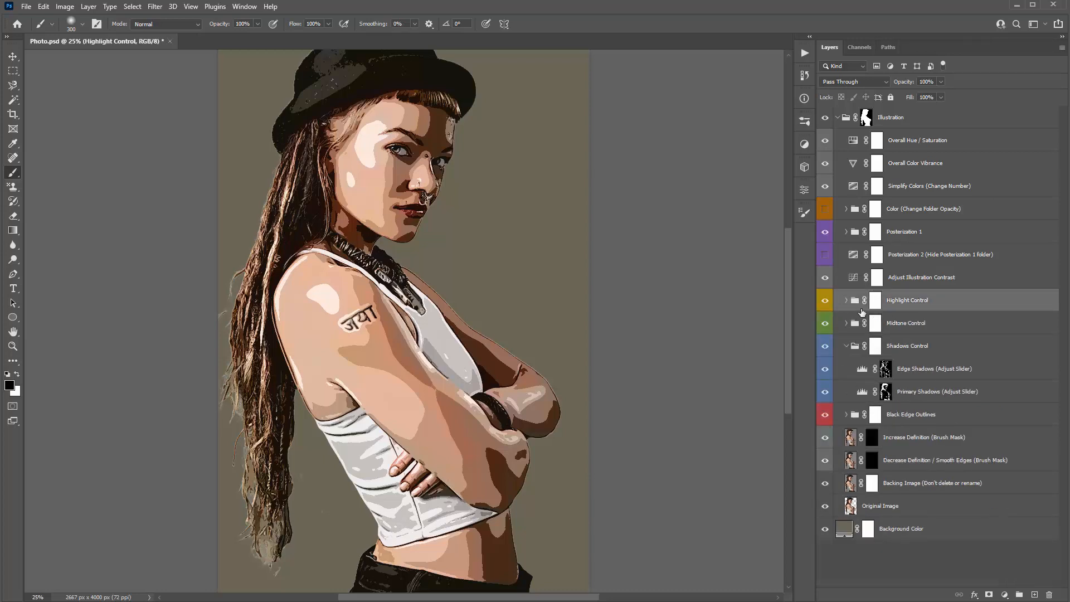
- Try shifting the Levels midtones of the Edge Shadows layer to 0.81 and undo the change
left_click(921, 379)
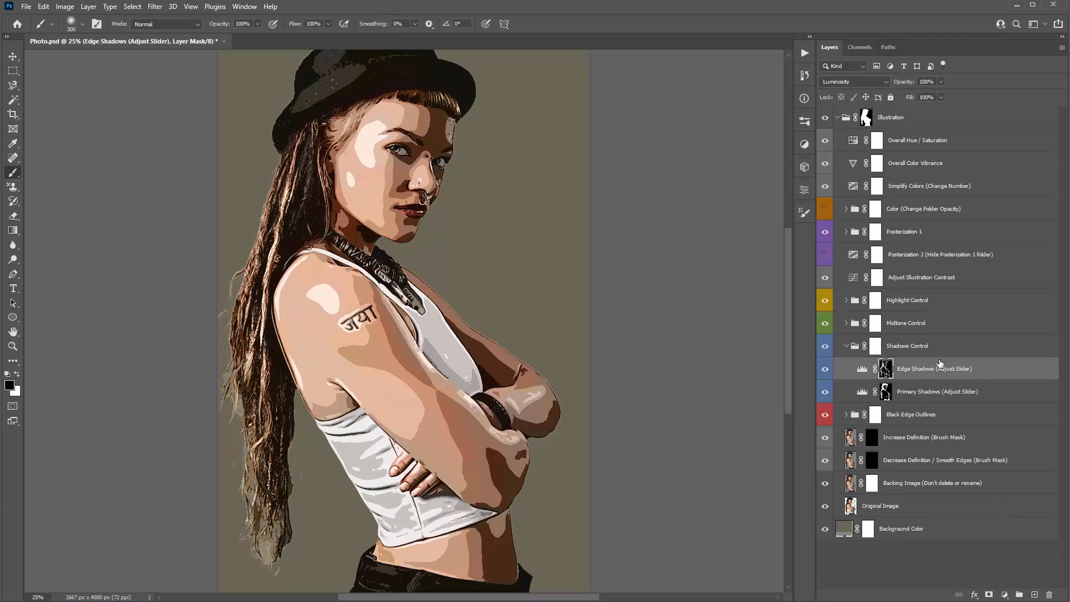
double_click(863, 369)
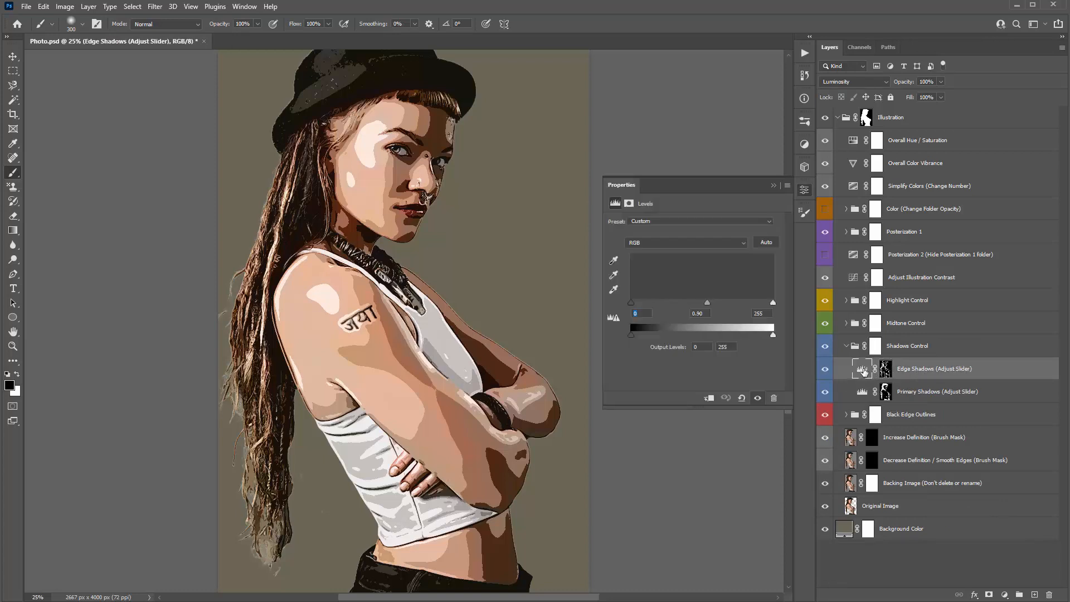
left_click_drag(705, 302, 713, 306)
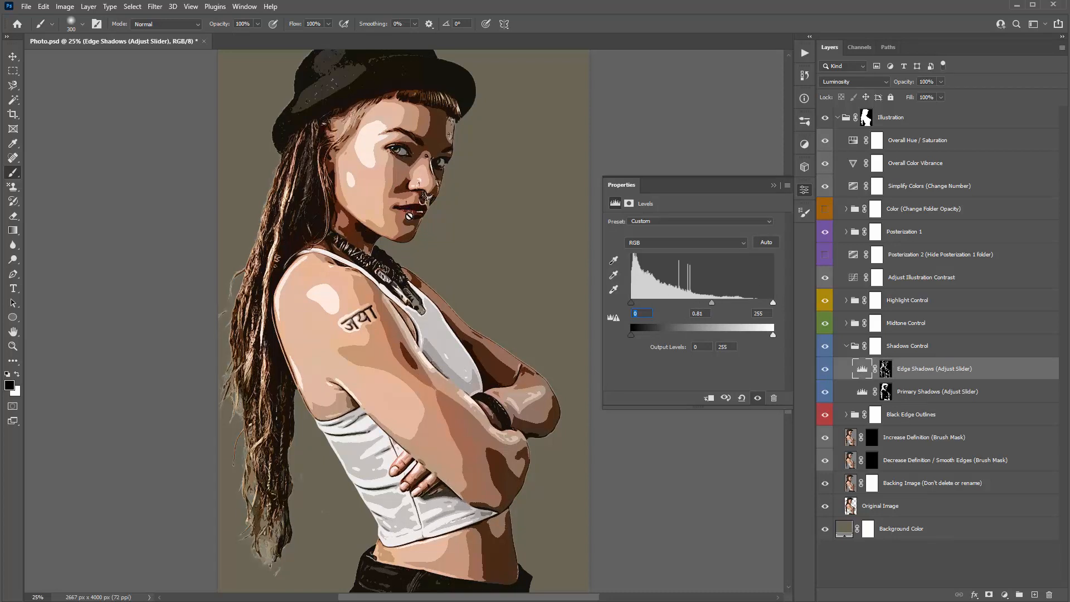
key("ctrl+z")
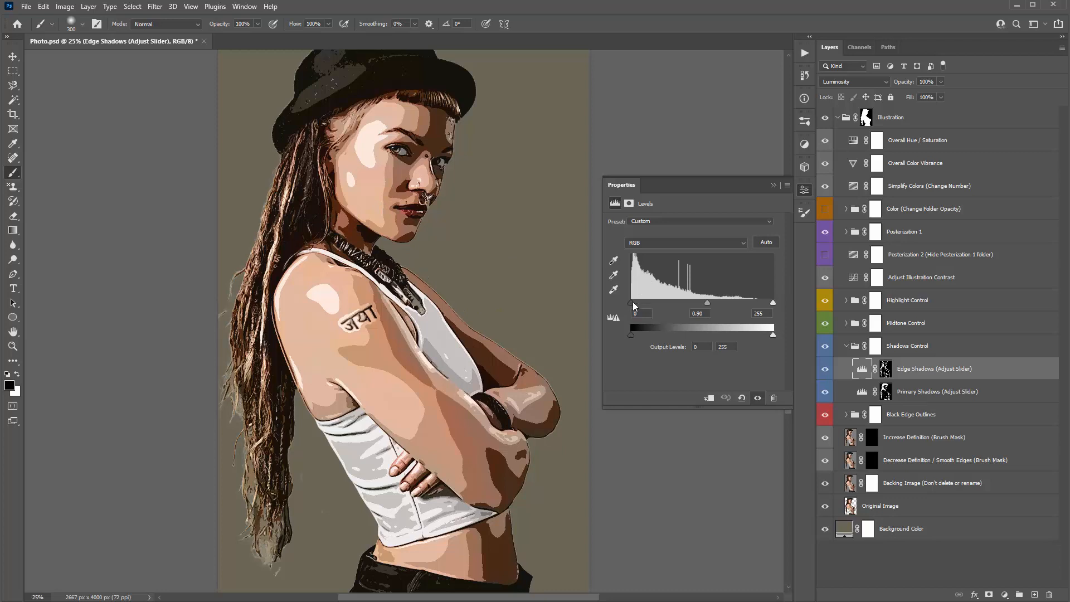
mouse_move(632, 303)
left_mouse_down()
mouse_move(646, 302)
mouse_move(627, 303)
left_mouse_up()
- Try raising the Levels midtones of the Primary Shadows layer to 1.46 and undo the change
left_click(887, 392)
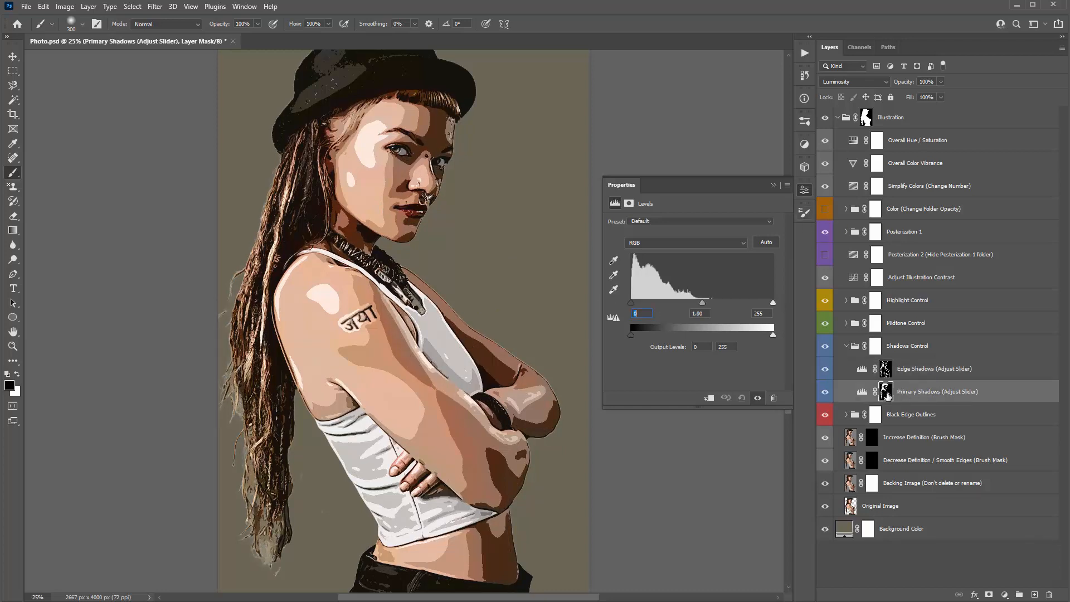
left_click(863, 392)
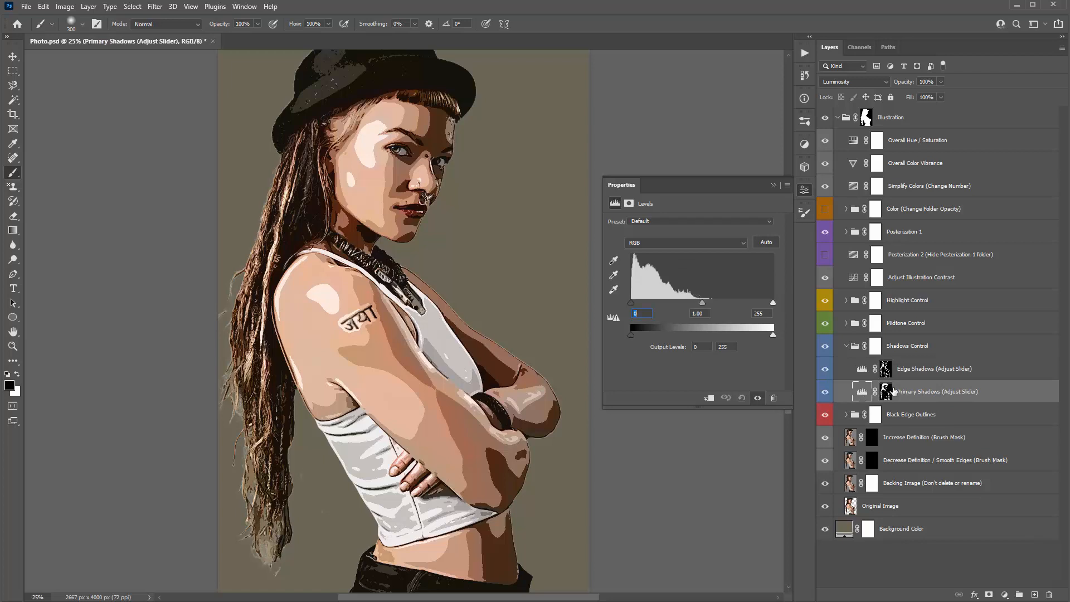
left_click_drag(705, 304, 684, 299)
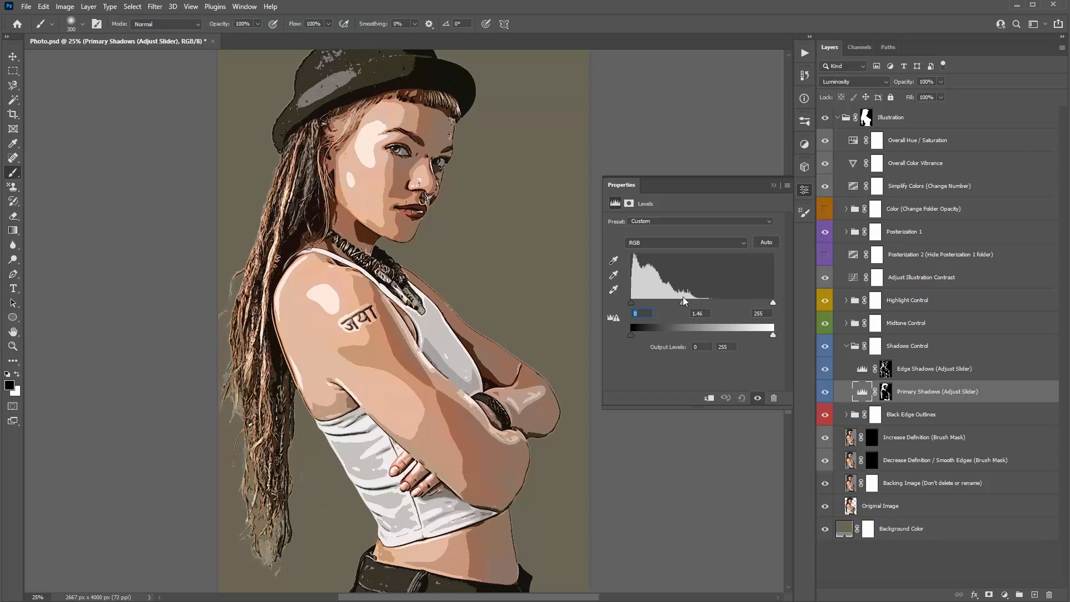
left_click(772, 185)
- Inspect the layer masks of the Edge Shadows and Primary Shadows layers on the canvas
left_click(884, 369)
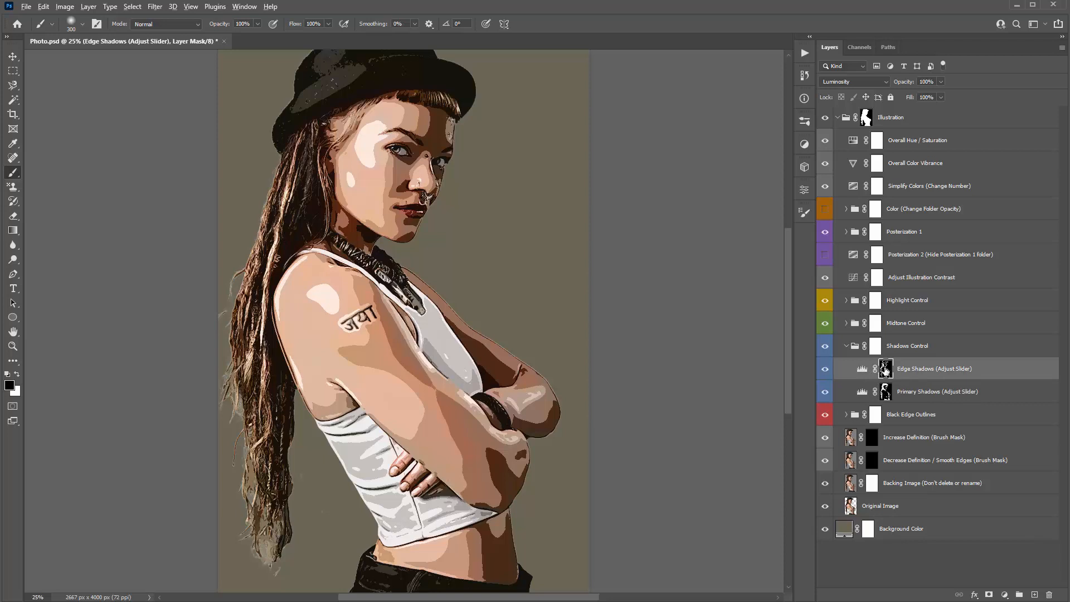
left_click(886, 370, "alt")
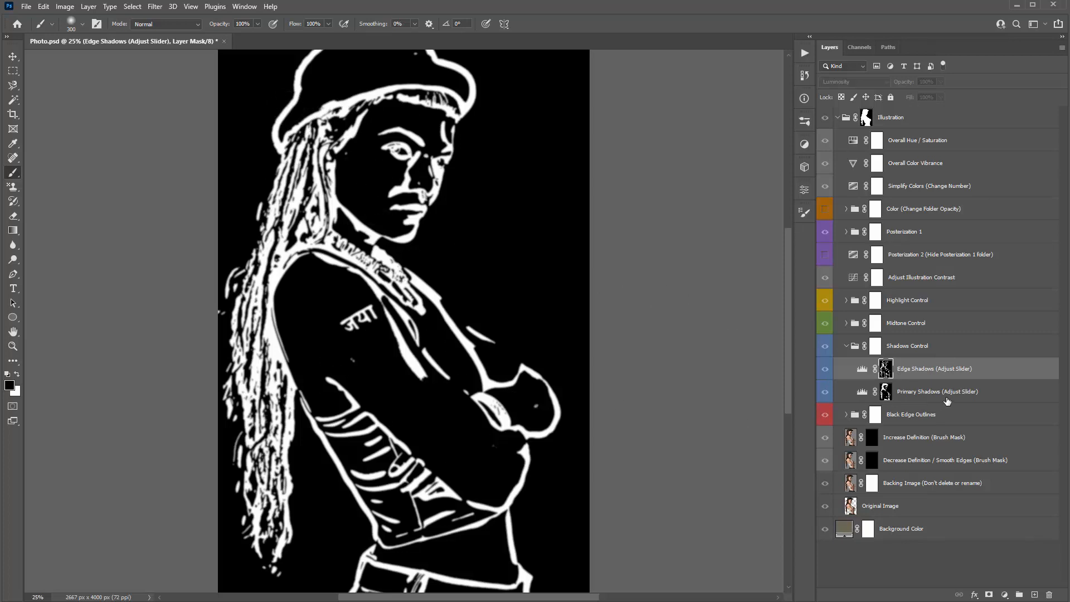
left_click(886, 393)
left_click(867, 395)
left_click(886, 393)
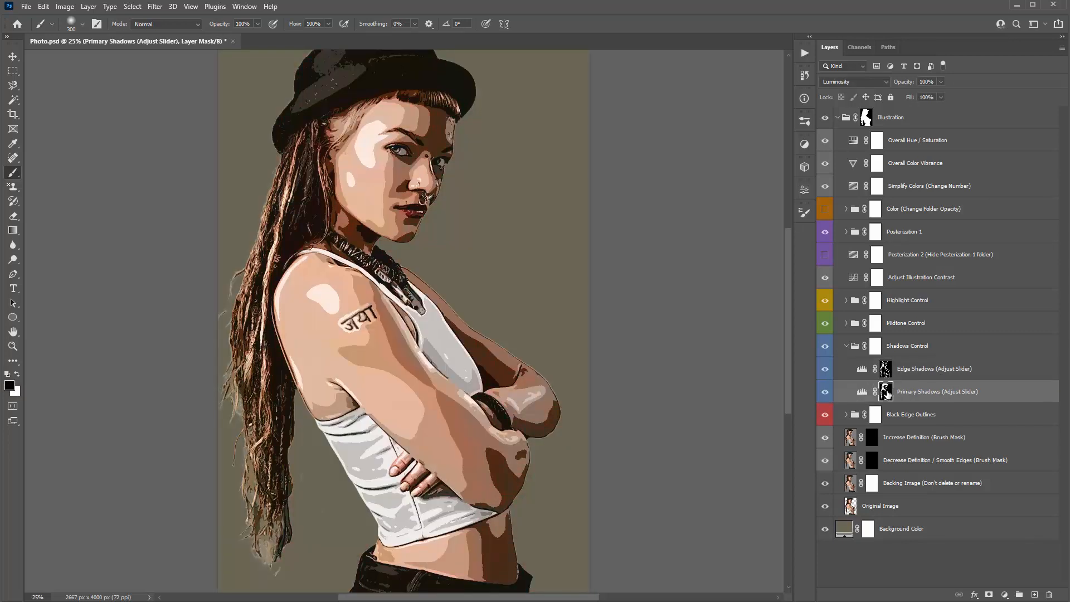
left_click(886, 393, "alt")
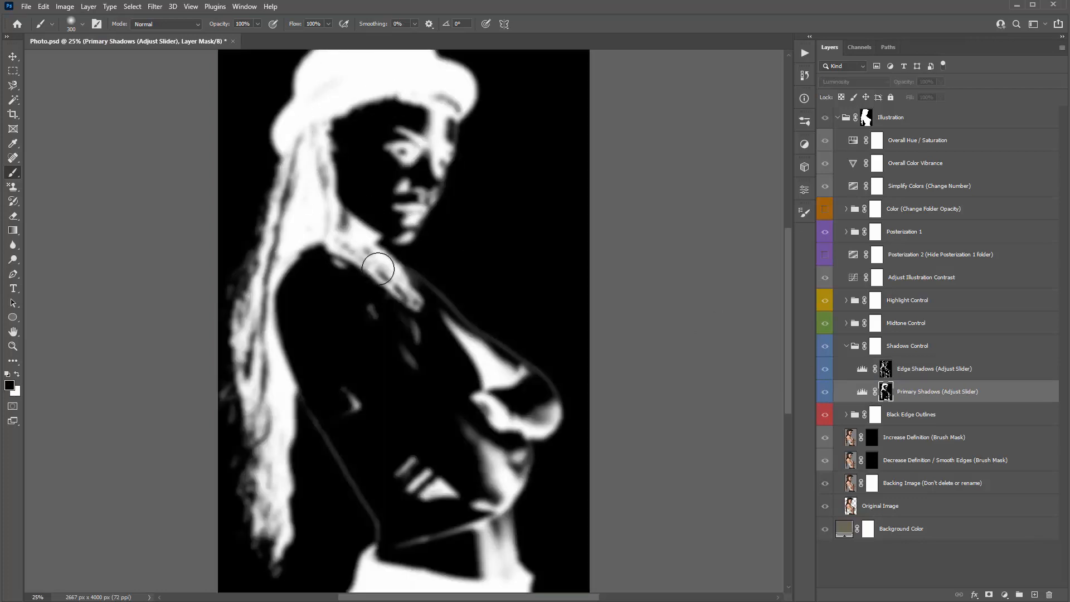
left_click(948, 372)
key("x")
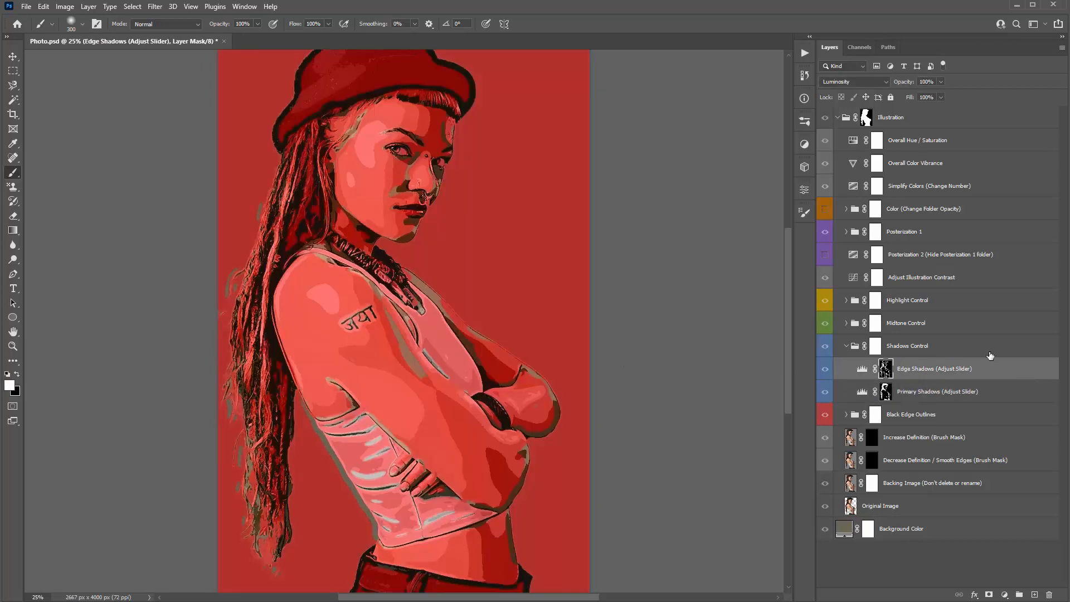
- Collapse the Shadows Control folder and select the Black Edge Outlines folder with the Move tool active
left_click(926, 345)
left_click(847, 345)
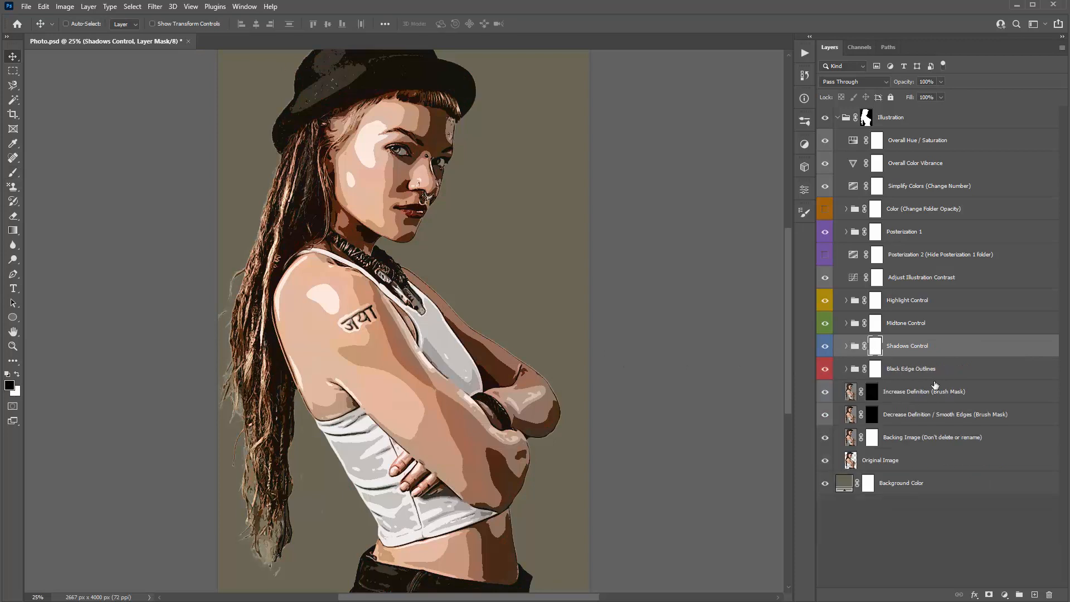
left_click(942, 374)
key("v")
key("x")
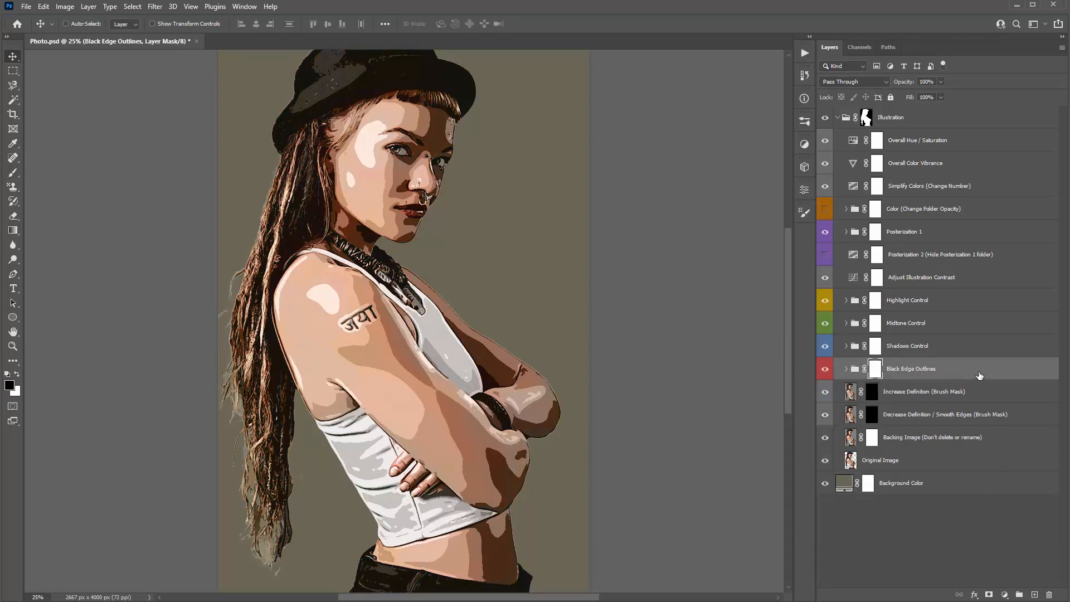
- Compare the illustration with and without the Black Edge Outlines folder, leaving the folder visible
left_click(824, 370)
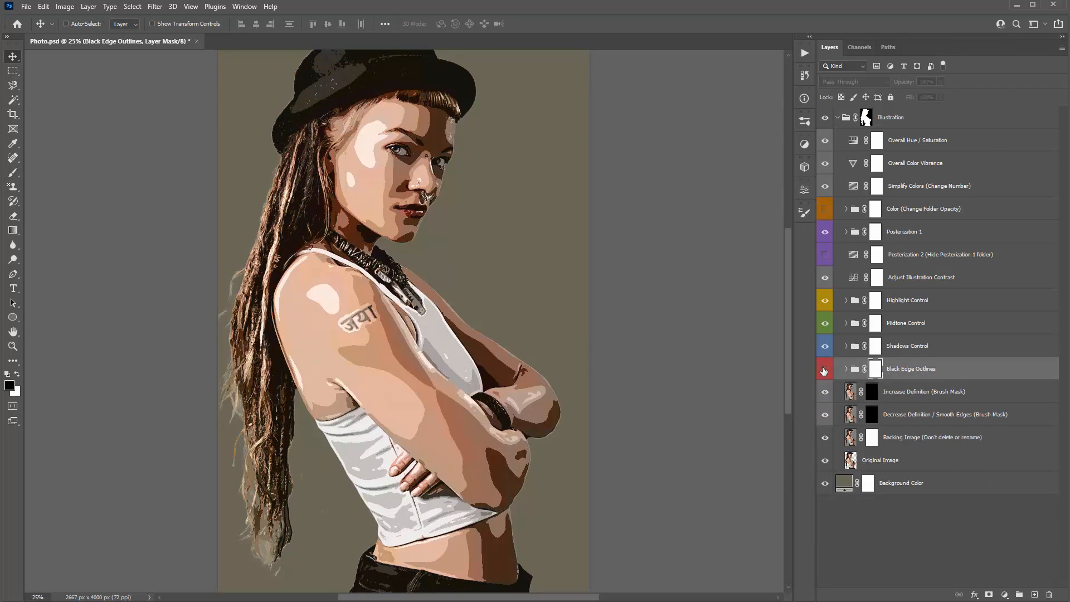
left_click(824, 370)
left_click(824, 370)
left_click(824, 369)
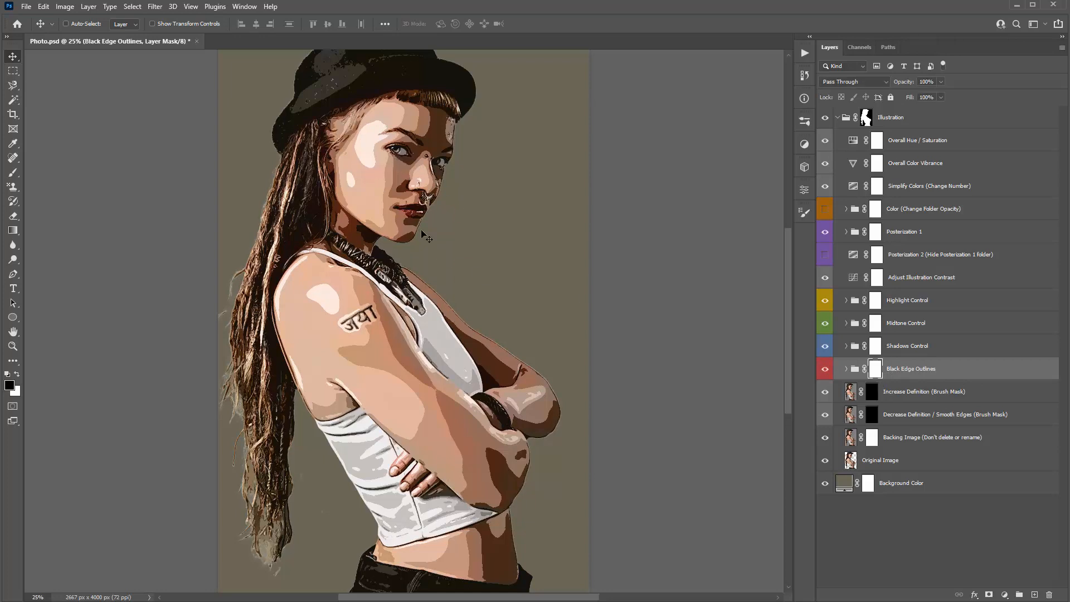
left_click(827, 373)
left_click(826, 372)
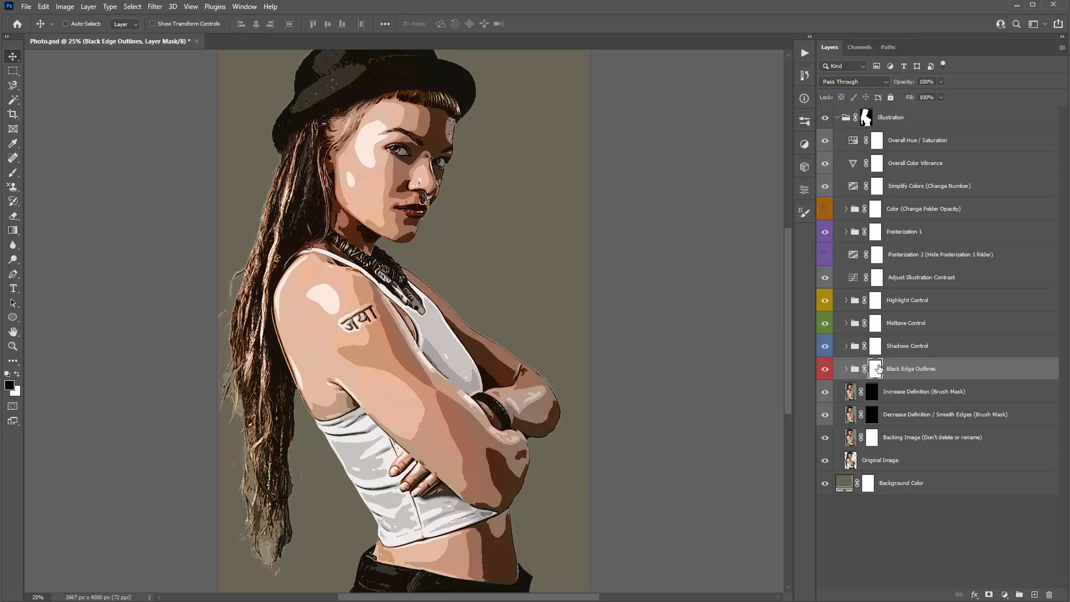
- Paint black over the face on the Black Edge Outlines folder's mask to hide the outlines there
key("b")
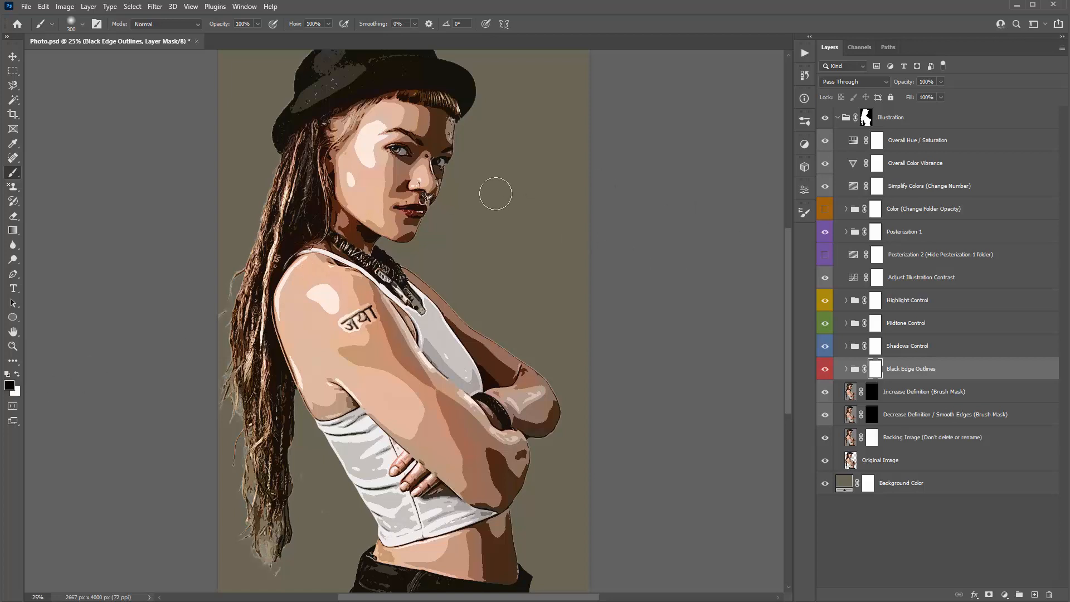
key("z")
mouse_move(411, 168)
left_mouse_down()
mouse_move(479, 168)
mouse_move(497, 216)
left_mouse_up()
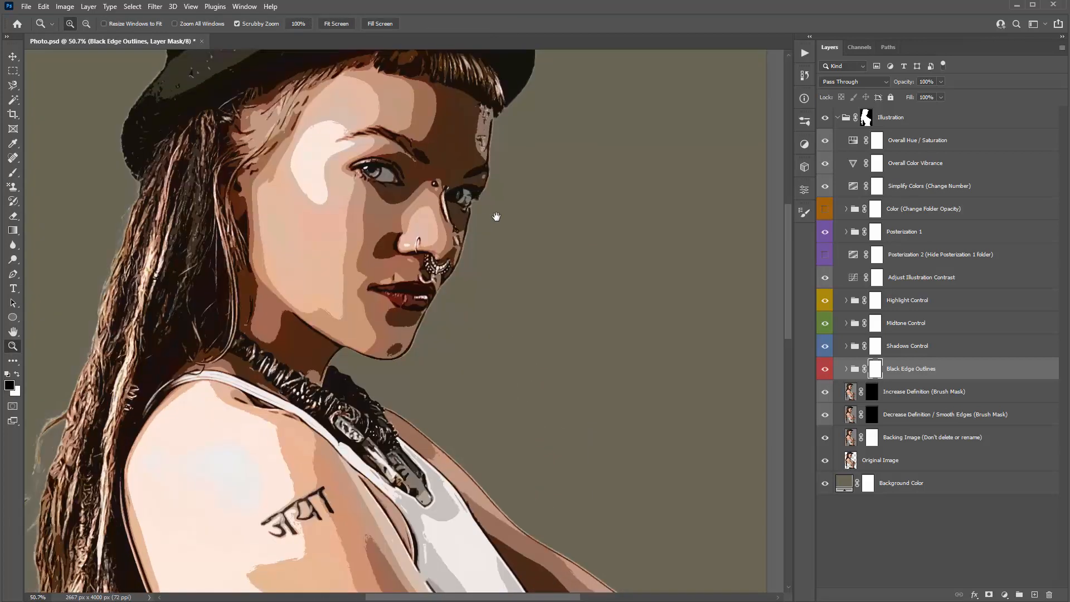
key("b")
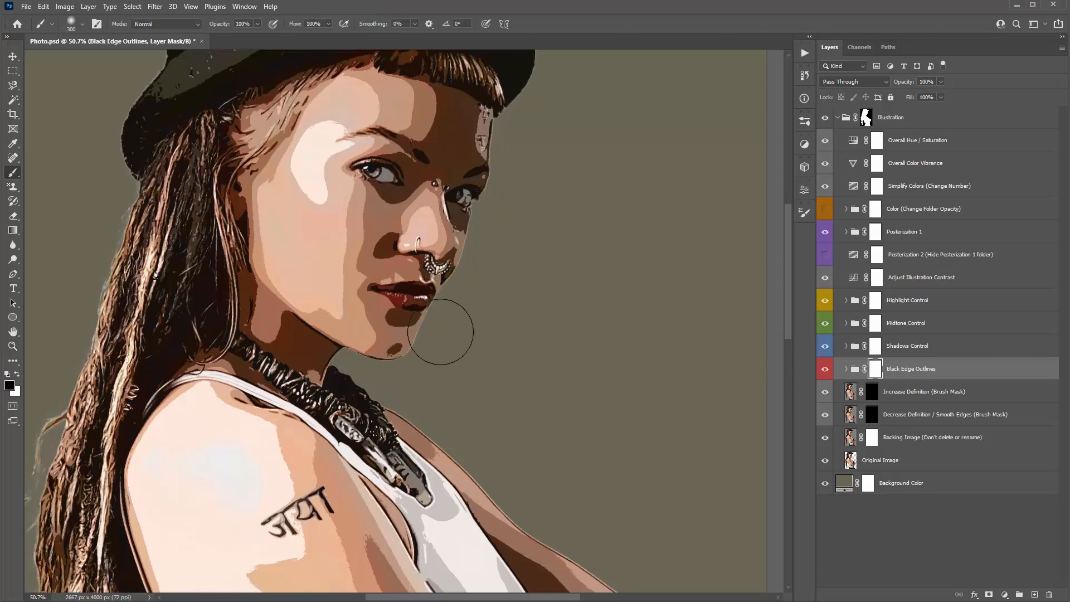
left_click_drag(391, 333, 368, 327)
- Expand the Black Edge Outlines folder and review its Use Single Color, Thick Edge Outline Brightness and Edge Outline Brightness layers
left_click(846, 370)
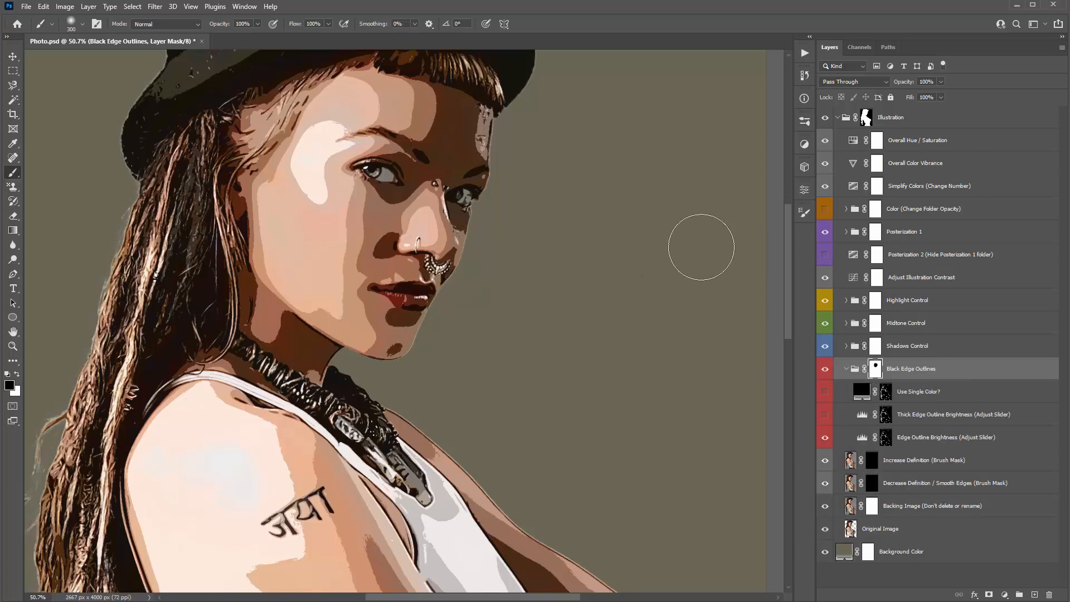
key("ctrl+0")
key("z")
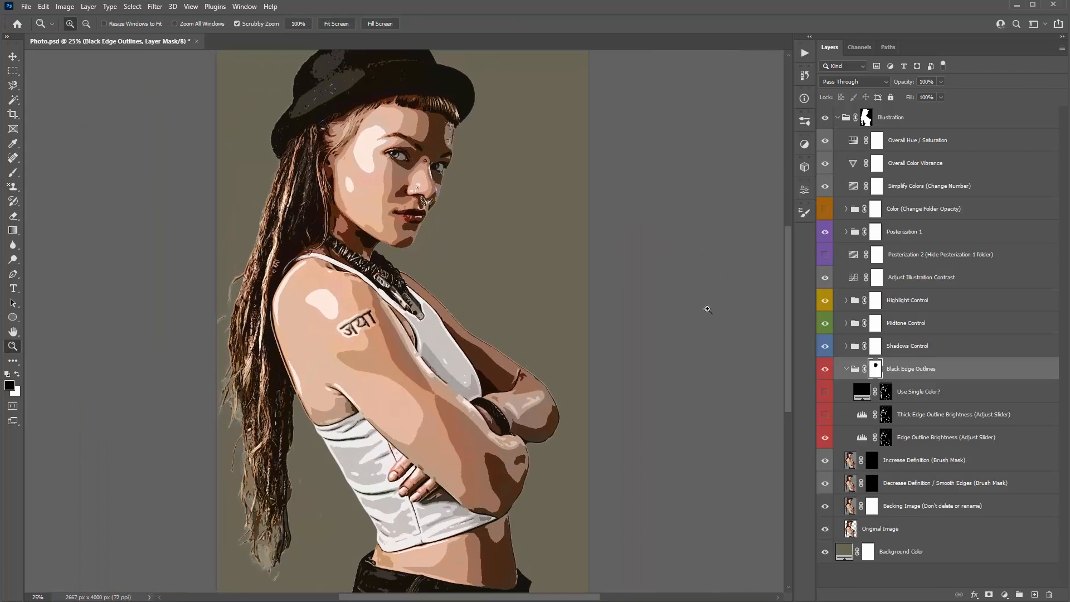
left_click(942, 397)
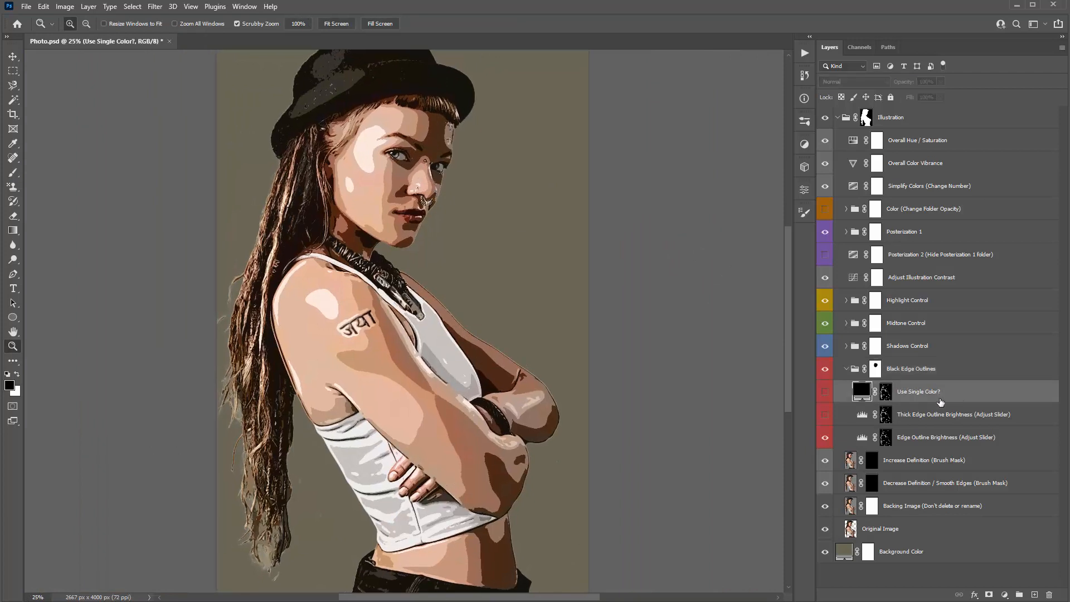
left_click(919, 424)
left_click(935, 443)
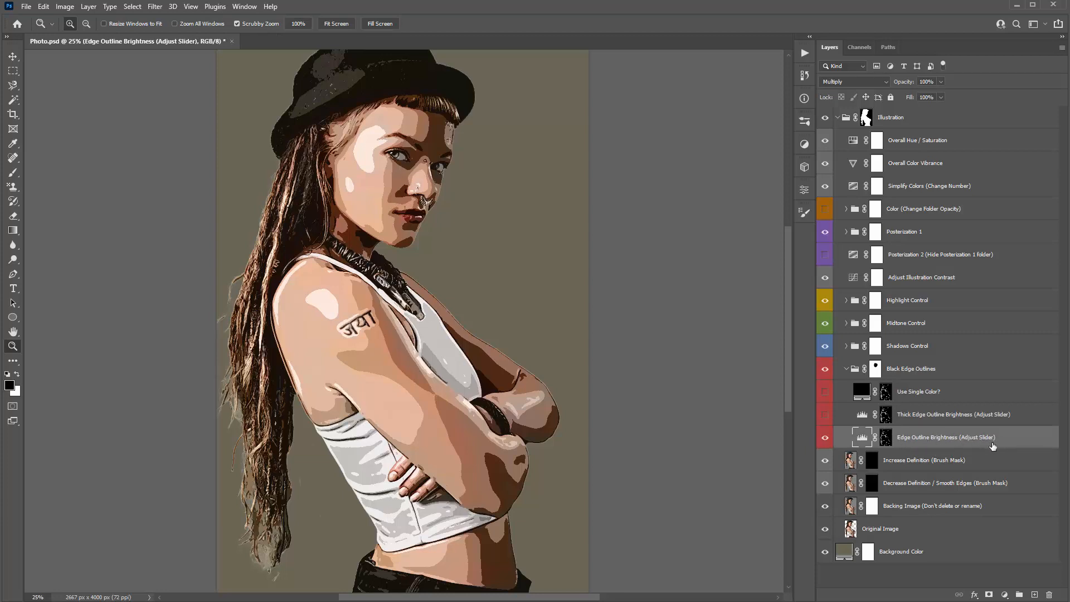
- Try raising the Levels midtones of the Edge Outline Brightness layer to 9.99 and undo the change
double_click(862, 438)
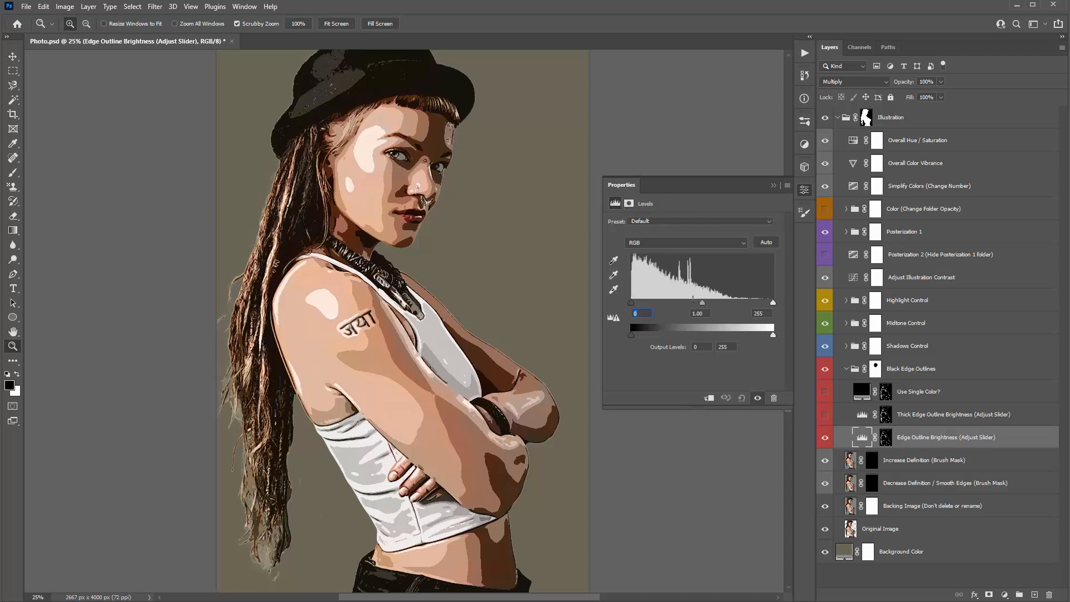
left_click_drag(703, 303, 617, 304)
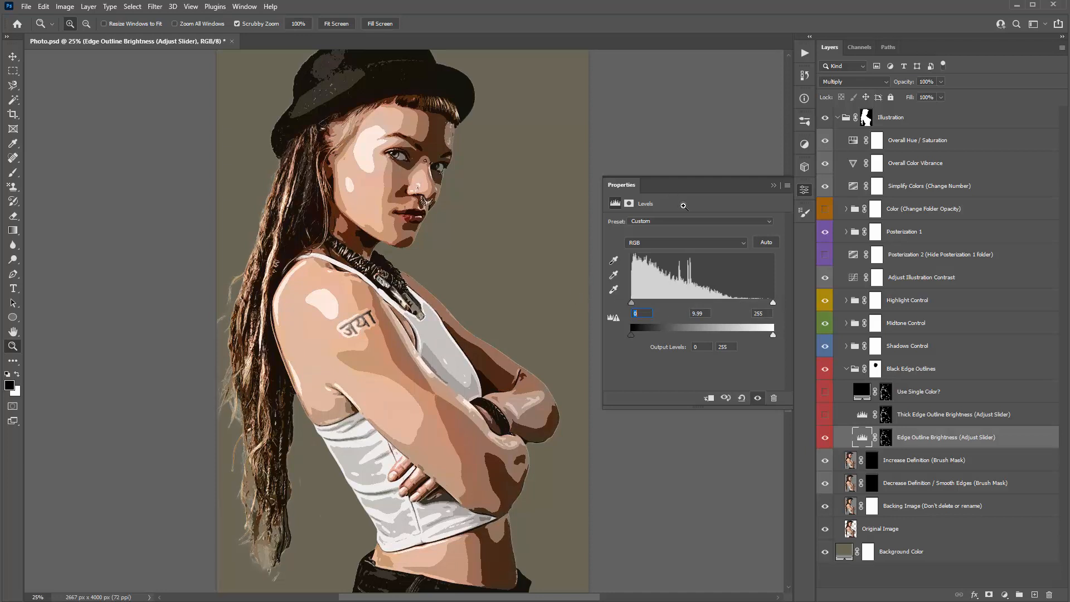
left_click(774, 185)
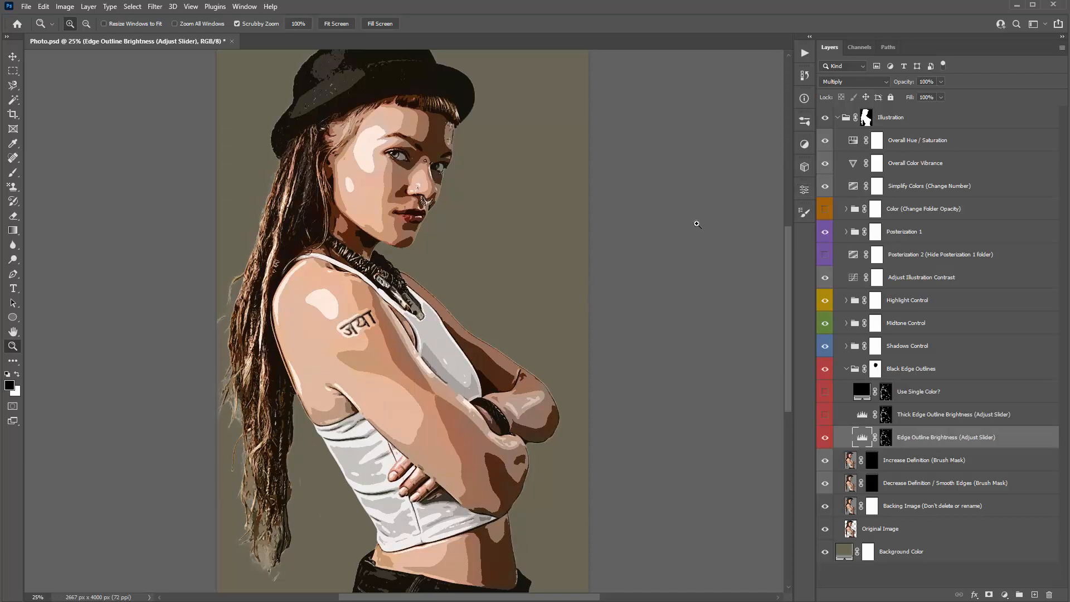
- Make the Thick Edge Outline Brightness layer visible with the Black Edge Outlines folder's mask disabled, comparing the thicker outlines on and off
left_click(946, 420)
left_click(826, 414)
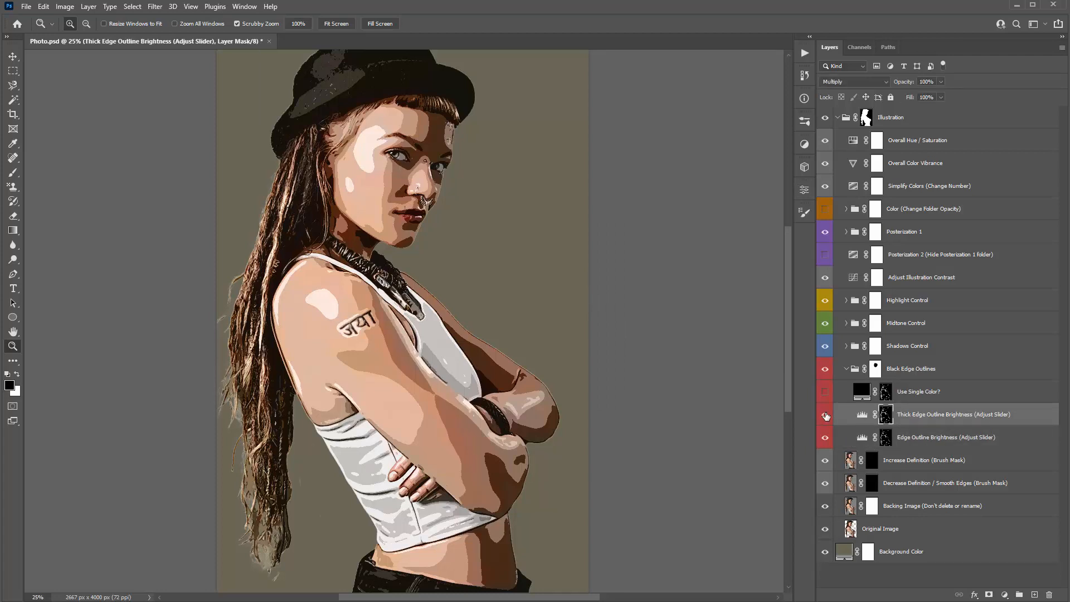
left_click(826, 415)
left_click(825, 414)
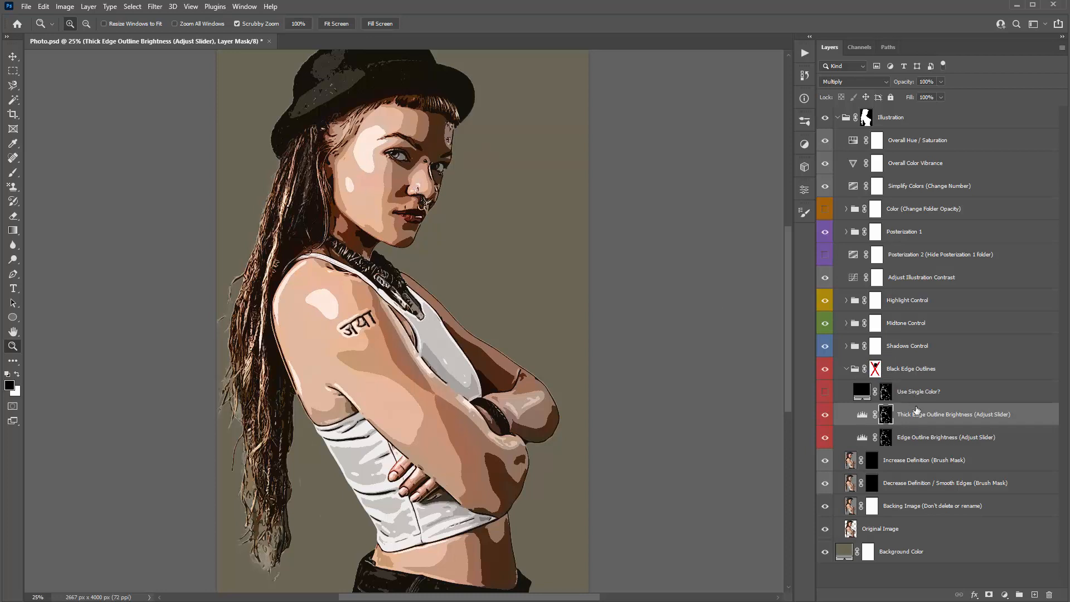
left_click(826, 415)
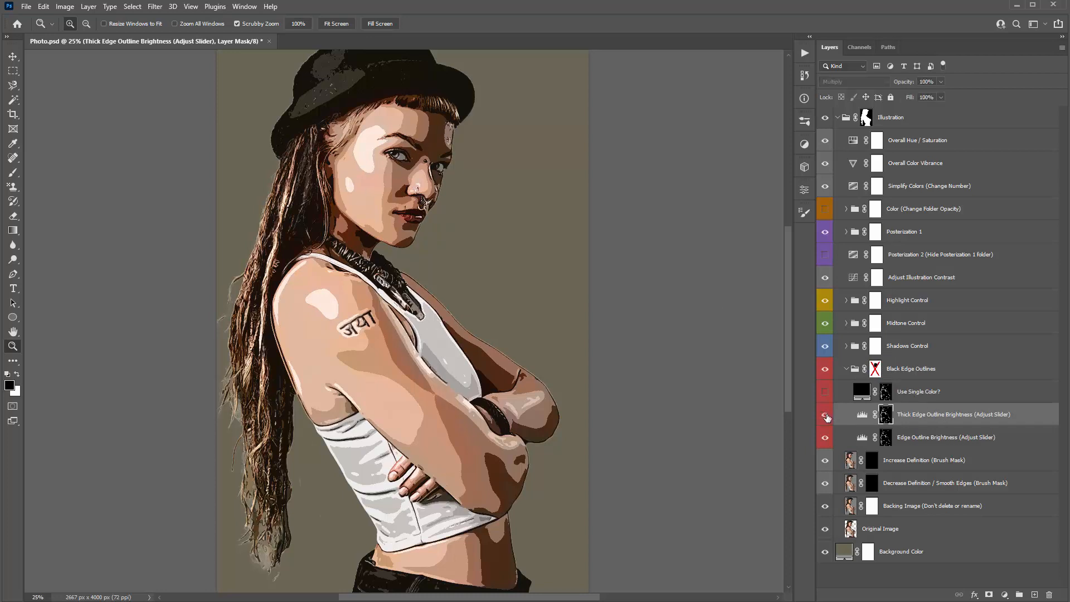
left_click(826, 415)
- Try raising the Levels midtones of the Thick Edge Outline Brightness layer to the maximum
double_click(863, 415)
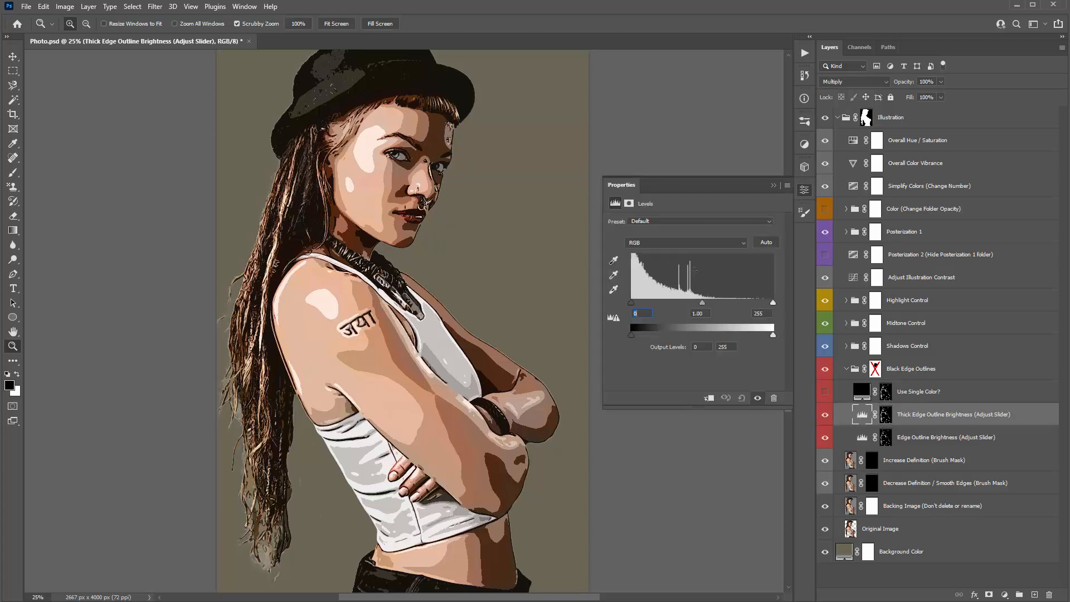
left_click_drag(701, 302, 773, 304)
left_click(774, 184)
- Show the Use Single Color? layer in the Black Edge Outlines folder and hide both outline brightness layers
left_click(922, 394)
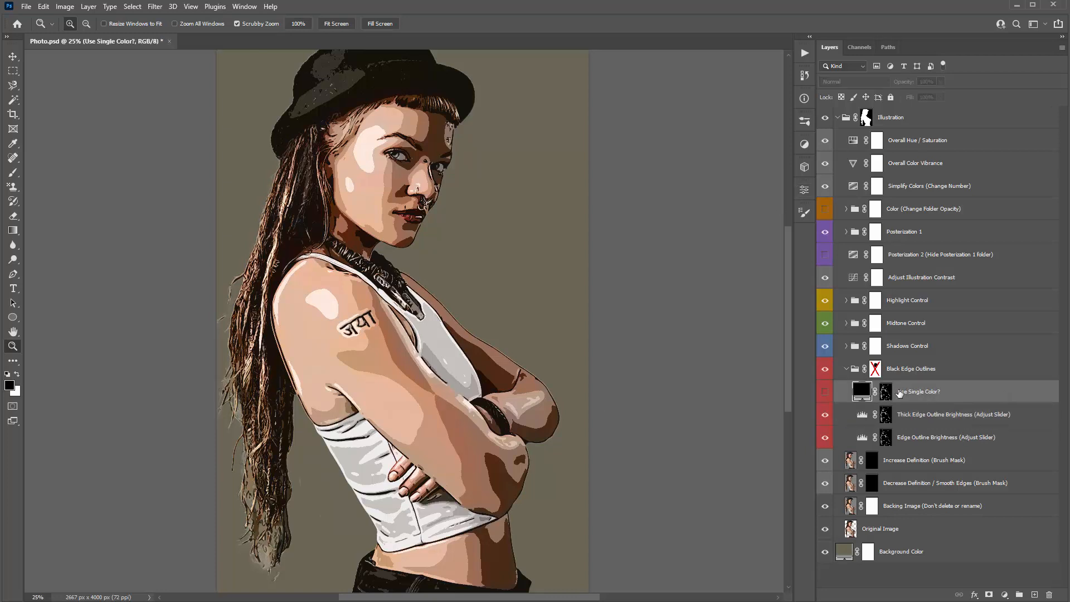
left_click(825, 417)
left_click(826, 394)
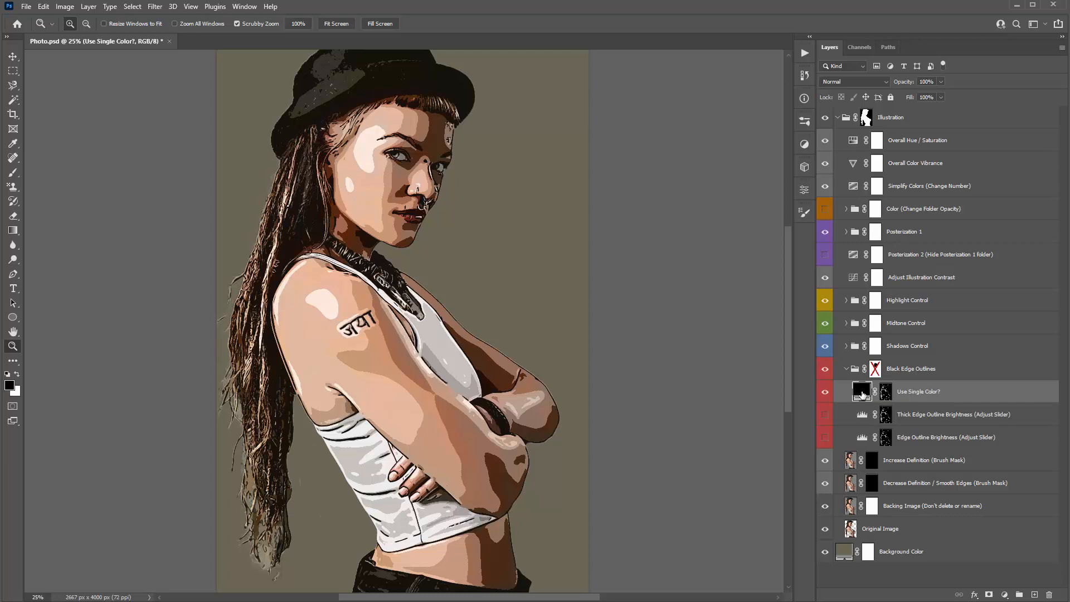
- Try dark red #4f1414 as the outline color of the Use Single Color? layer and cancel the change
double_click(862, 393)
mouse_move(602, 157)
left_mouse_down()
mouse_move(630, 62)
mouse_move(596, 170)
mouse_move(608, 156)
left_mouse_up()
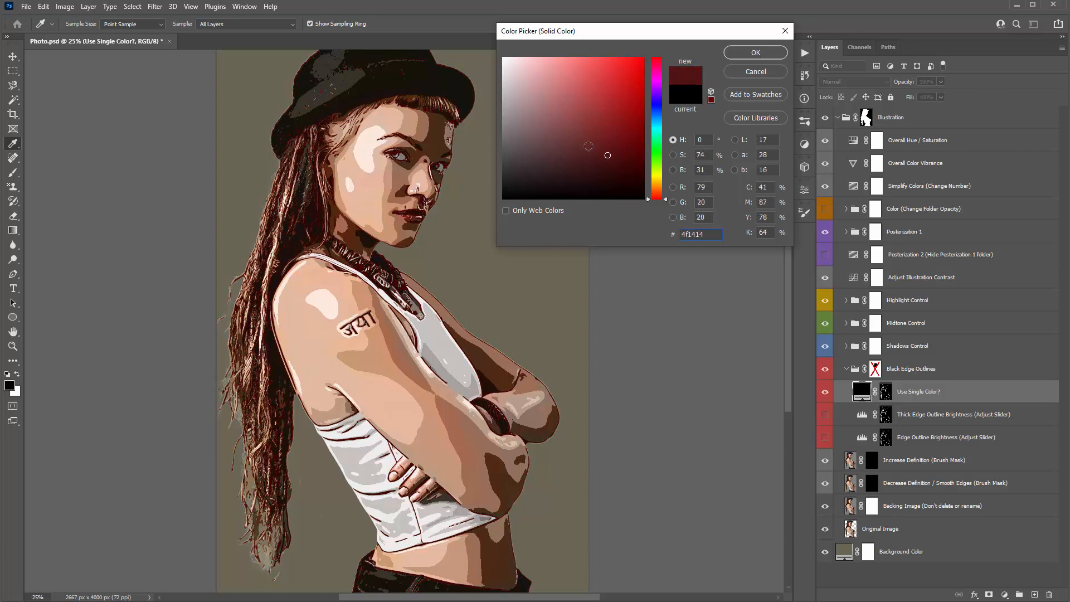
left_click(756, 75)
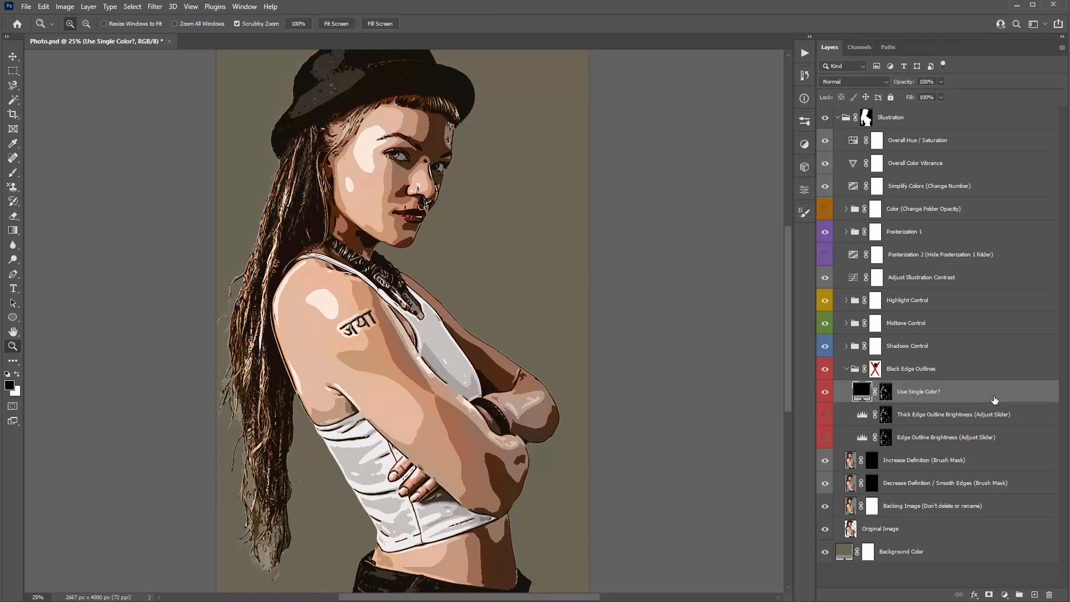
- Hide the Use Single Color? layer, show the Edge Outline Brightness layer again and collapse the Black Edge Outlines folder
left_click(826, 392)
left_click(825, 437)
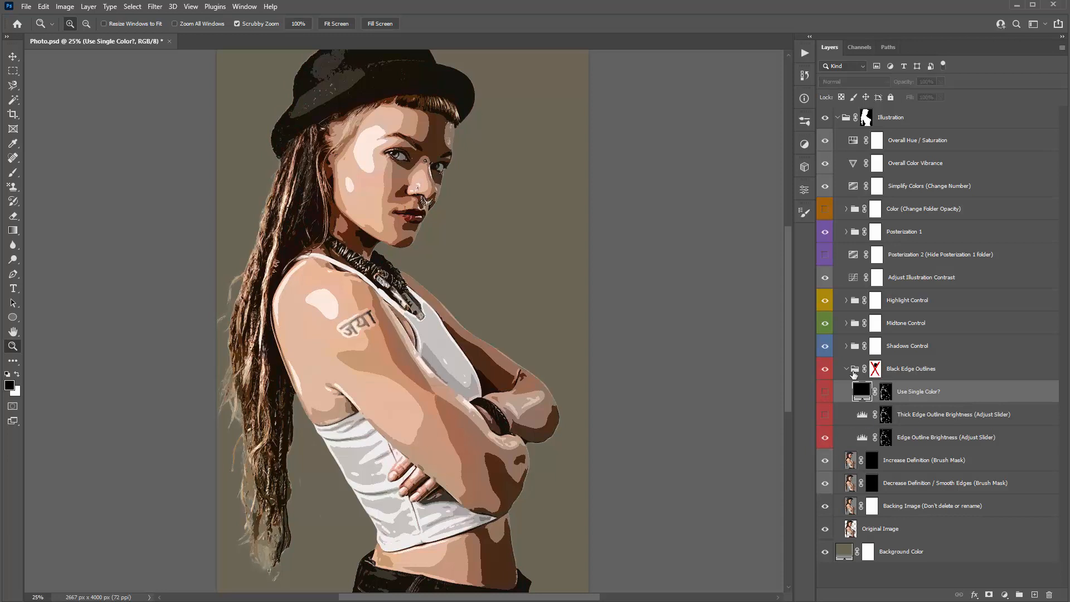
left_click(848, 371)
left_click(848, 371)
key("v")
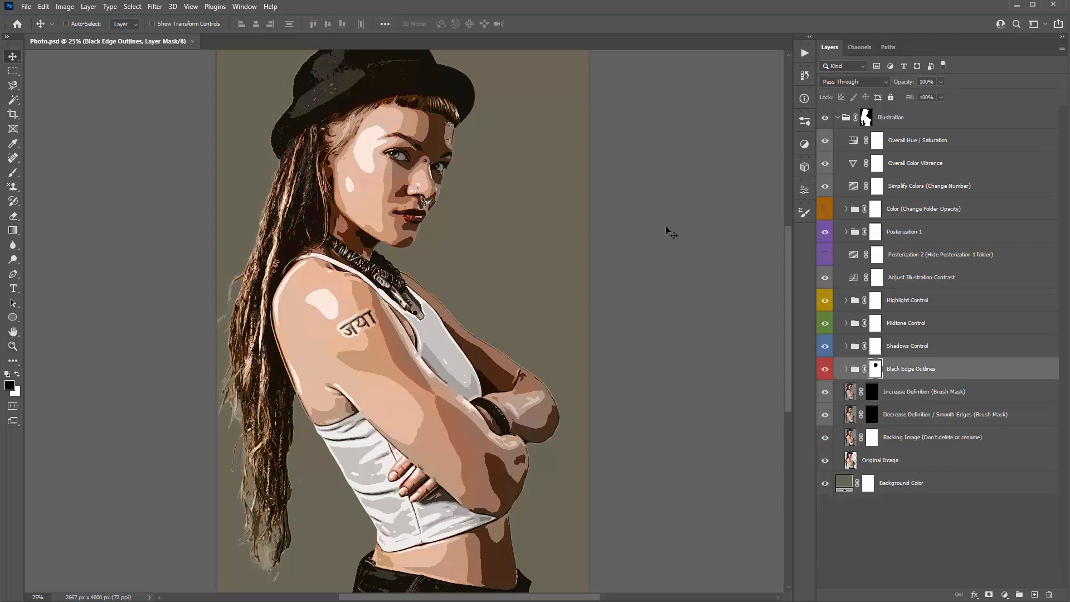
- Paint white over both eyes on the Increase Definition layer's mask to bring out more detail there
left_click(920, 392)
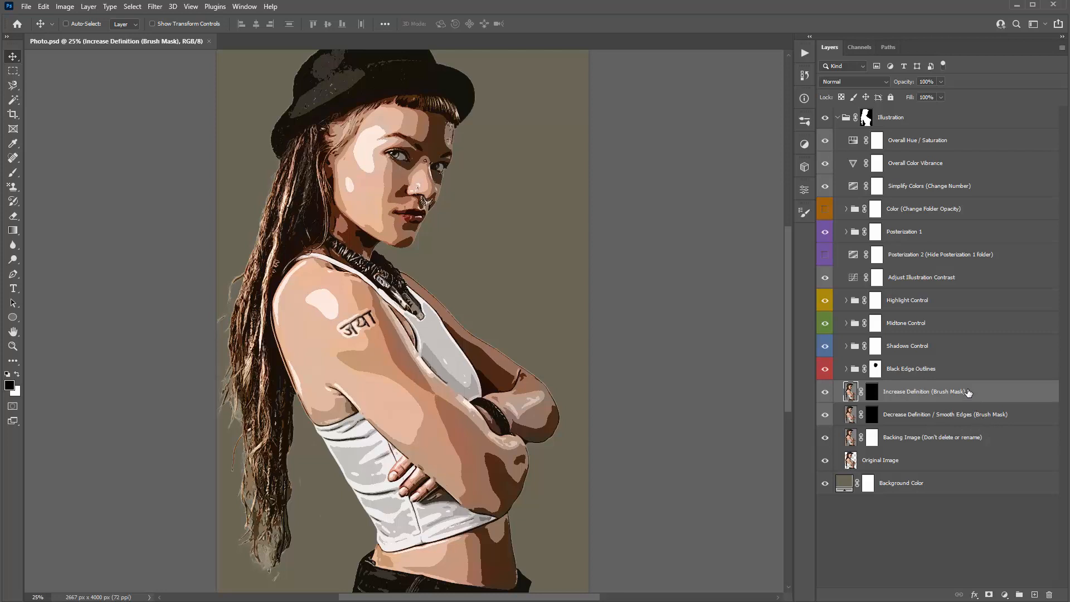
key("z")
left_click_drag(434, 159, 552, 234)
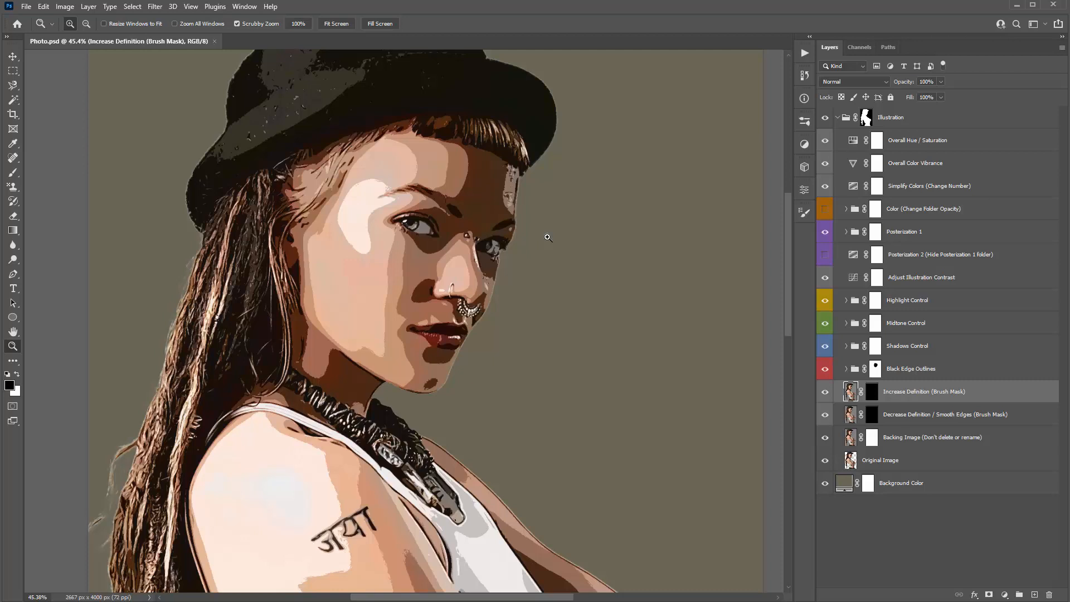
scroll(547, 238, "down", 1)
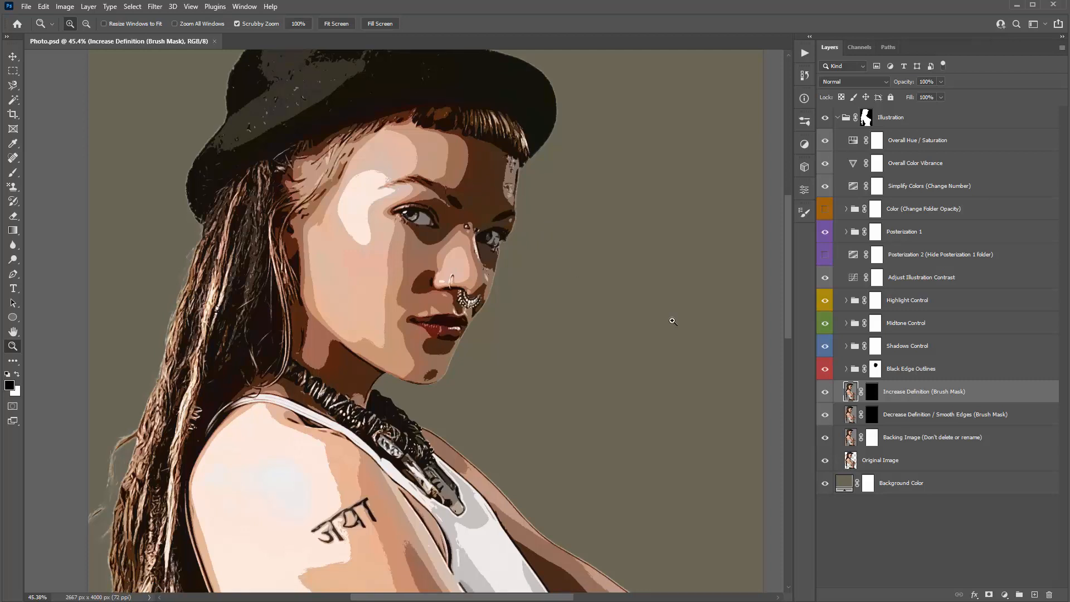
left_click(872, 396)
key("b")
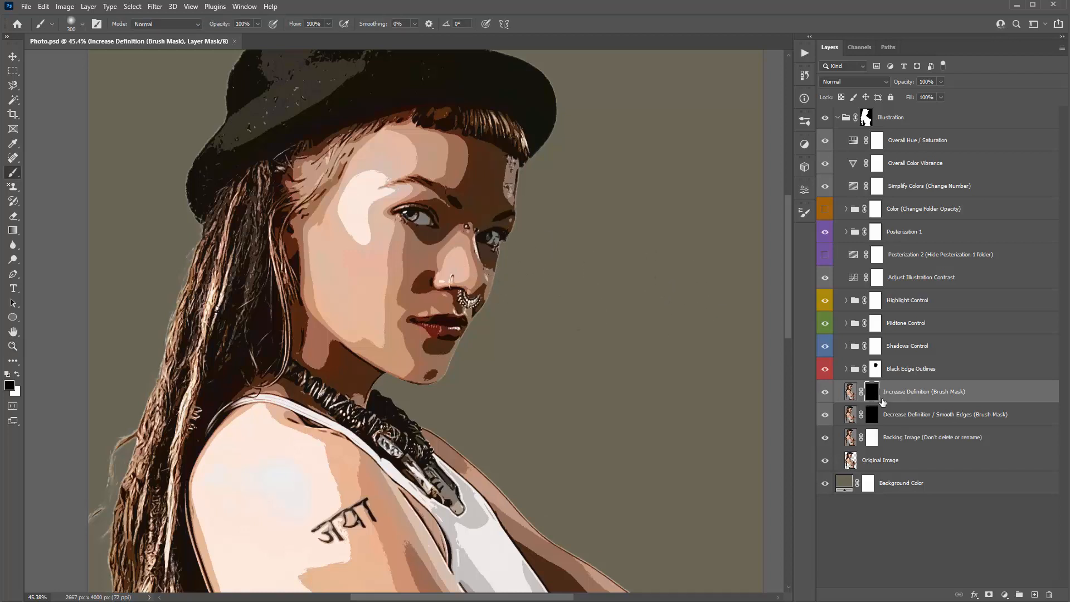
key("x")
scroll(334, 196, "up", 1)
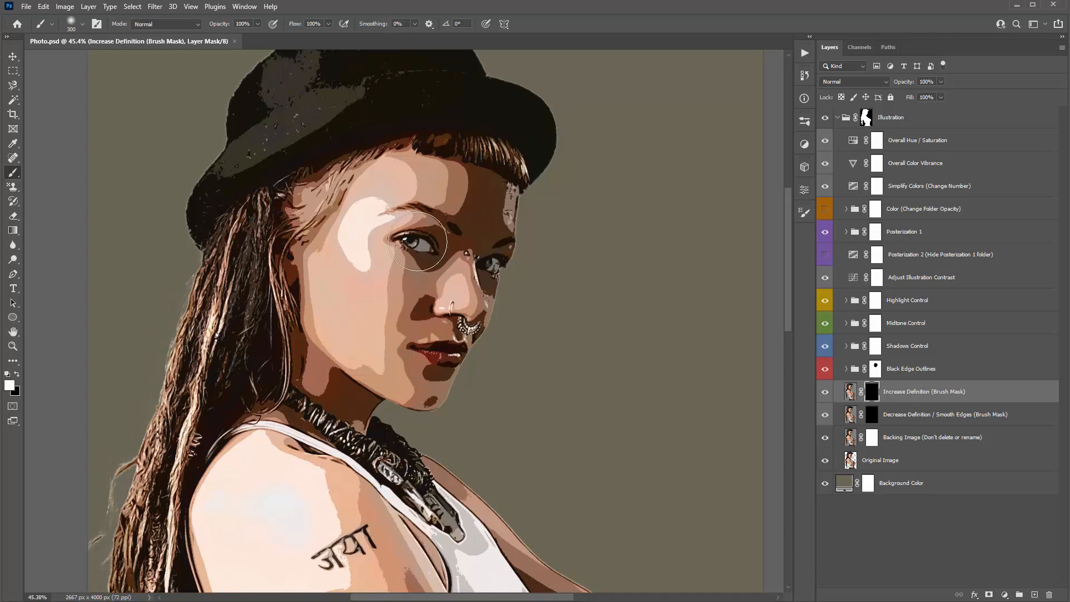
key("z")
left_click_drag(474, 284, 496, 284)
key("ctrl+z")
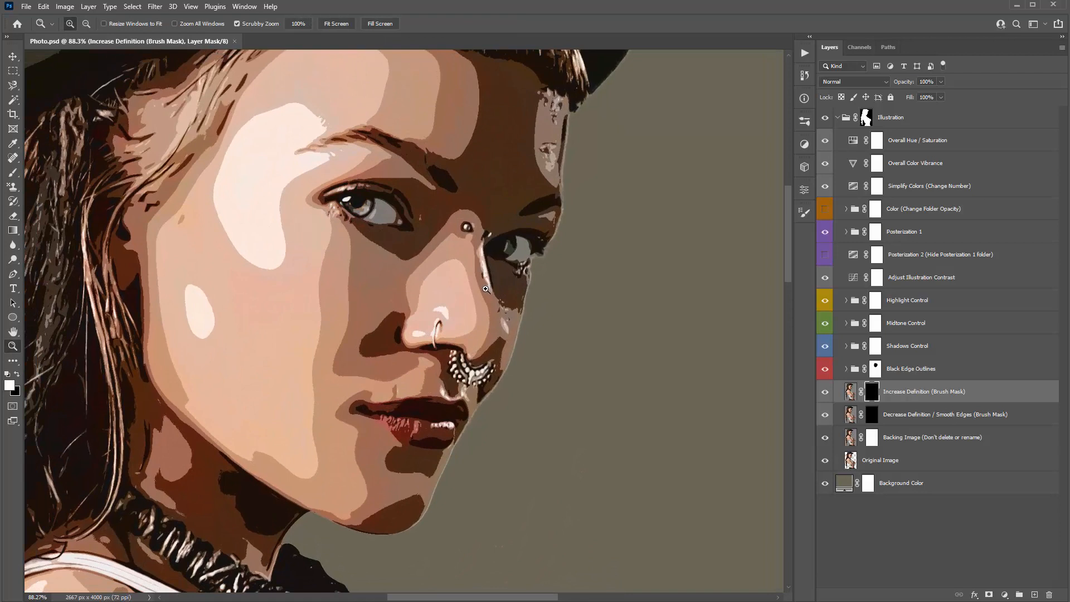
key("b")
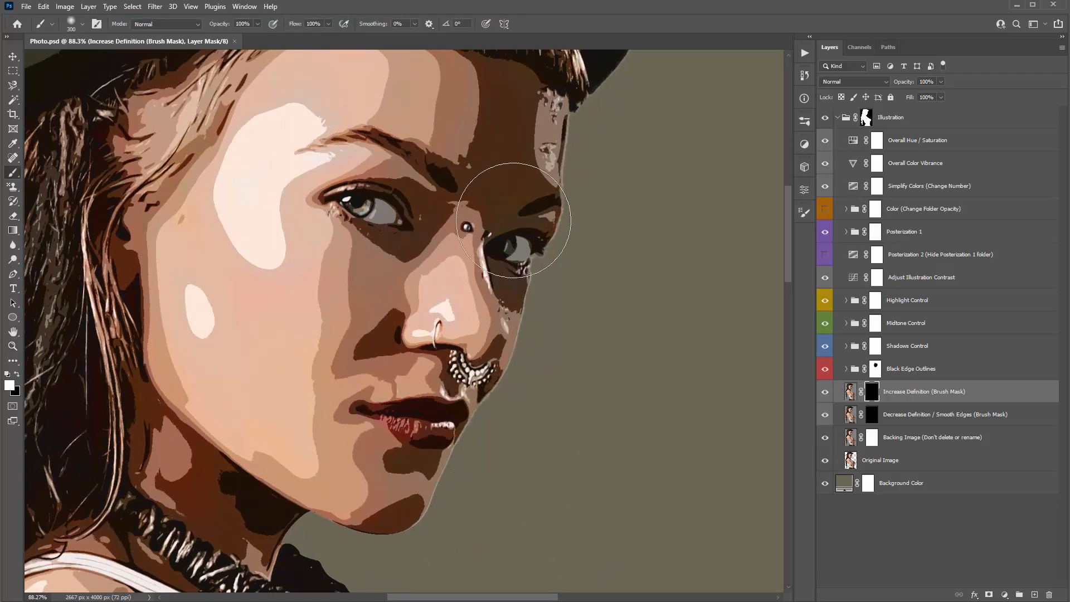
mouse_move(513, 220)
left_mouse_down()
mouse_move(407, 201)
mouse_move(387, 317)
mouse_move(455, 274)
mouse_move(466, 335)
mouse_move(407, 262)
mouse_move(369, 252)
left_mouse_up()
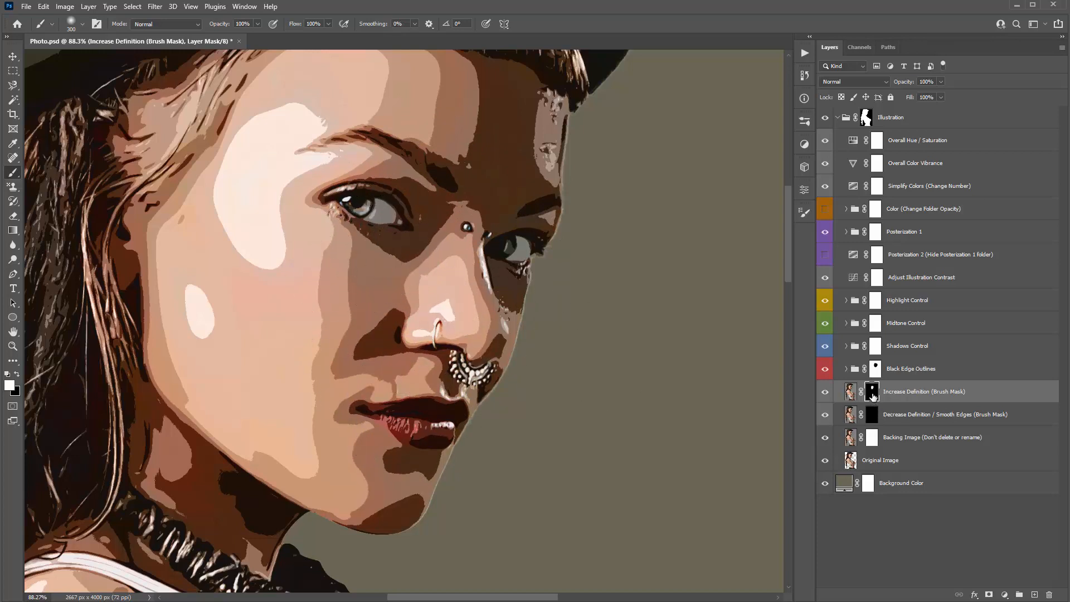
- Undo the last two brush strokes on the Increase Definition mask and reselect that mask
key("ctrl+z")
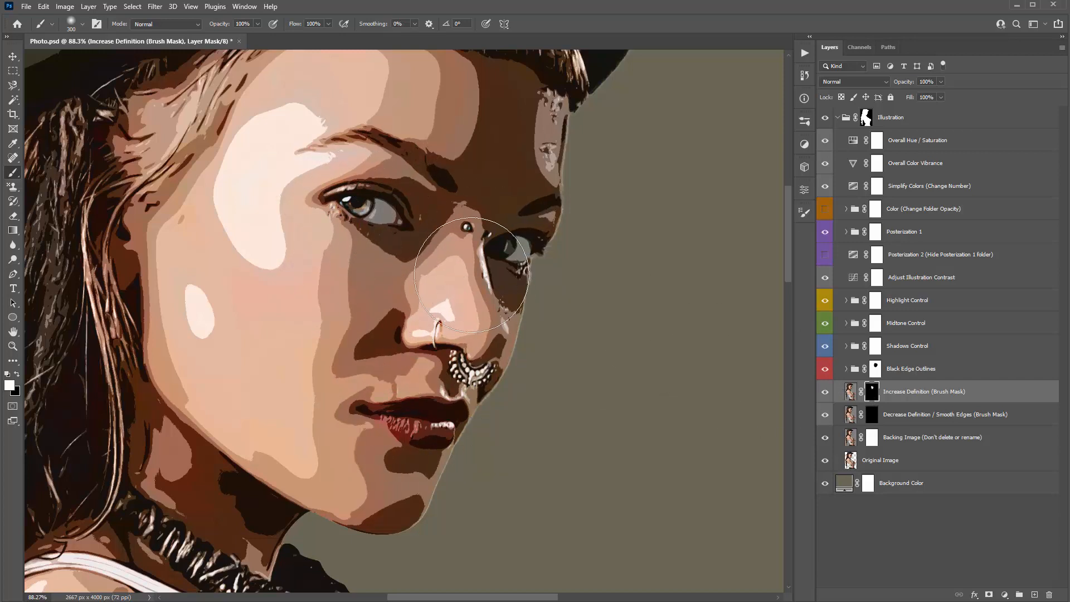
key("ctrl+z")
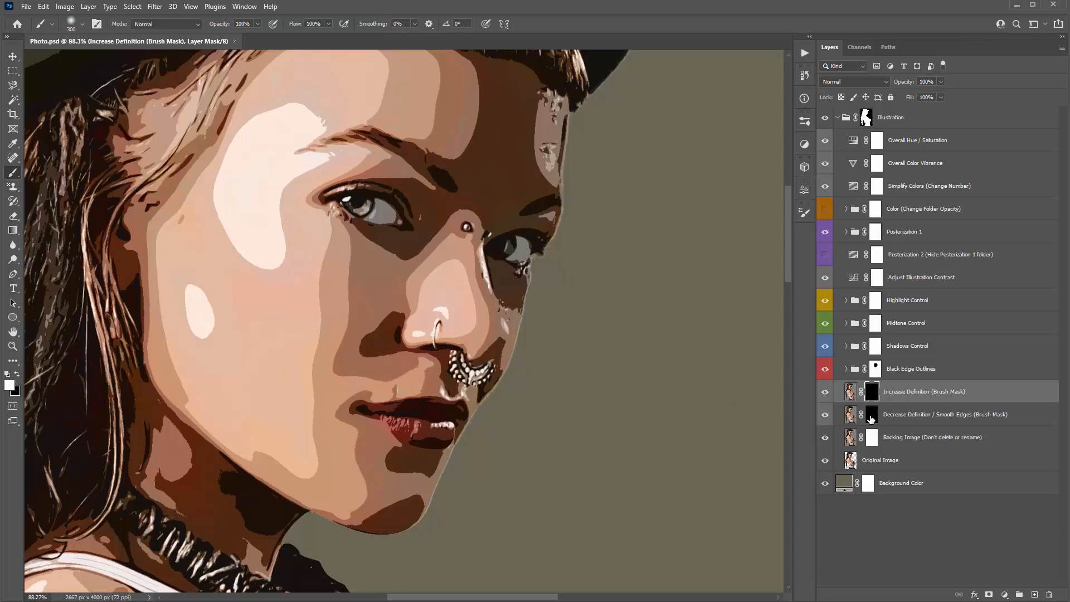
left_click(871, 418)
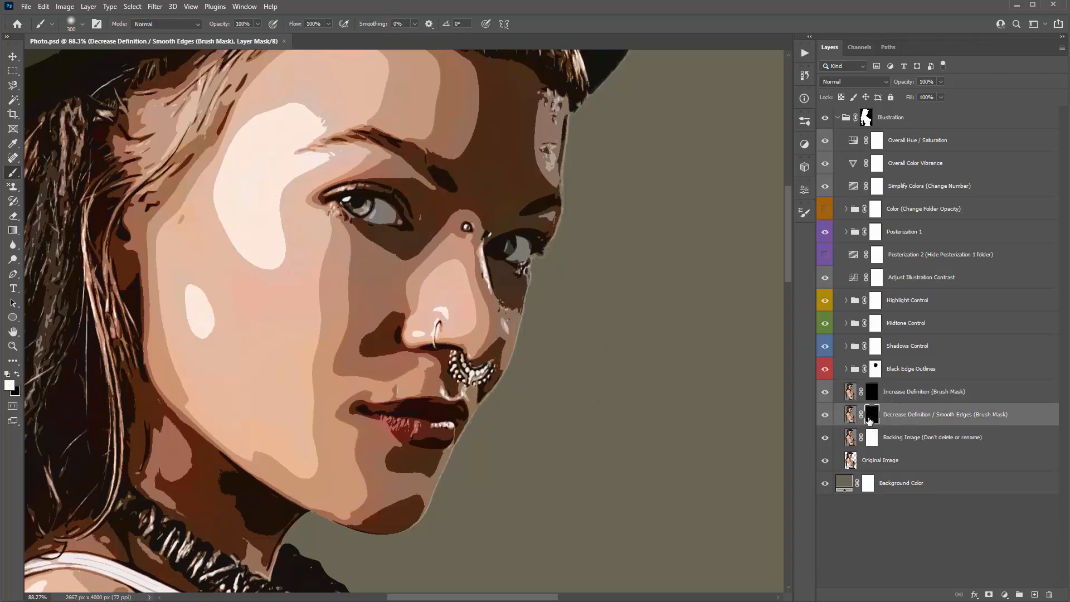
left_click(872, 394)
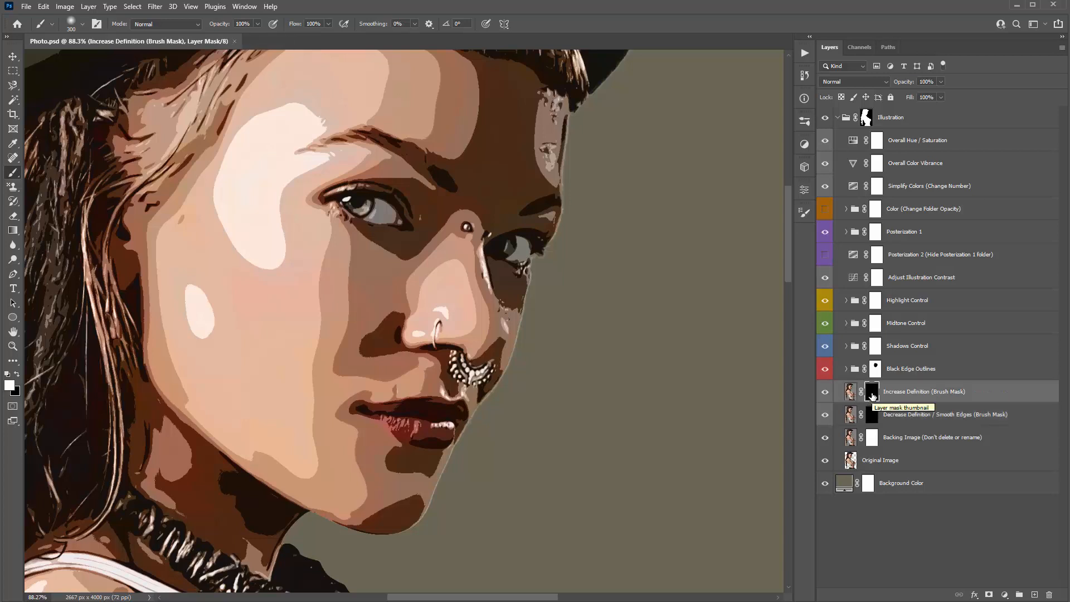
- Compare the portrait with the Increase Definition layer hidden and shown, and with its mask disabled and re-enabled
left_click(826, 394)
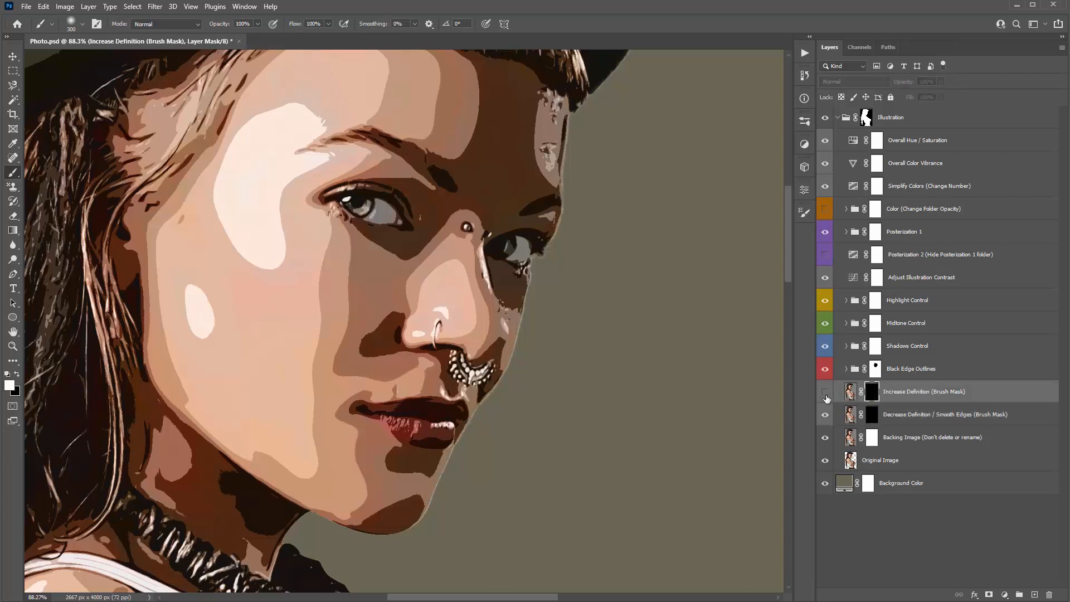
left_click(826, 394)
left_click(826, 394)
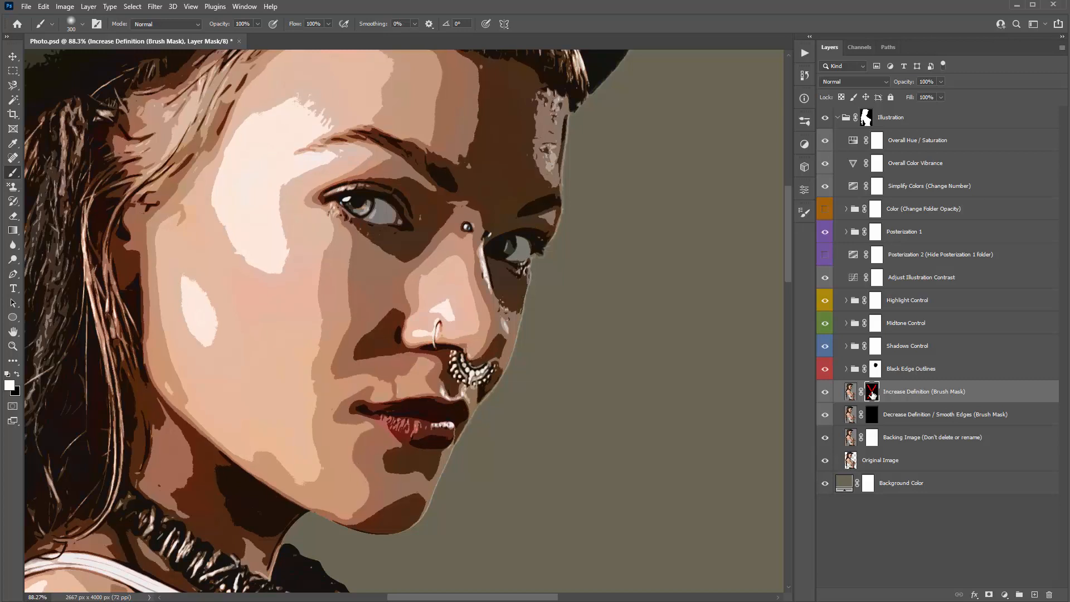
left_click(873, 394, "shift")
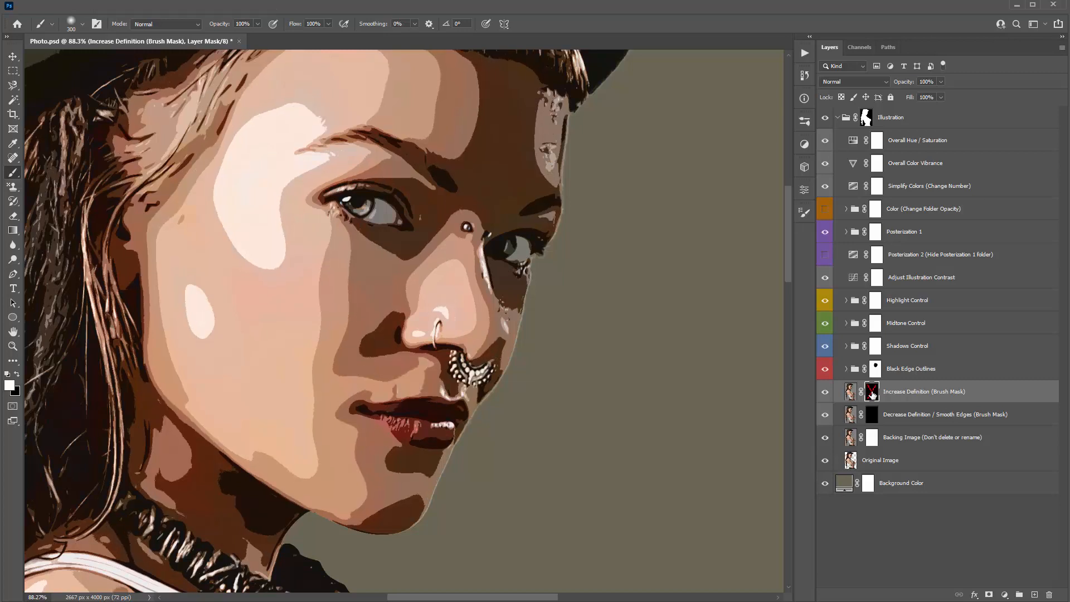
left_click(873, 394, "shift")
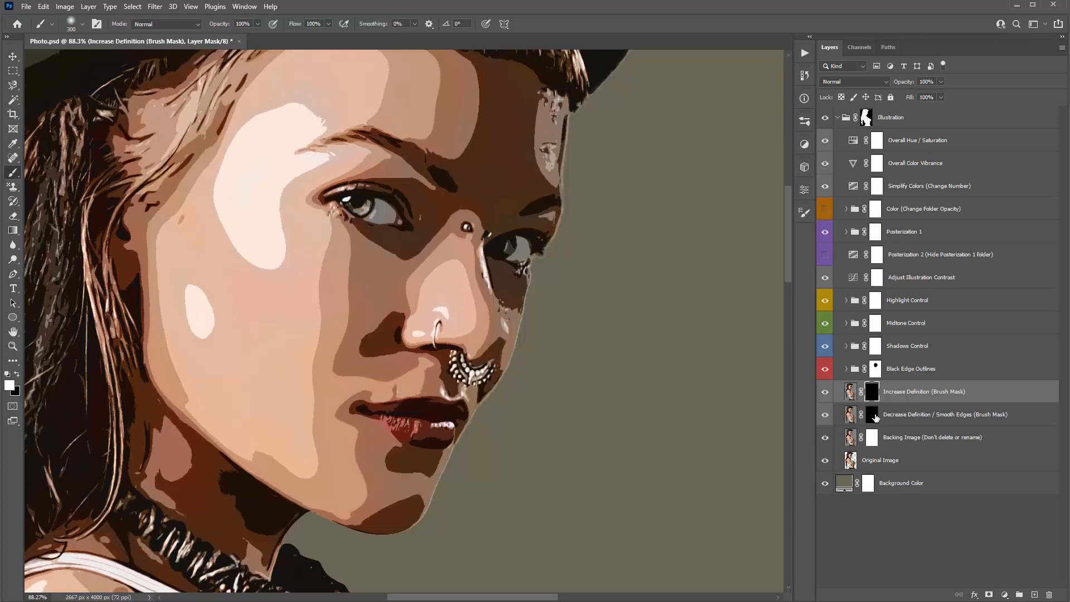
- Preview the full Decrease Definition / Smooth Edges effect by disabling its mask, and re-enable the mask
left_click(880, 416)
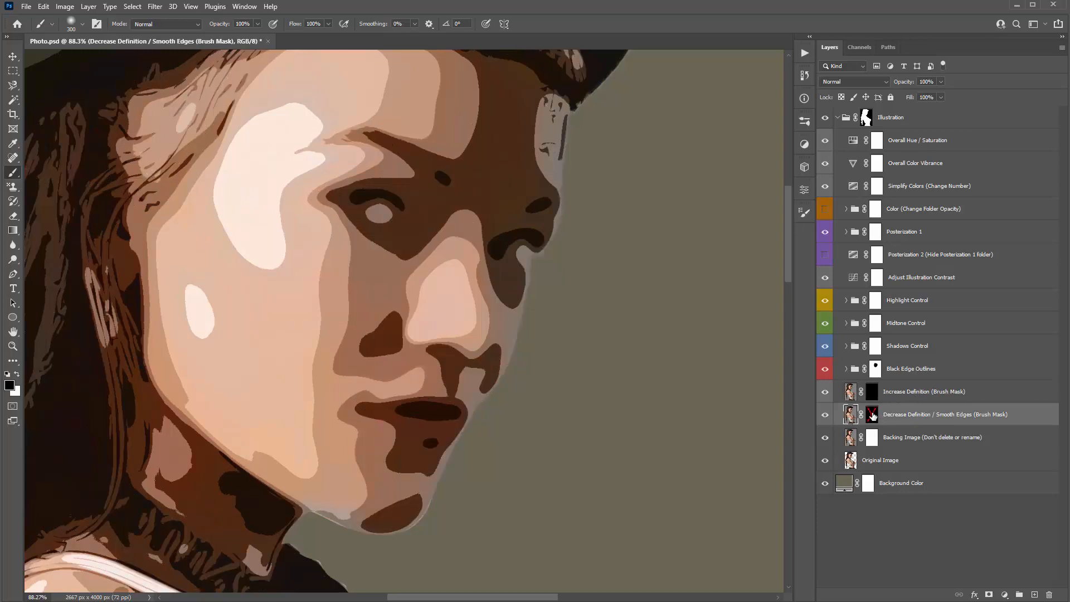
left_click(874, 415, "shift")
key("x")
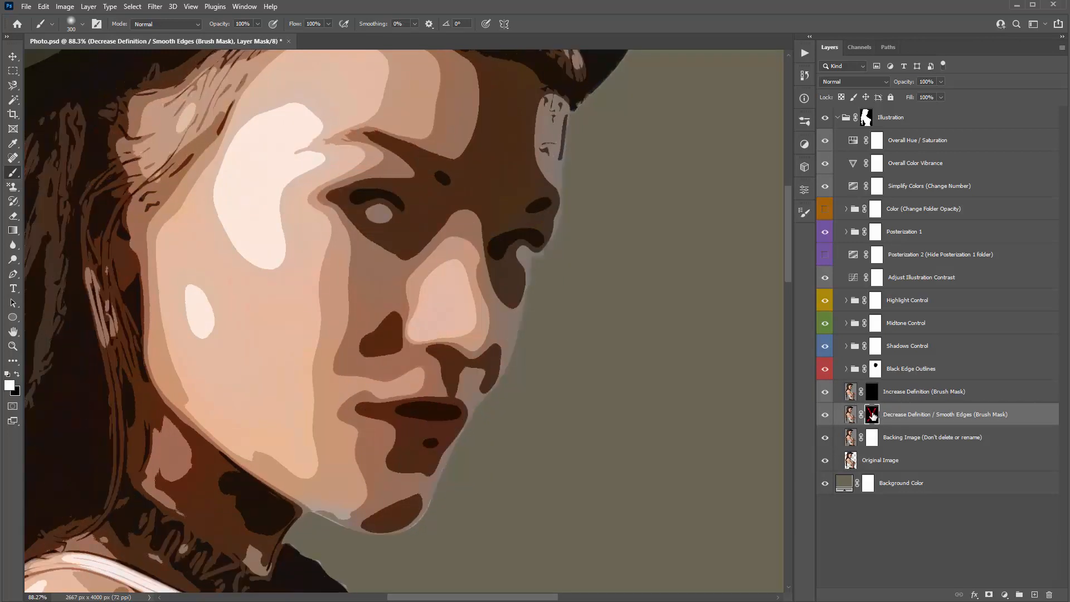
left_click(873, 416, "shift")
- Try brushing smoothing over the upper-arm tattoo on the Decrease Definition / Smooth Edges mask, and undo the stroke
key("ctrl+minus")
key("ctrl+minus")
key("ctrl+minus")
key("ctrl+minus")
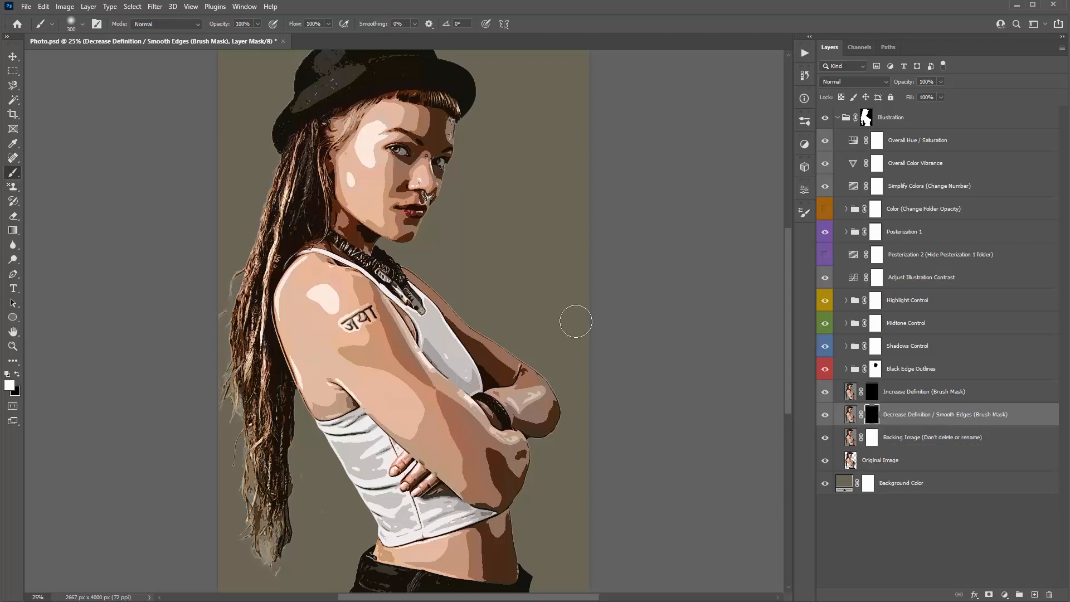
mouse_move(365, 325)
left_mouse_down()
mouse_move(347, 323)
mouse_move(511, 402)
mouse_move(400, 442)
mouse_move(366, 365)
mouse_move(385, 271)
left_mouse_up()
key("ctrl+z")
- Examine the face up close with the Decrease Definition / Smooth Edges mask disabled and re-enabled
key("z")
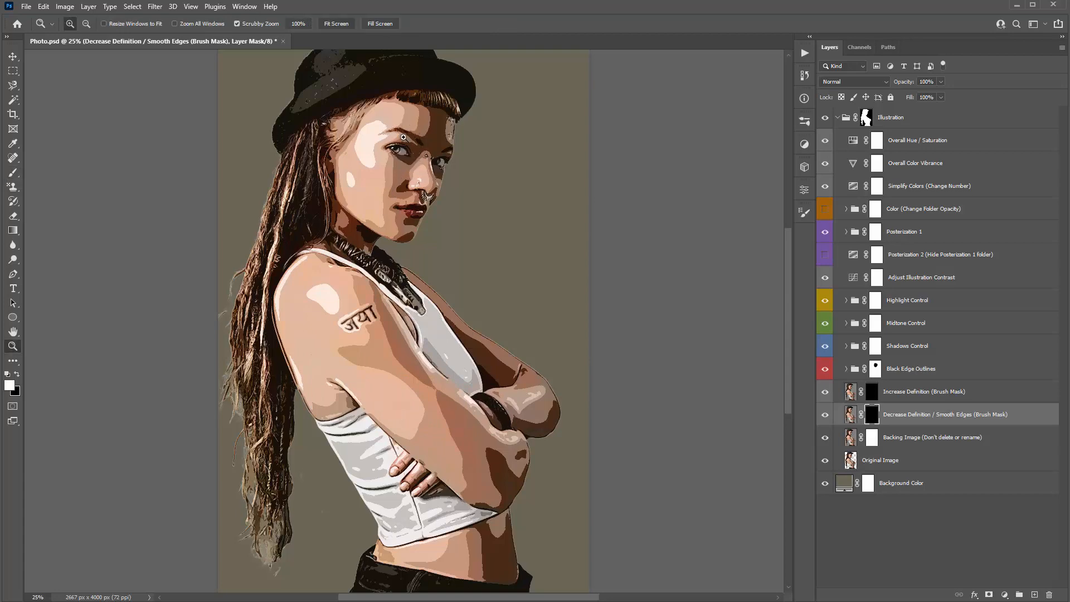
left_click_drag(407, 134, 456, 141)
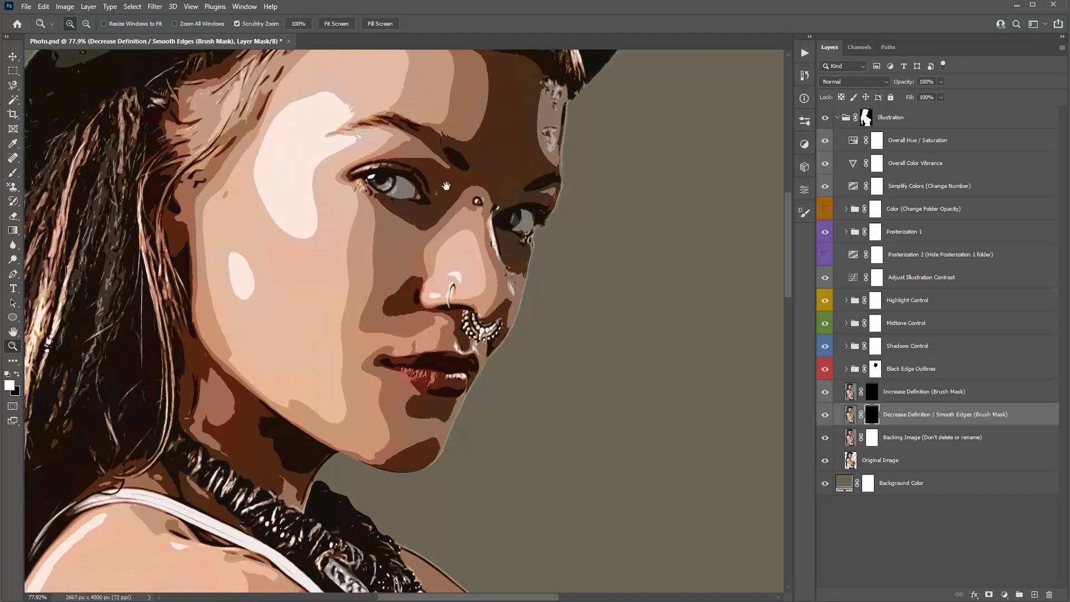
left_click_drag(446, 186, 435, 267)
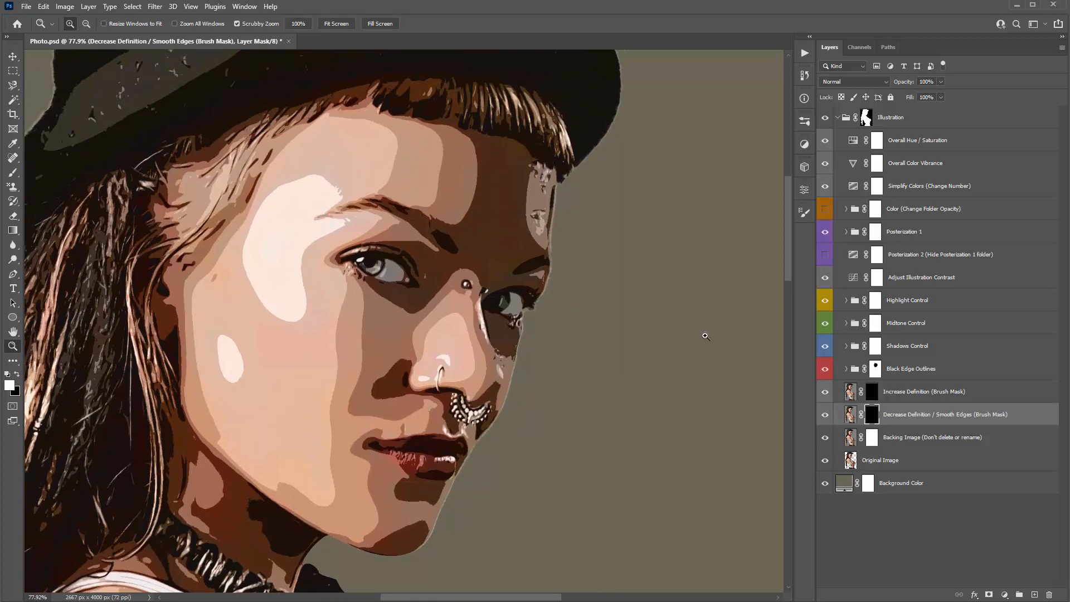
left_click(871, 417, "shift")
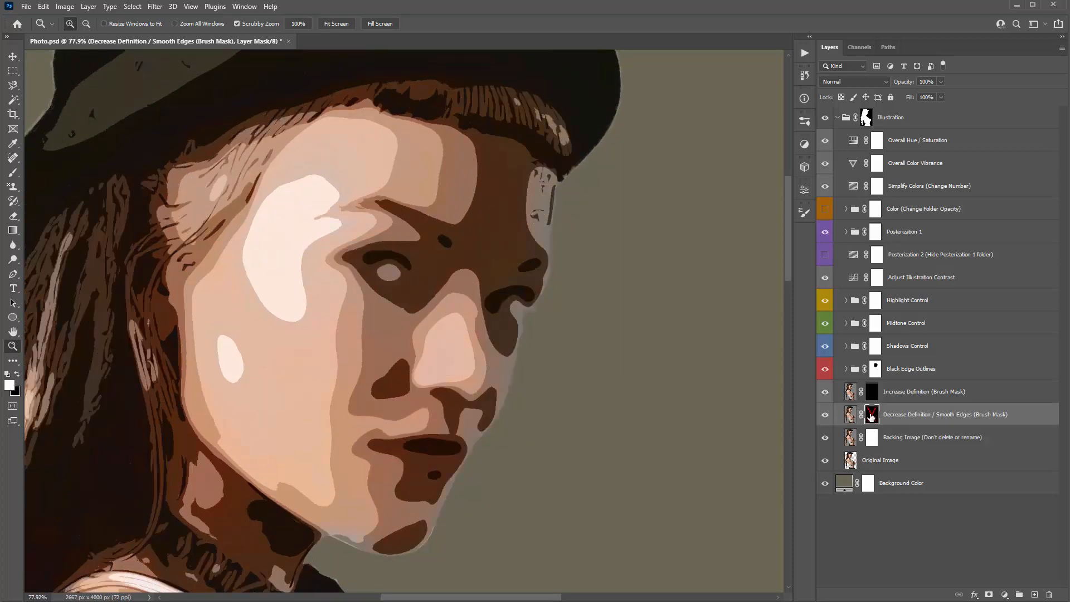
left_click(871, 417, "shift")
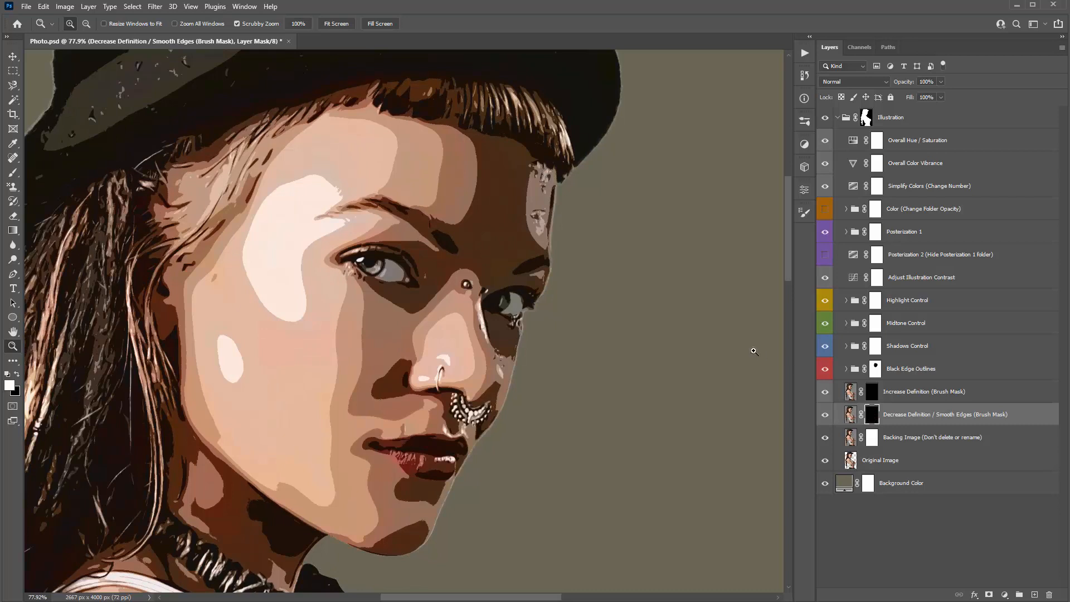
- Paint white over the specks on the hat with a 70 px brush on the Decrease Definition / Smooth Edges mask
key("b")
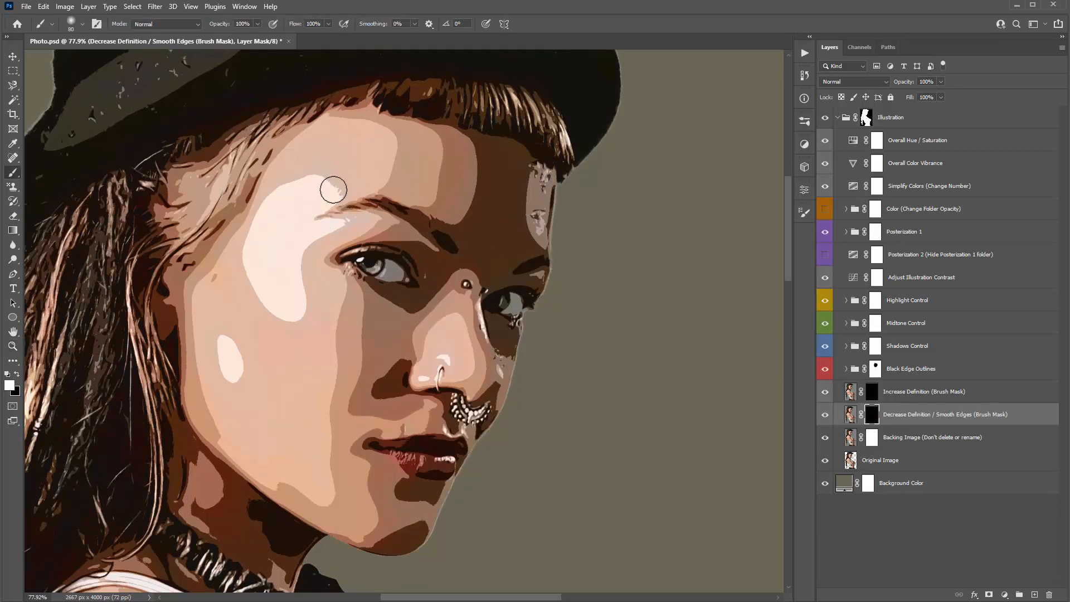
key("bracketleft")
key("bracketleft")
key("space")
left_click_drag(246, 339, 302, 413)
left_click_drag(247, 250, 291, 325)
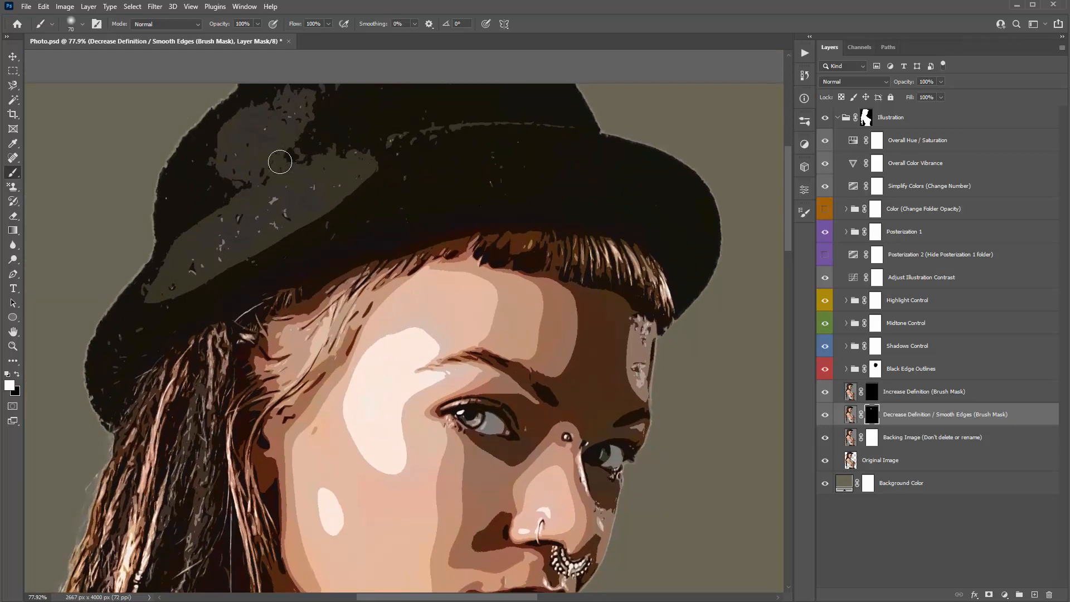
mouse_move(280, 162)
left_mouse_down()
mouse_move(320, 156)
mouse_move(244, 200)
mouse_move(229, 189)
mouse_move(230, 153)
mouse_move(282, 104)
mouse_move(229, 131)
mouse_move(320, 93)
mouse_move(342, 106)
mouse_move(347, 155)
mouse_move(445, 133)
mouse_move(420, 139)
left_mouse_up()
key("space")
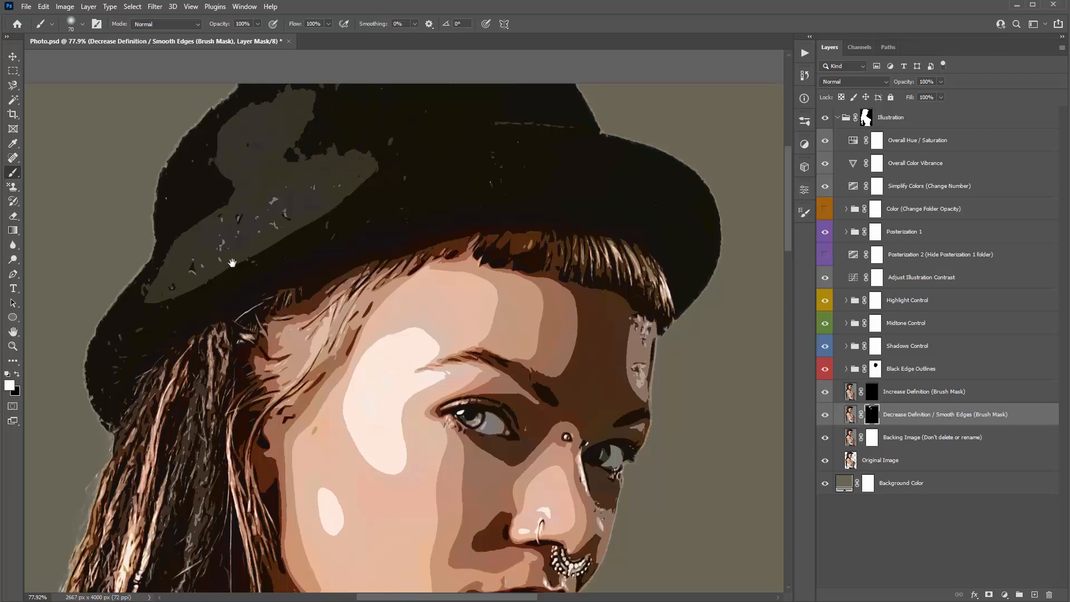
left_click_drag(232, 262, 265, 174)
key("space")
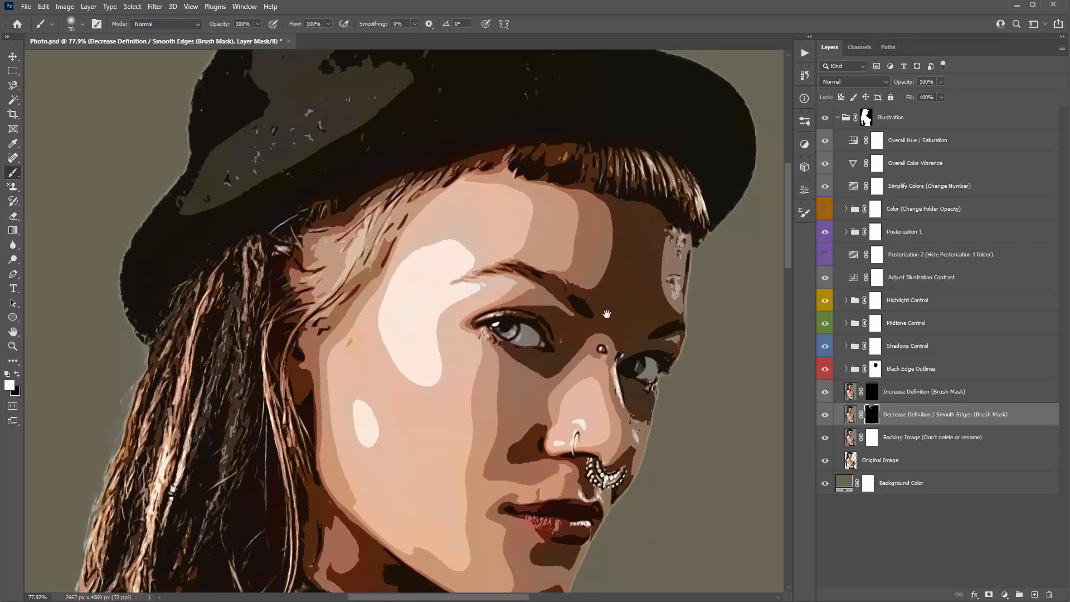
left_click_drag(607, 314, 509, 197)
key("v")
left_click(876, 370)
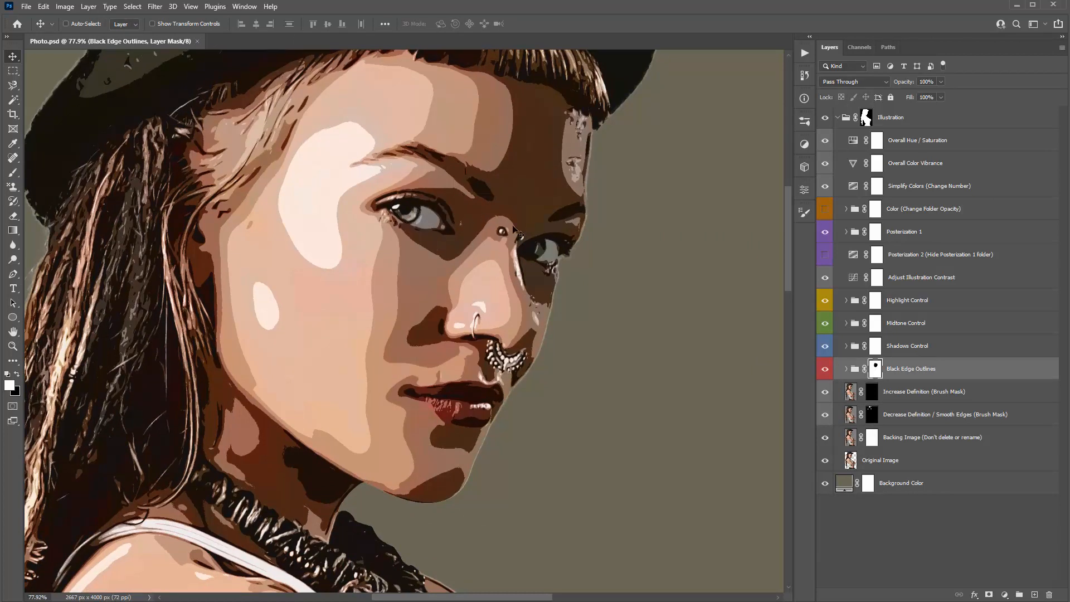
left_click(909, 398)
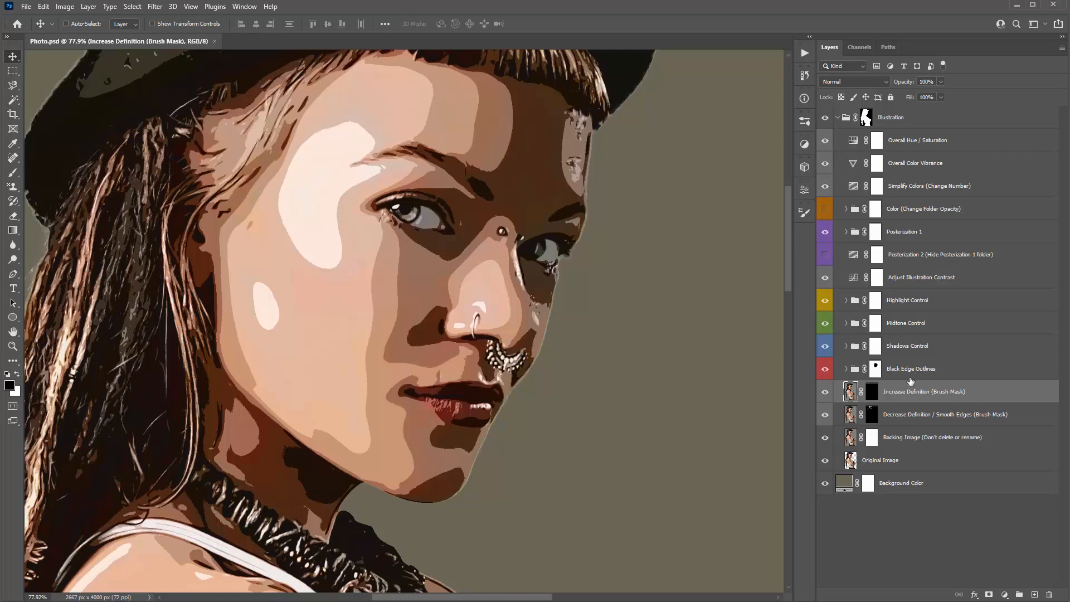
- Try filling the Backing Image layer with the white background color, and undo the fill
left_click(980, 439)
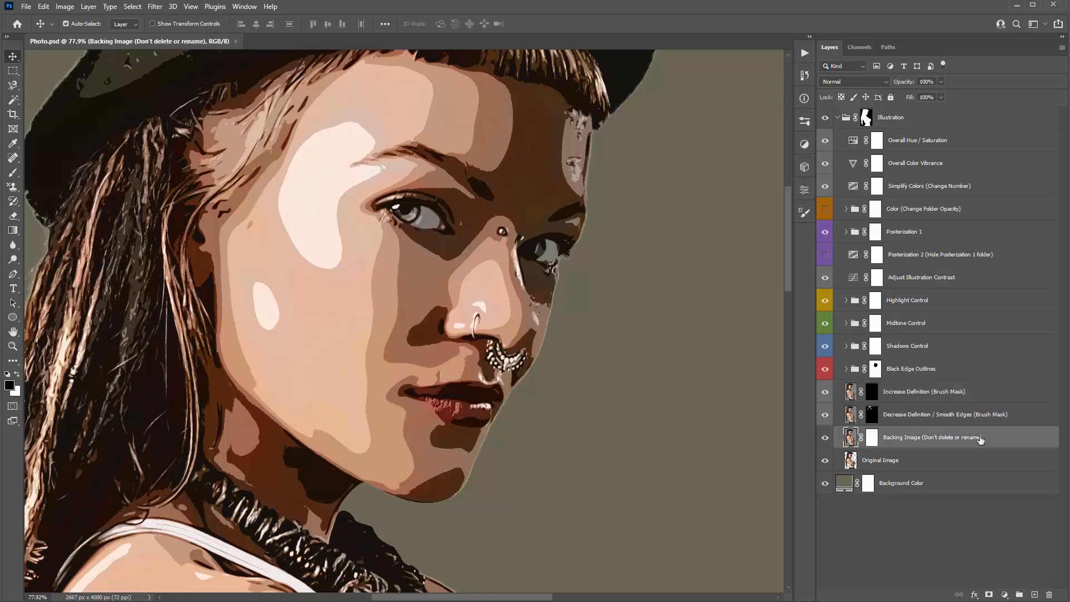
key("ctrl+0")
key("ctrl+BackSpace")
key("ctrl+z")
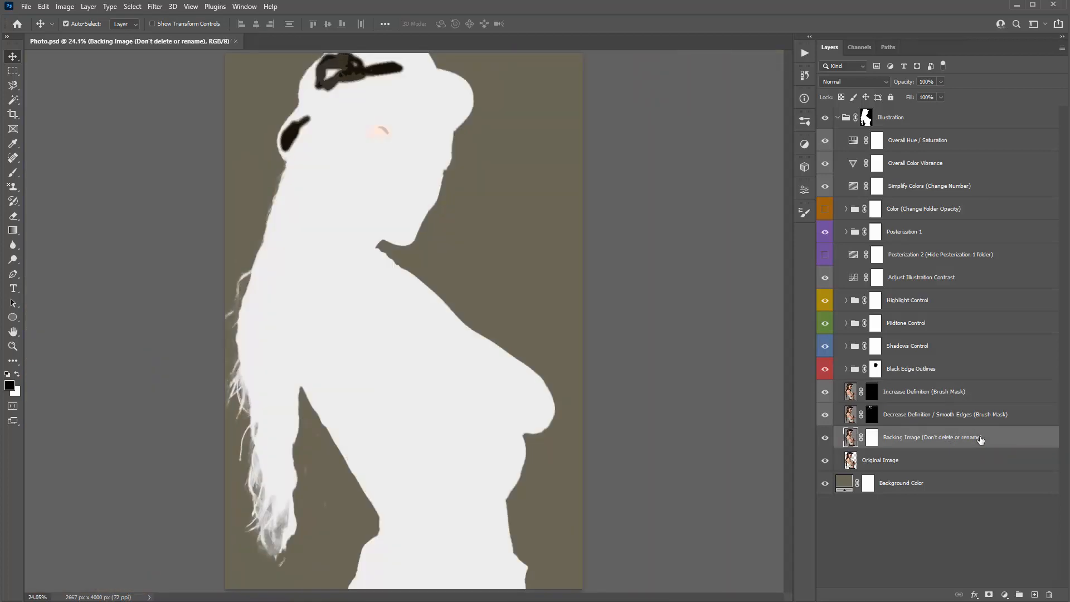
key("z")
left_click(470, 241)
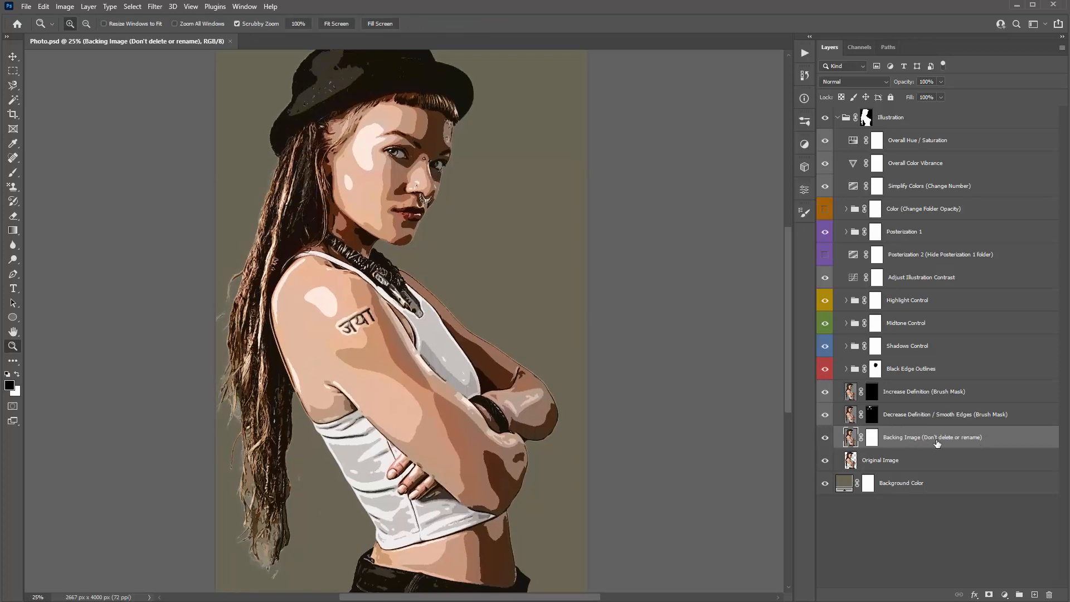
key("v")
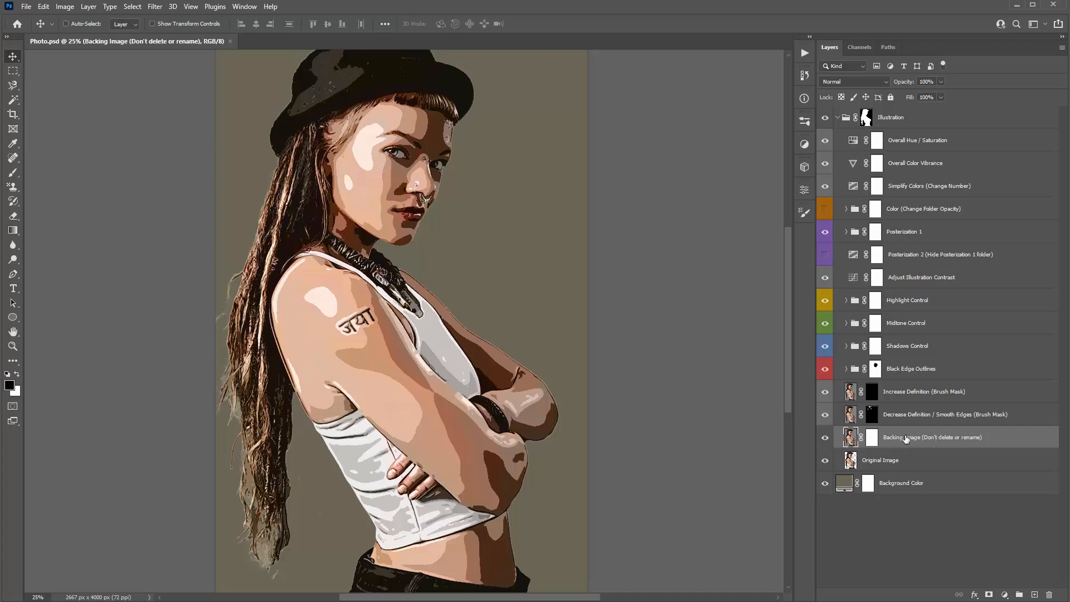
- Review the CREATE EDGE STYLES, CREATE COLORED EDGE DASHES and CREATE DOT & LINE PATTERNS actions in the Illustration Photo Effect set
left_click(804, 53)
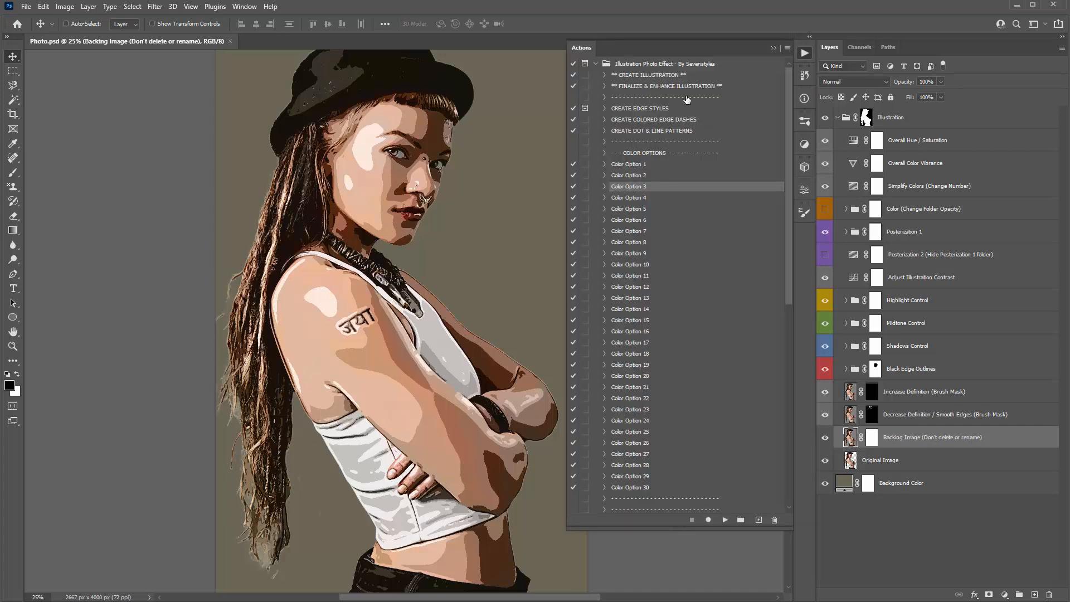
left_click(660, 110)
left_click(664, 131, "shift")
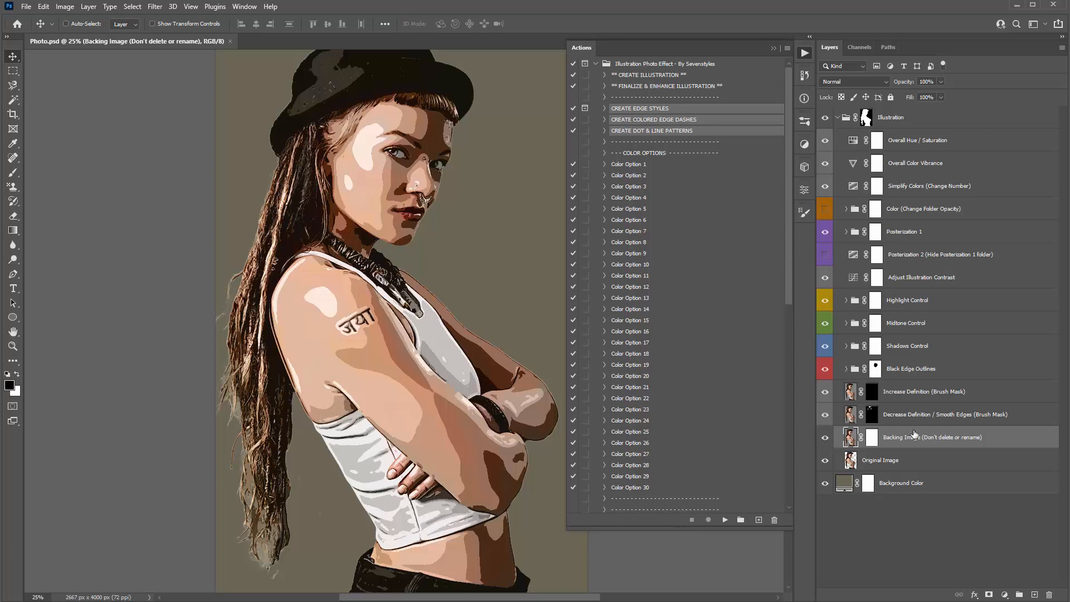
left_click(772, 49)
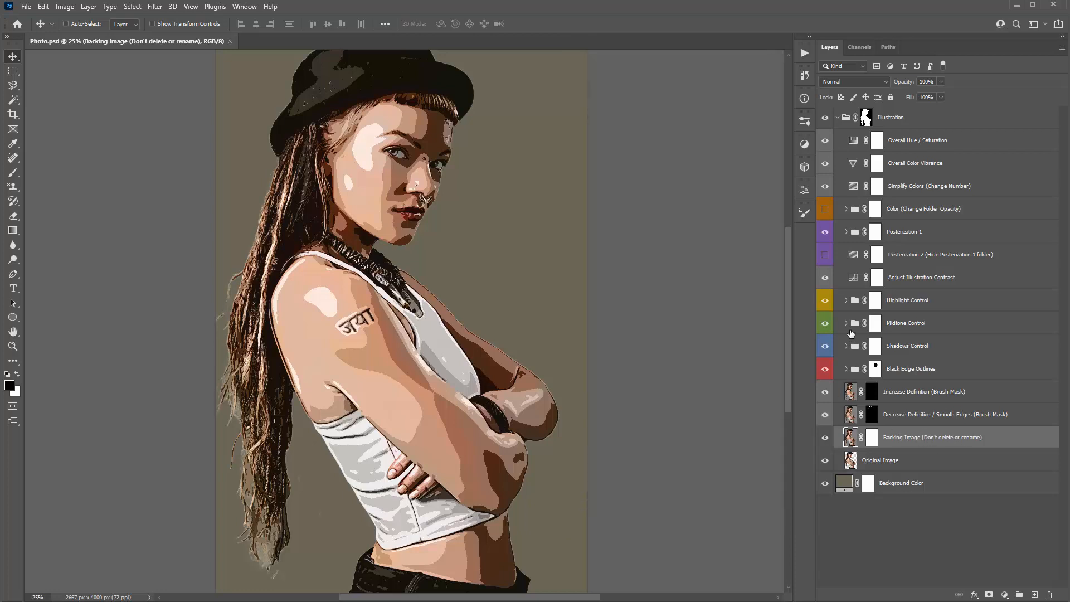
- Try isolating the Original Image layer above the Illustration group by deleting that group and the Background Color layer, and undo the changes
left_click(903, 459)
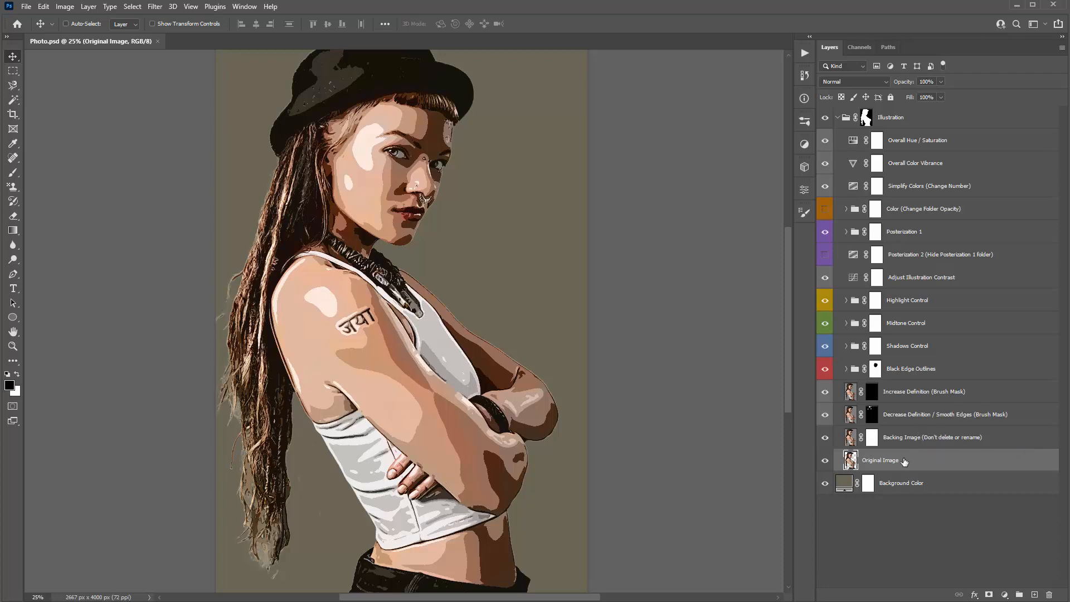
left_click_drag(908, 462, 842, 109)
left_click(969, 144)
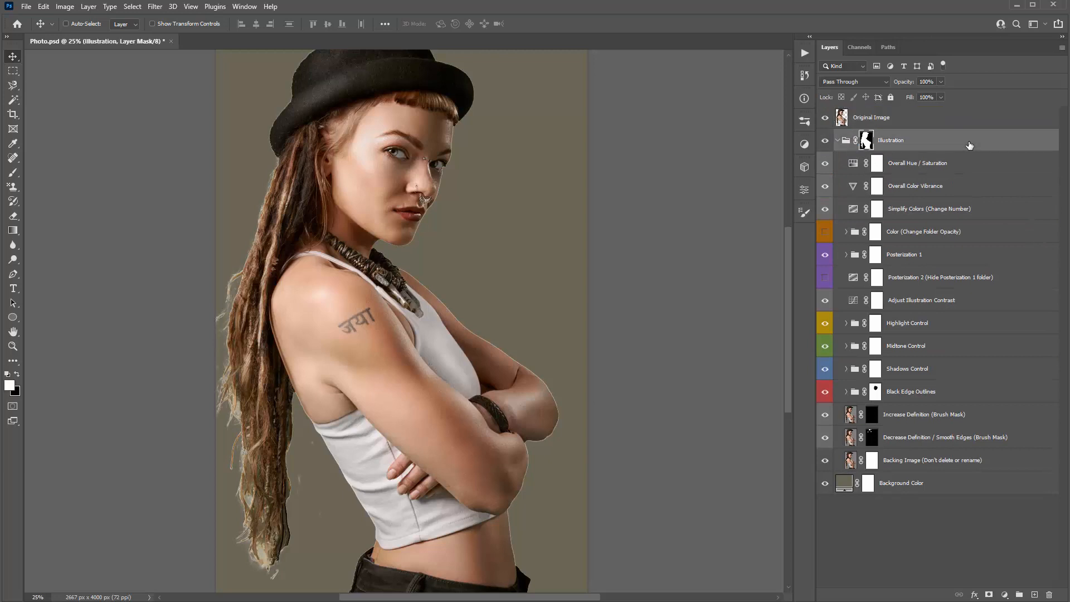
key("Delete")
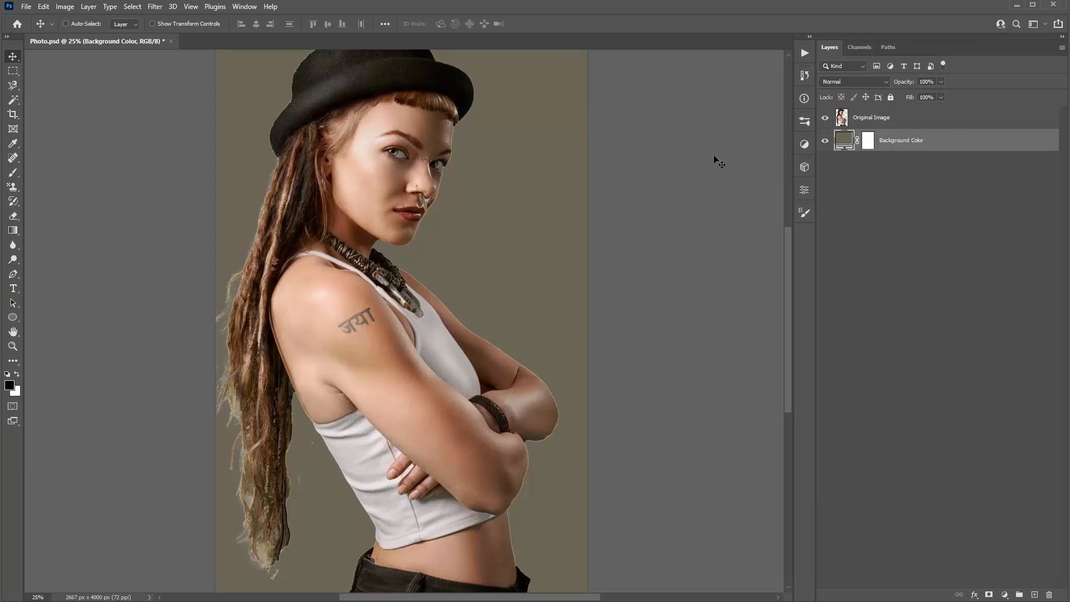
key("Delete")
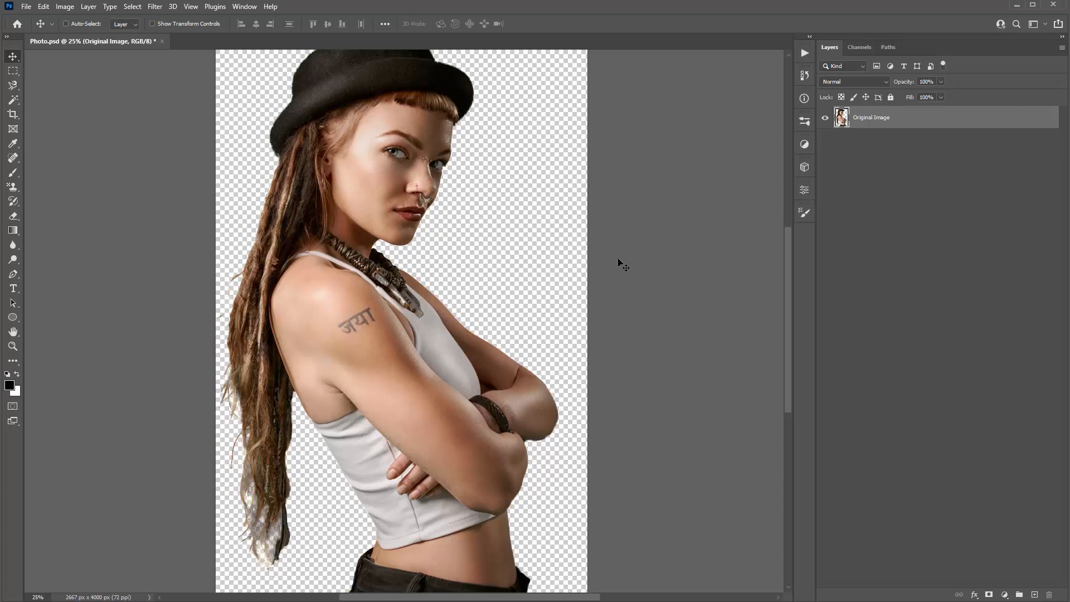
key("ctrl+z")
key("ctrl+z")
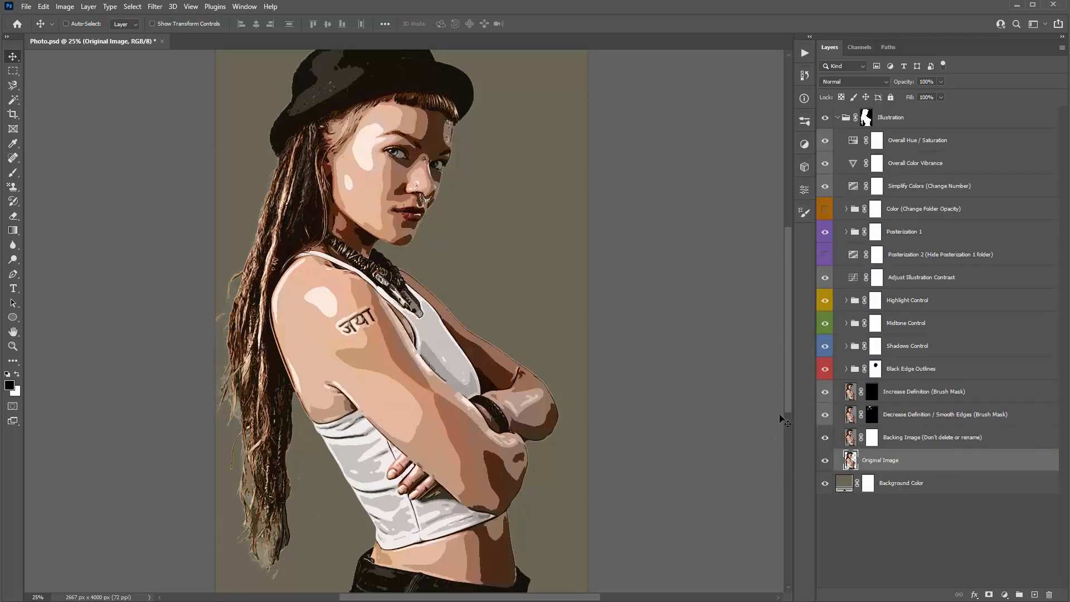
- Save the document and duplicate the Original Image layer into the Illustration group, directly below the Black Edge Outlines folder
key("ctrl+s")
left_click_drag(918, 461, 936, 380, "alt")
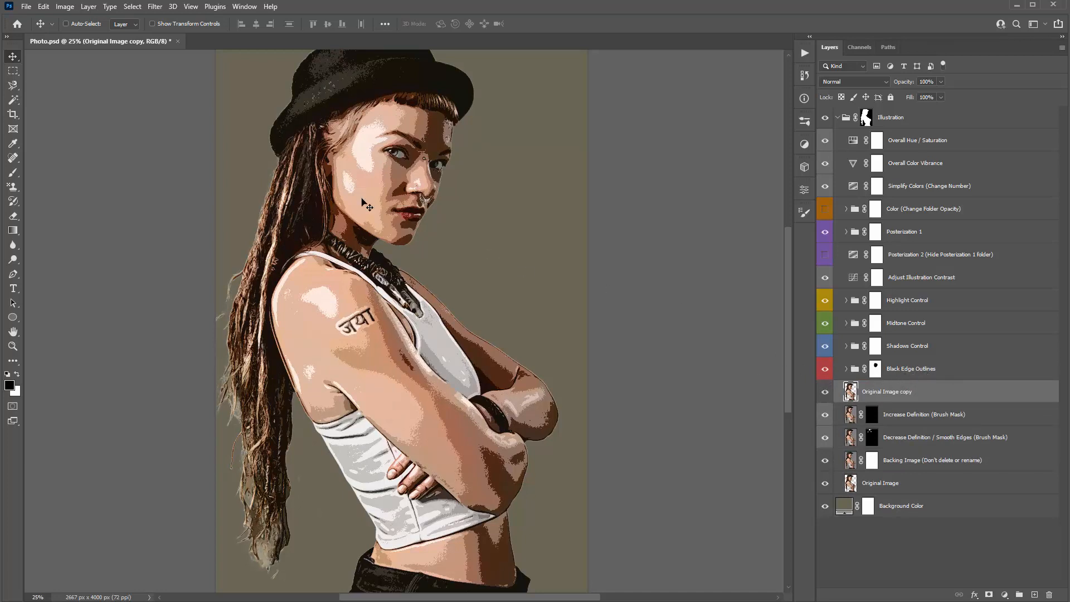
- Set the Original Image copy layer's fill to 0% and add a black Stroke effect 9 px in size
left_click(826, 393)
left_click_drag(911, 100, 647, 104)
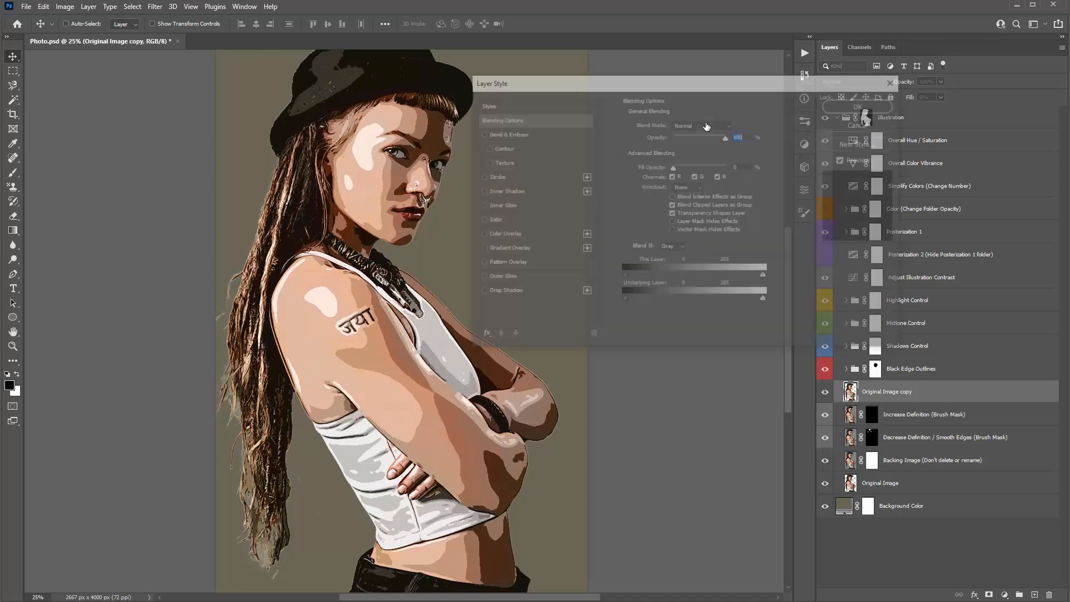
mouse_move(593, 77)
left_mouse_down()
mouse_move(627, 67)
mouse_move(605, 68)
left_mouse_up()
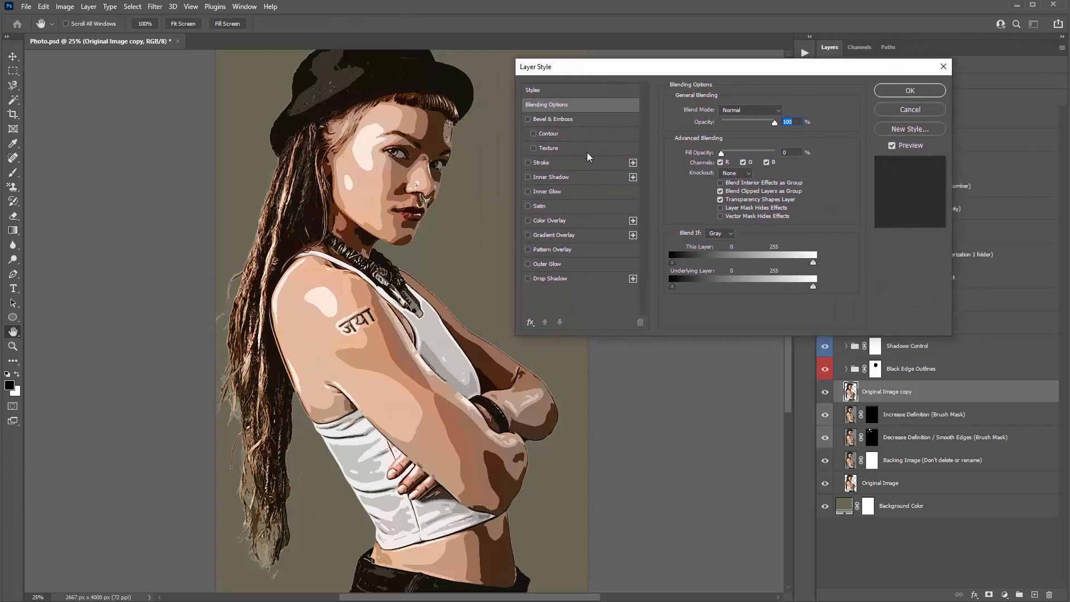
left_click(540, 166)
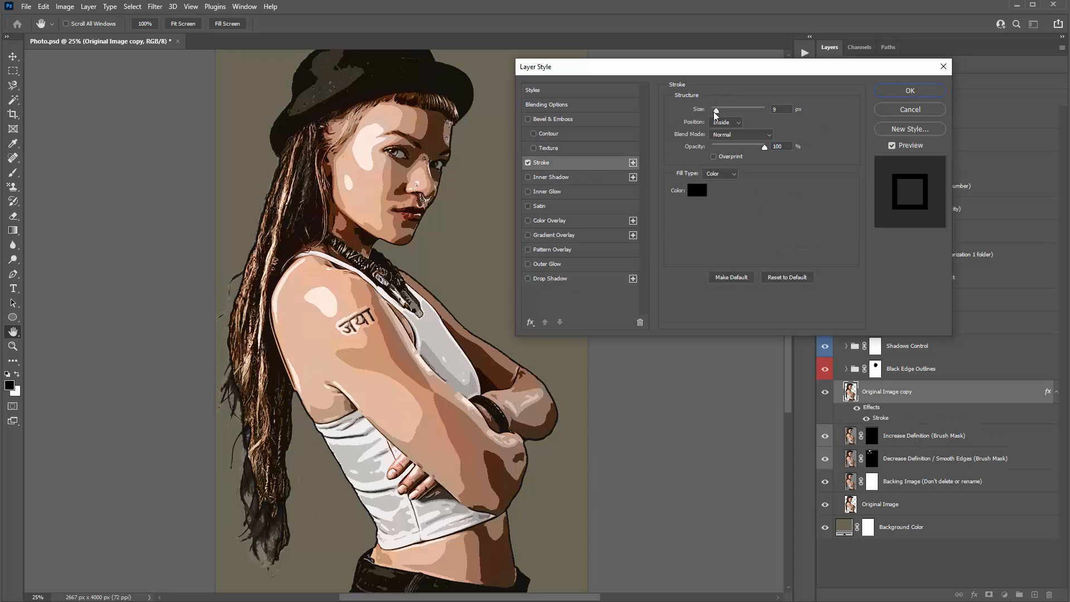
left_click_drag(717, 111, 717, 112)
- Try the stroke on the Original Image copy layer with its position set to Outside
left_click(734, 123)
left_click(729, 134)
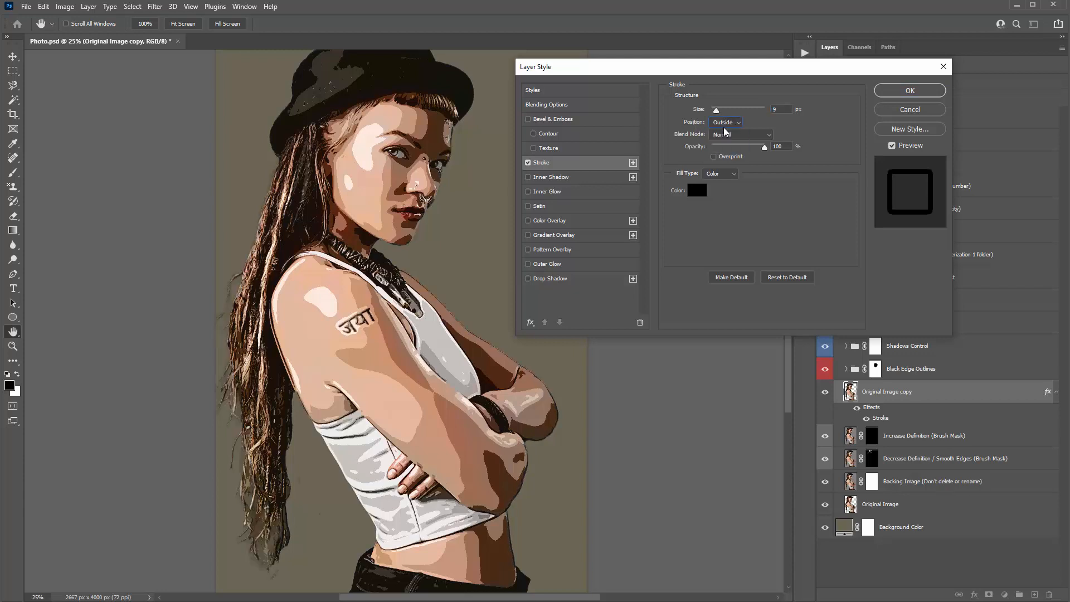
scroll(724, 123, "down", 1)
mouse_move(728, 72)
left_mouse_down()
mouse_move(587, 73)
mouse_move(761, 64)
left_mouse_up()
scroll(589, 122, "up", 1)
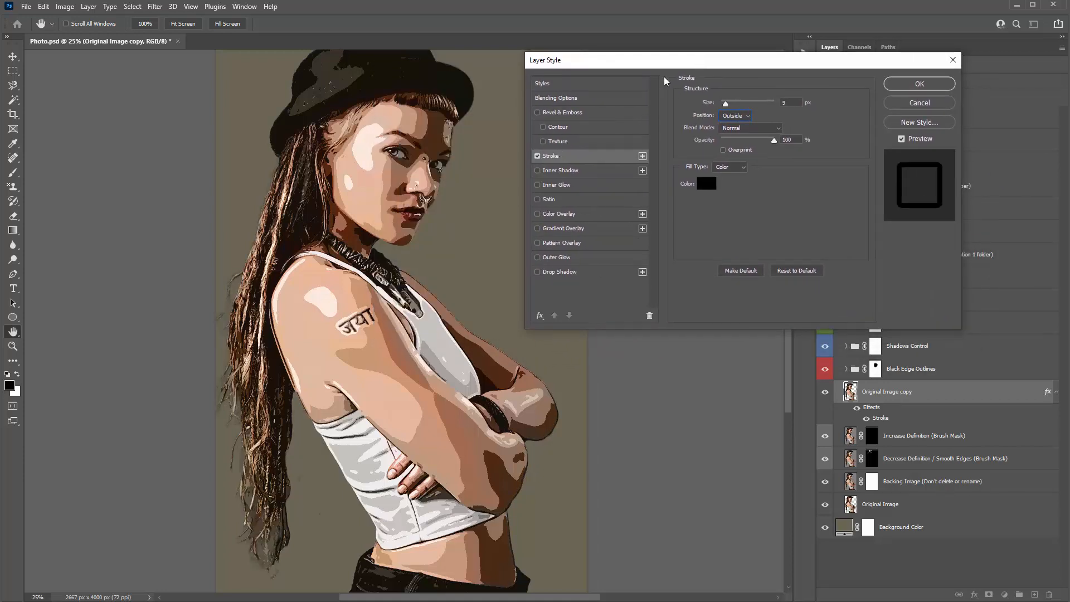
left_click_drag(664, 59, 434, 79)
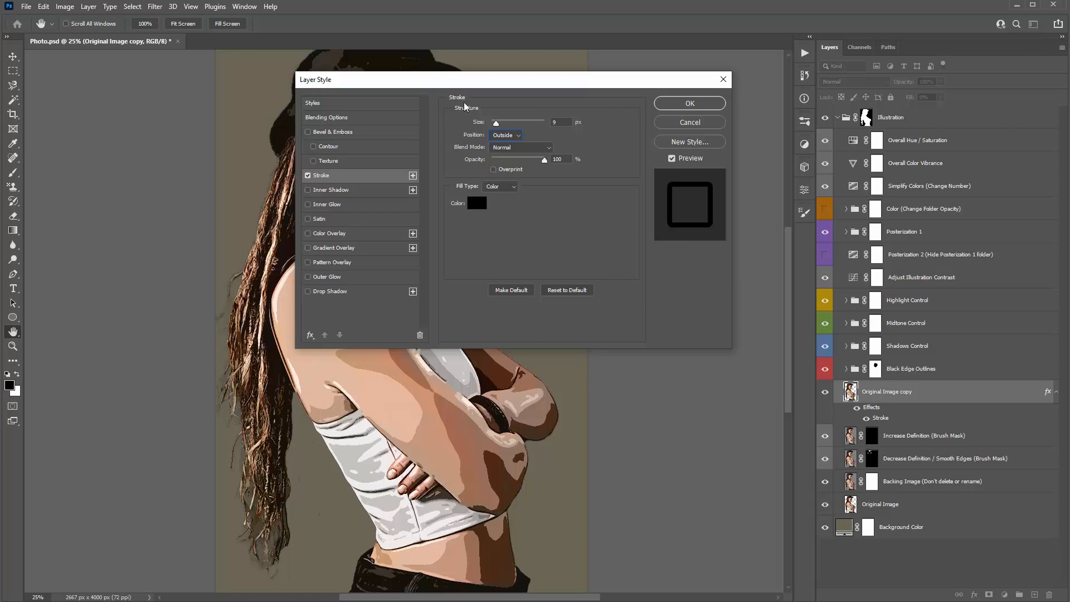
left_click_drag(462, 86, 489, 93)
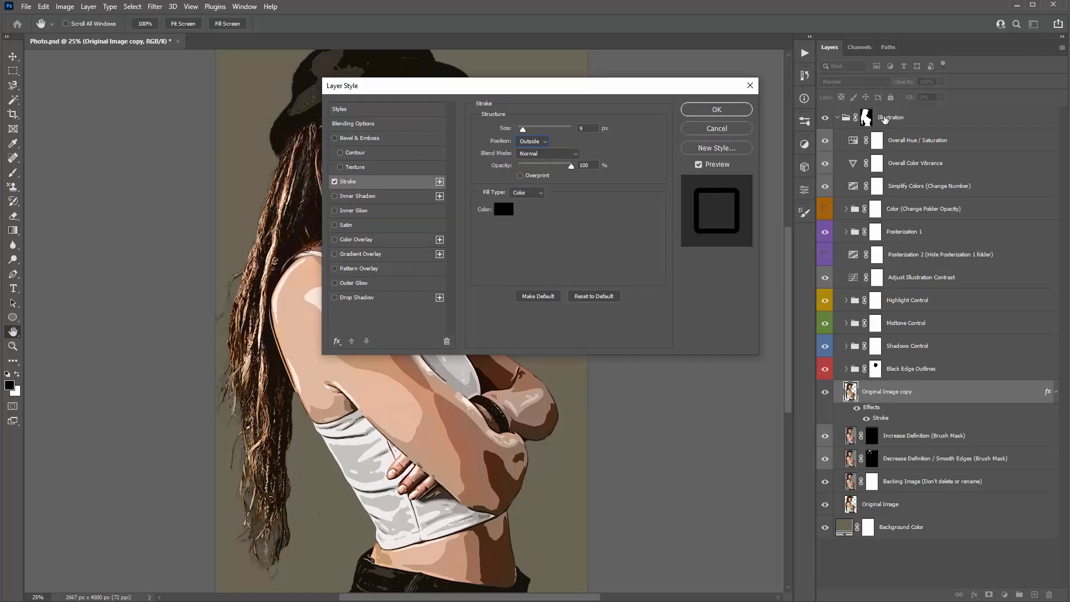
left_click_drag(617, 93, 771, 70)
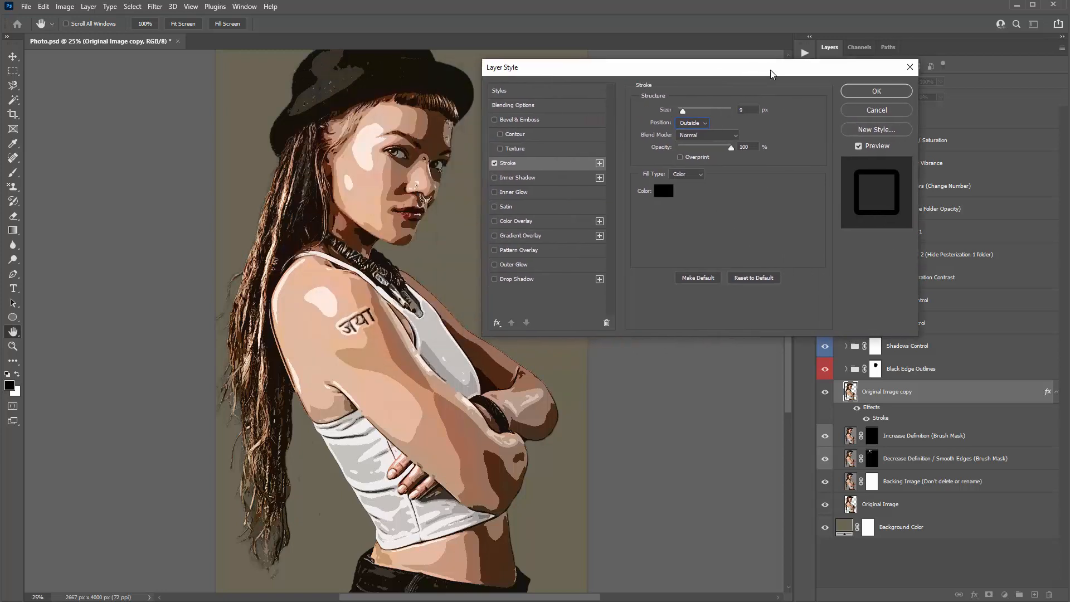
- Set the stroke's position to Inside, keep its size at 9 px and apply the layer style
left_click(692, 122)
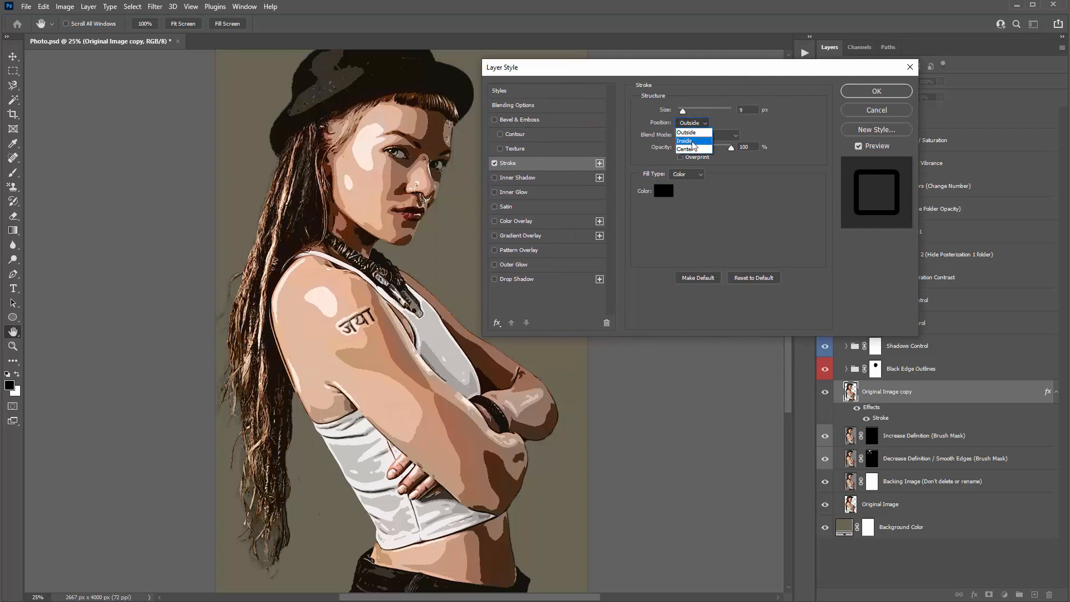
left_click(692, 142)
left_click_drag(590, 68, 627, 68)
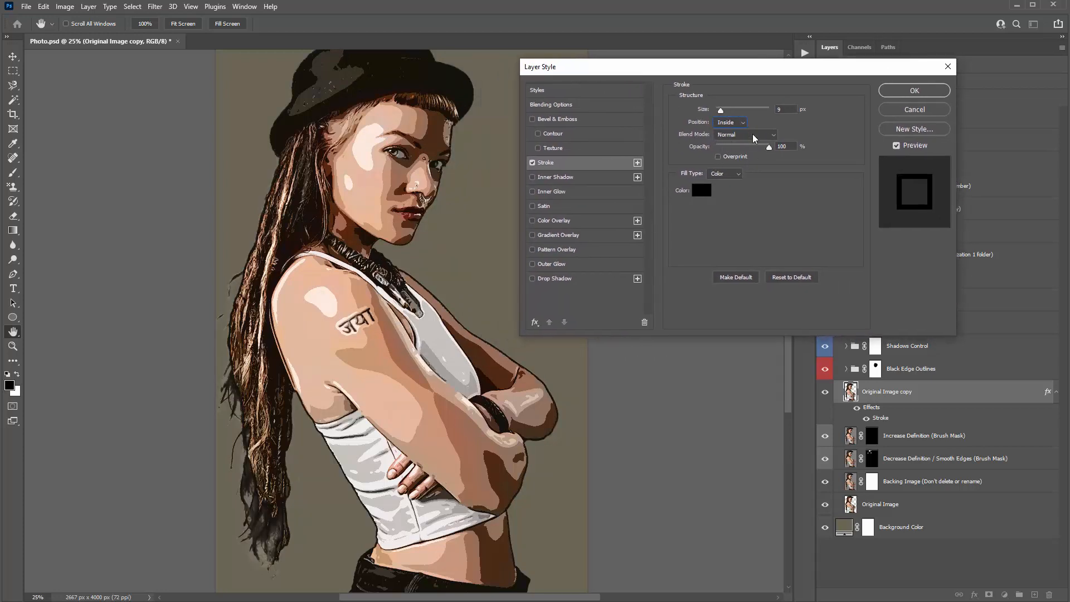
left_click_drag(720, 107, 721, 109)
left_click(929, 91)
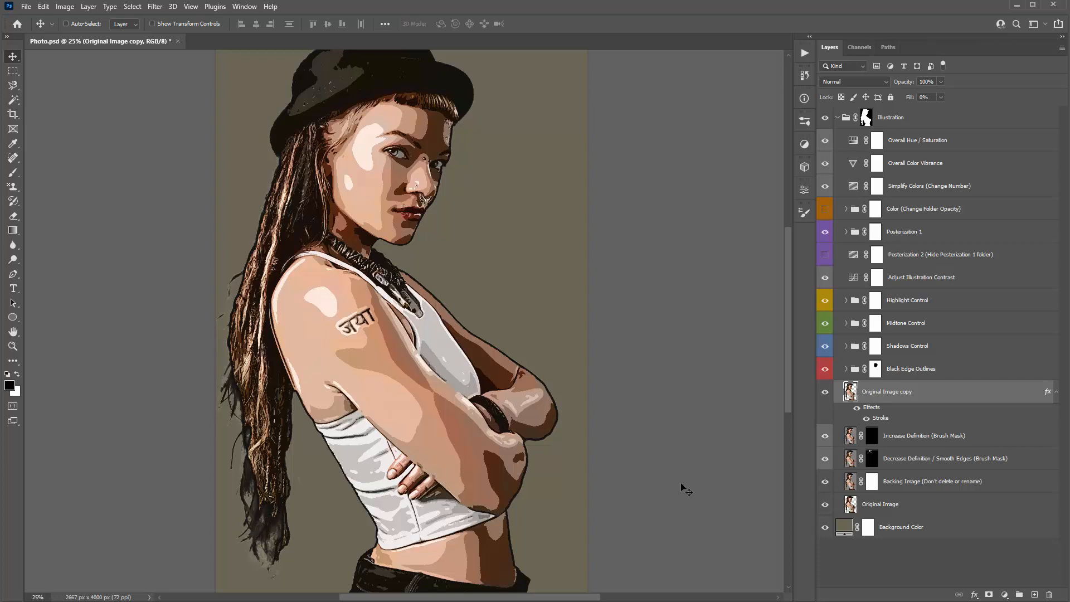
- Add a layer mask to Original Image copy, paint black over the lower dreadlocks with a 175 px brush, and inspect the mask alone
left_click(990, 594)
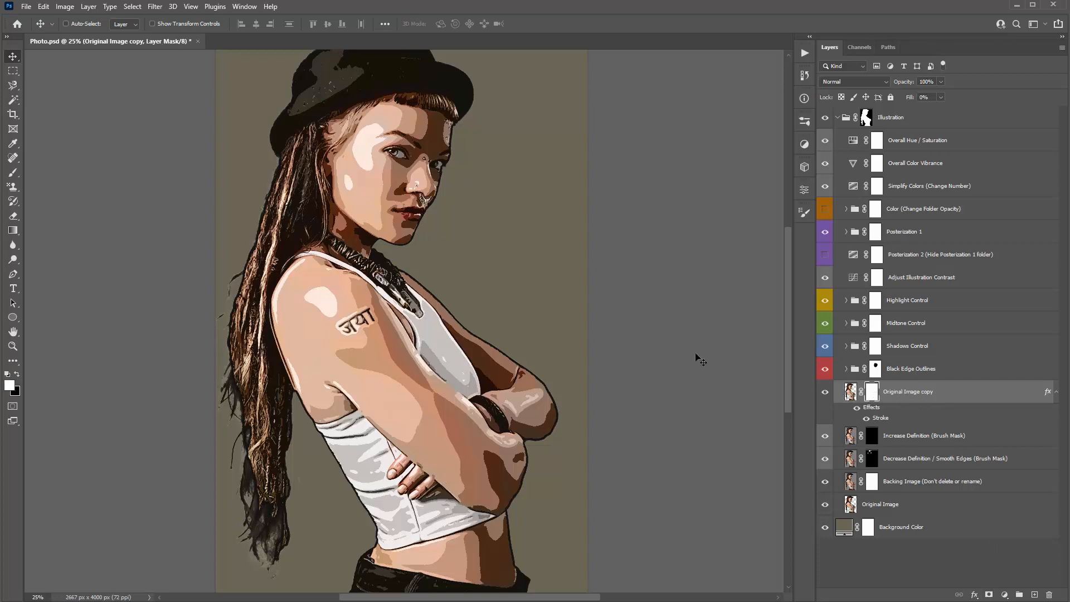
key("b")
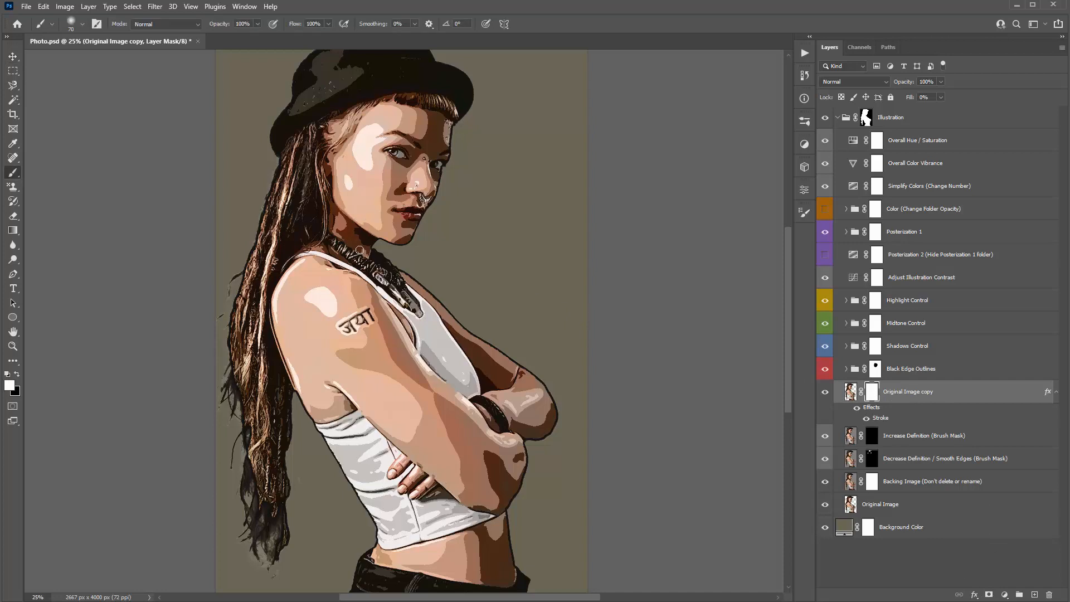
key("bracketright")
key("bracketright")
key("bracketright")
key("bracketright")
key("bracketright")
key("bracketright")
key("x")
mouse_move(239, 457)
left_mouse_down()
mouse_move(247, 531)
mouse_move(244, 504)
mouse_move(257, 552)
mouse_move(264, 511)
mouse_move(271, 554)
mouse_move(278, 492)
mouse_move(268, 539)
mouse_move(241, 455)
mouse_move(259, 496)
mouse_move(254, 465)
mouse_move(249, 495)
left_mouse_up()
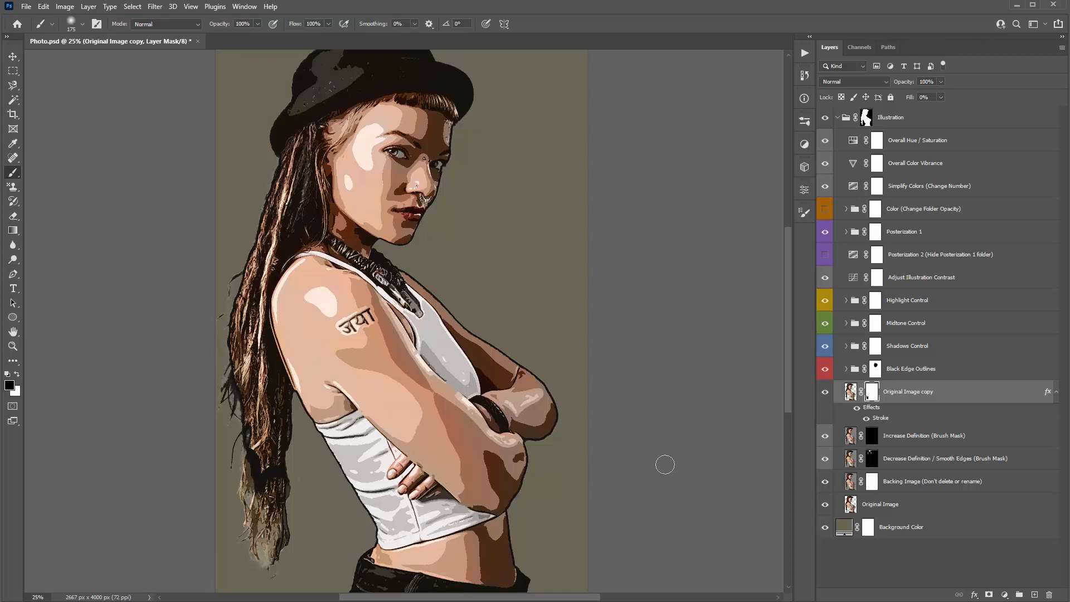
left_click(870, 396, "alt")
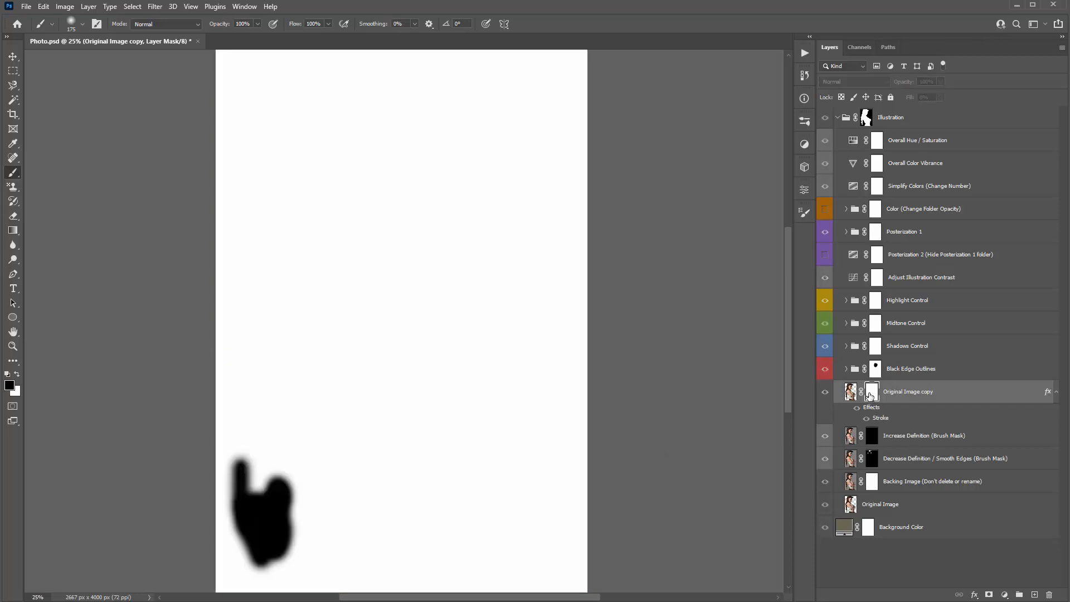
left_click(871, 396, "alt")
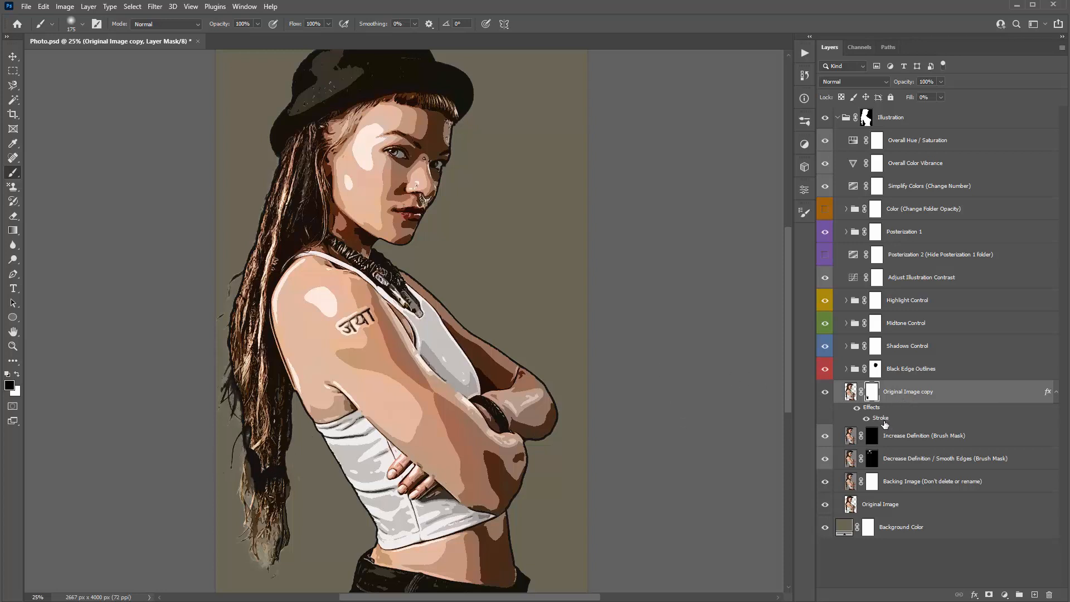
left_click(871, 394, "alt")
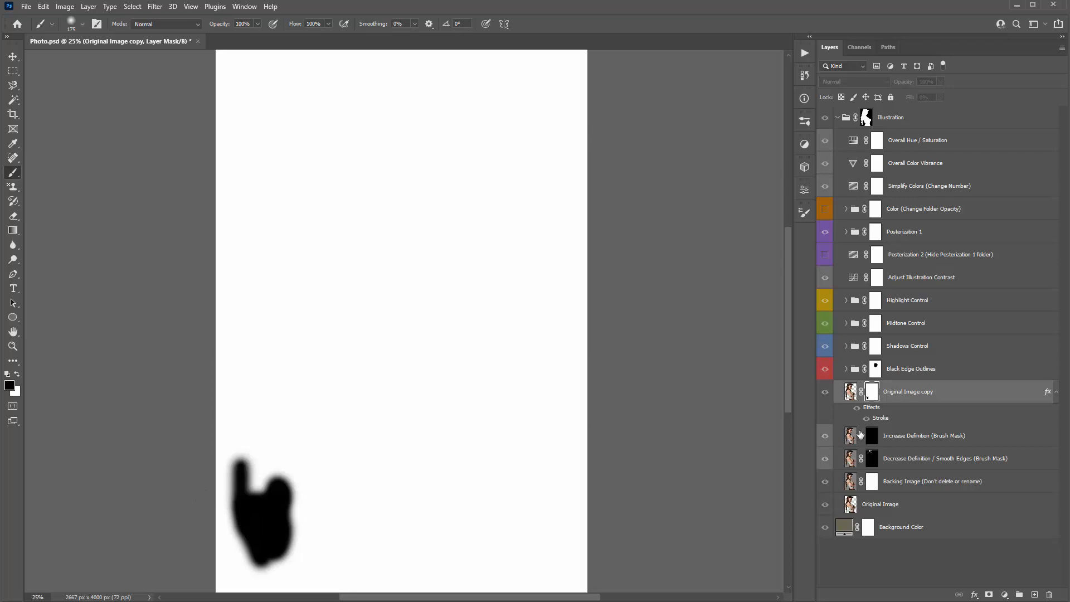
- Put the Original Image copy layer into its own group and add a layer mask to that group
left_click(846, 396)
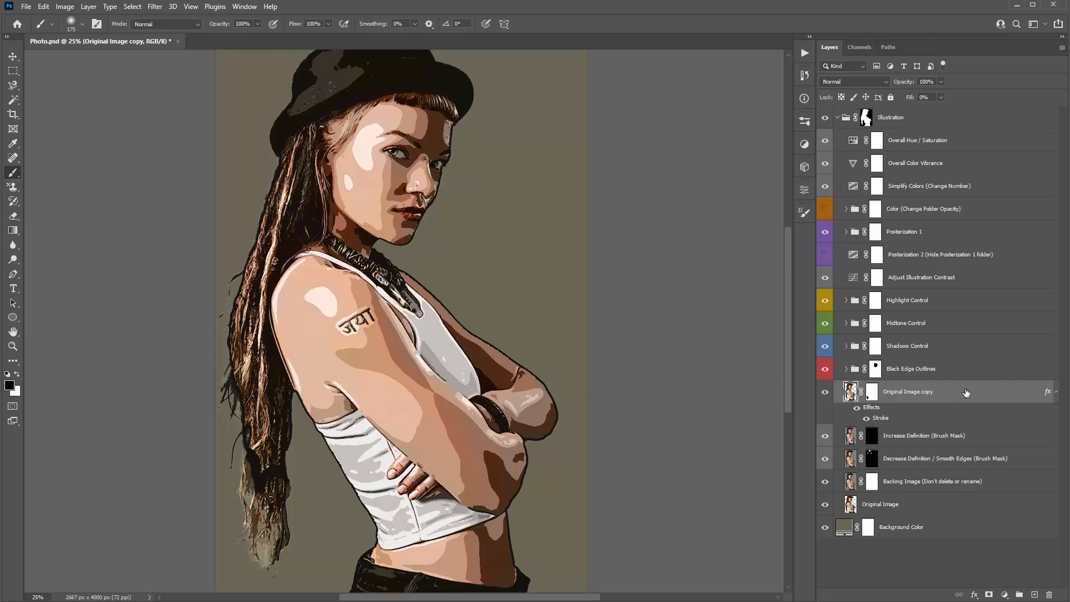
key("ctrl+g")
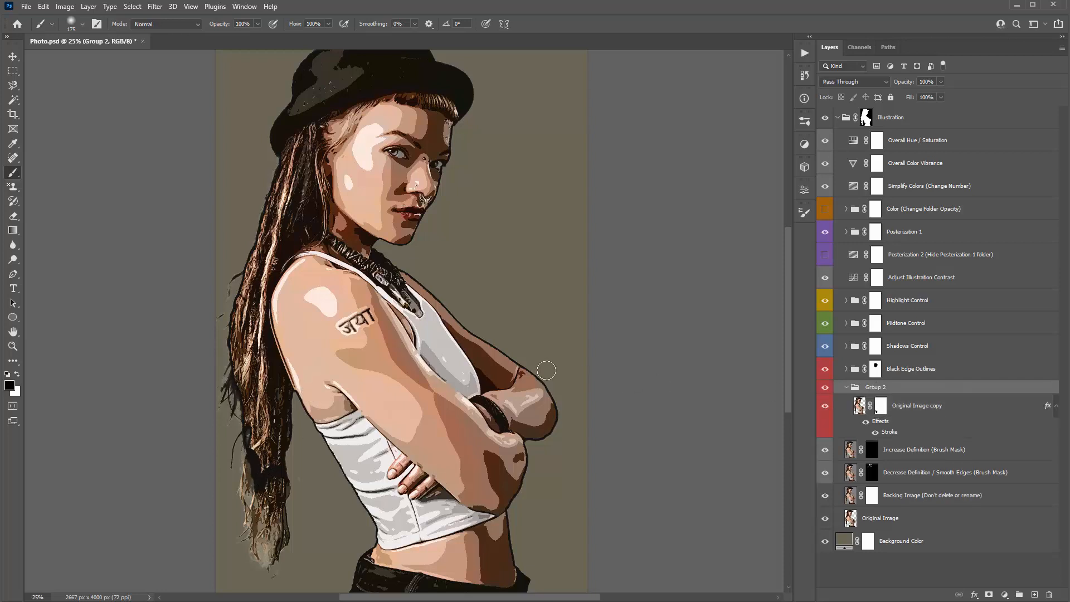
left_click(990, 595)
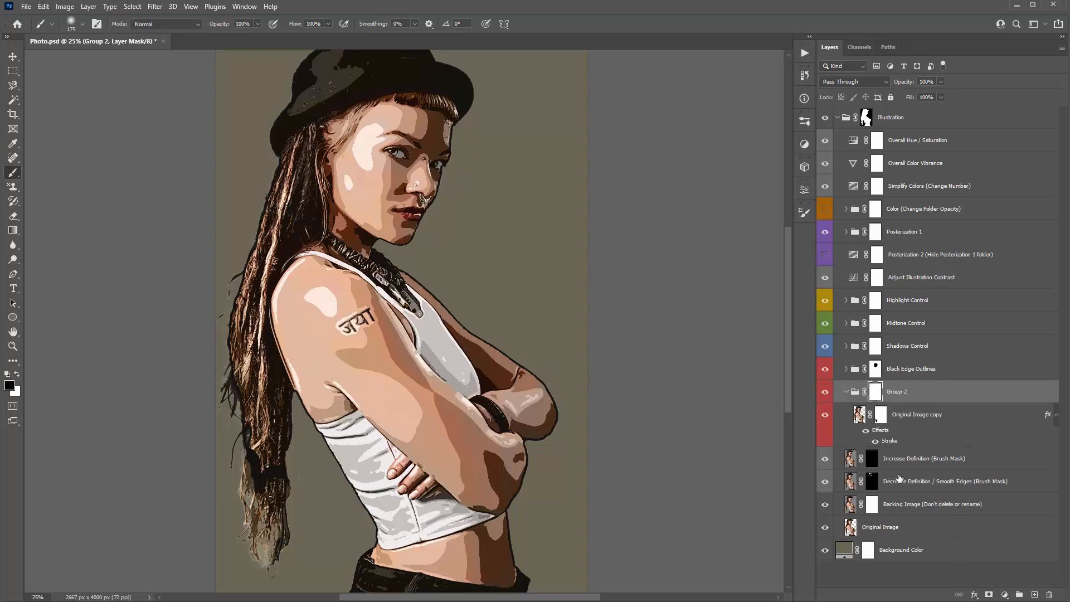
- Disable the Original Image copy layer's mask and paint black on the Group 2 mask along the outer edge of the dreadlocks
left_click(881, 419)
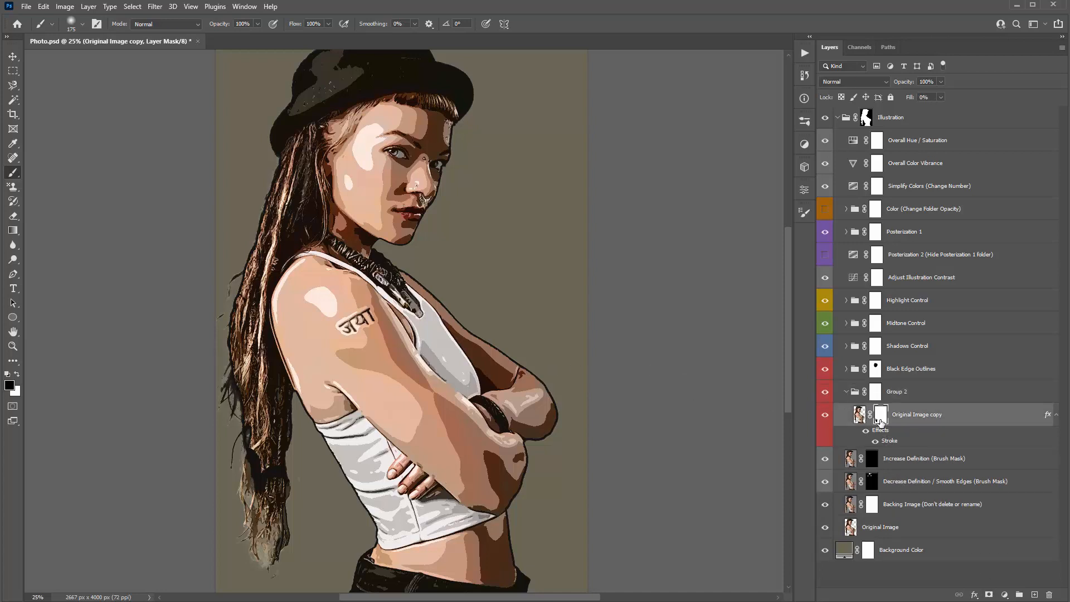
left_click(881, 419, "shift")
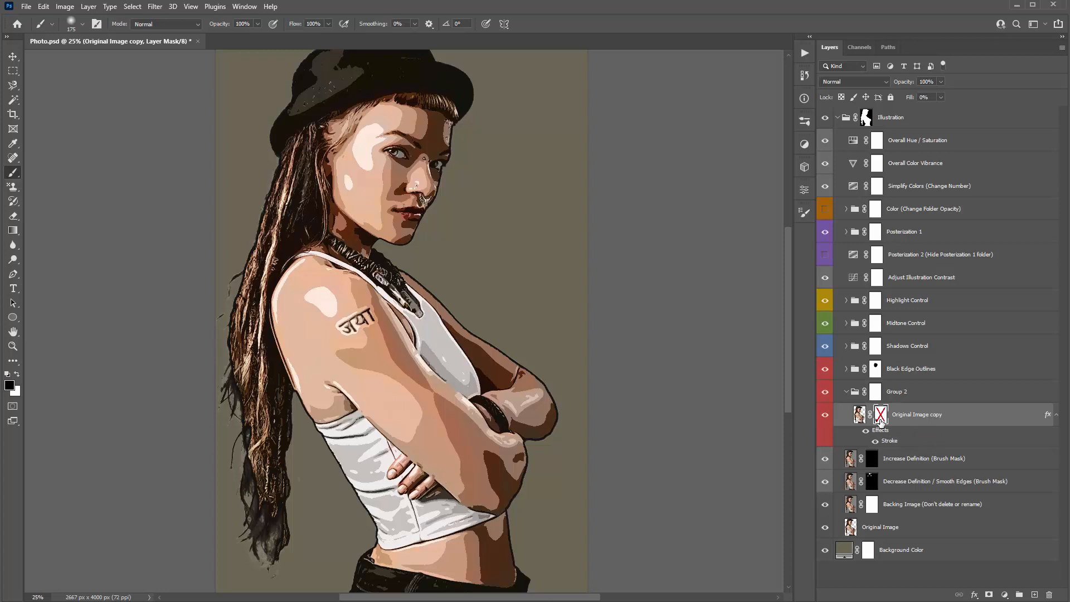
left_click(876, 393)
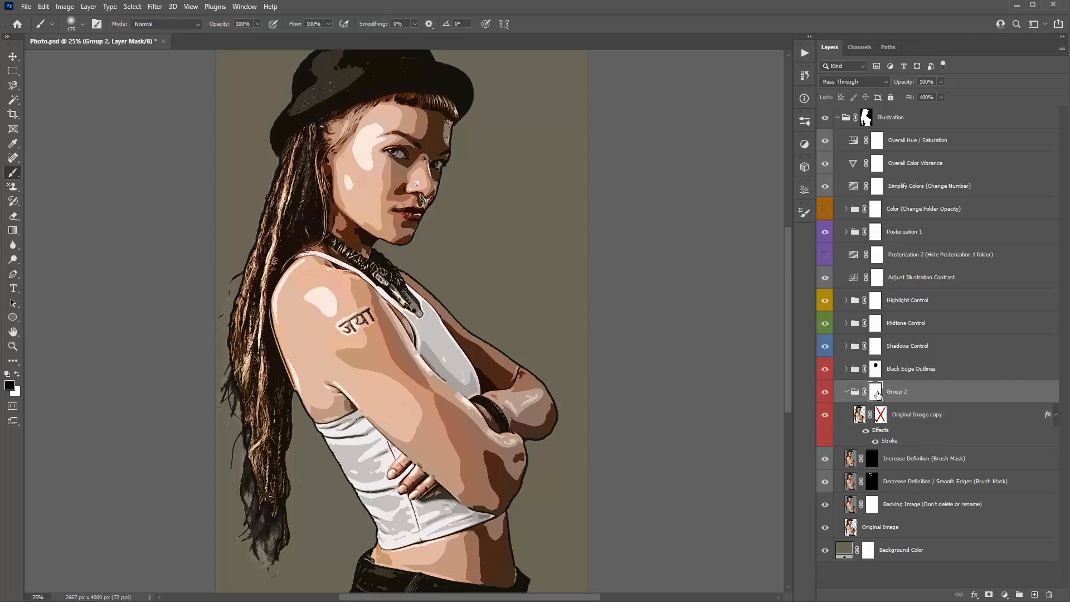
mouse_move(240, 491)
left_mouse_down()
mouse_move(263, 569)
mouse_move(293, 478)
mouse_move(281, 463)
mouse_move(251, 480)
mouse_move(221, 404)
mouse_move(233, 382)
mouse_move(208, 385)
mouse_move(228, 294)
mouse_move(211, 299)
mouse_move(215, 273)
left_mouse_up()
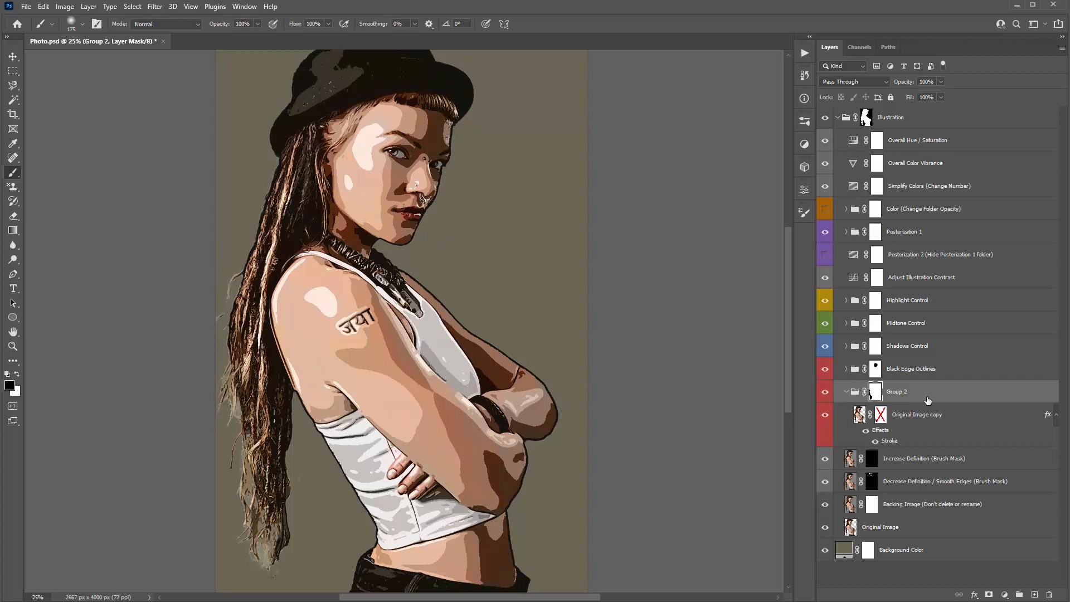
left_click(846, 392)
key("v")
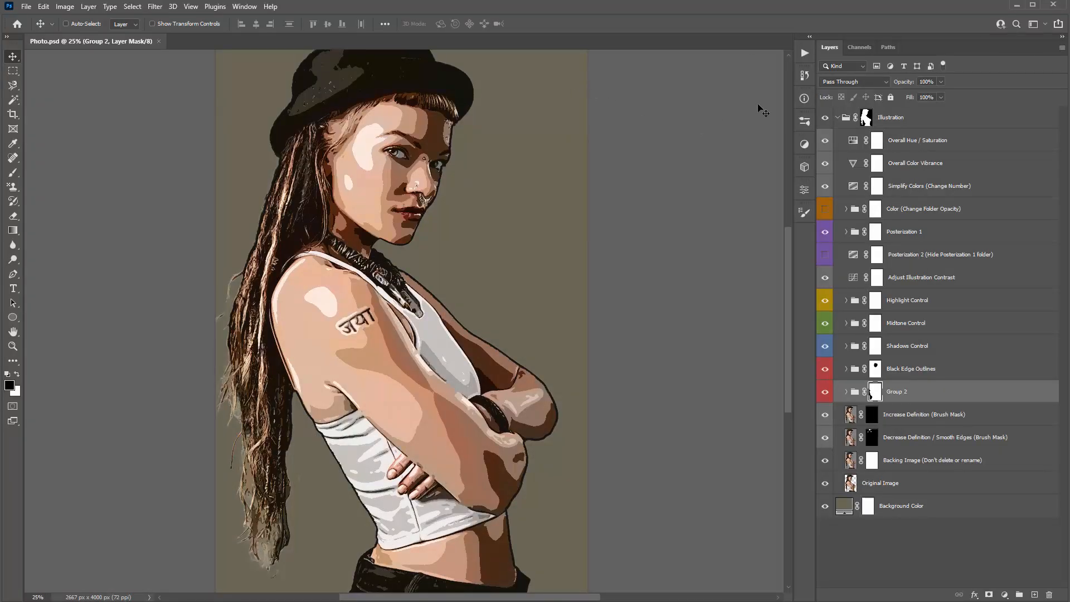
- Run the CREATE EDGE STYLES action of the Illustration Photo Effect set through to completion
left_click(808, 52)
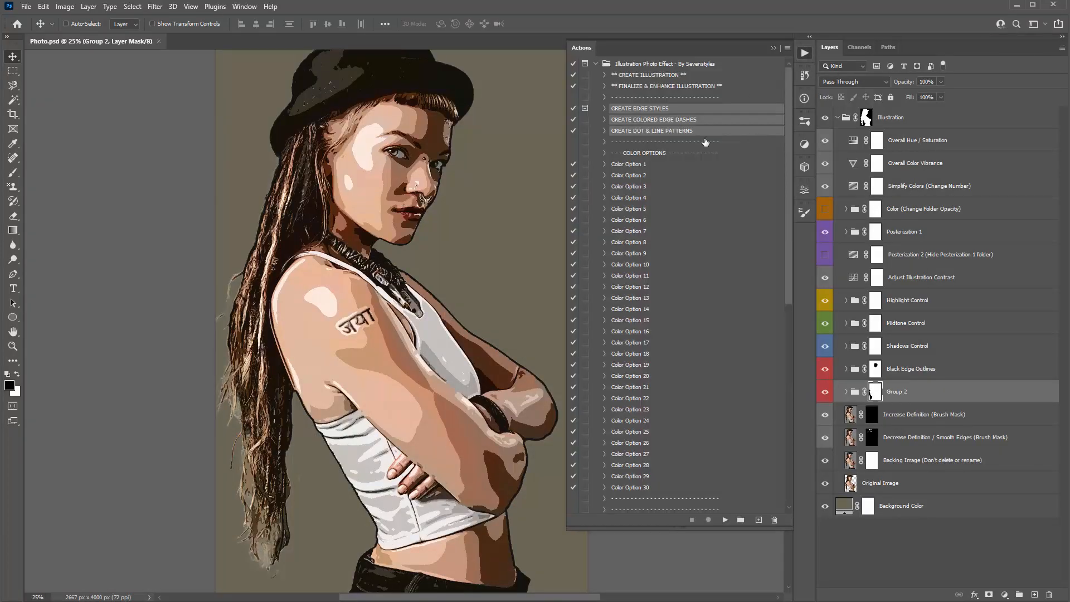
left_click(677, 87)
left_click(647, 110)
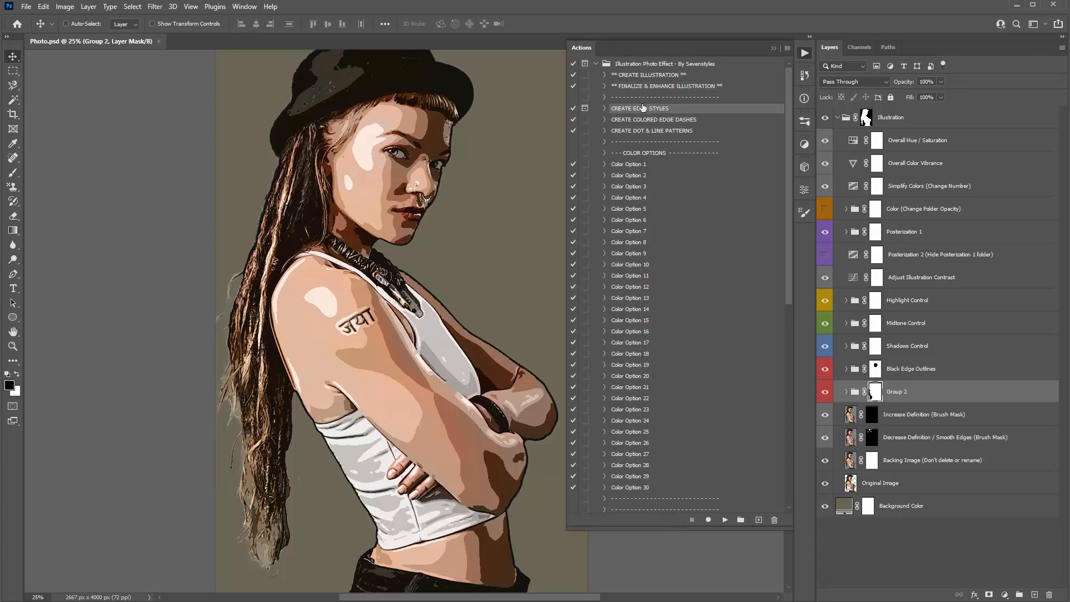
left_click(725, 520)
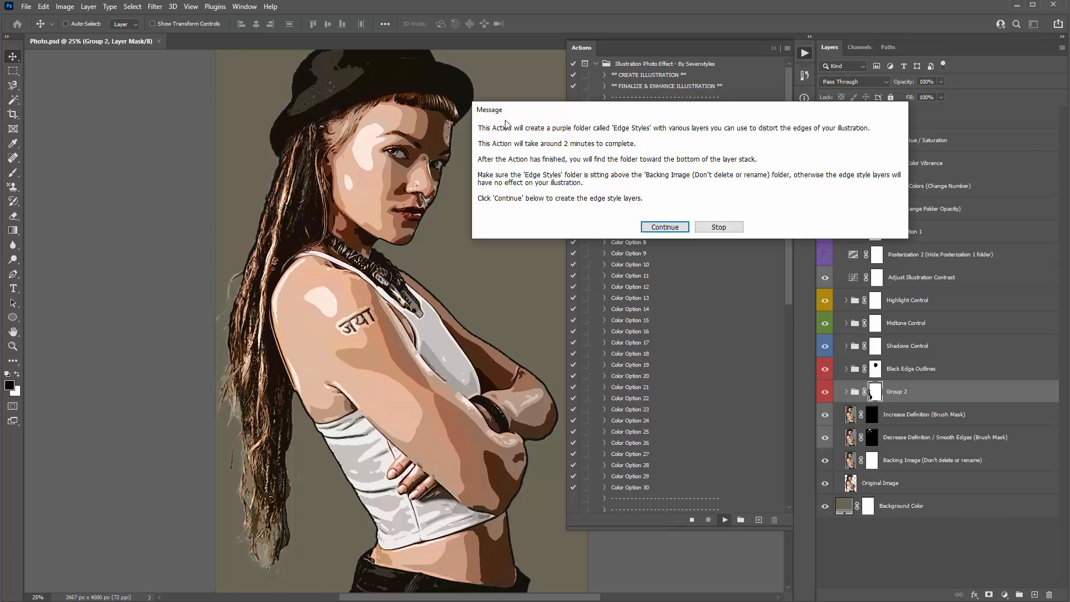
left_click_drag(524, 113, 529, 85)
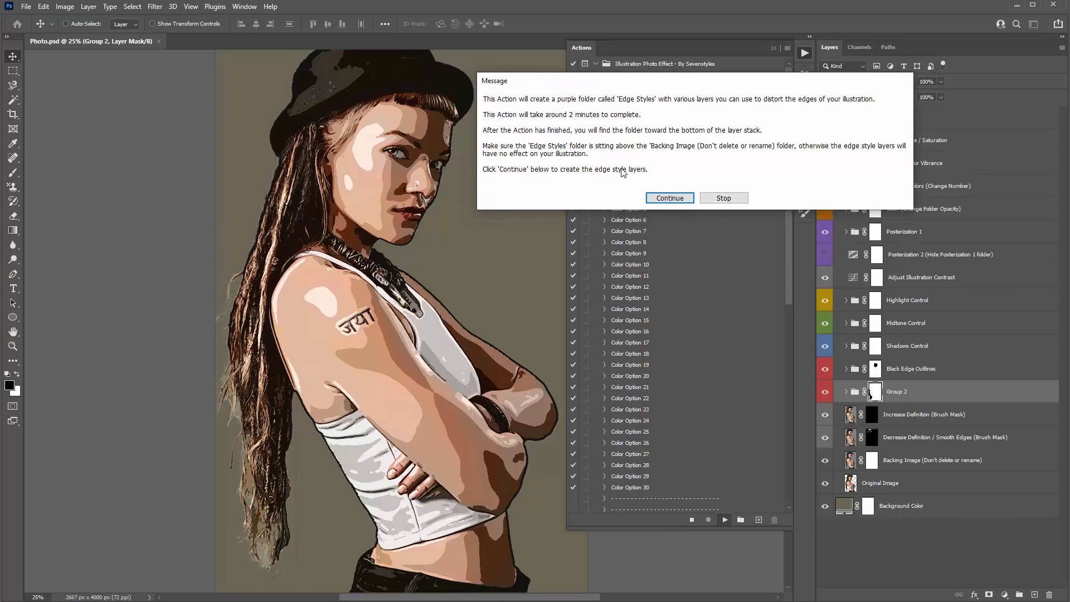
left_click(668, 196)
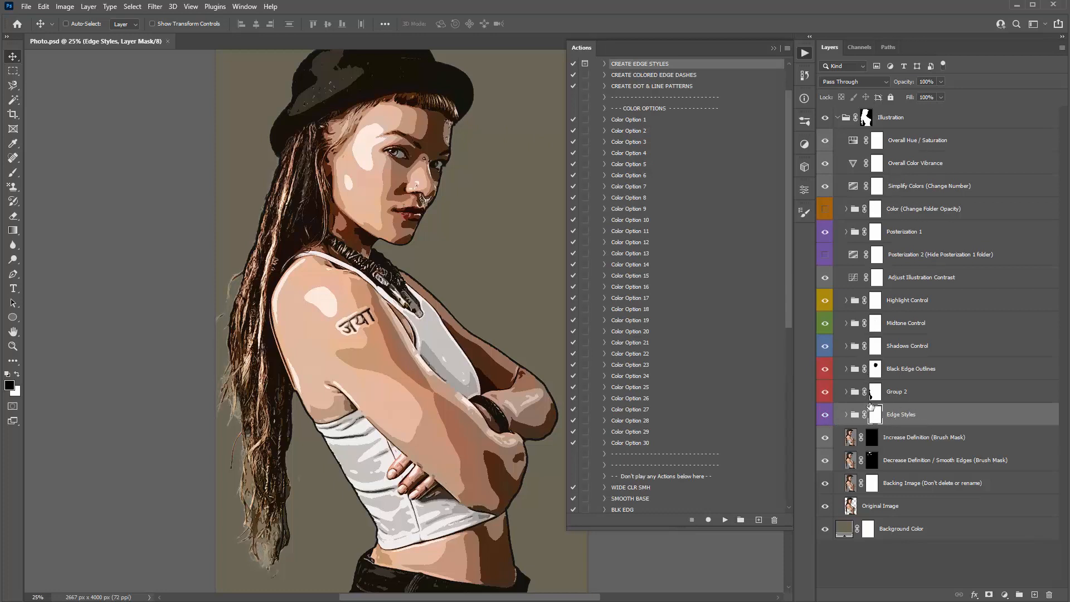
left_click(774, 50)
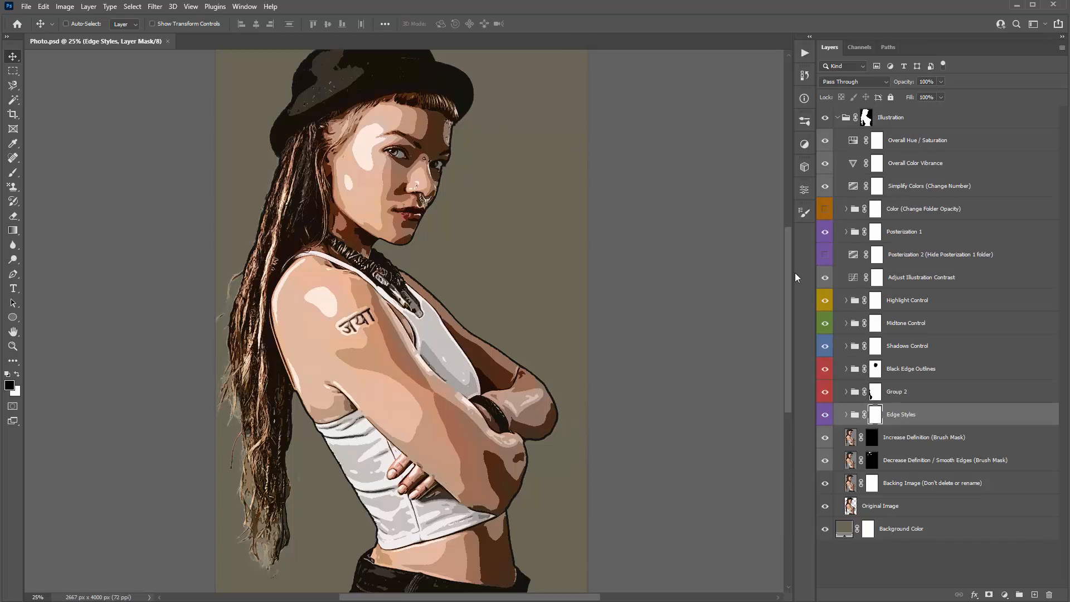
- Expand the Edge Styles folder, examine its layers from Thin Swirls 1 to Edge Style 10, and select Thin Swirls 1
left_click(931, 419)
left_click(847, 415)
scroll(919, 316, "down", 4)
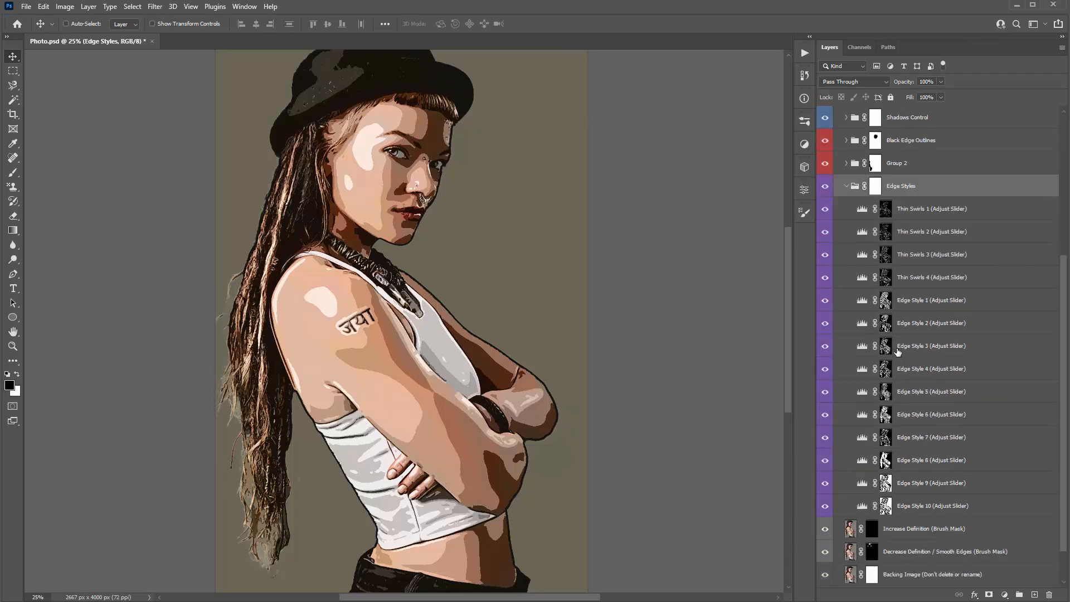
scroll(919, 316, "up", 1)
left_click(955, 240)
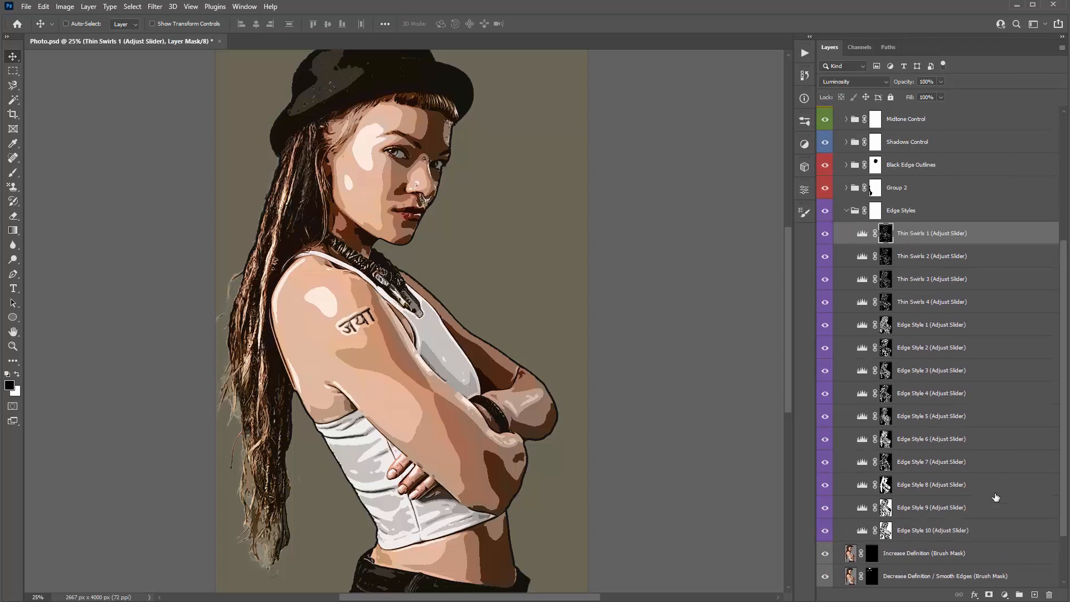
left_click(966, 530, "shift")
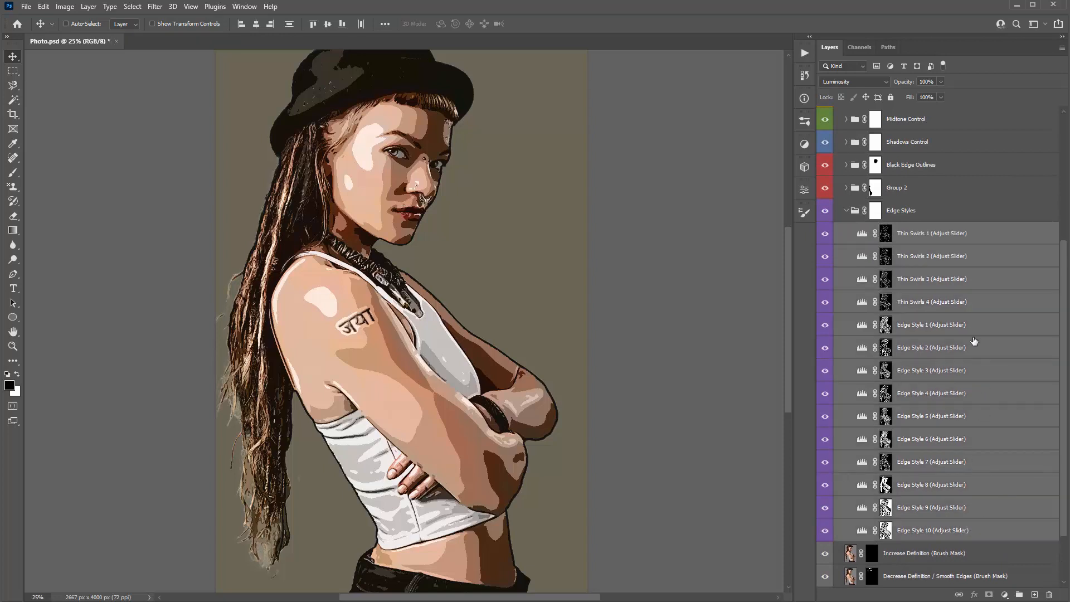
left_click(955, 240)
scroll(858, 223, "up", 2)
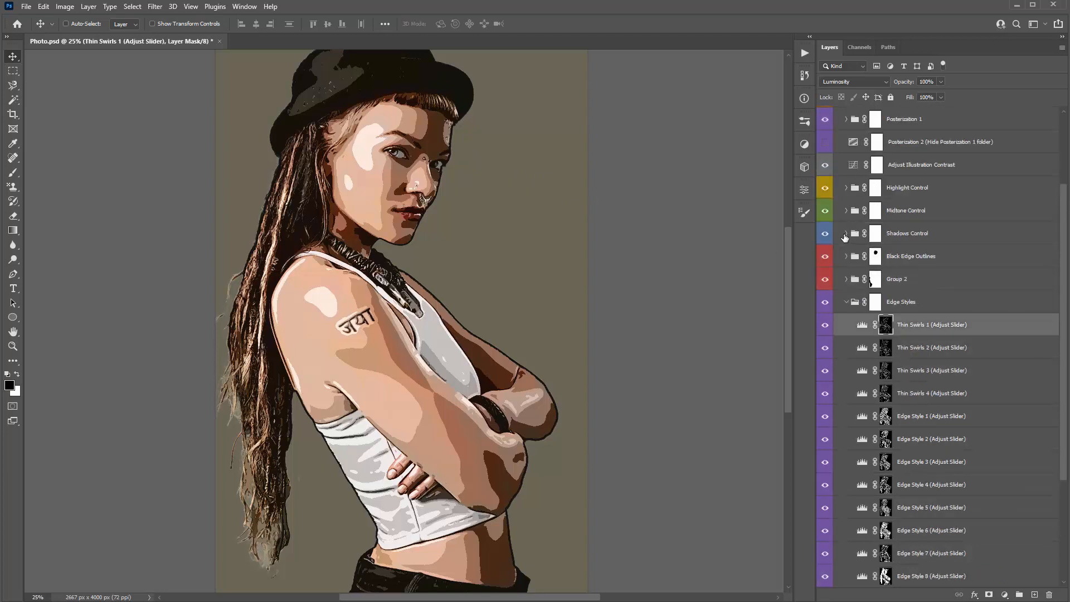
- Try darkening and brightening the Levels midtones of the Thin Swirls 4 layer, including a value of 0.83
scroll(845, 239, "down", 3)
left_click(905, 258)
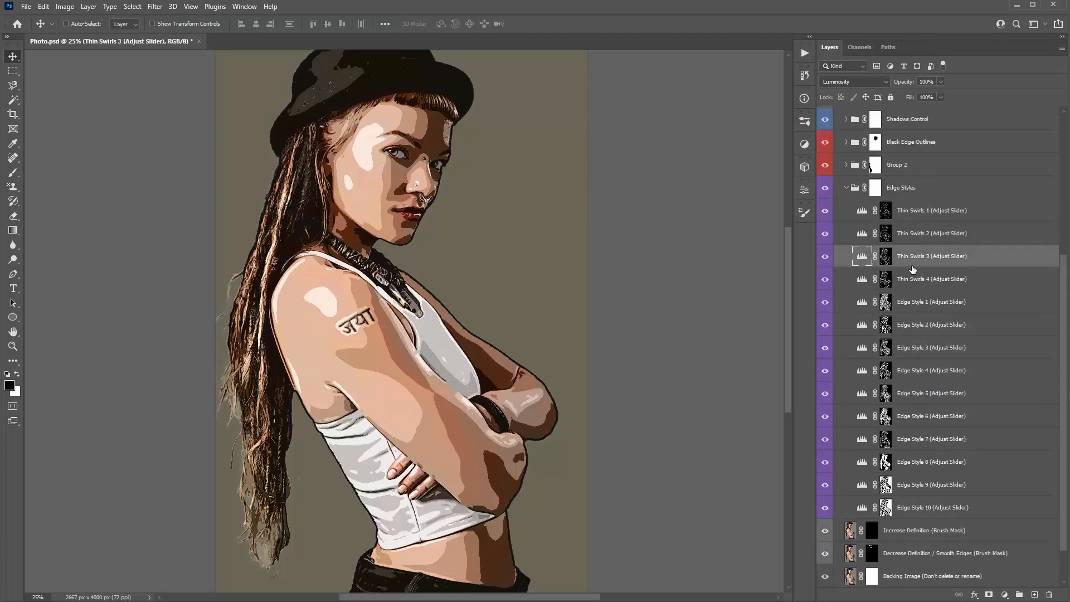
left_click(916, 285)
double_click(863, 279)
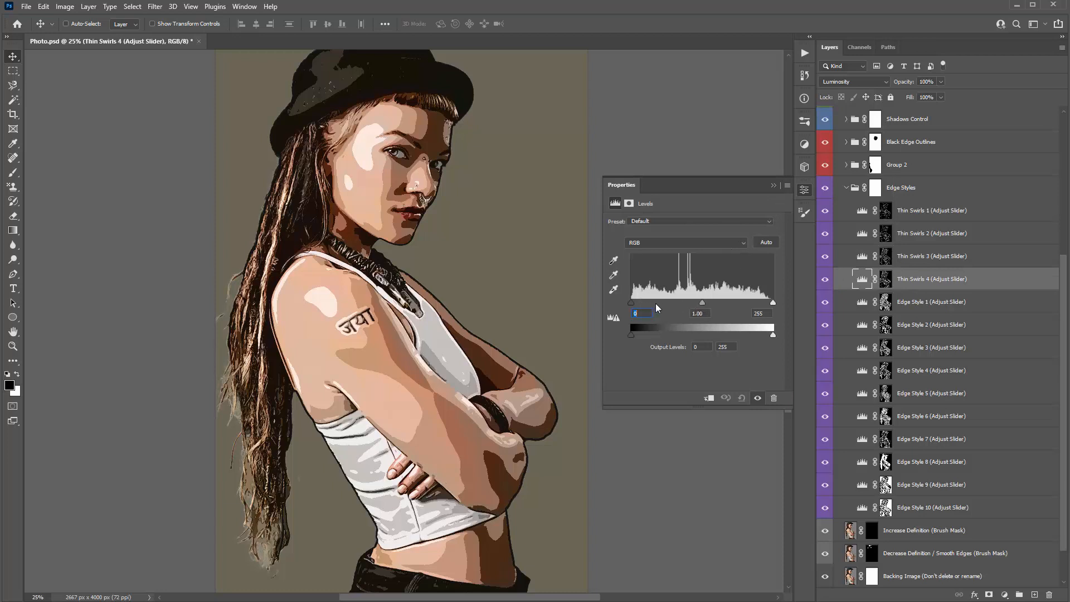
left_click_drag(700, 302, 711, 302)
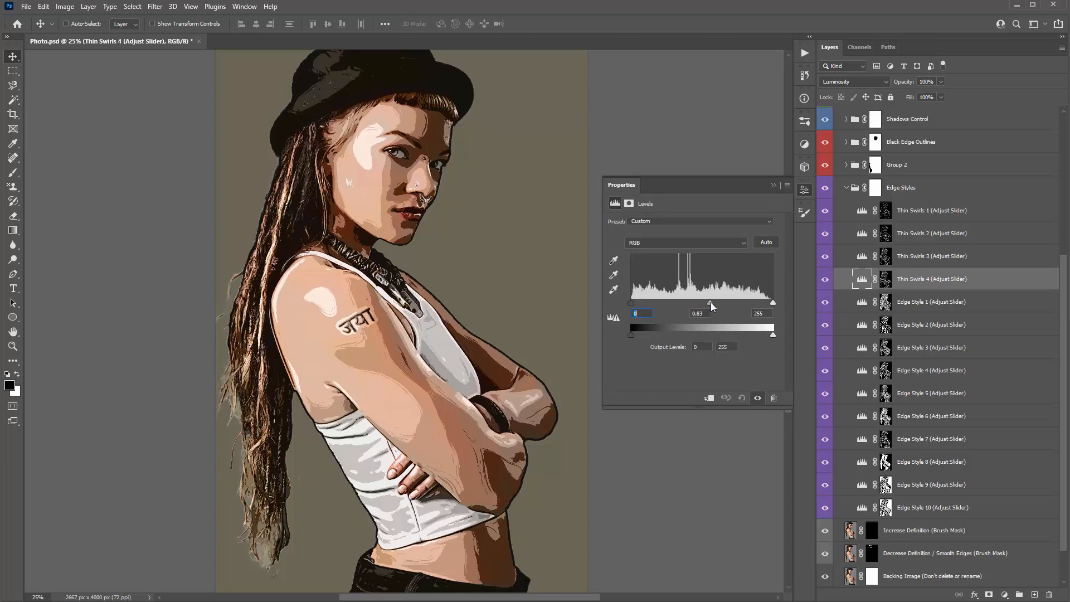
mouse_move(696, 302)
left_mouse_down()
mouse_move(687, 302)
mouse_move(715, 303)
mouse_move(691, 303)
left_mouse_up()
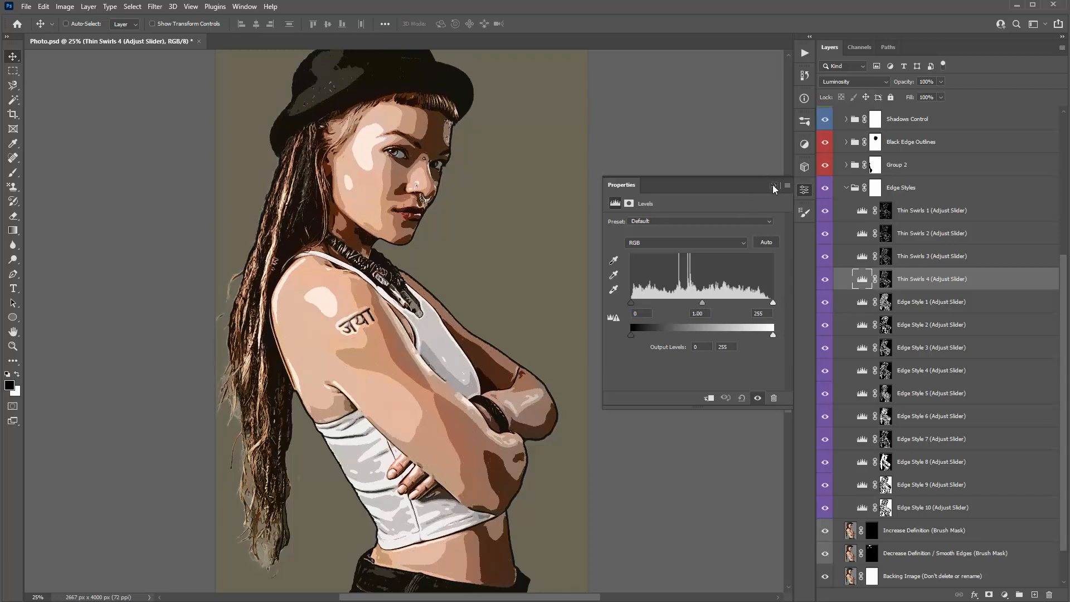
- Try a darker Levels midtone value of 0.91 on the Edge Style 1 layer
left_click(886, 302)
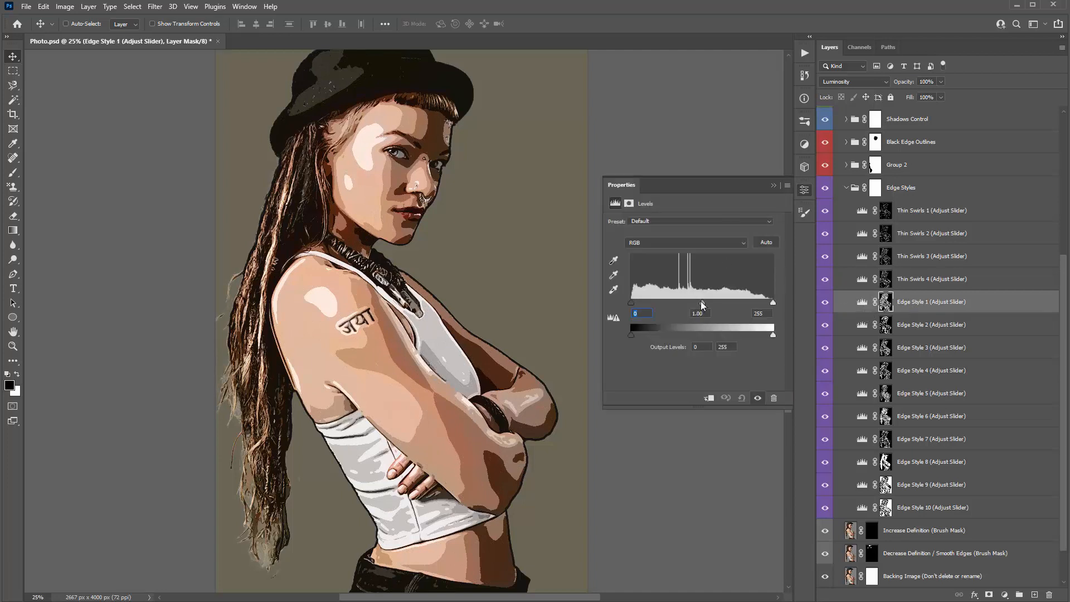
left_click_drag(702, 303, 708, 301)
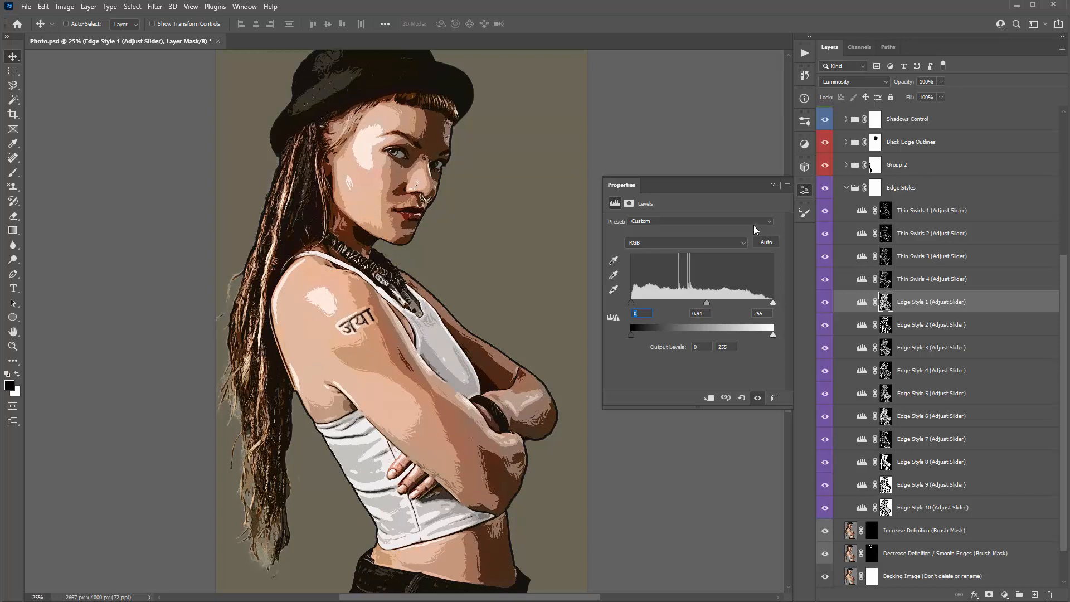
left_click(773, 186)
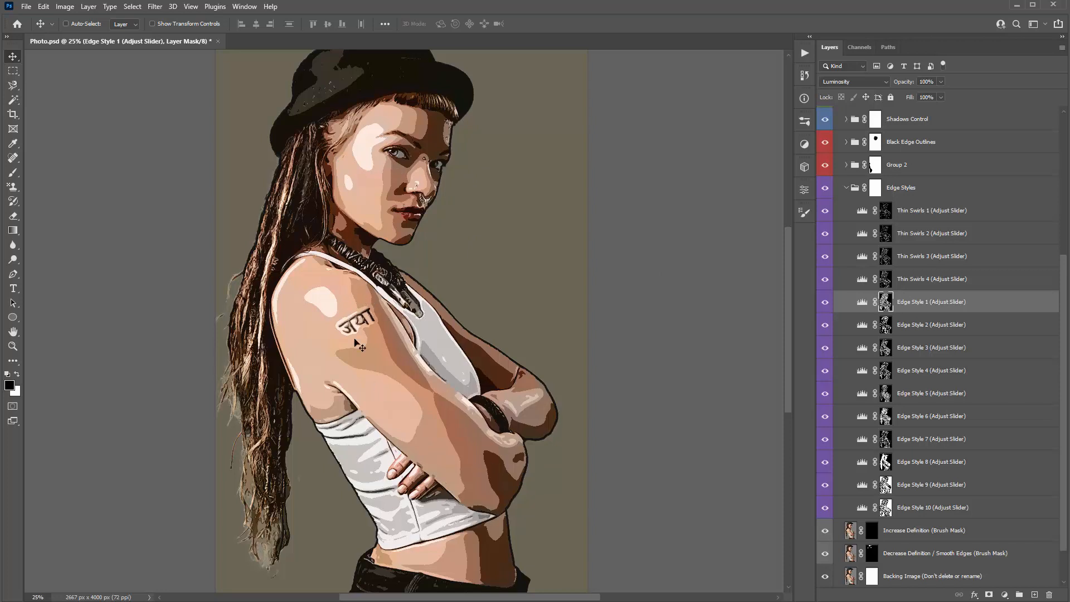
- Set the Levels midtone value of the Thin Swirls 4 layer to 0.77
double_click(861, 282)
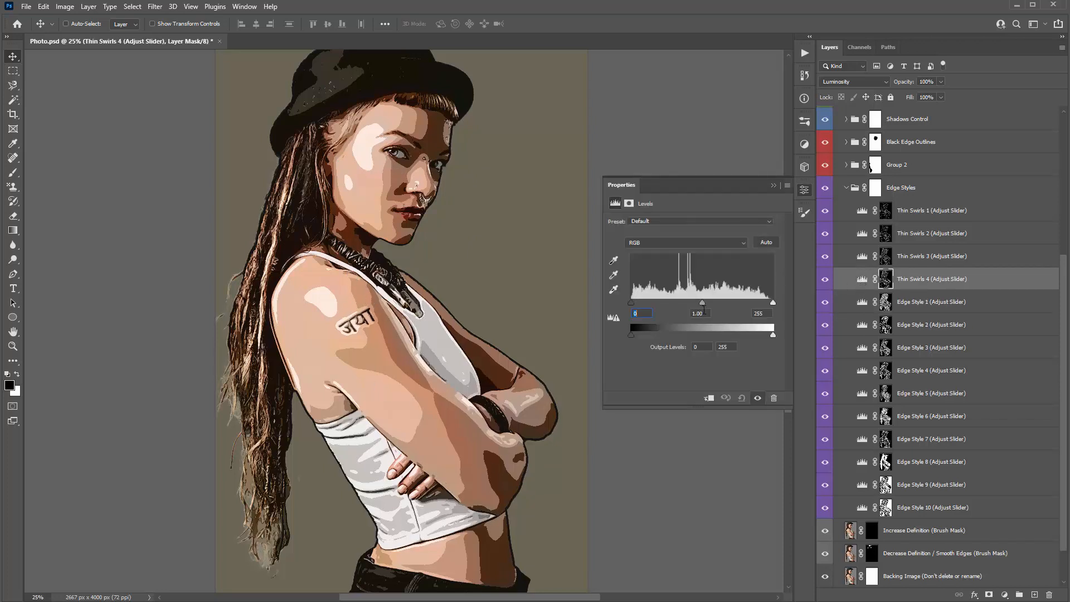
left_click_drag(703, 303, 714, 303)
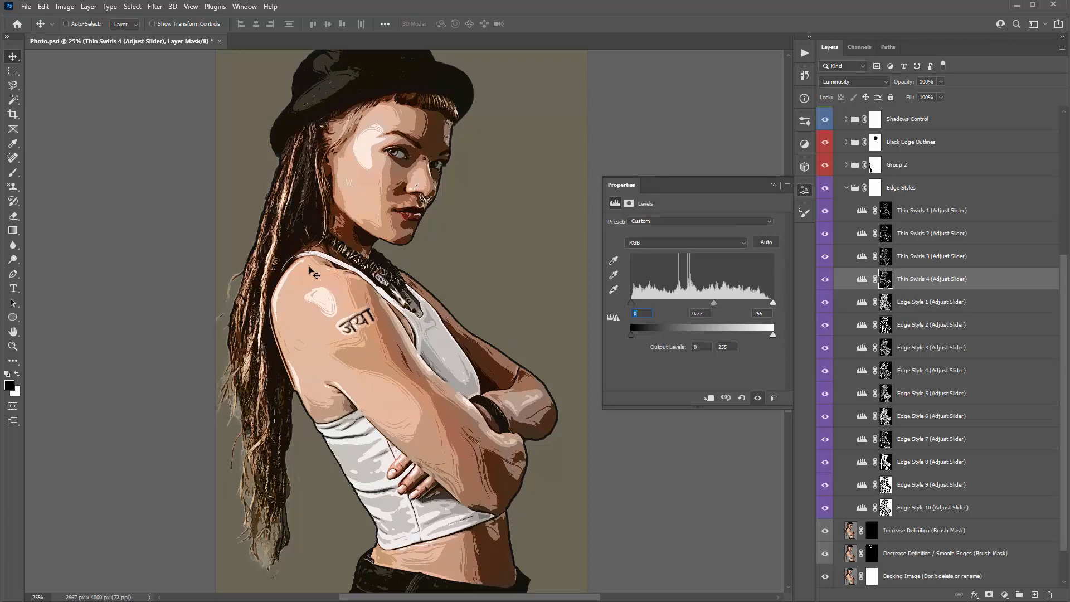
left_click(773, 184)
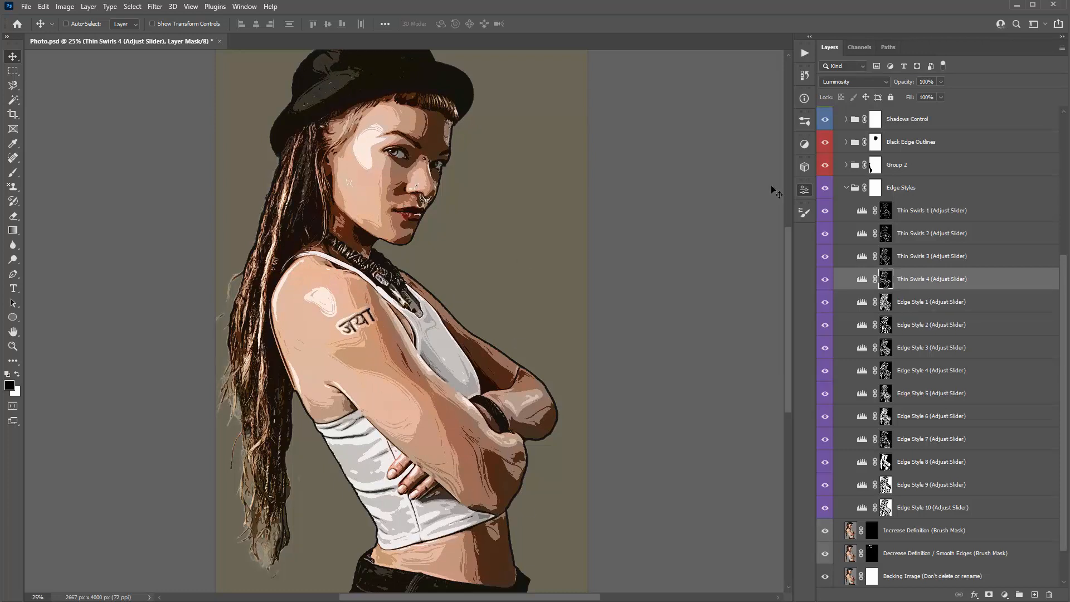
- Try putting Thin Swirls 4 in its own masked group and painting black over the face with a 400 px brush, undoing all of it
left_click(876, 193)
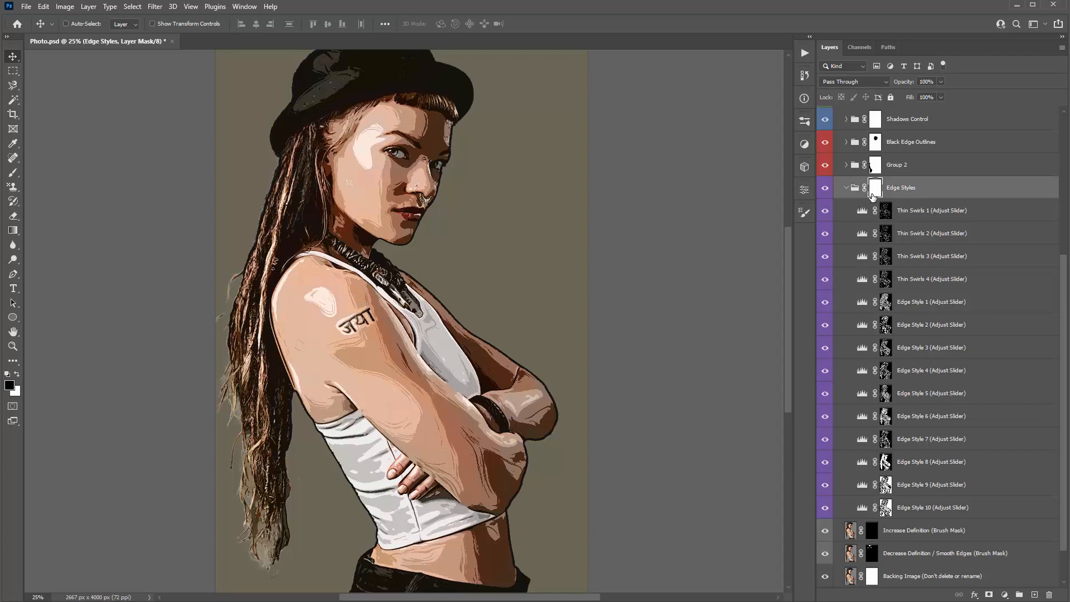
key("b")
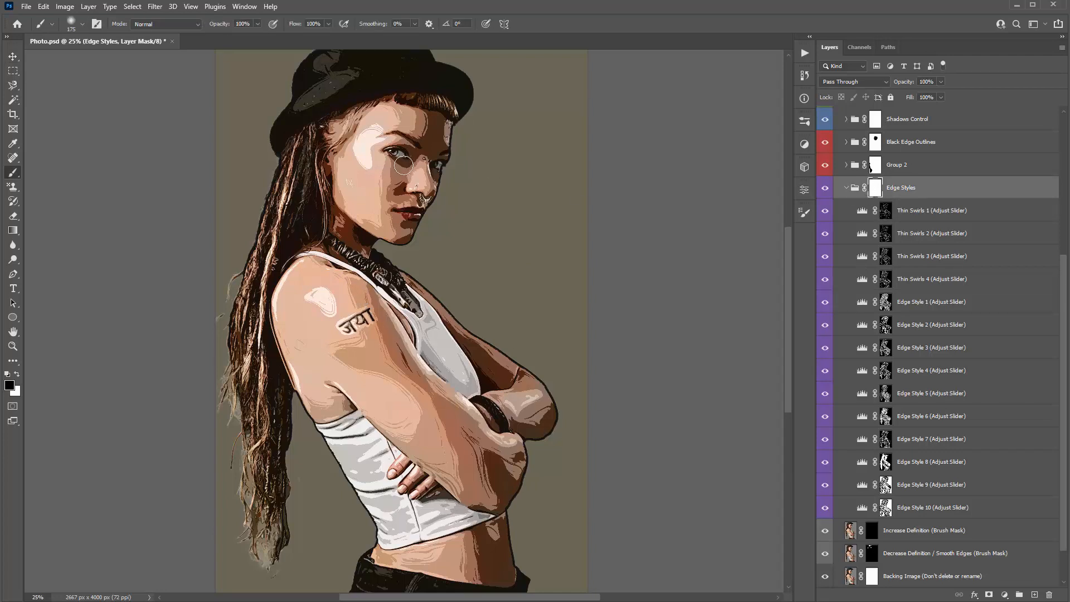
key("bracketright")
left_click(977, 284)
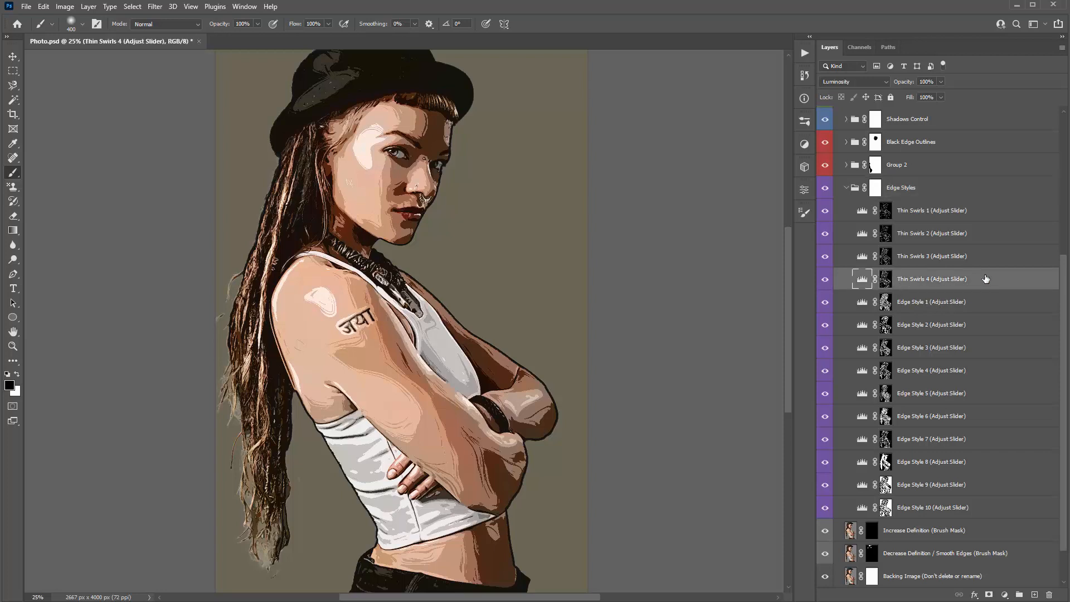
key("ctrl+g")
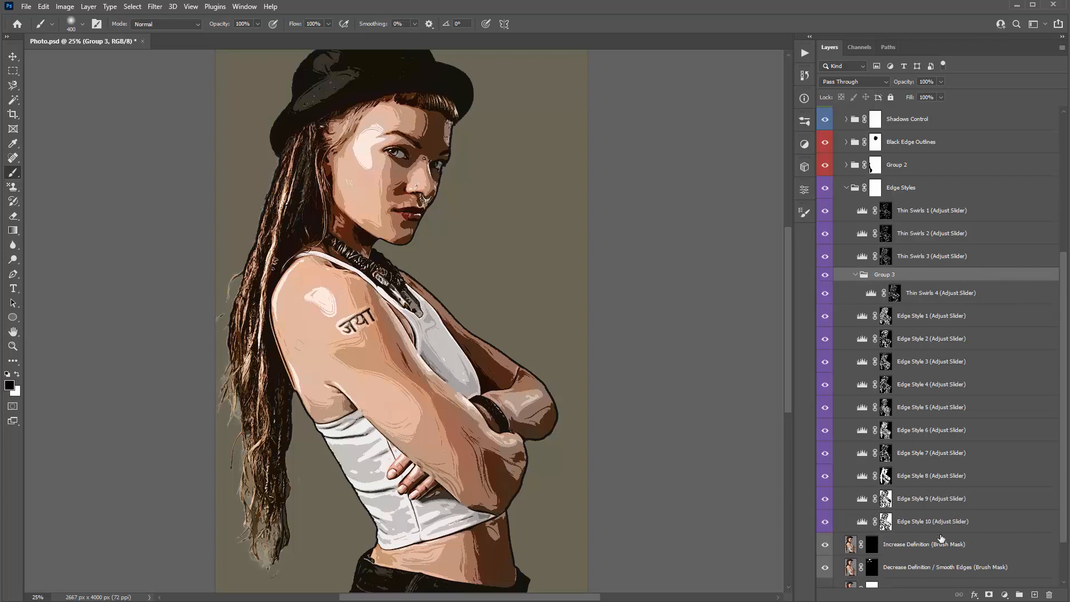
left_click(990, 595)
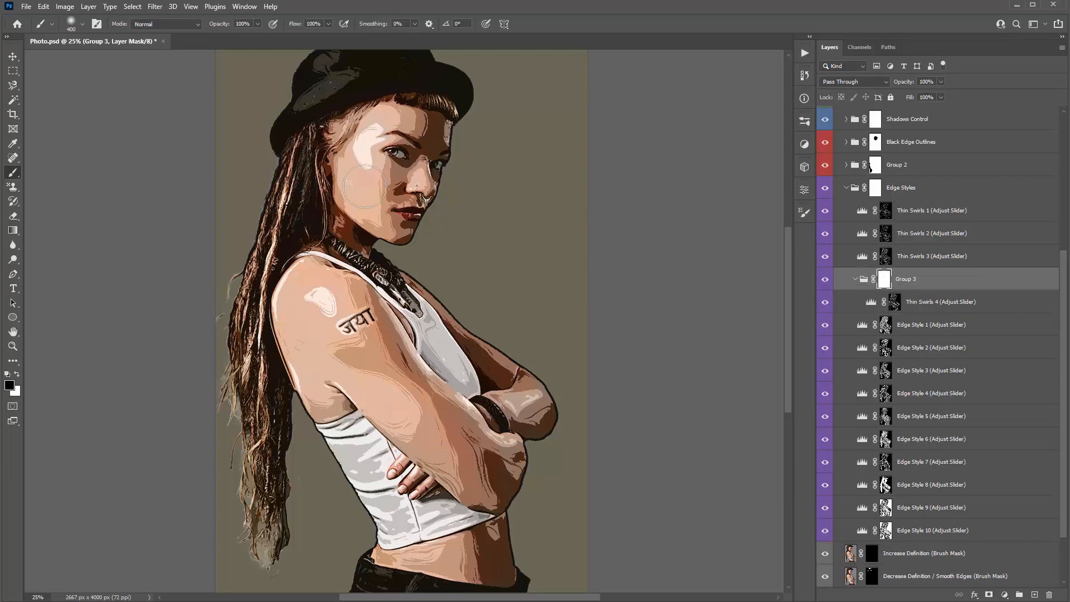
mouse_move(347, 190)
left_mouse_down()
mouse_move(373, 160)
mouse_move(346, 196)
mouse_move(340, 186)
mouse_move(381, 190)
left_mouse_up()
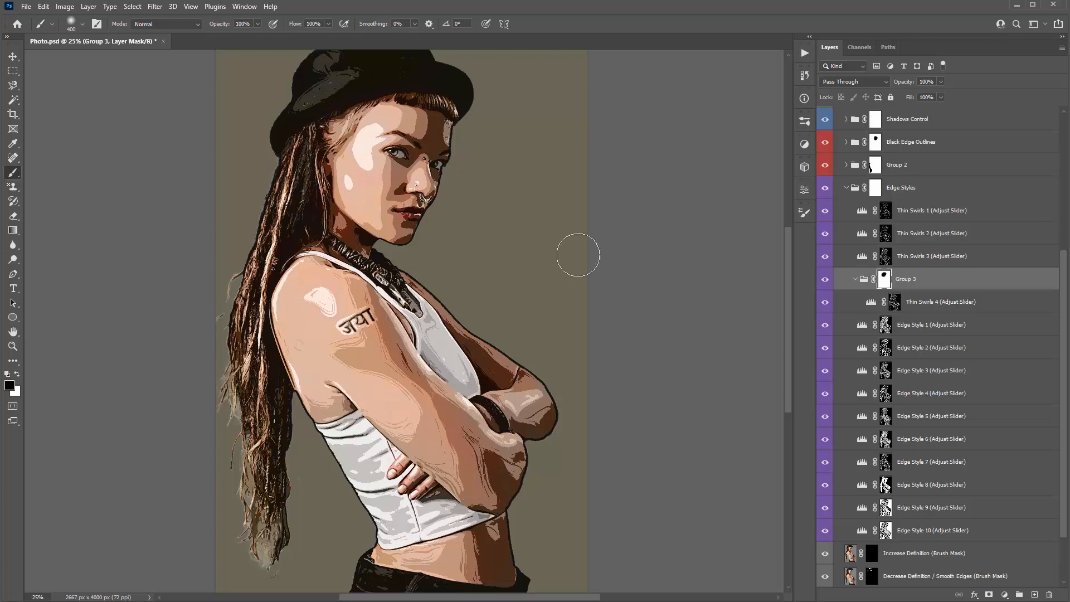
key("ctrl+z")
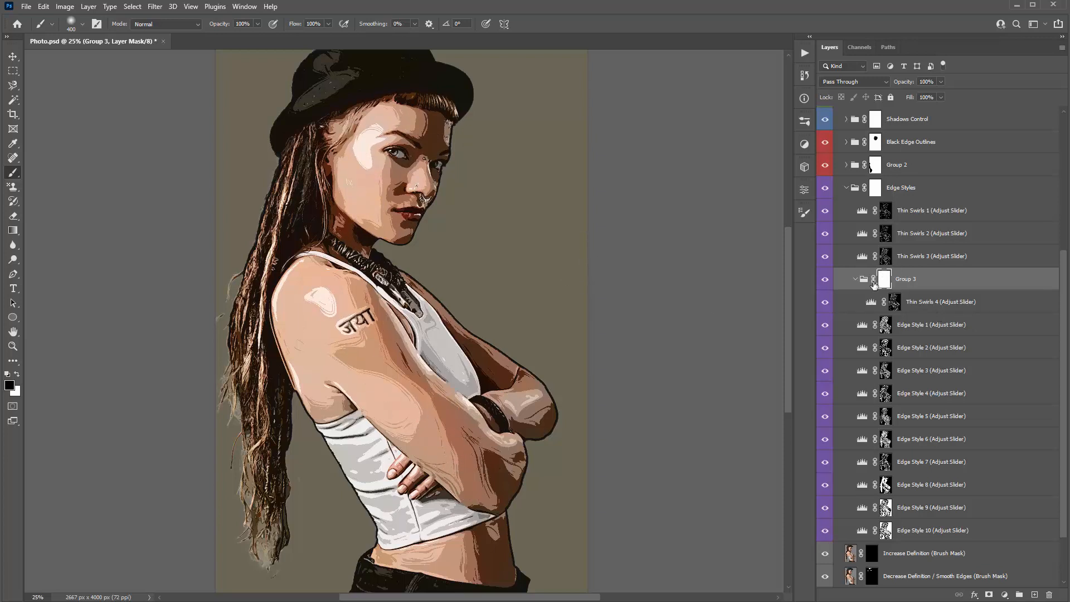
key("ctrl+z")
key("ctrl+z")
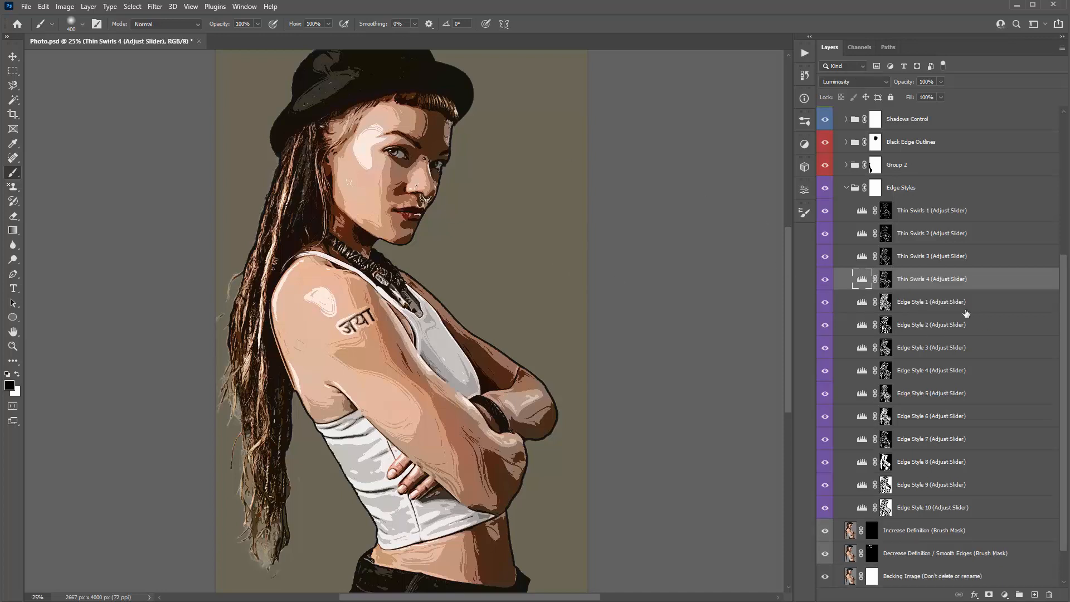
- Hide Thin Swirls 4 and try brighter Levels midtones on Edge Style 1 and a value of 1.27 on Edge Style 2
left_click(824, 283)
double_click(862, 302)
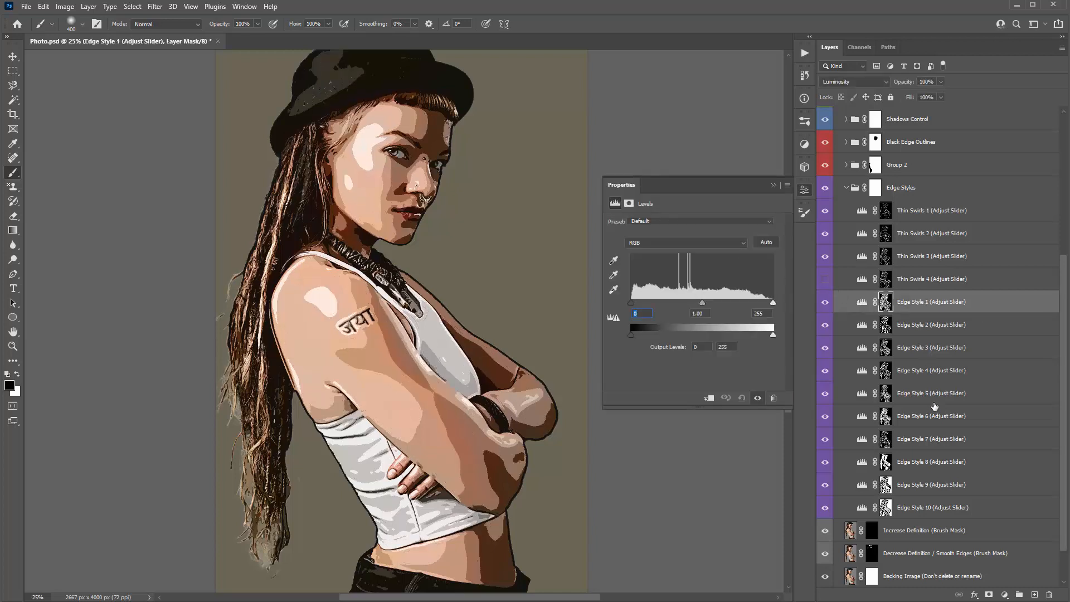
left_click_drag(700, 303, 691, 301)
key("ctrl+z")
double_click(863, 325)
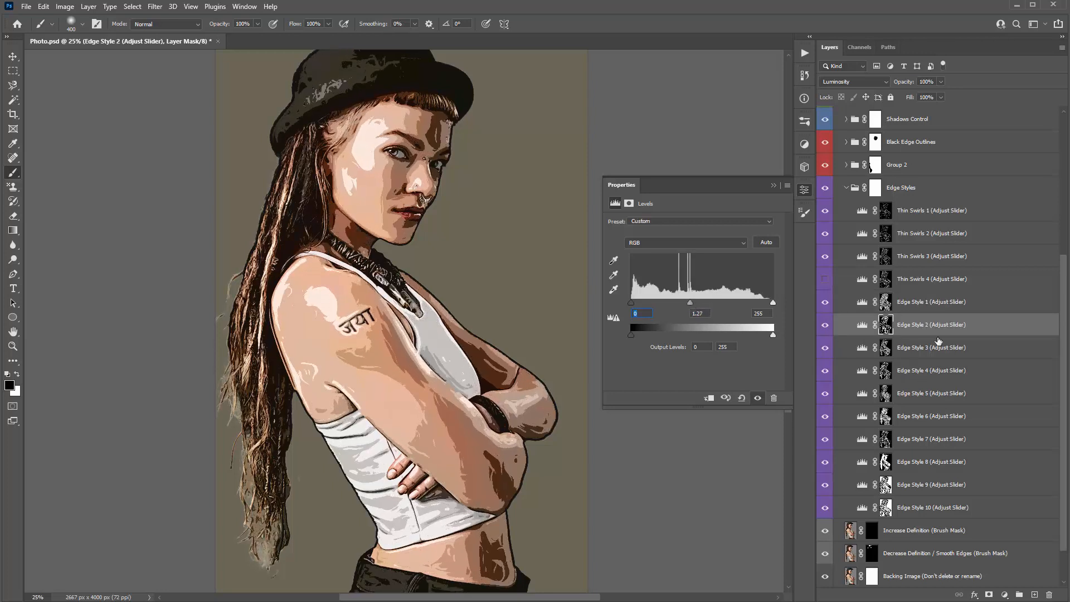
key("ctrl+z")
- Color-label the Edge Style 2 and Edge Style 5 layers orange
right_click(987, 332)
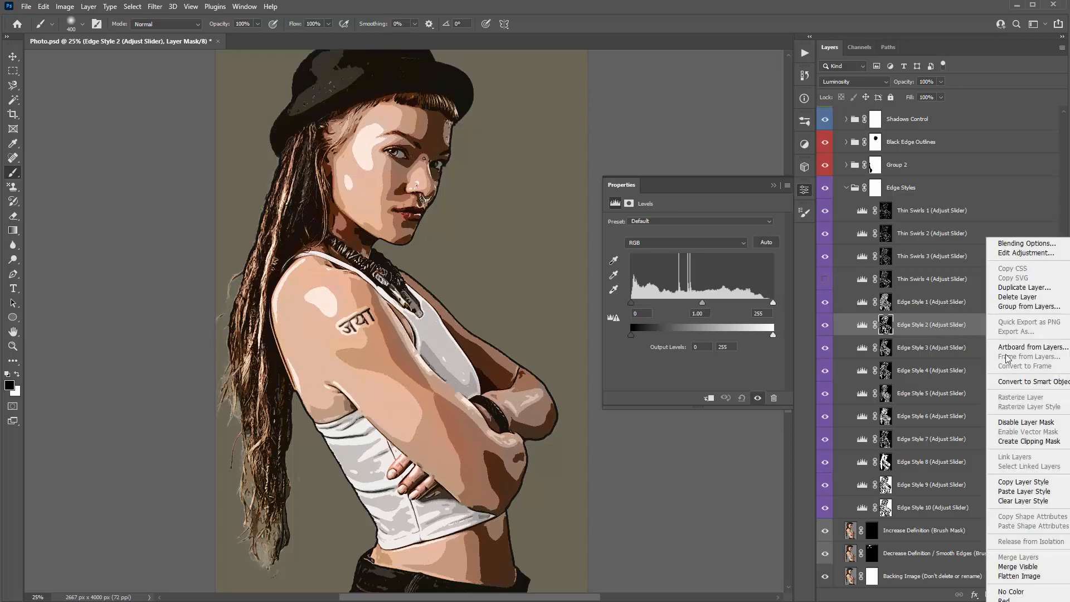
left_click(1020, 601)
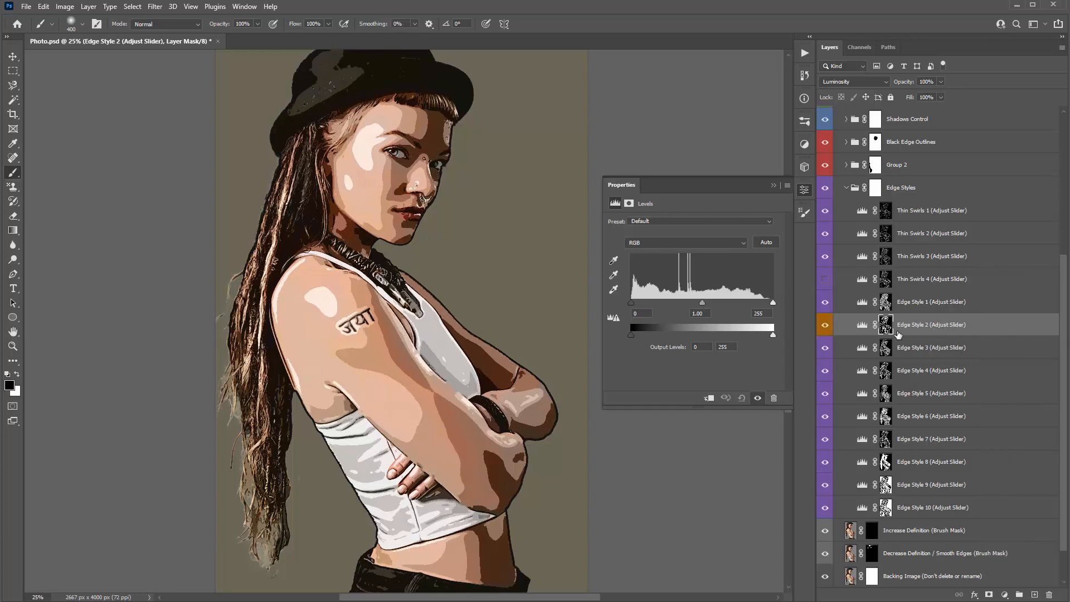
left_click(982, 400)
right_click(982, 401)
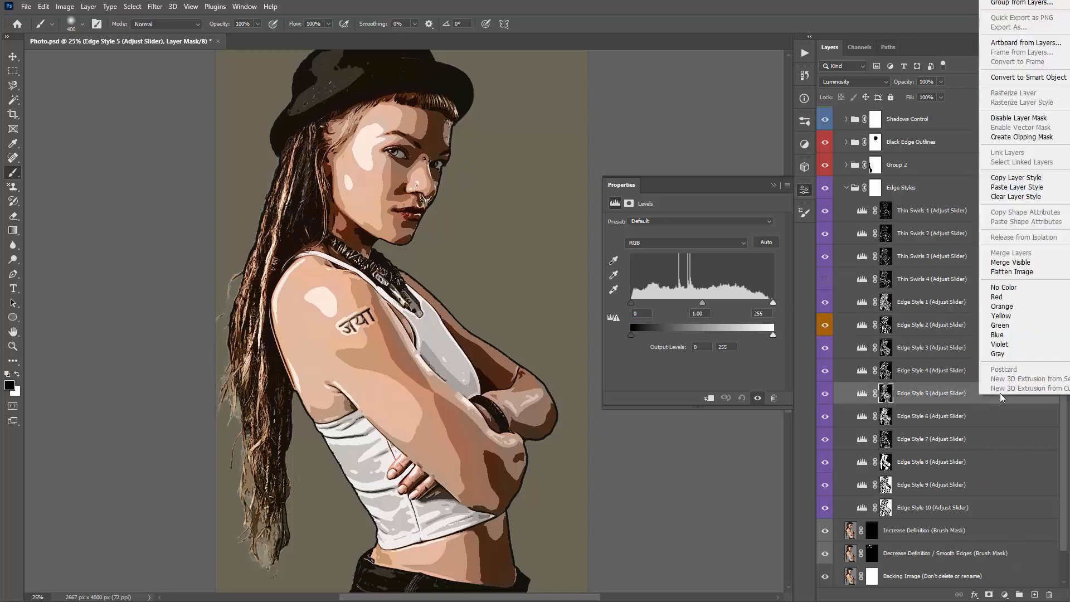
left_click(1010, 306)
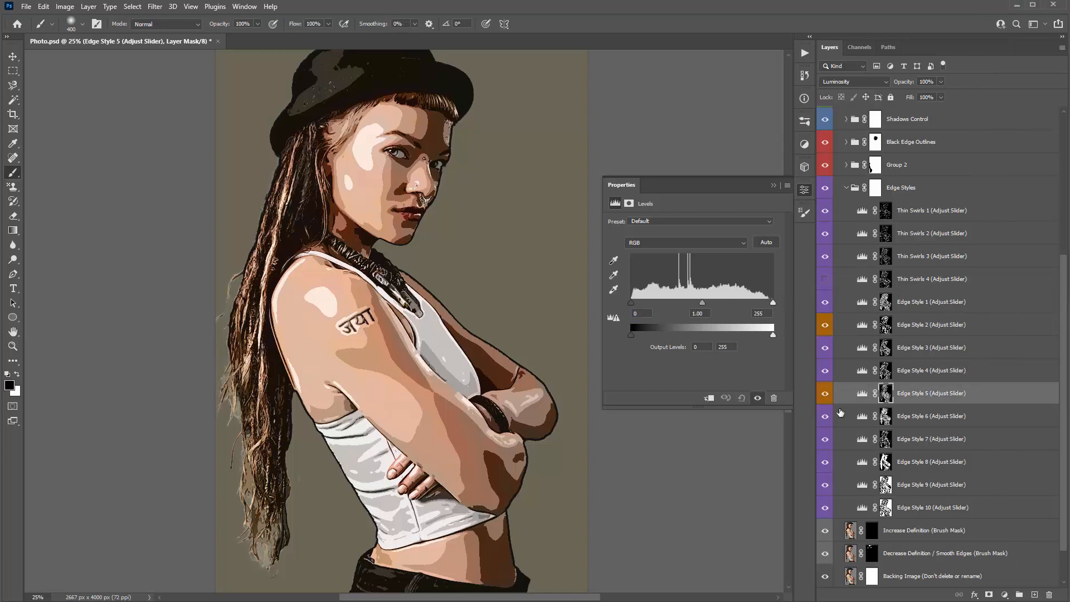
- Set the Levels midtone value of the Edge Style 2 layer to 1.10
left_click(942, 335)
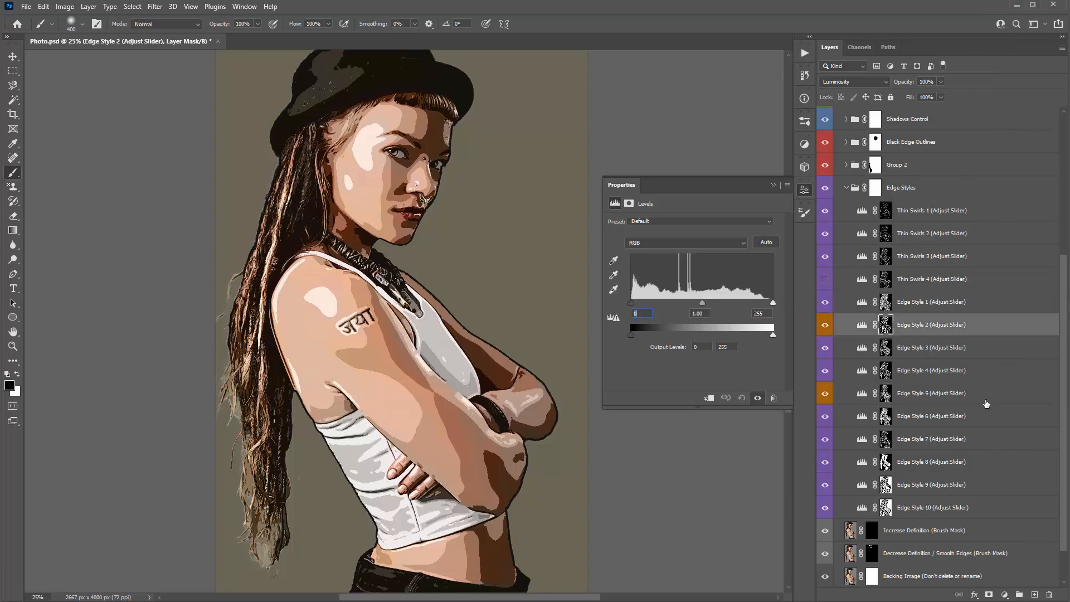
left_click(985, 404, "ctrl")
left_click(885, 326)
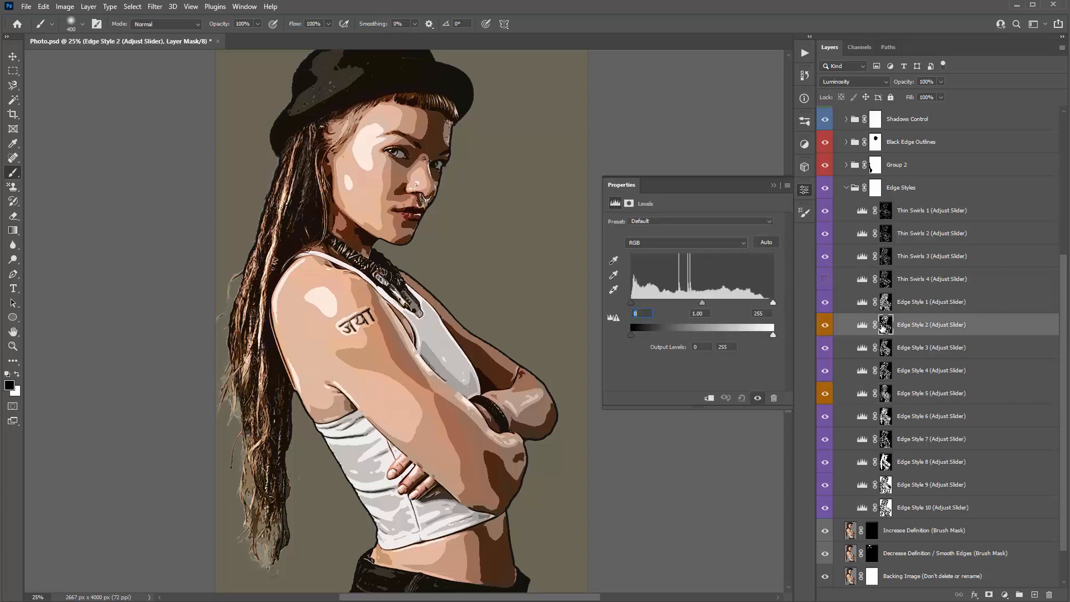
left_click(863, 325)
mouse_move(701, 302)
left_mouse_down()
mouse_move(711, 302)
mouse_move(697, 303)
left_mouse_up()
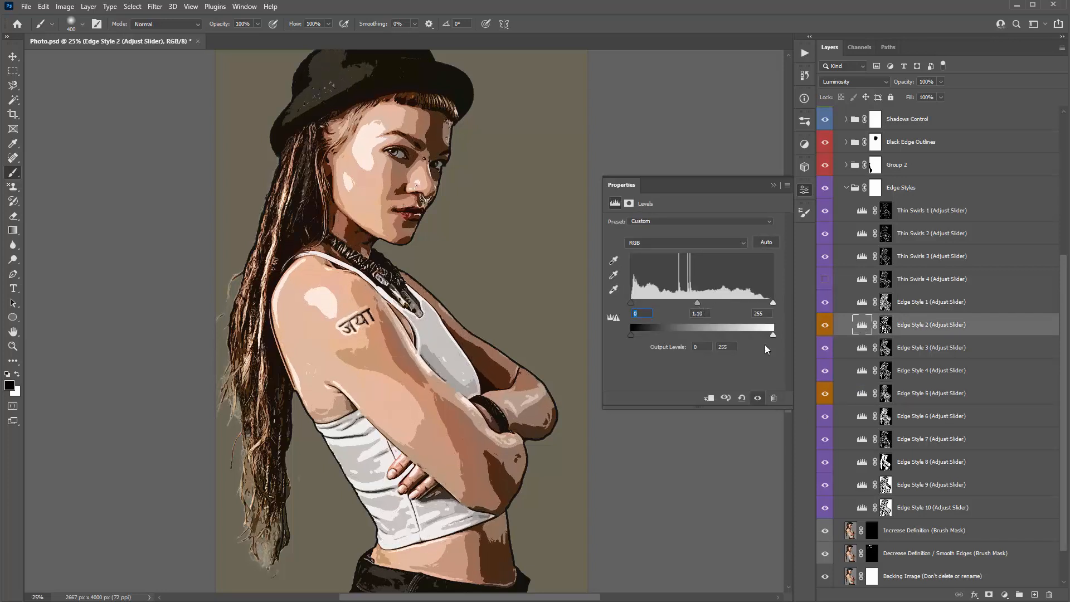
- Show the Thin Swirls 4 layer and try another Levels midtone setting on it, undoing that adjustment
left_click(825, 279)
left_click(861, 280)
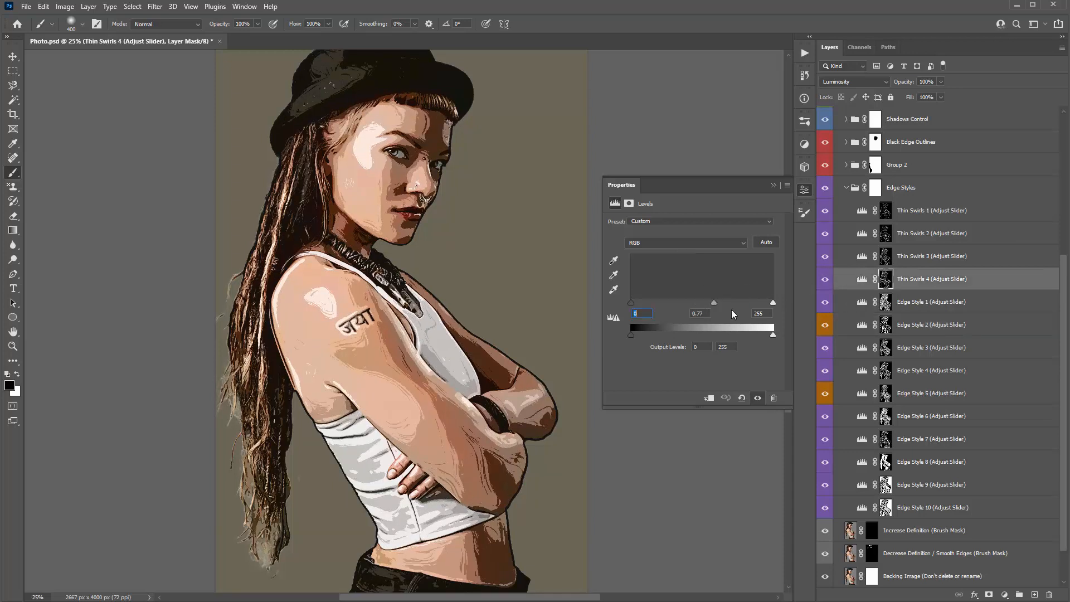
mouse_move(691, 302)
left_mouse_down()
mouse_move(714, 302)
mouse_move(701, 302)
left_mouse_up()
key("ctrl+z")
key("ctrl+z")
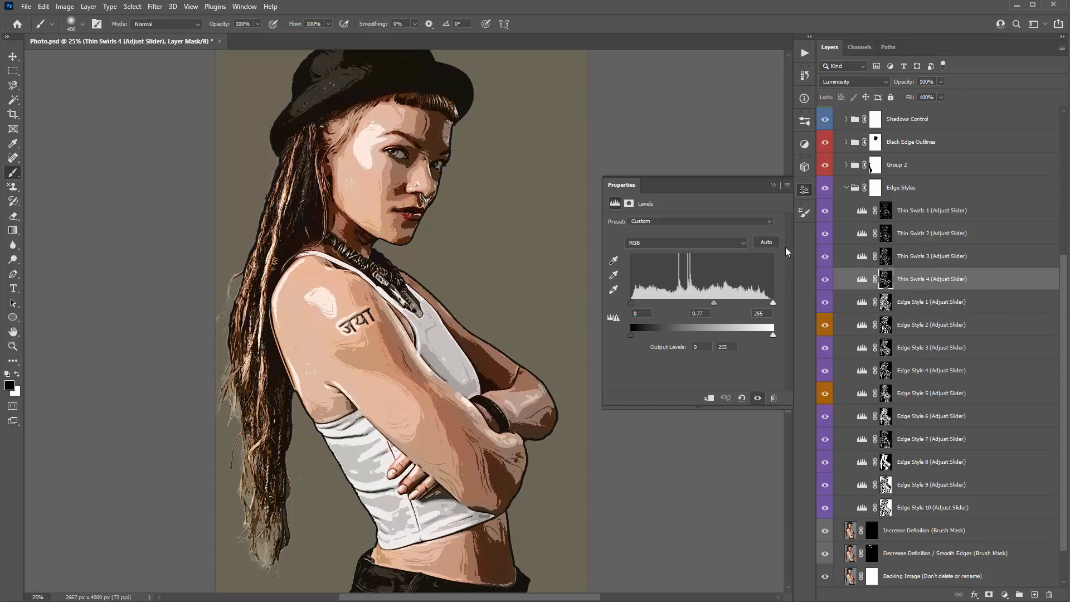
- Hide the Edge Style 2 and Edge Style 5 layers and collapse the Edge Styles folder
left_click(774, 184)
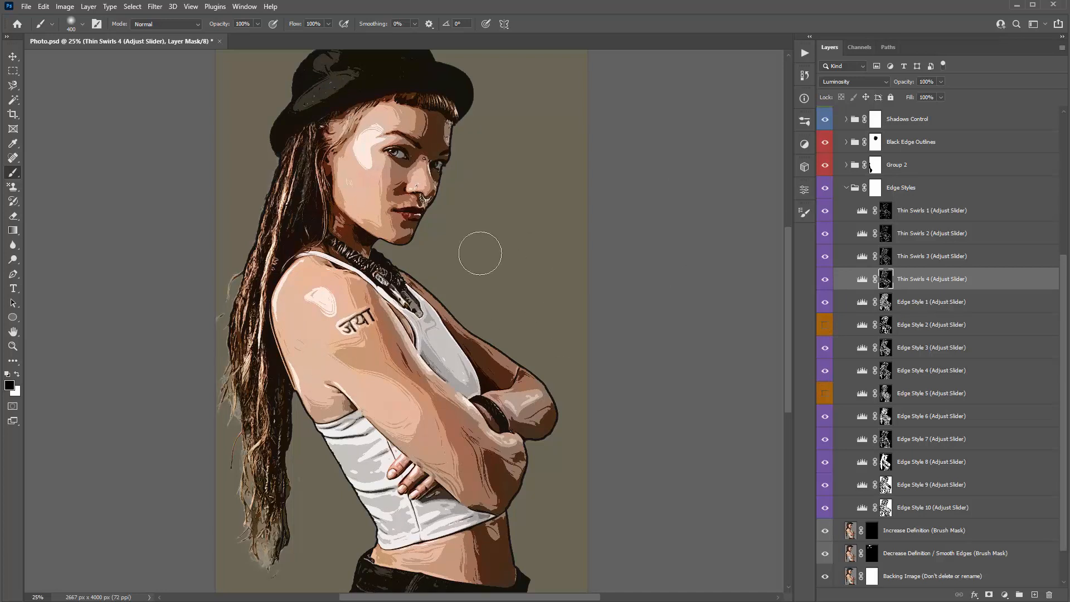
left_click(847, 189)
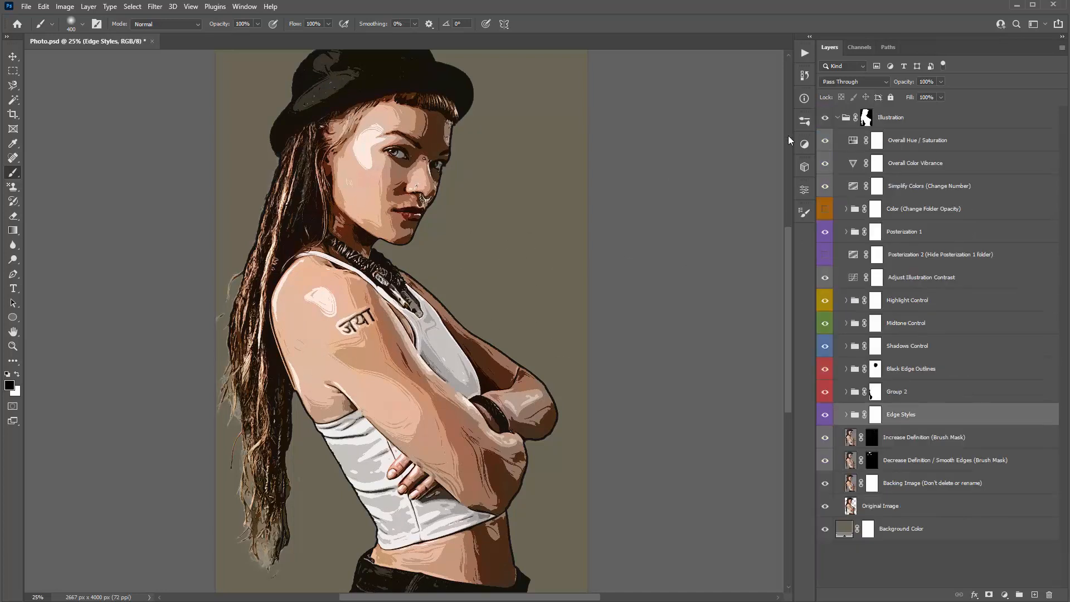
key("v")
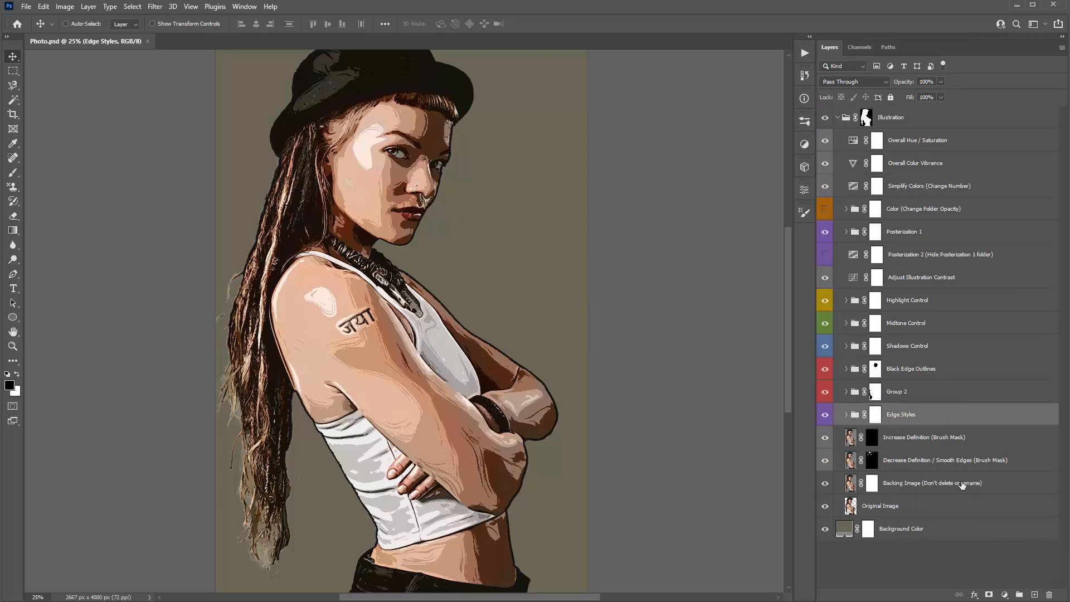
- Try moving the Edge Styles folder below the Backing Image layer and undo the move
left_click_drag(925, 427, 943, 494)
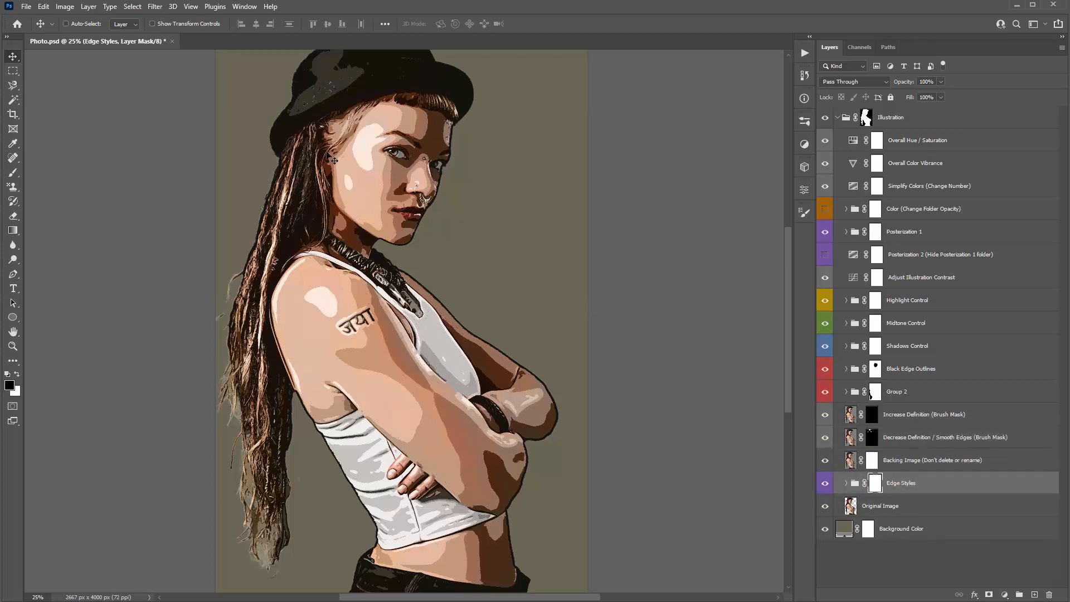
key("ctrl+z")
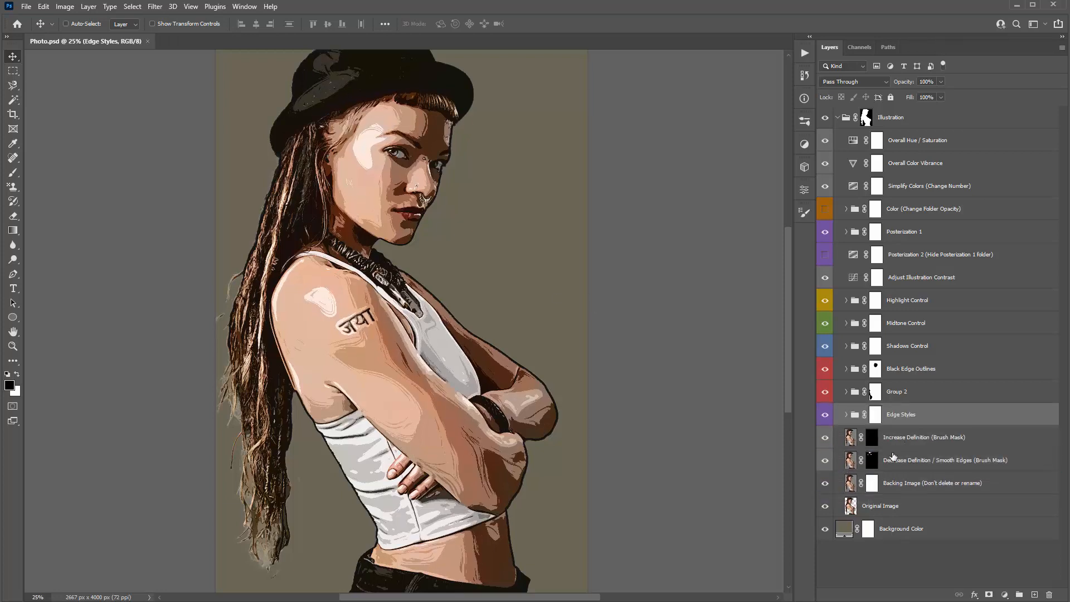
left_click(800, 54)
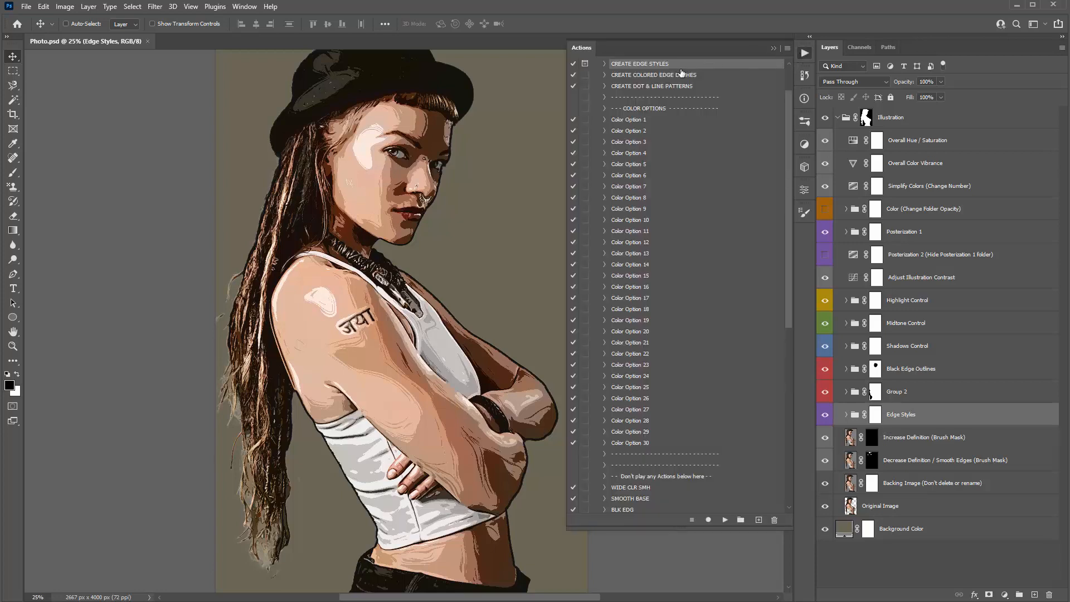
left_click(725, 520)
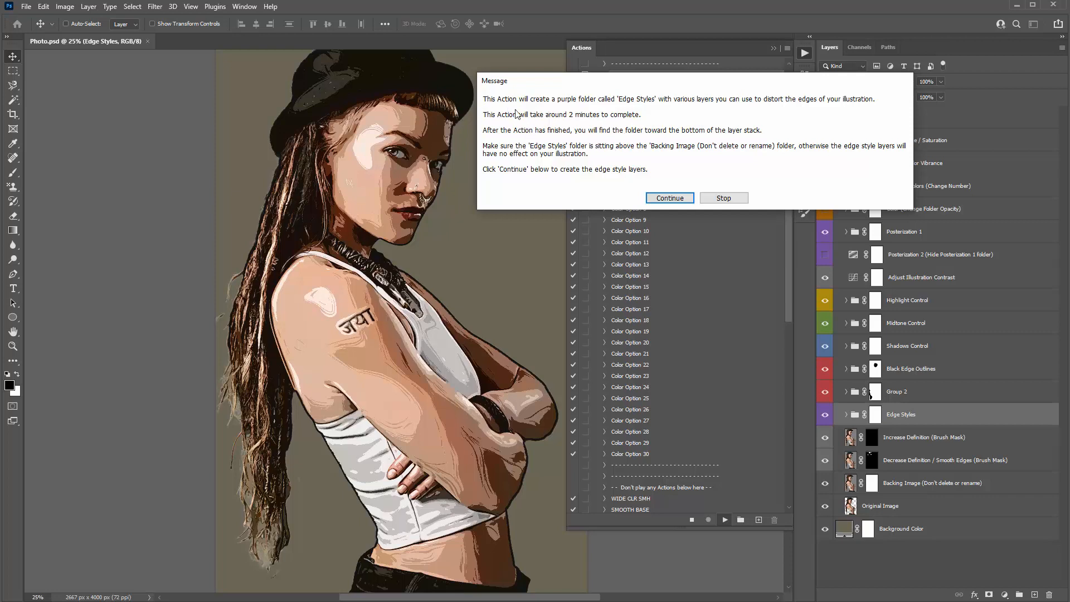
left_click(733, 200)
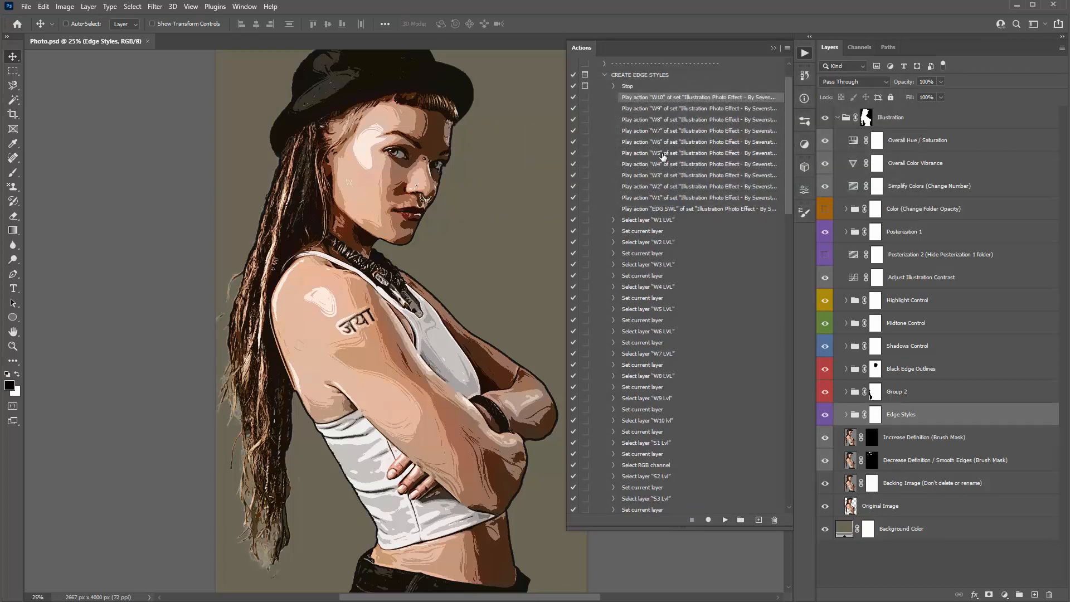
left_click(603, 74)
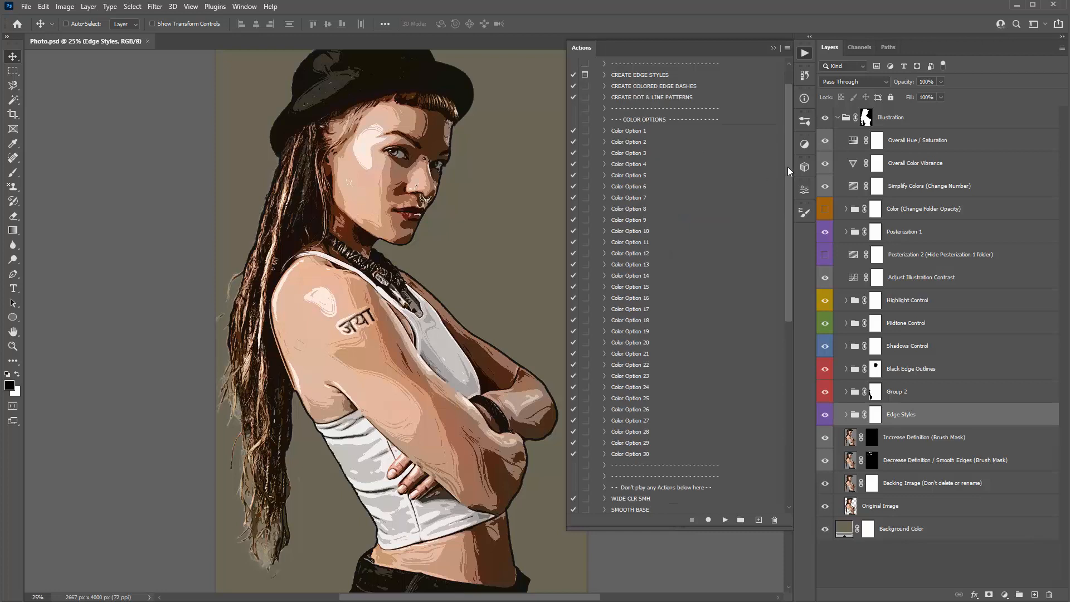
scroll(788, 166, "up", 1)
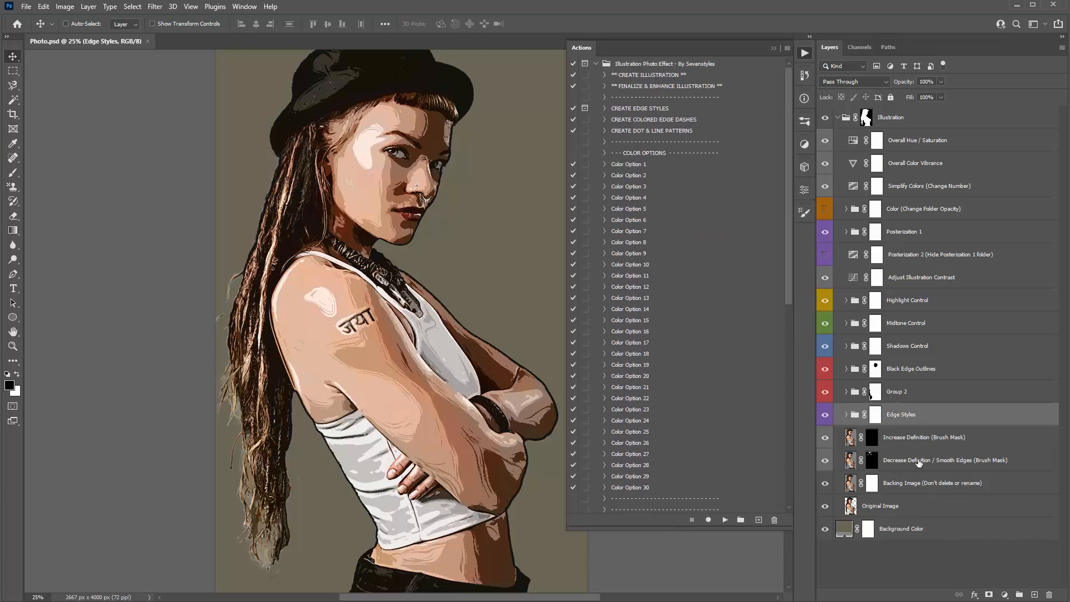
- Save the document and run the CREATE COLORED EDGE DASHES action
left_click_drag(887, 413, 910, 411)
key("ctrl+s")
left_click(645, 120)
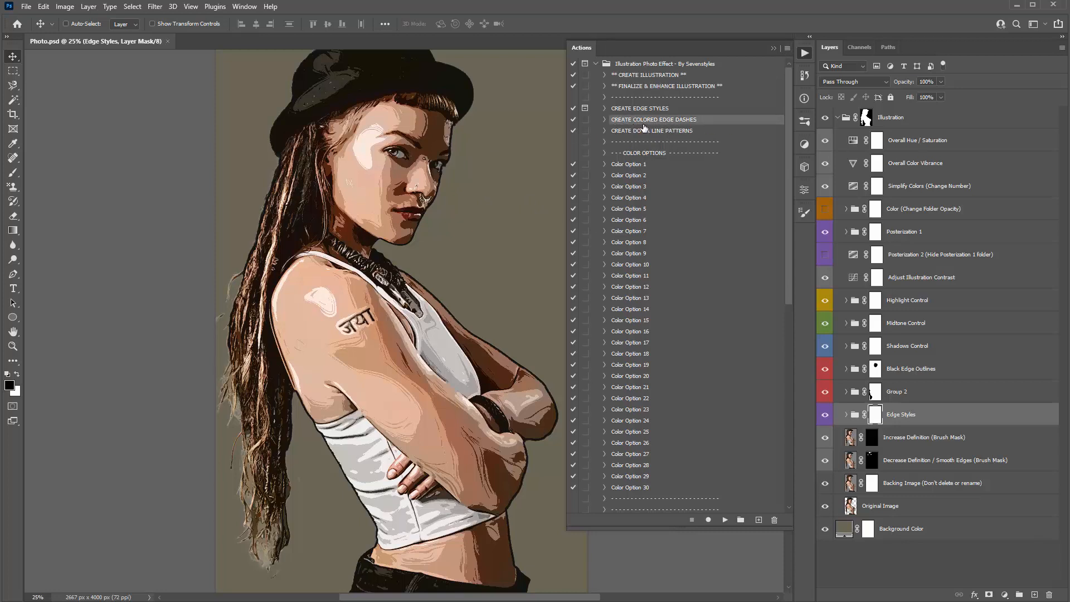
left_click(725, 521)
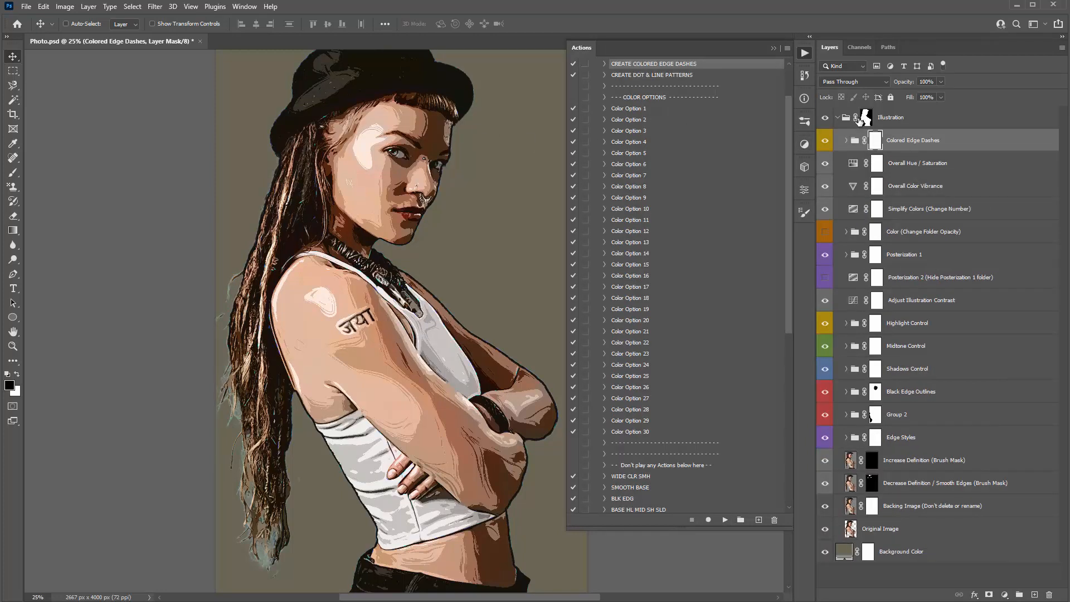
scroll(667, 121, "up", 2)
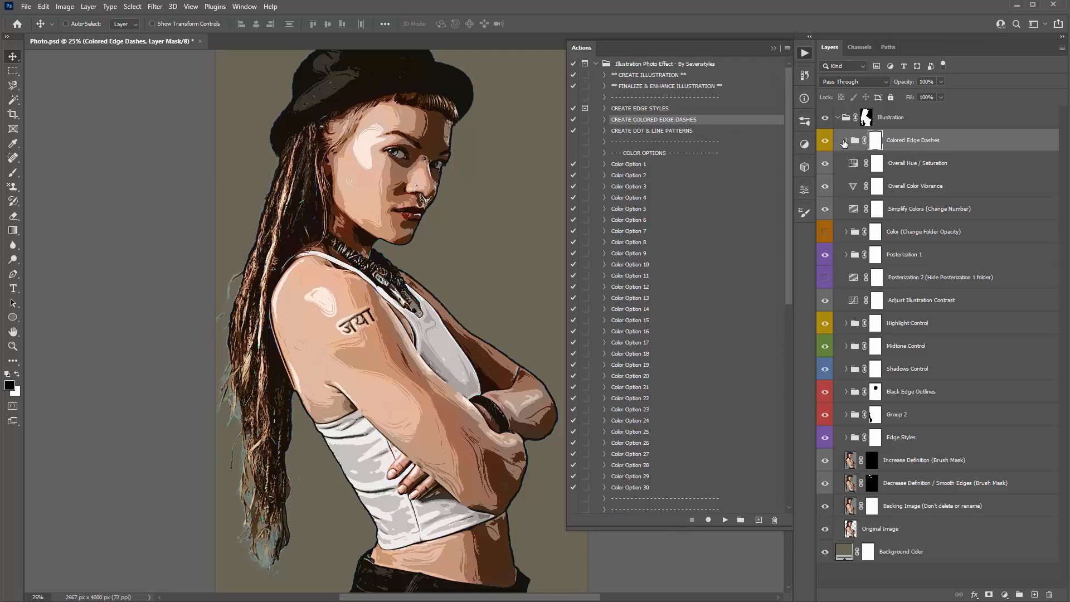
- Compare the portrait's face and hair edges with the Colored Edge Dashes folder hidden and shown
key("z")
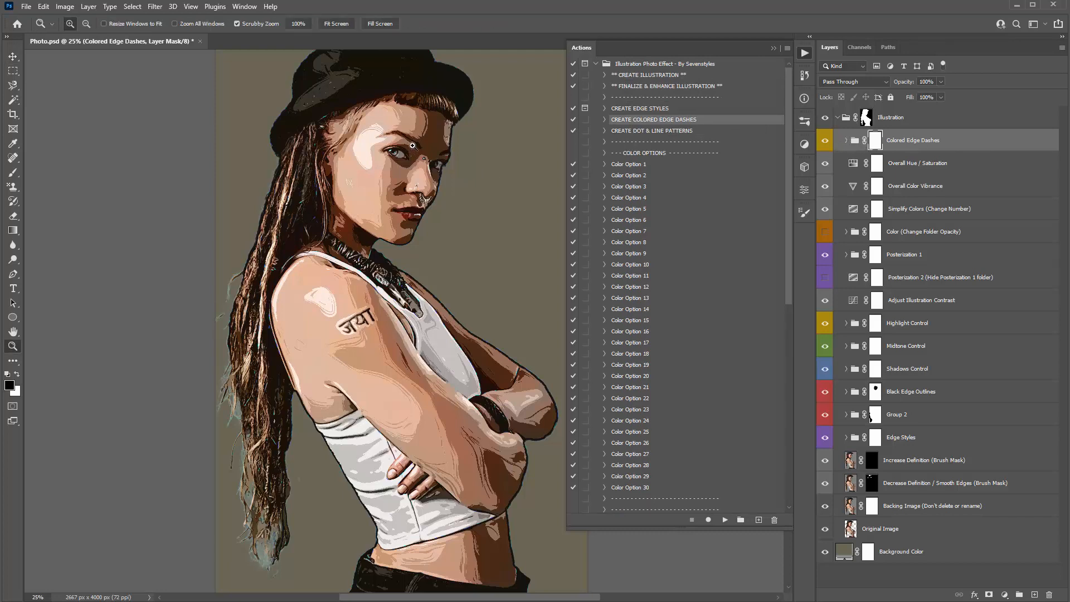
left_click_drag(416, 146, 392, 262)
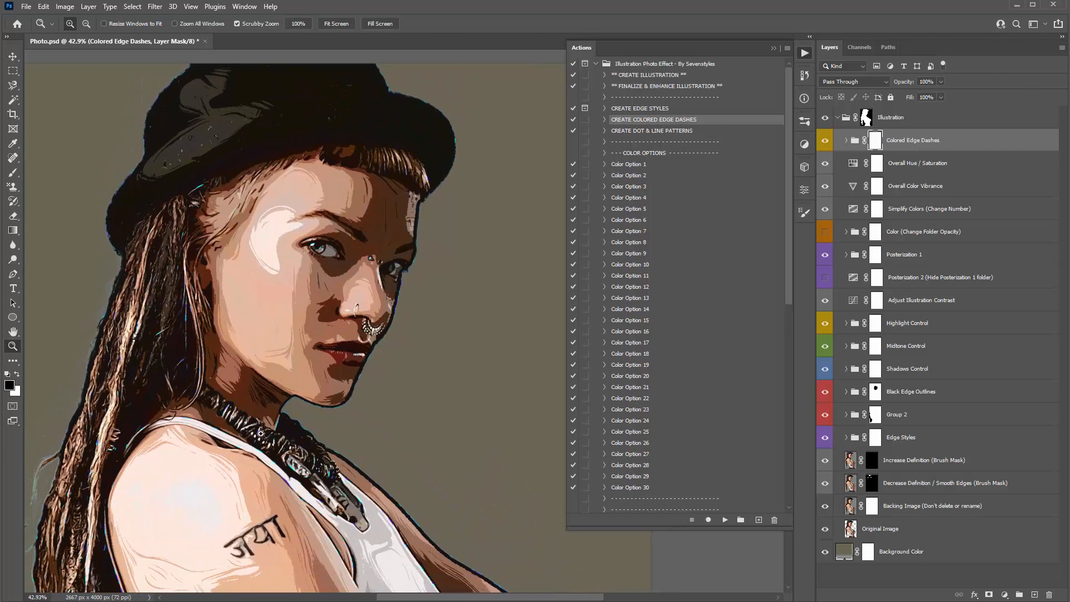
left_click(826, 142)
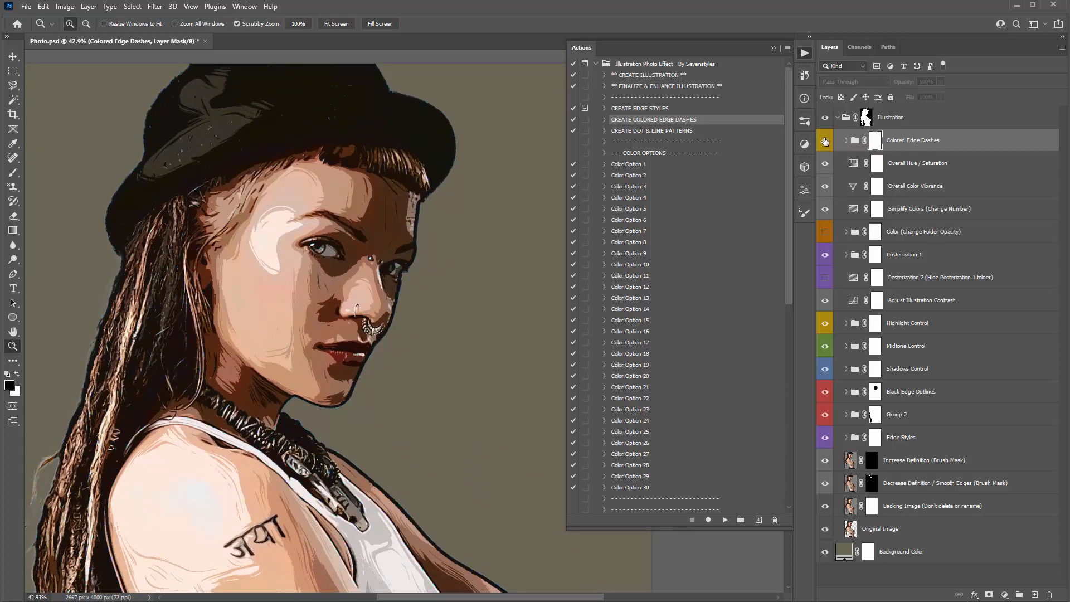
left_click(825, 142)
left_click(826, 141)
left_click(826, 142)
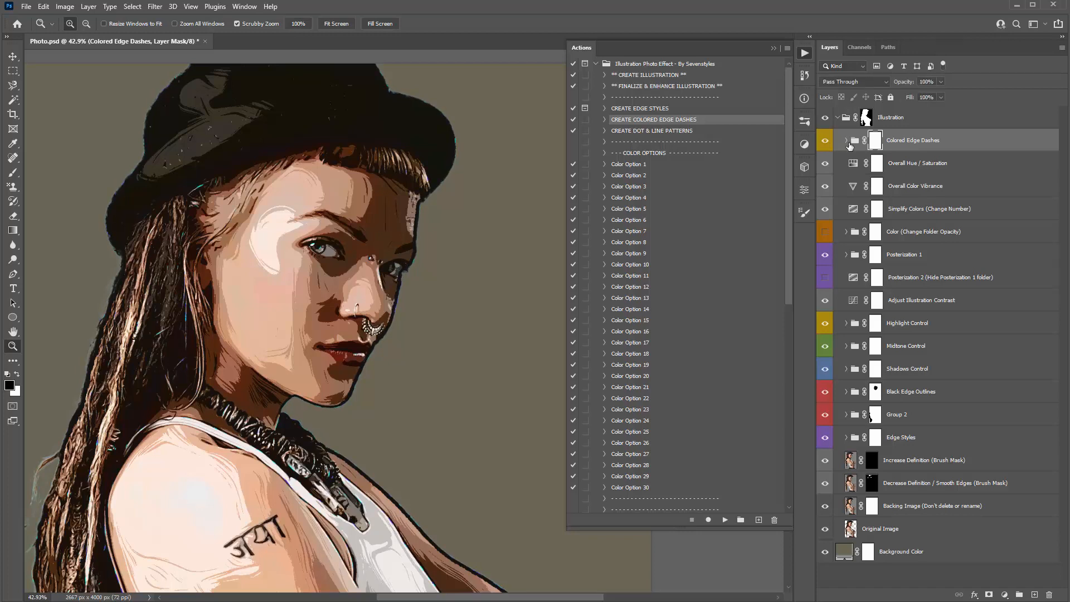
- Expand the Colored Edge Dashes folder along with its Edge Dashes 1 and Edge Dashes 2 subfolders
left_click(846, 140)
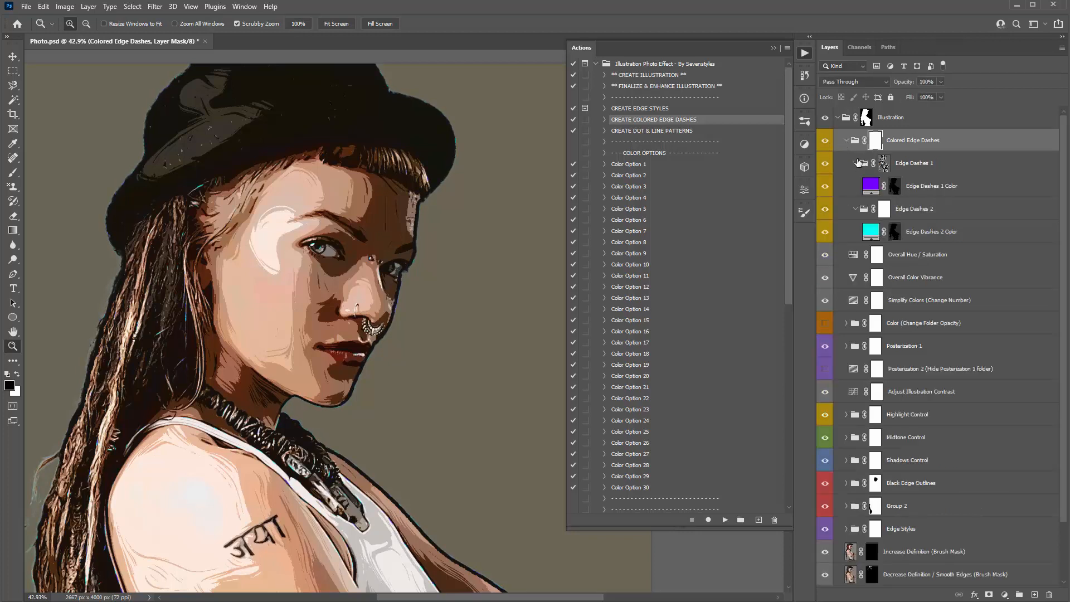
left_click(857, 163)
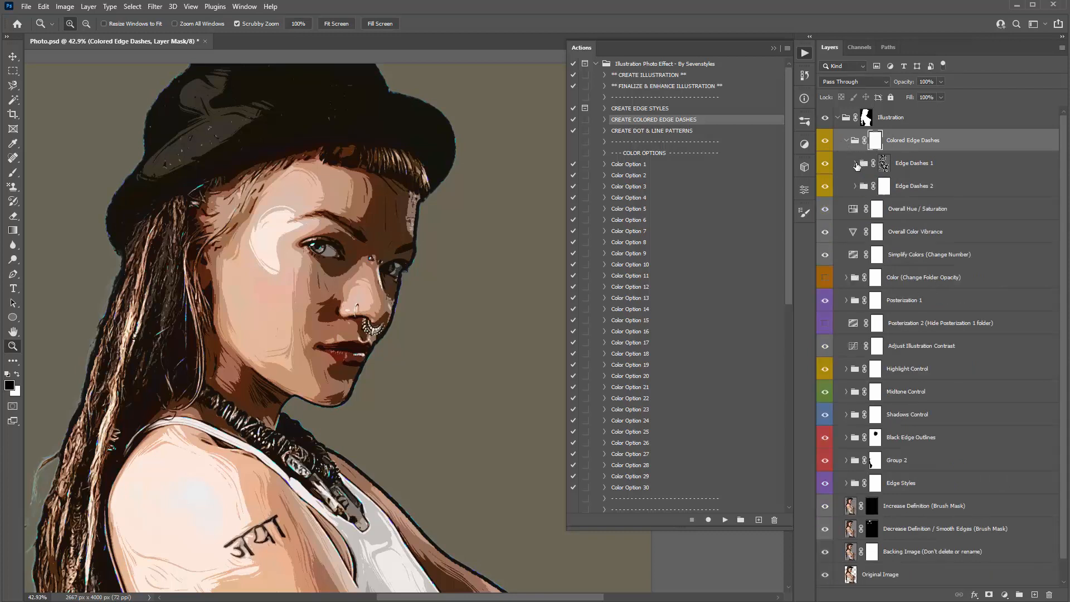
left_click(926, 169)
left_click(924, 188)
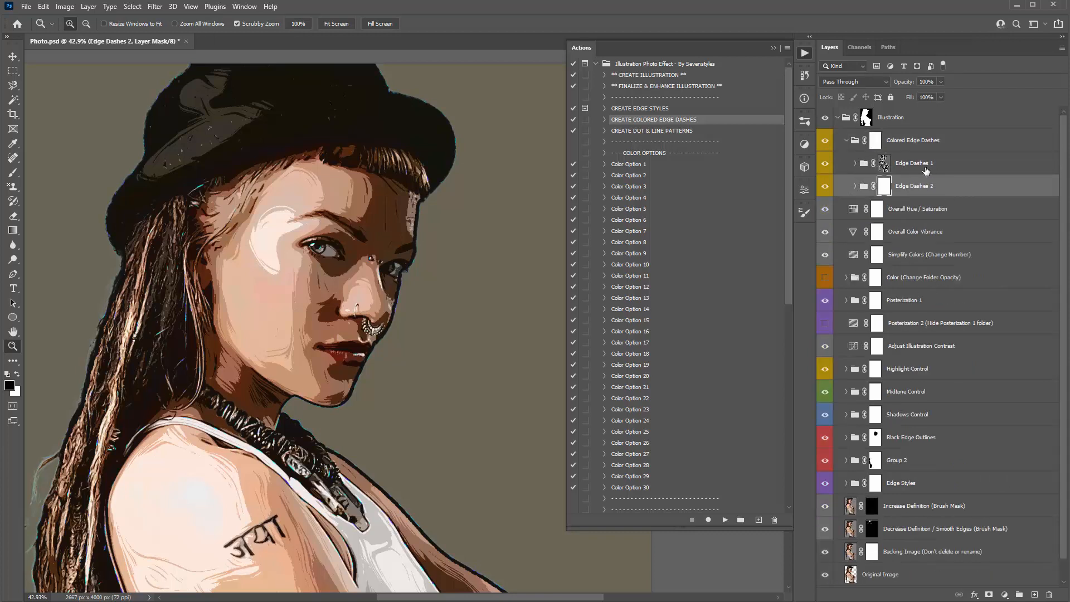
left_click(856, 163)
left_click(857, 209)
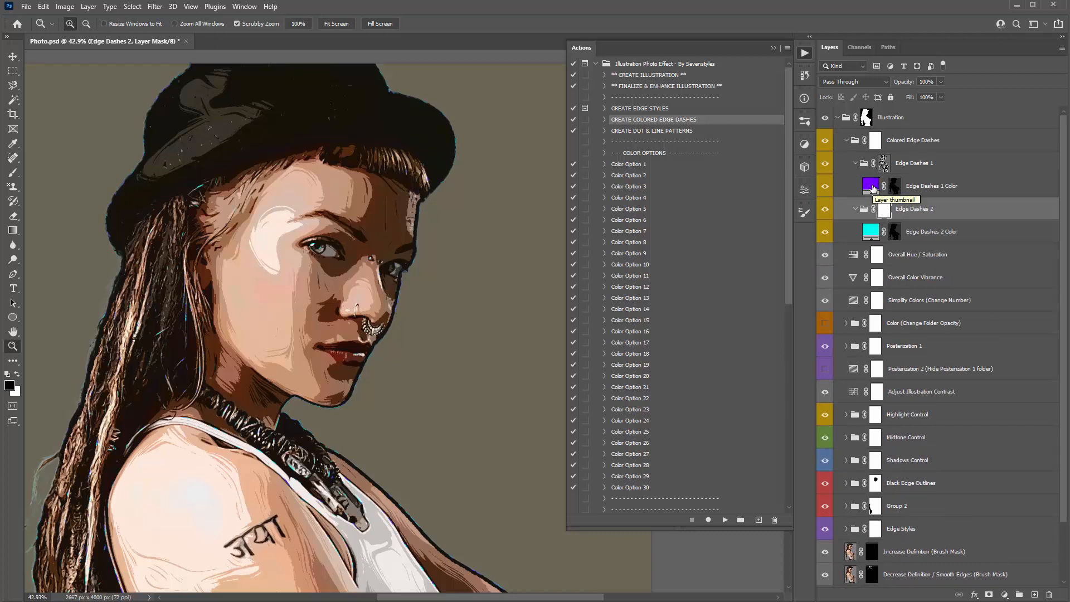
- Change the Edge Dashes 1 Color fill to bright green 00ff42 and collapse both Edge Dashes subfolders
left_click(774, 48)
left_click(871, 185)
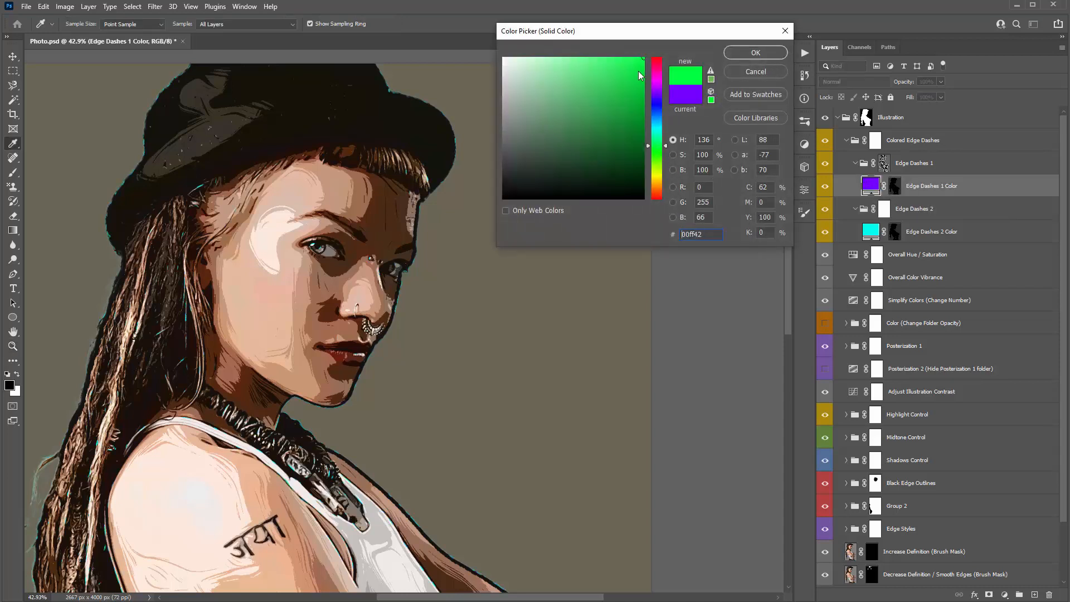
left_click(761, 53)
key("z")
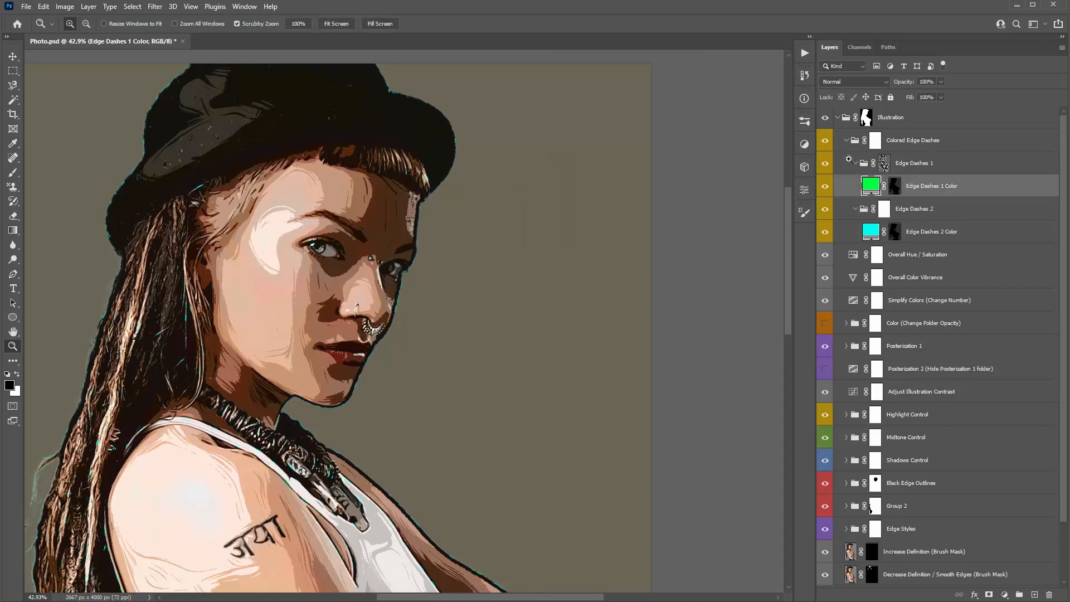
left_click_drag(467, 191, 523, 170)
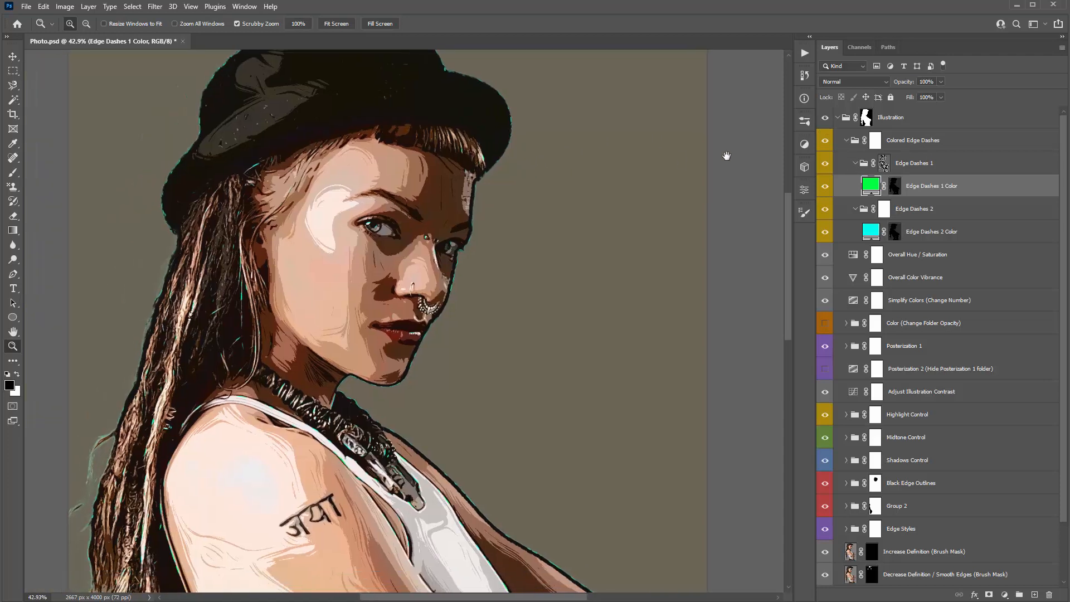
left_click(855, 164)
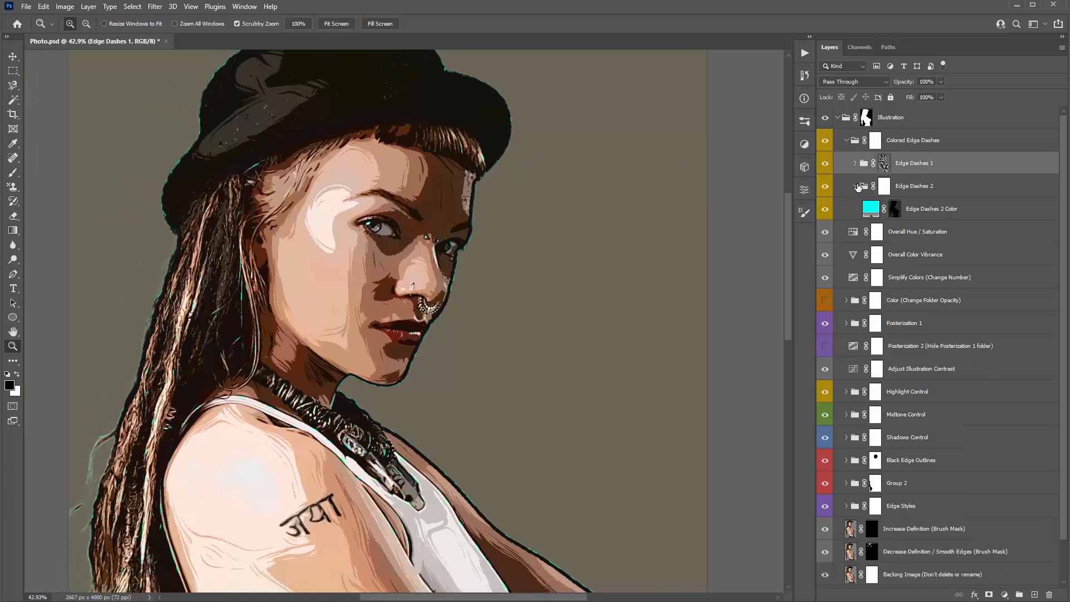
left_click(856, 186)
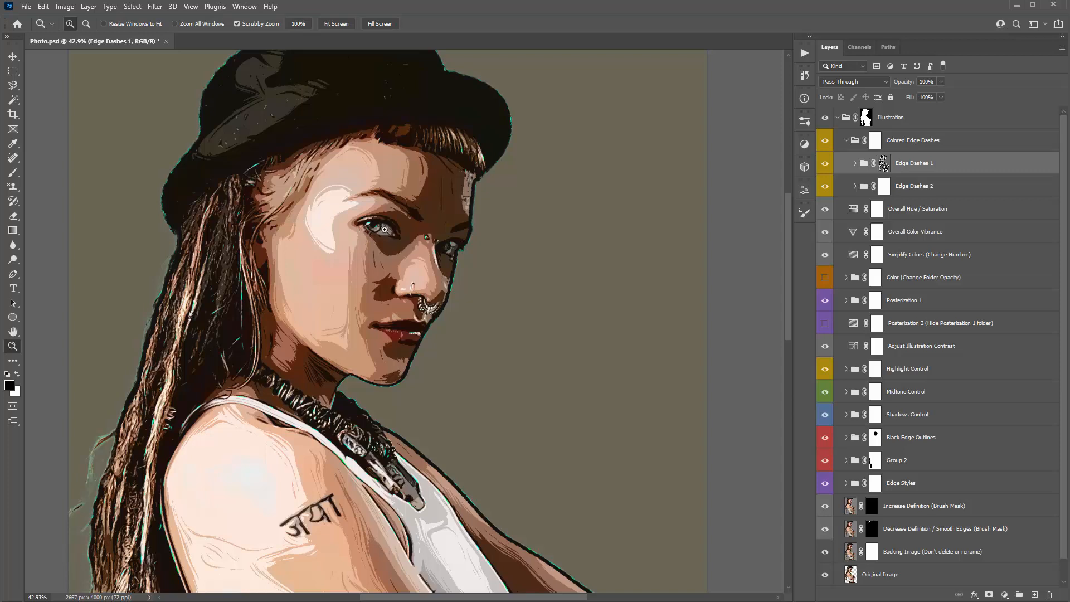
- Paint black with a 200 px brush on the Colored Edge Dashes mask over the eyes, then collapse the folder
left_click(877, 143)
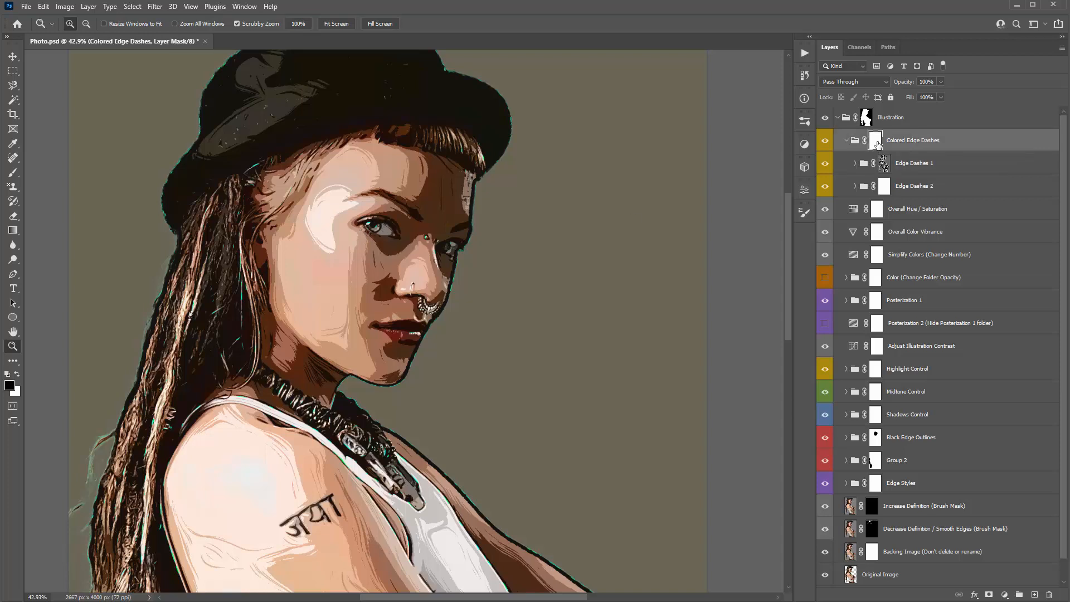
key("b")
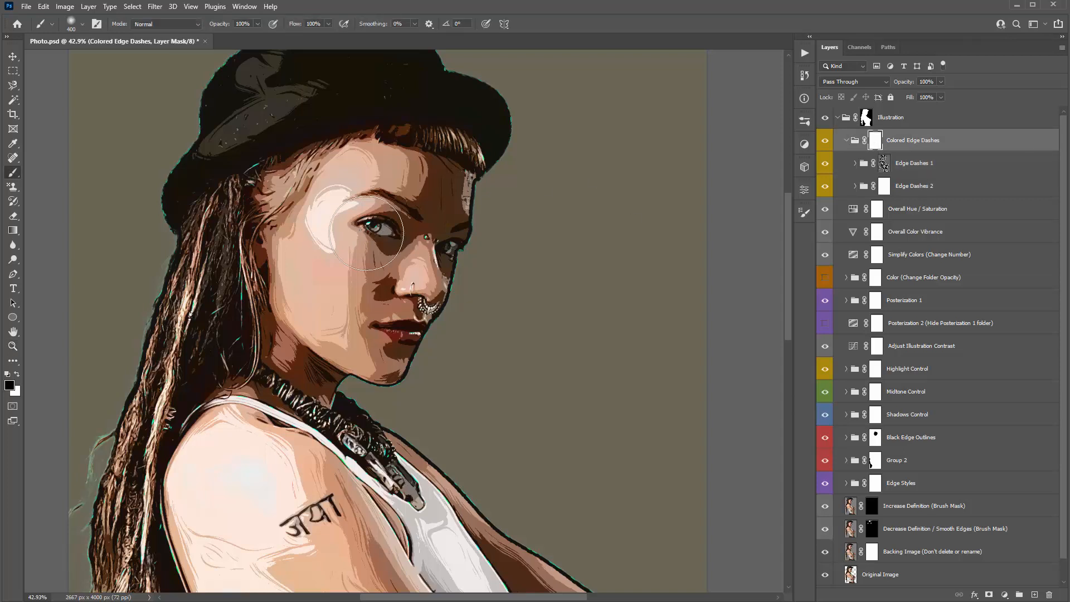
key("bracketleft")
key("bracketleft")
mouse_move(371, 233)
left_mouse_down()
mouse_move(383, 215)
mouse_move(406, 258)
mouse_move(444, 256)
left_mouse_up()
left_click(846, 141)
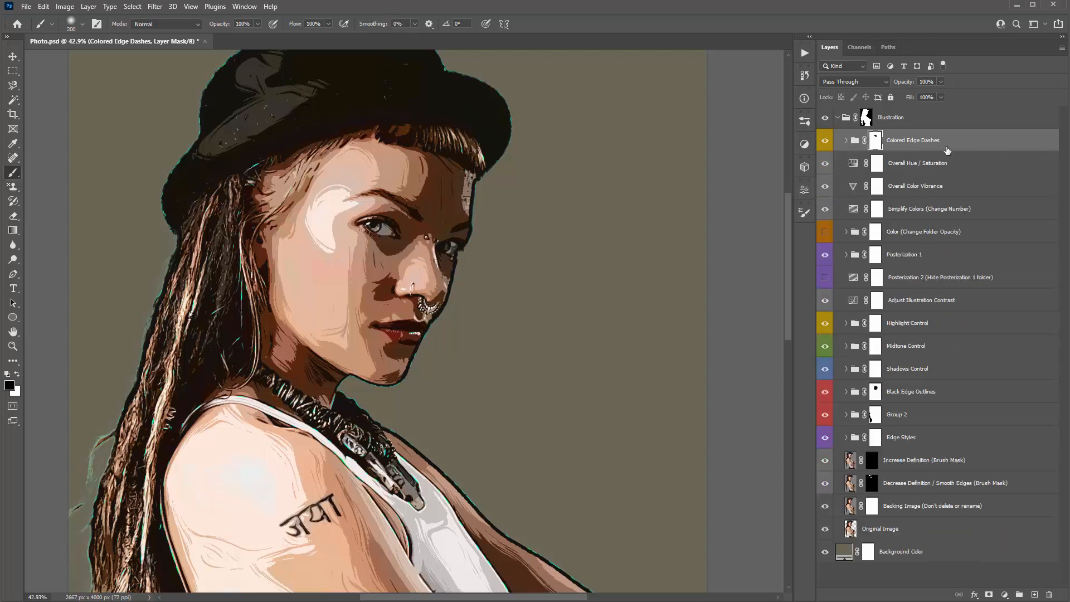
- Run the CREATE DOT & LINE PATTERNS action
left_click(804, 54)
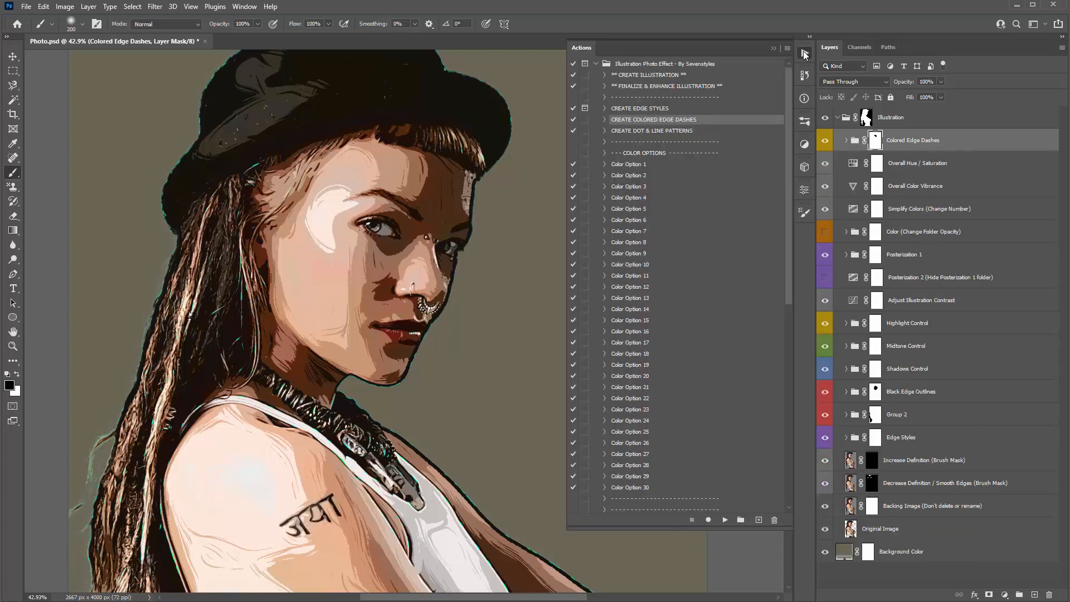
left_click(645, 133)
left_click_drag(483, 152, 452, 160)
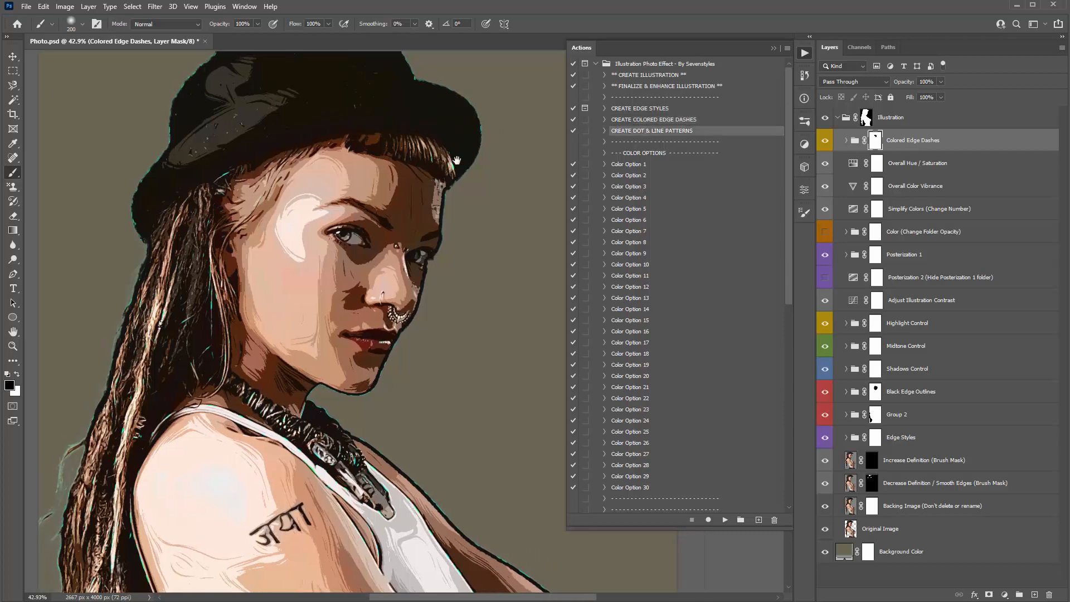
key("v")
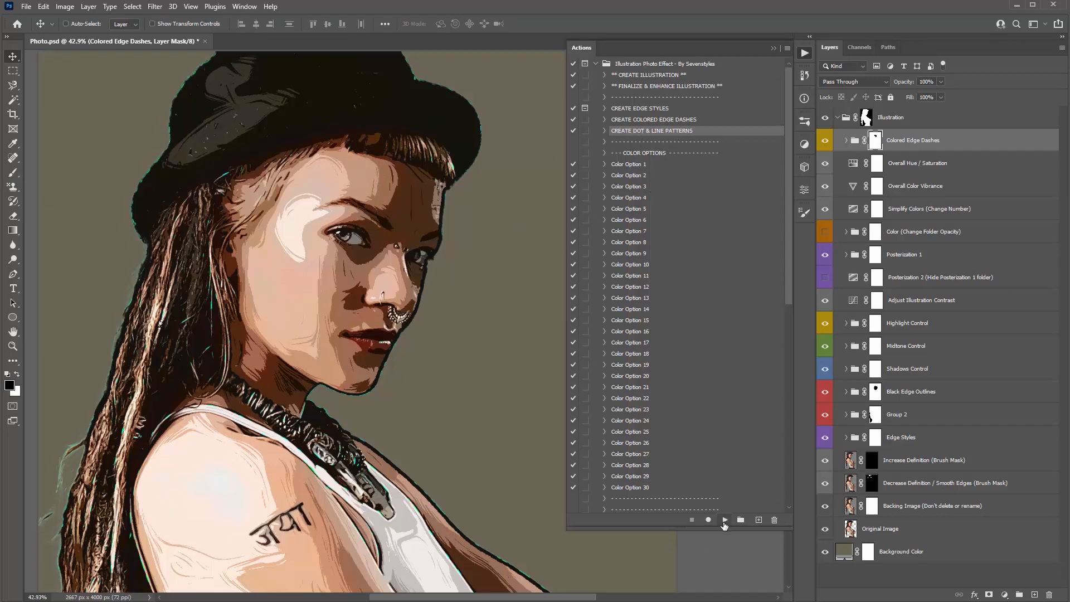
left_click(725, 521)
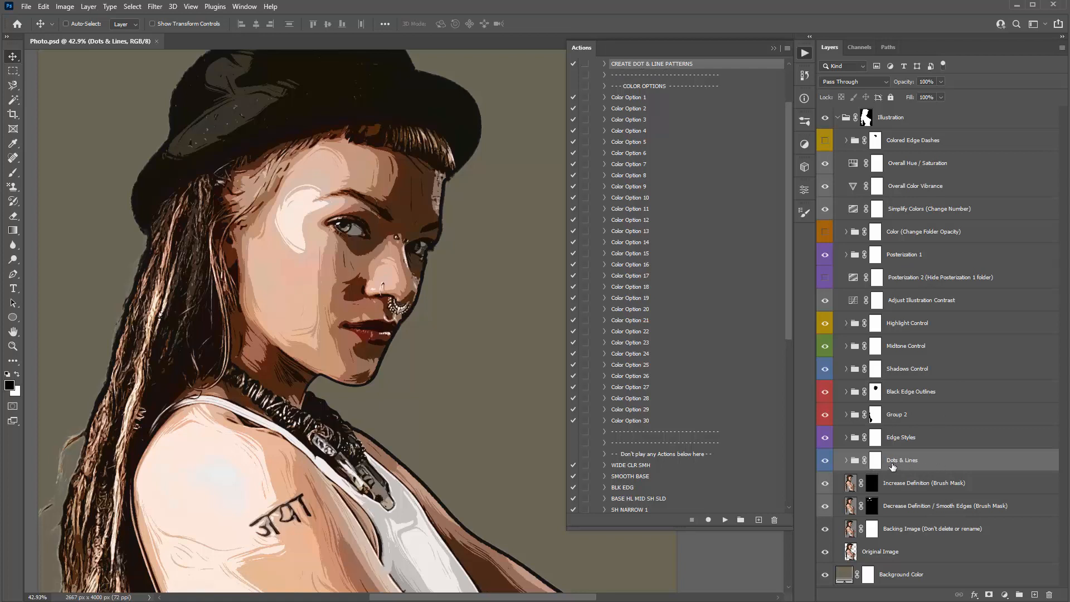
- Expand the Dots & Lines folder and its Dots and Lines subfolders to list their pattern layers
left_click(775, 48)
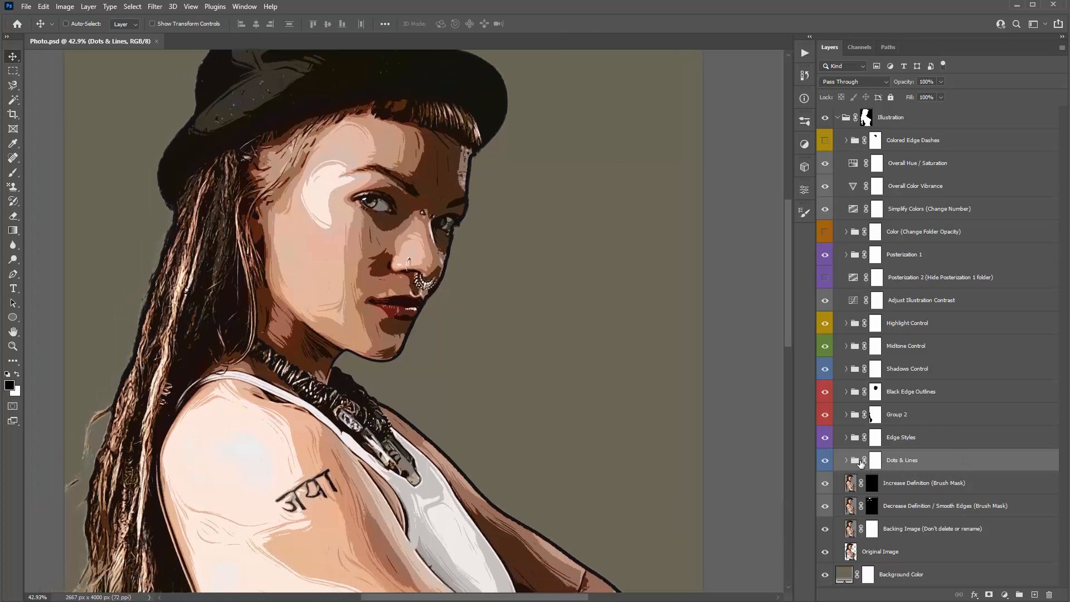
left_click(847, 461)
scroll(892, 458, "down", 2)
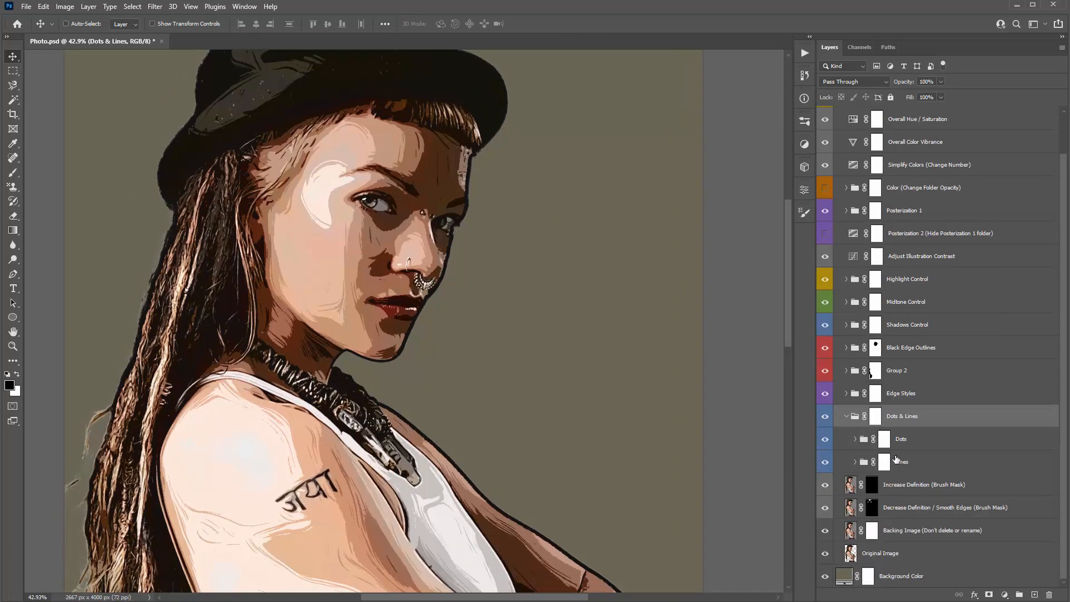
left_click(855, 462)
left_click(855, 439)
scroll(882, 434, "down", 3)
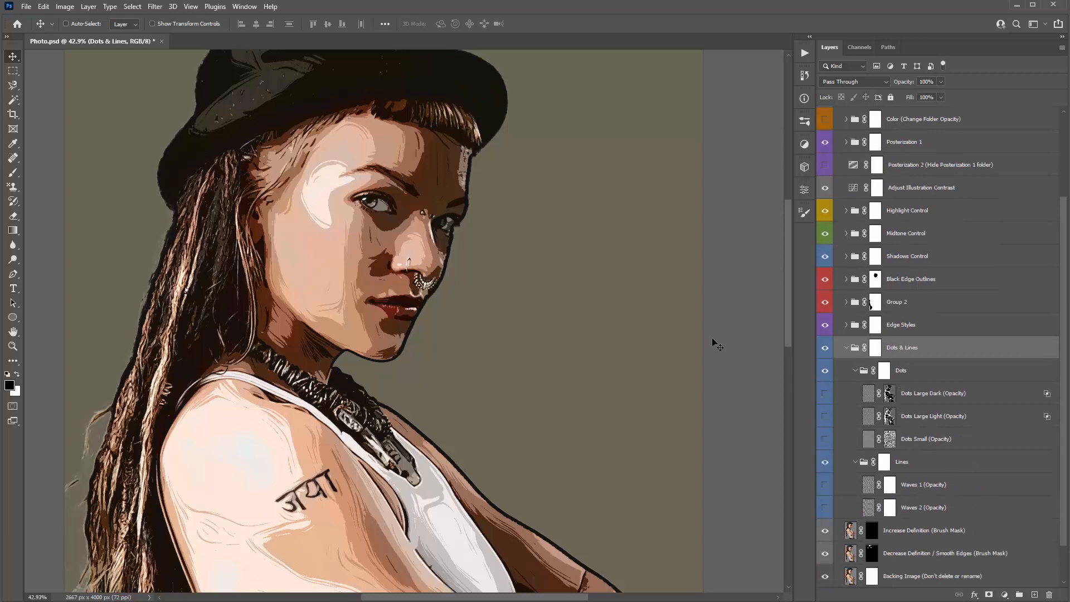
left_click_drag(390, 208, 377, 193)
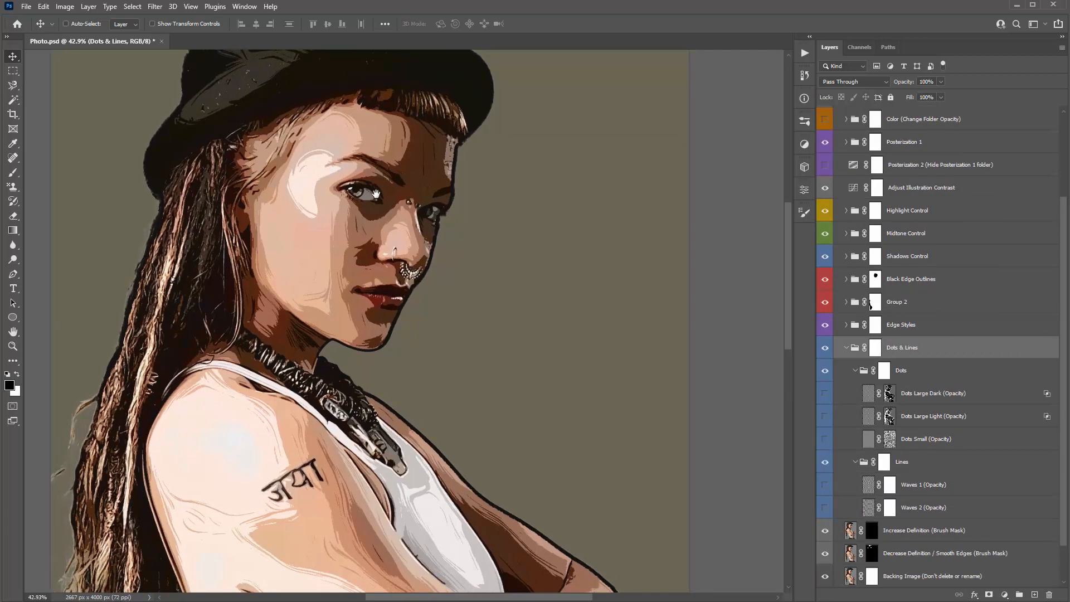
- Show the Dots Large Dark (Opacity) layer and inspect its dot pattern across the face and arms
left_click(950, 396)
left_click(825, 394)
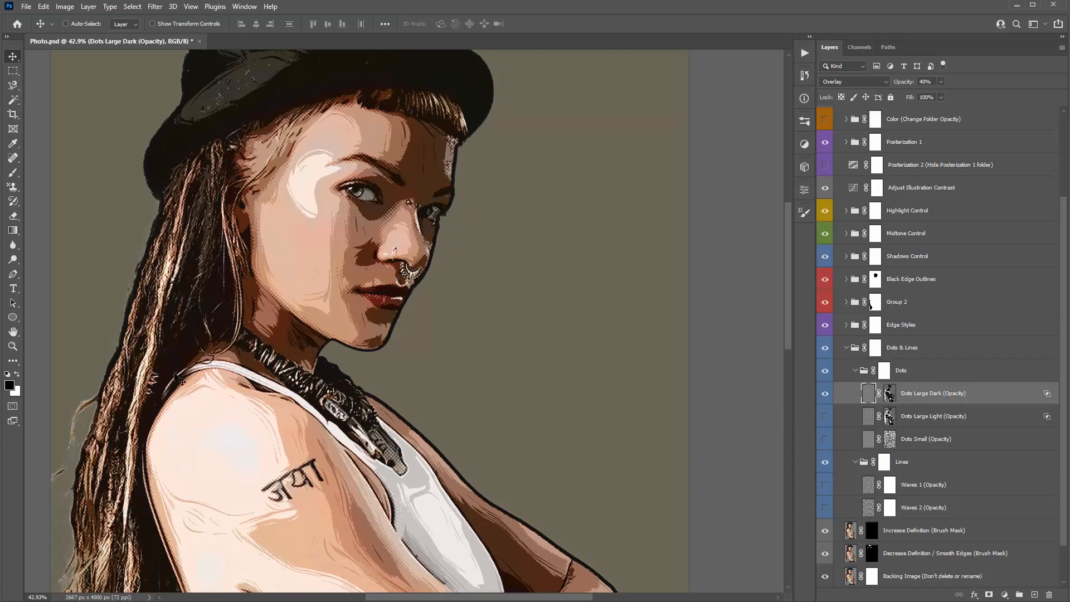
scroll(368, 437, "down", 3)
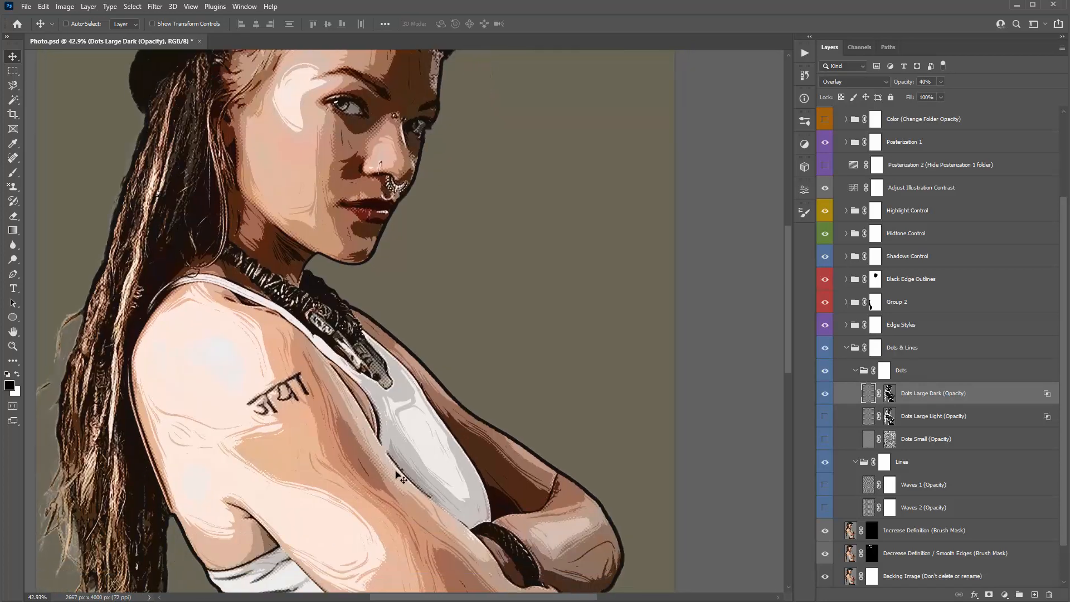
left_click_drag(493, 472, 485, 376)
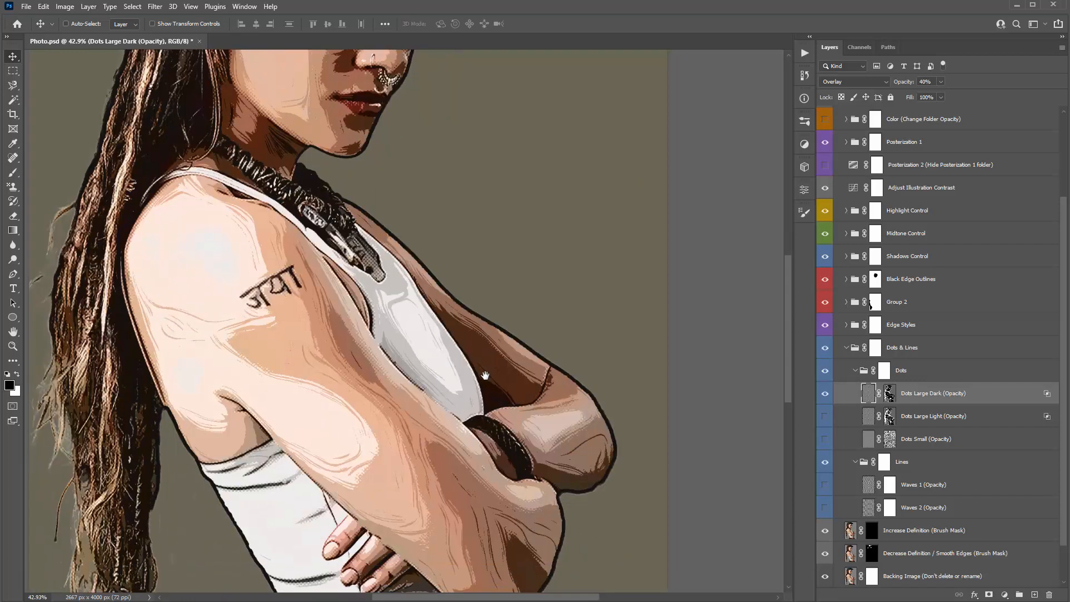
- Examine the Dots Large Dark (Opacity) layer mask on its own, then return to the normal image view
left_click_drag(381, 160, 420, 371)
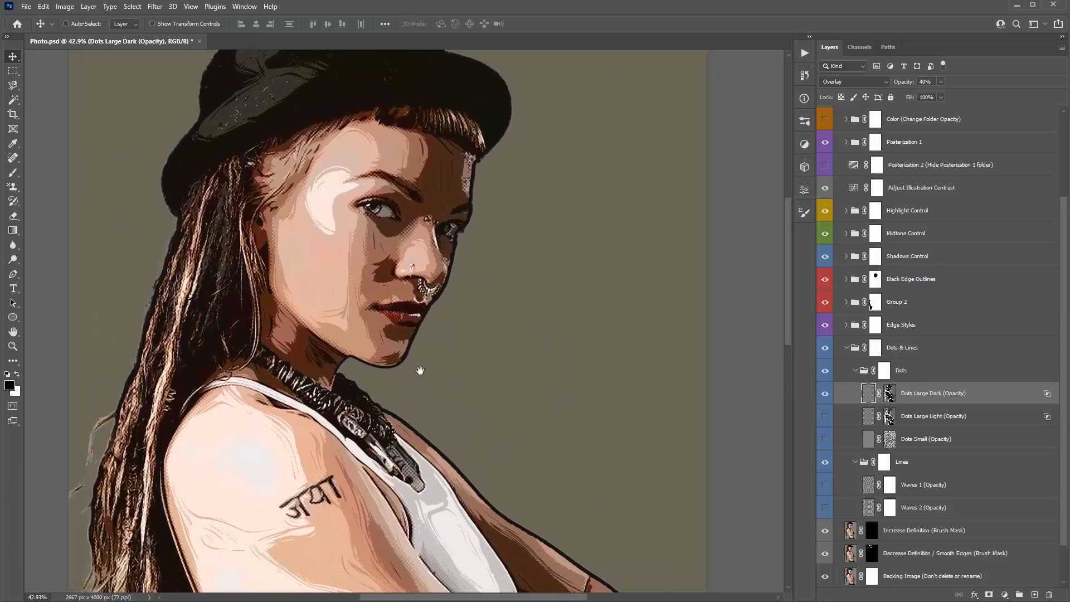
left_click(890, 396)
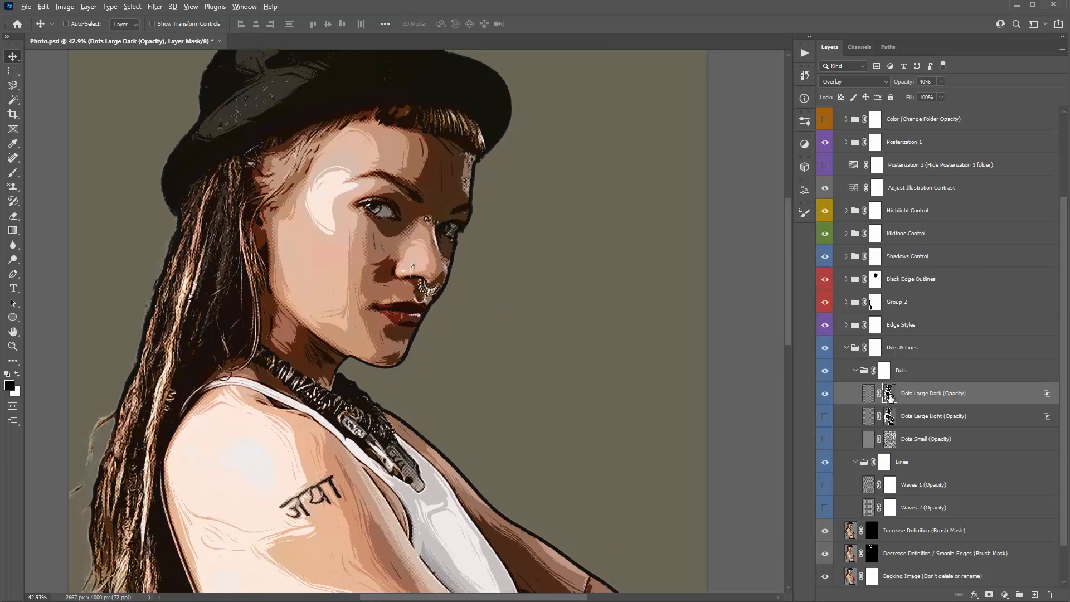
left_click(890, 397, "alt")
left_click_drag(624, 285, 614, 282)
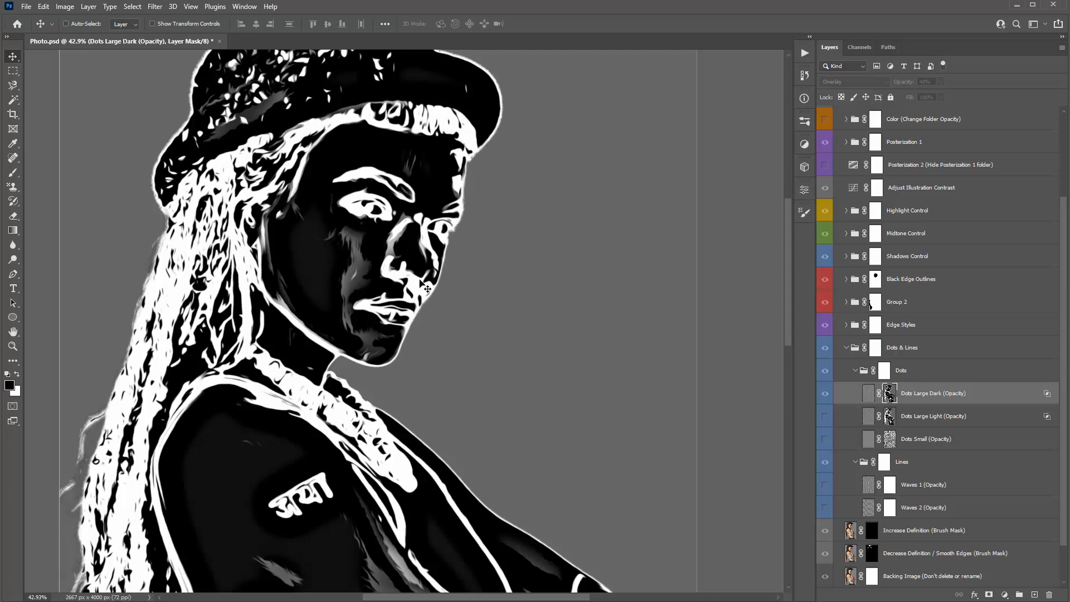
left_click(869, 392)
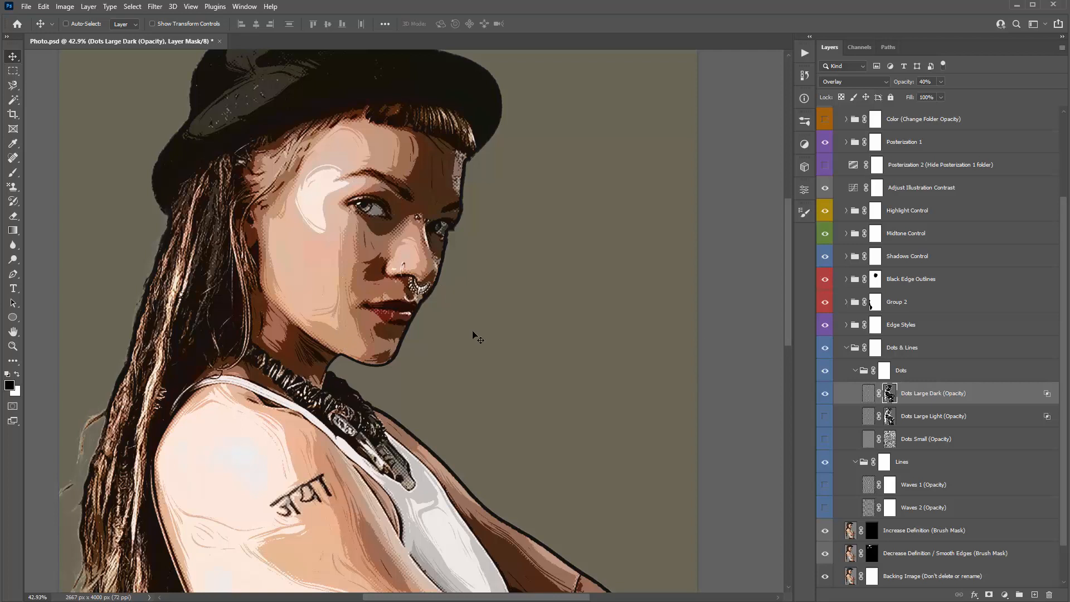
- Brush on the Dots Large Dark mask with a 200 px brush, using white around the jaw and black over the lower cheek
key("b")
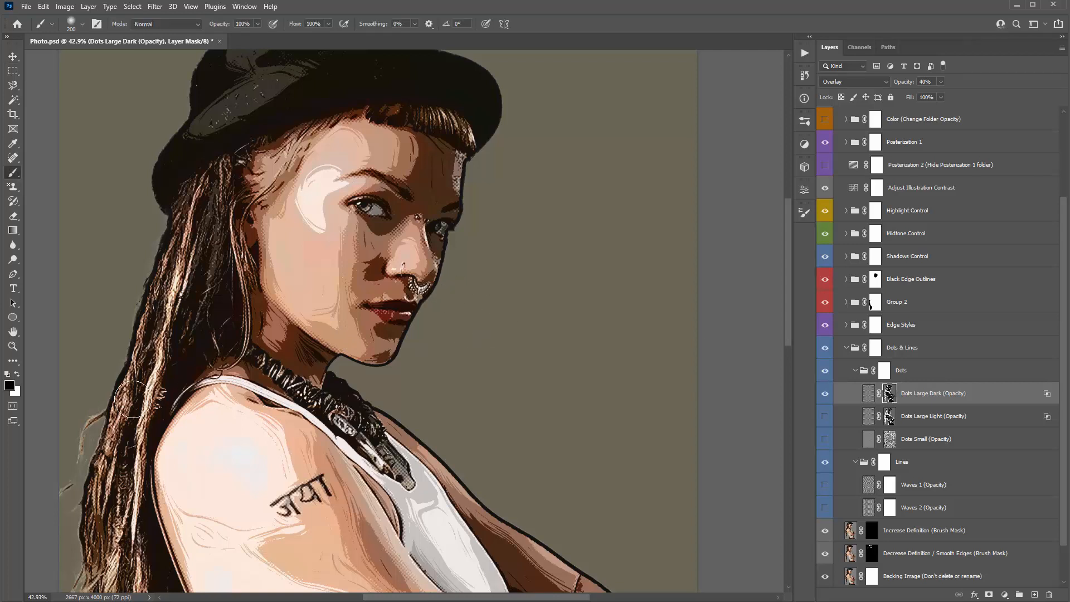
key("x")
mouse_move(342, 343)
left_mouse_down()
mouse_move(322, 328)
mouse_move(344, 337)
mouse_move(357, 328)
mouse_move(277, 339)
mouse_move(257, 319)
mouse_move(271, 333)
mouse_move(360, 343)
left_mouse_up()
key("ctrl+z")
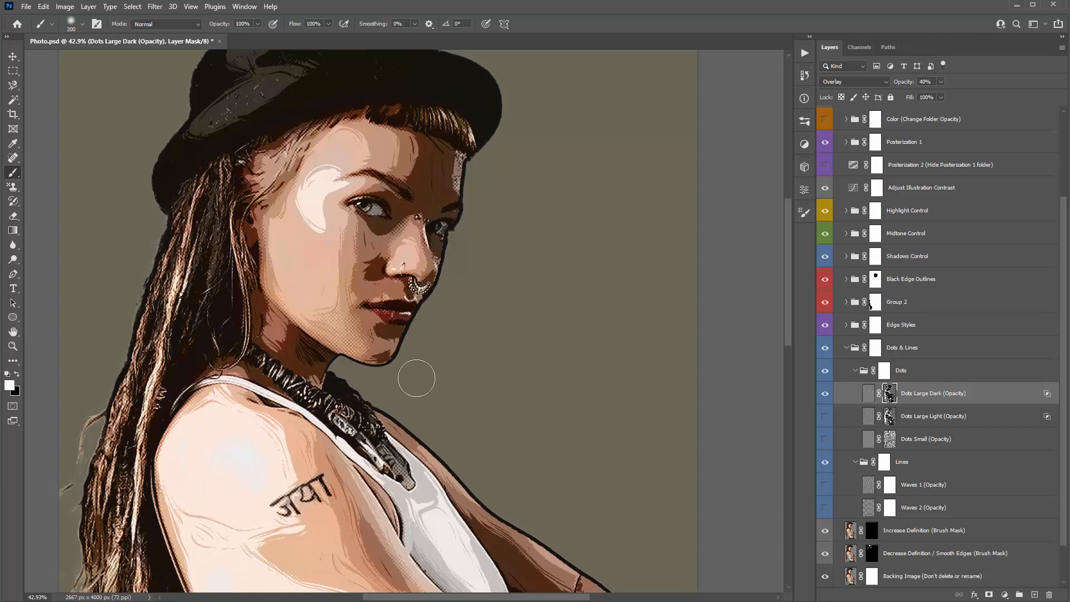
key("x")
mouse_move(362, 316)
left_mouse_down()
mouse_move(366, 328)
mouse_move(299, 289)
mouse_move(347, 299)
left_mouse_up()
key("ctrl+2")
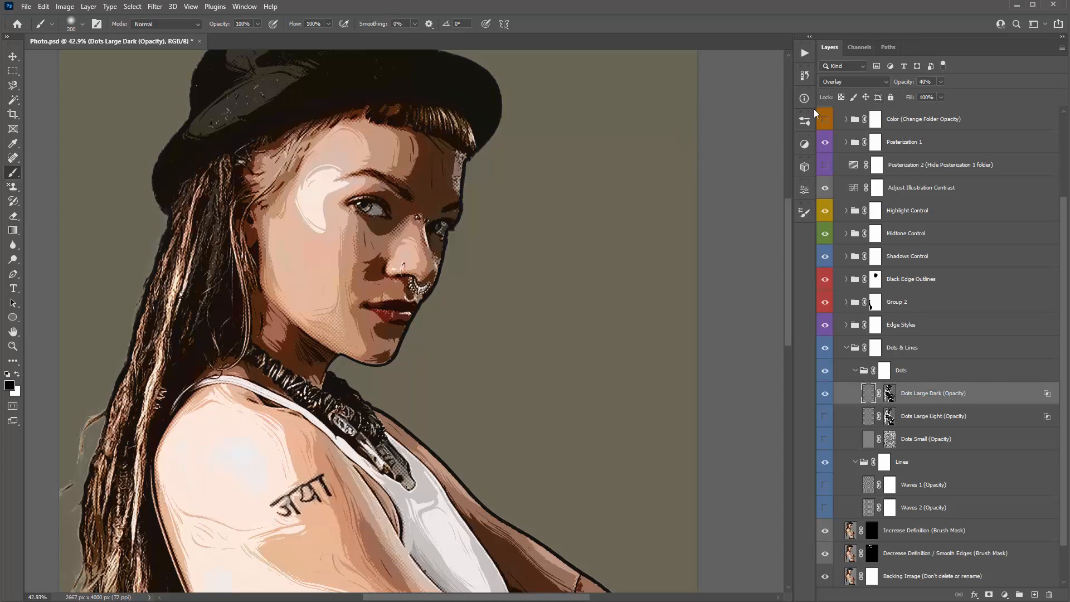
- Set the Dots Large Dark (Opacity) layer's opacity to 100%
left_click(926, 83)
type("100")
key("Return")
- Preview the Dots Large Light (Opacity) layer alone and together with Dots Large Dark, then hide both layers
left_click(934, 418)
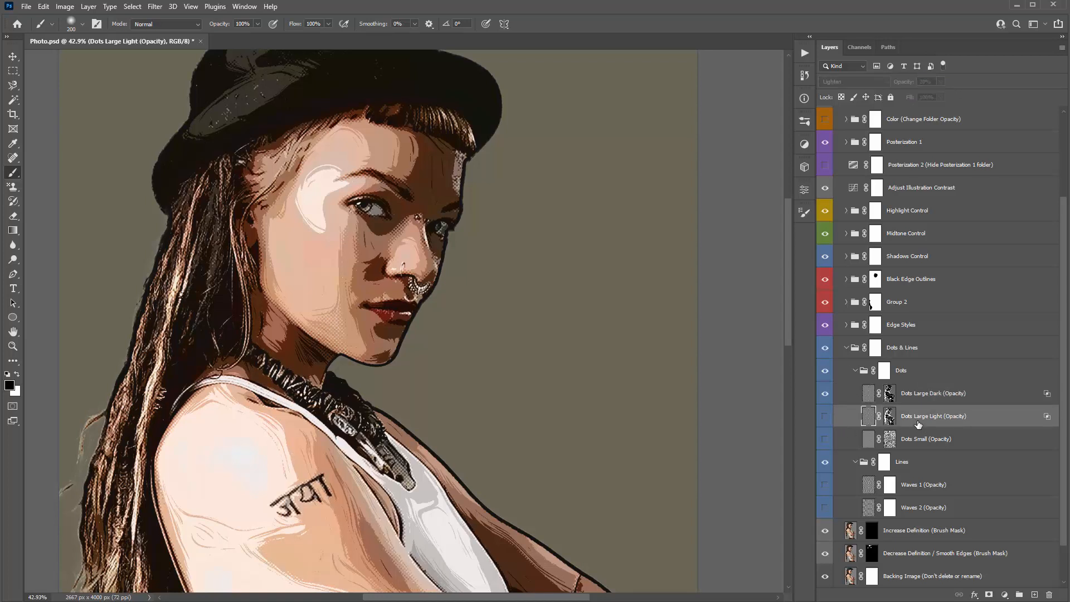
left_click(824, 393)
left_click(824, 416)
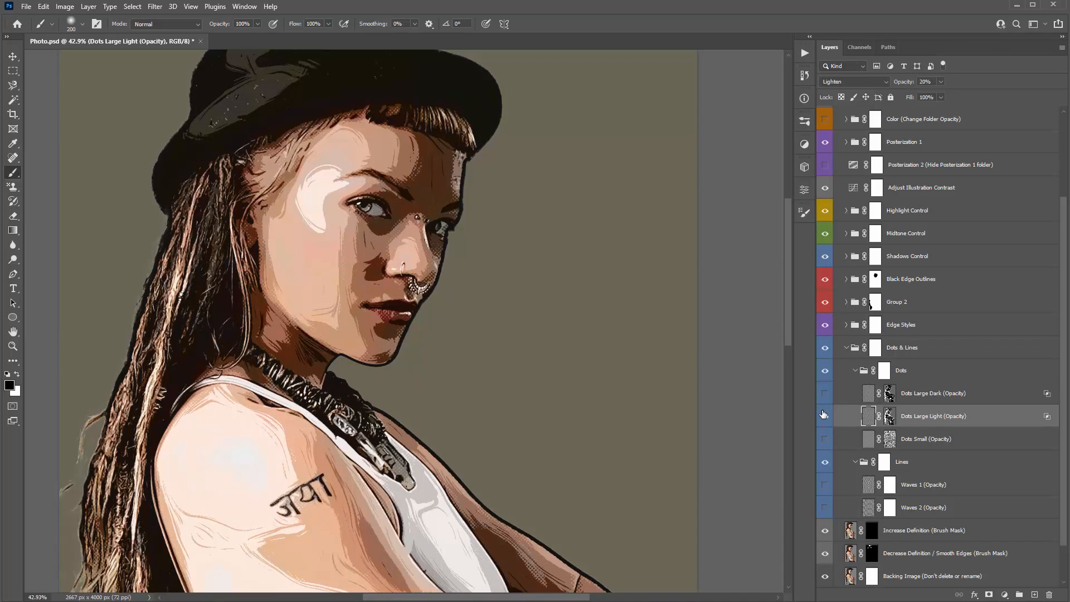
left_click(825, 395)
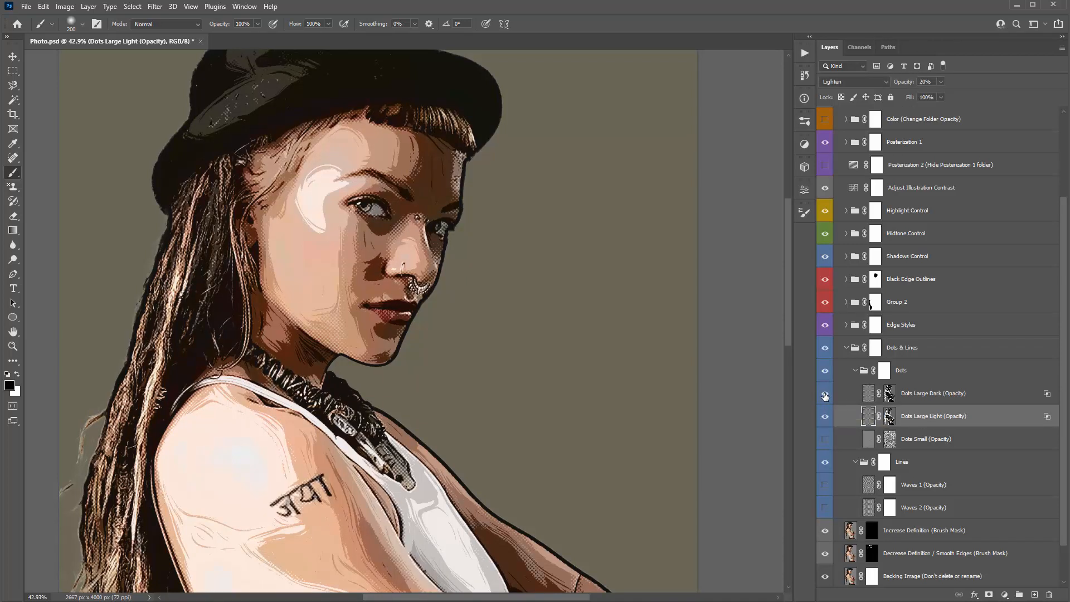
left_click(825, 395)
left_click(826, 416)
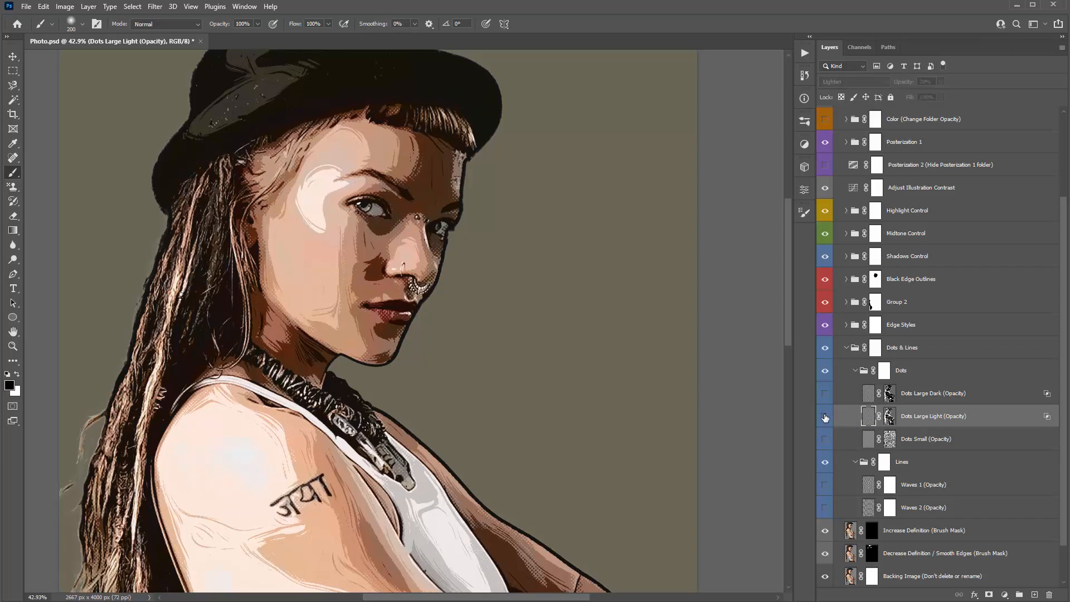
- Toggle the Dots Small (Opacity) layer on and off to examine its pattern, leaving it hidden
left_click(942, 440)
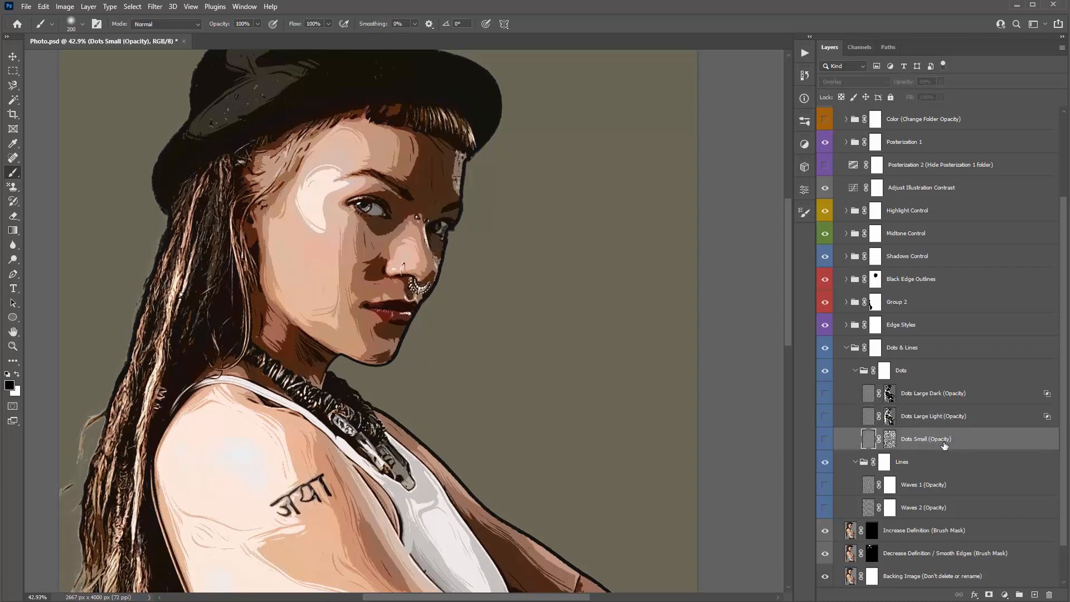
left_click(825, 440)
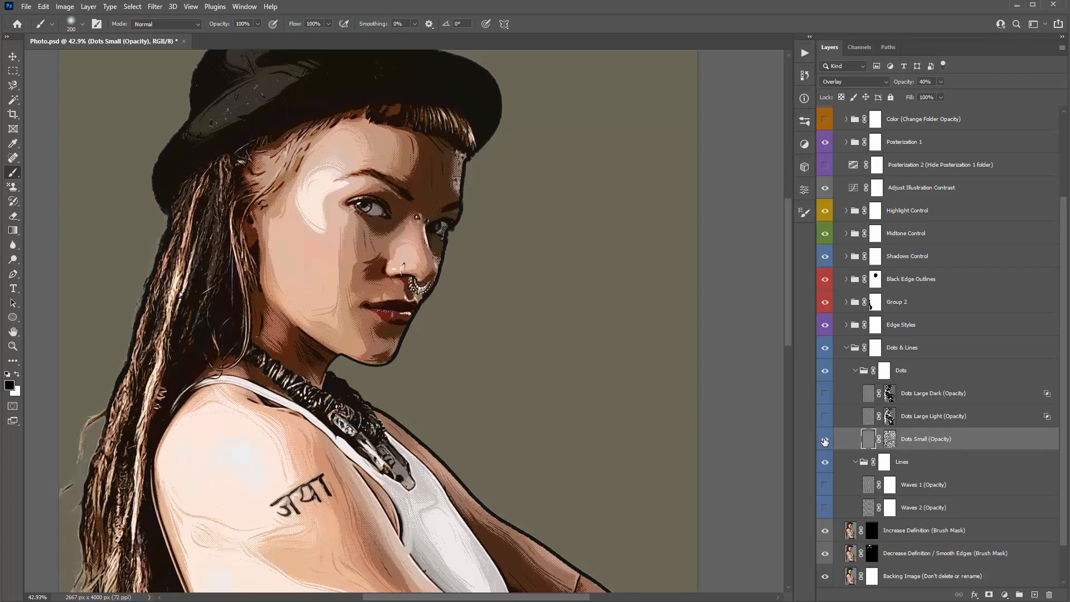
left_click(825, 440)
left_click(825, 440)
left_click(825, 441)
left_click(825, 440)
left_click(825, 439)
- Preview the Waves 1 and Waves 2 line patterns individually and combined on the portrait
left_click(963, 484)
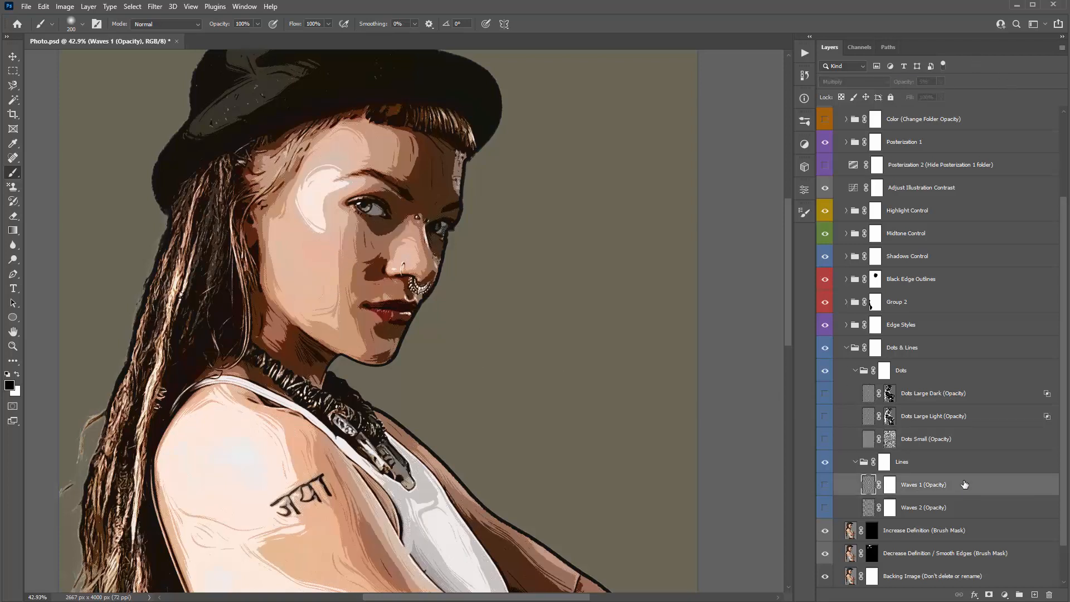
left_click(824, 484)
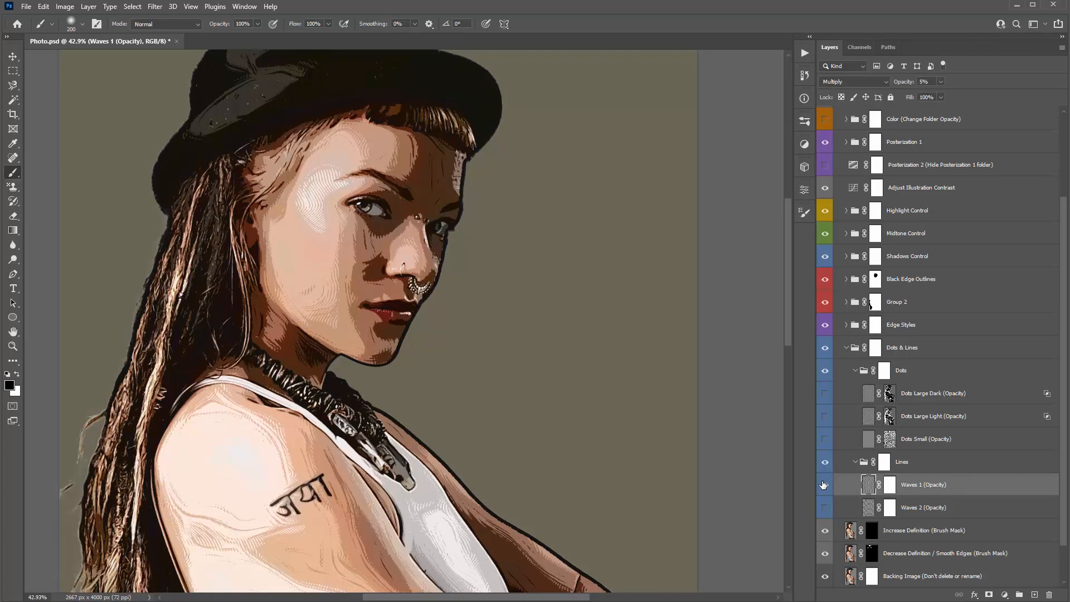
left_click(824, 485)
left_click(824, 484)
left_click(824, 485)
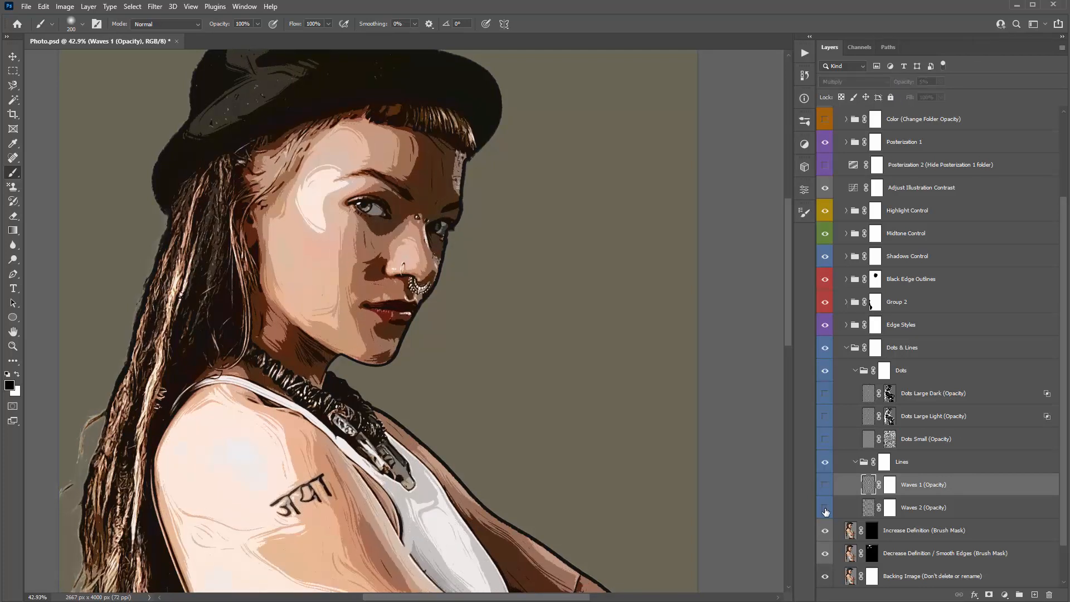
left_click(826, 508)
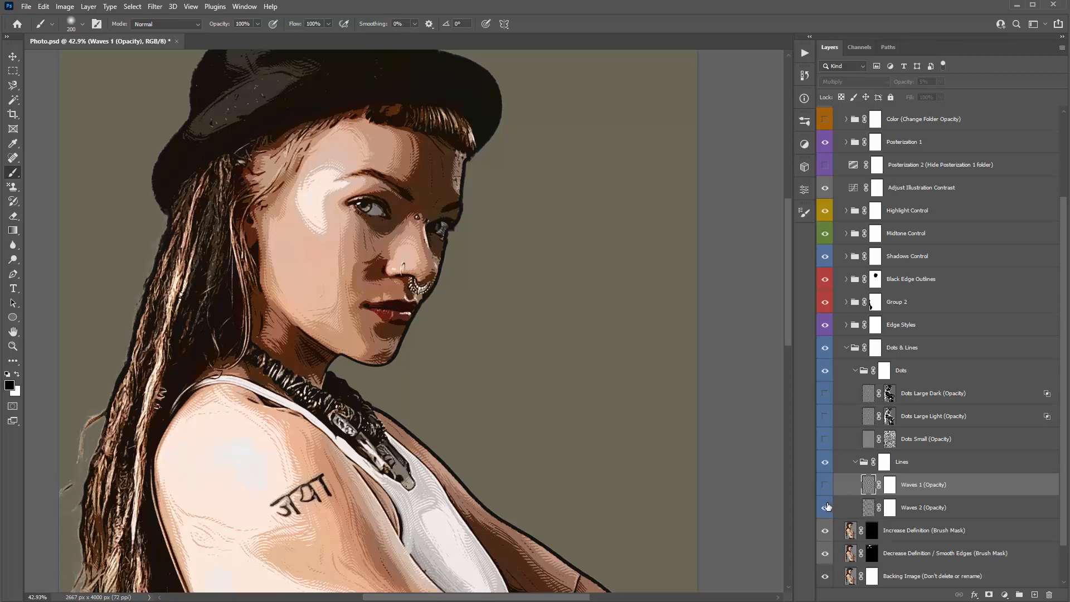
left_click(825, 485)
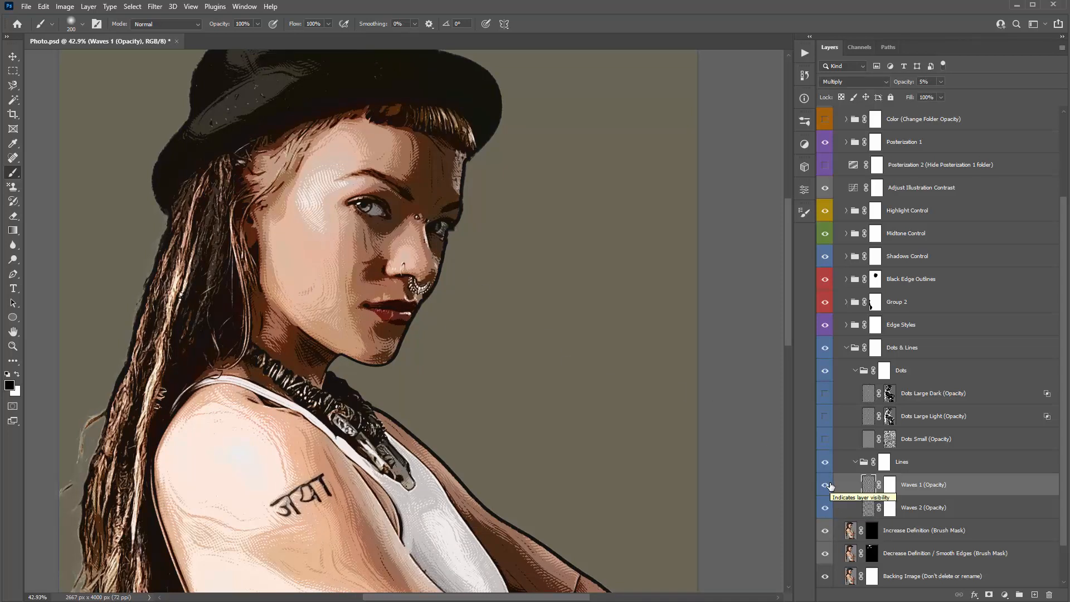
- Hide the Waves 1 and Waves 2 layers and collapse the Dots & Lines folder
key("v")
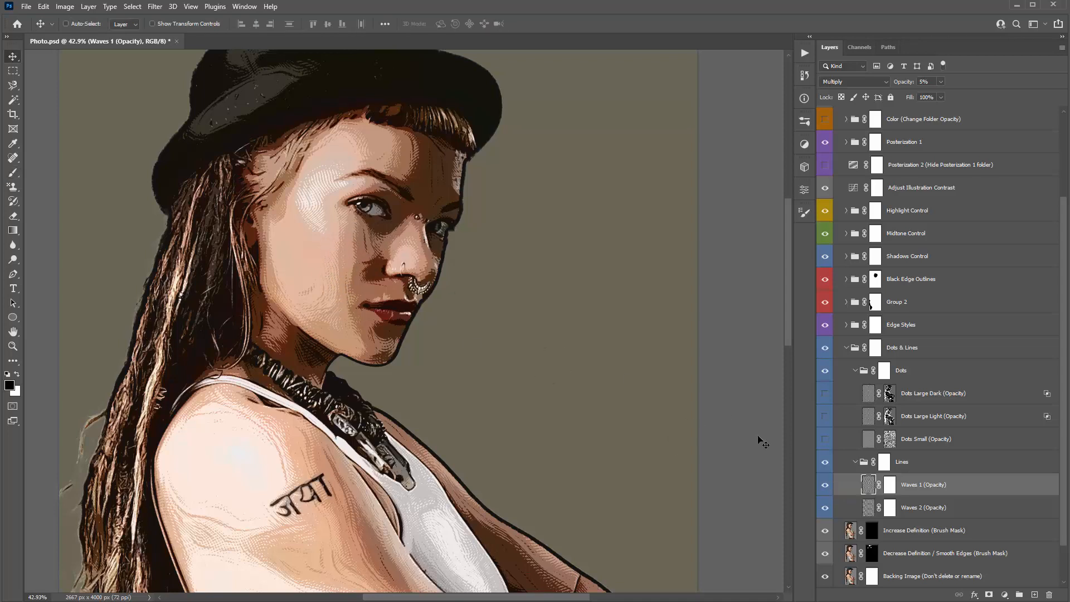
left_click_drag(827, 489, 825, 507)
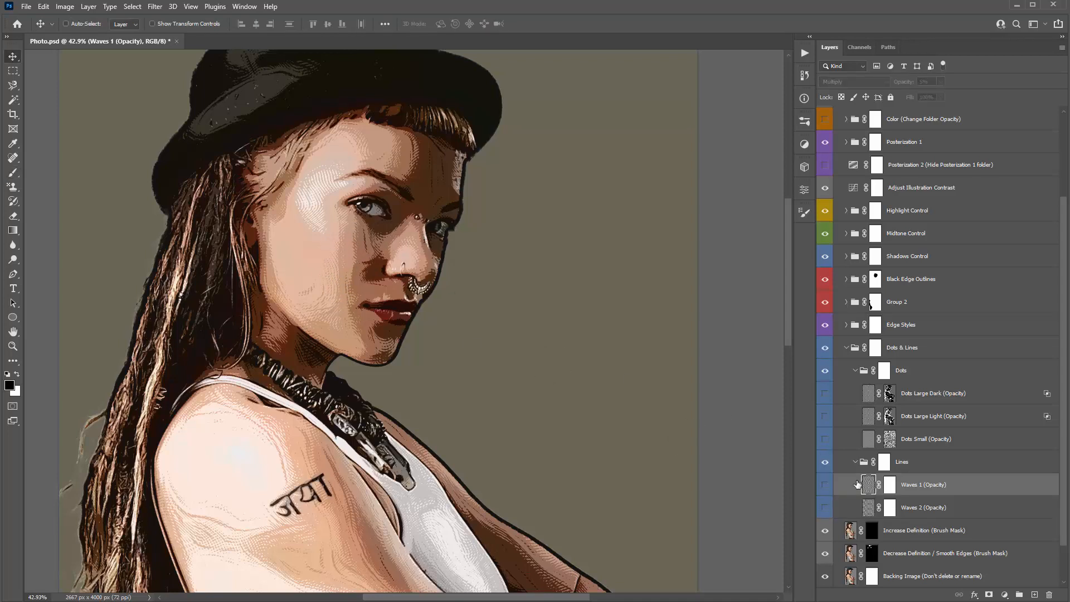
left_click(856, 372, "ctrl")
left_click(848, 416)
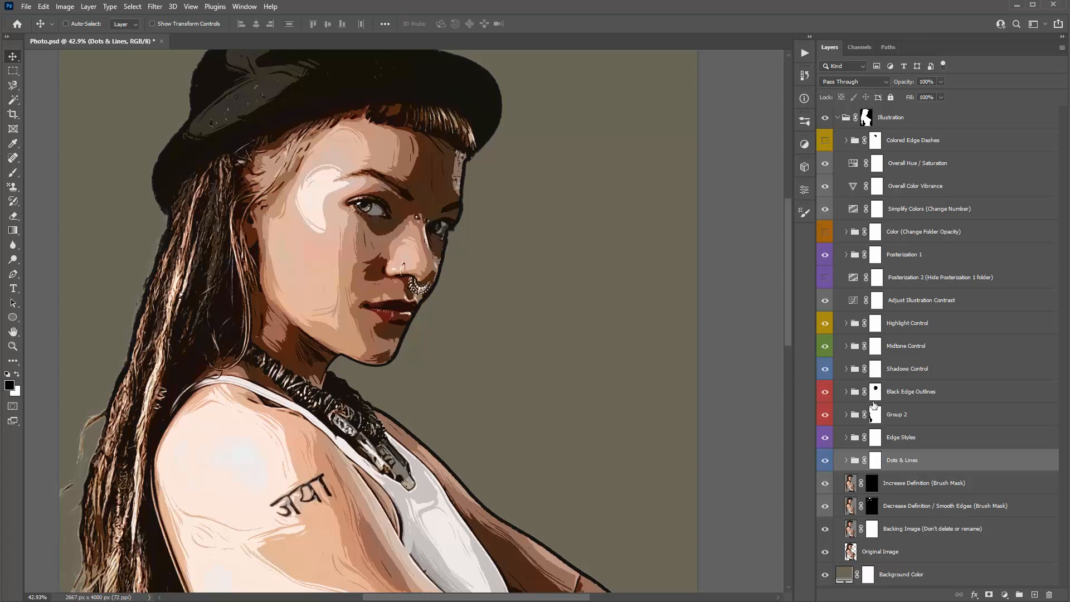
- Toggle the visibility of the Black Edge Outlines and Shadows Control folders to compare their effect on the portrait
left_click(897, 397)
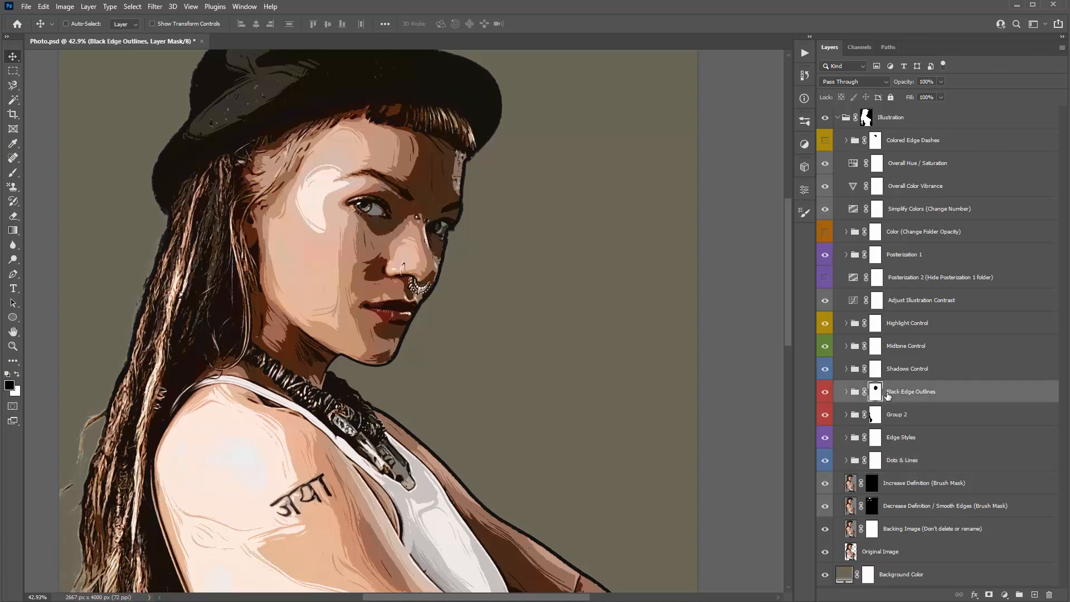
left_click(825, 393)
left_click(826, 392)
left_click(827, 369)
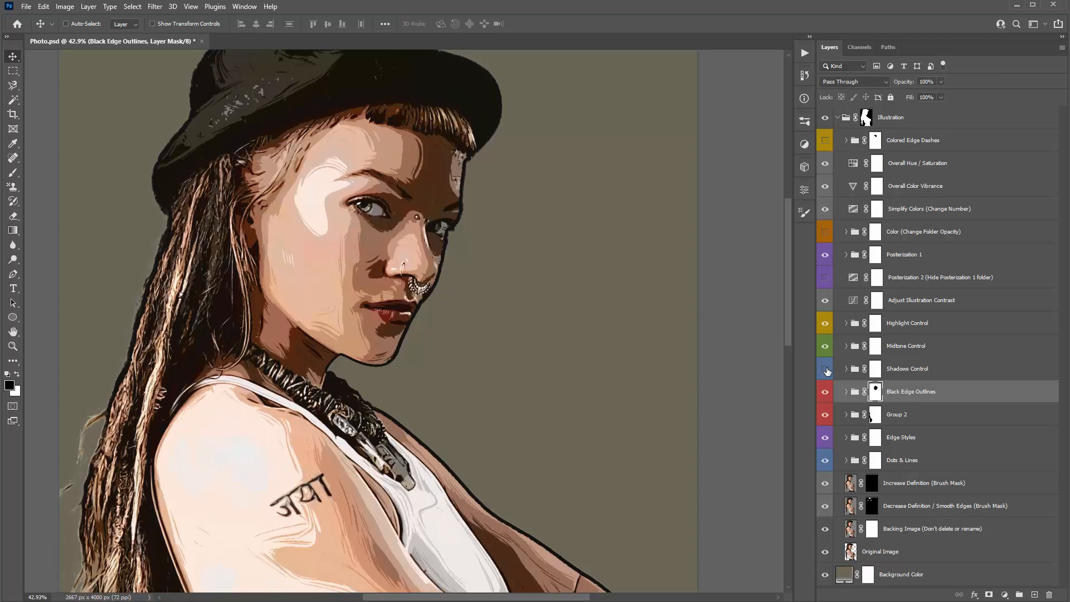
- Select the Shadows Control mask with a 100 px brush and toggle the folder's visibility to check the shadow detail
left_click(874, 372)
key("b")
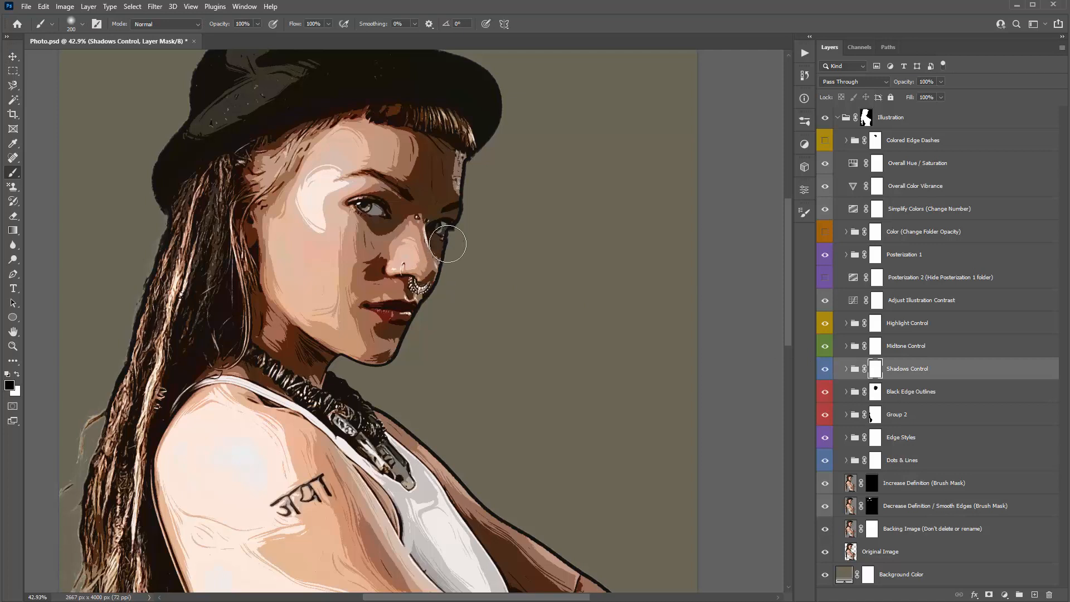
key("bracketleft")
left_click(826, 370)
left_click(827, 370)
key("ctrl+minus")
key("ctrl+minus")
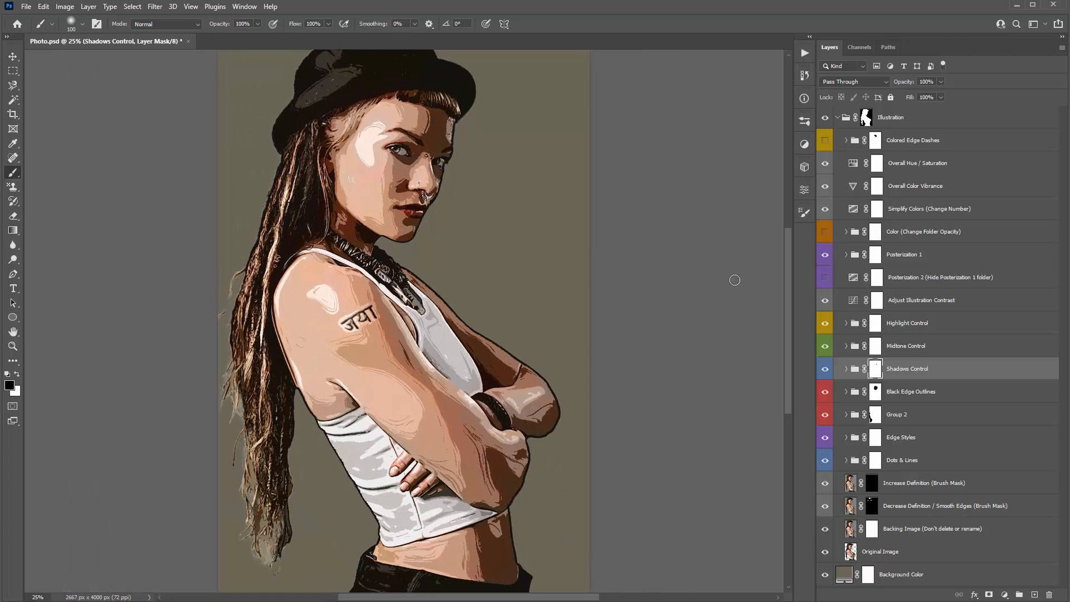
- Collapse the Illustration folder and select the Background Color layer
left_click(925, 120)
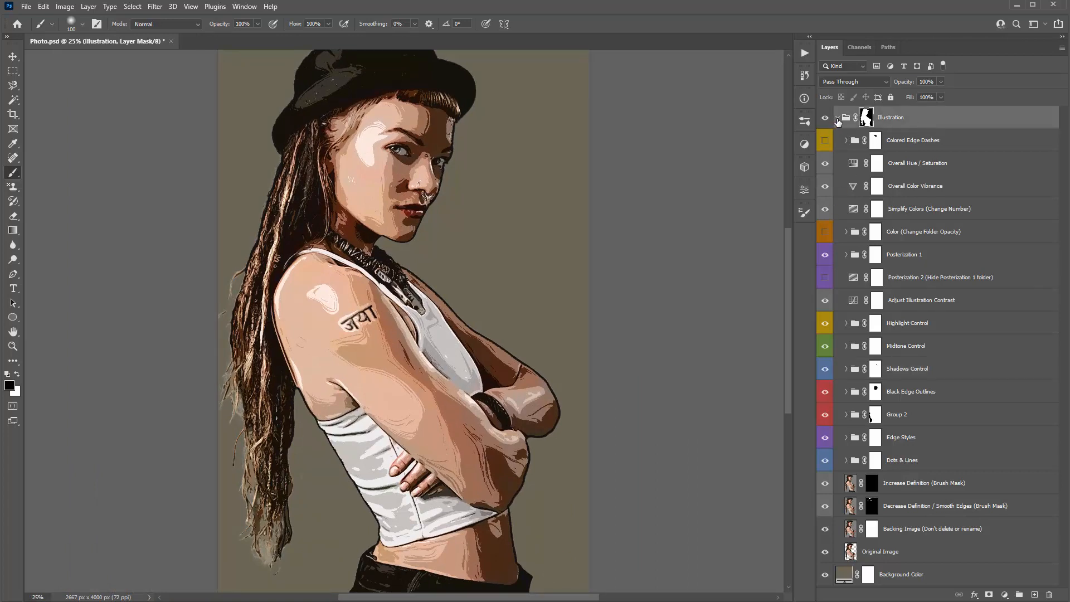
left_click(837, 119)
left_click(928, 143)
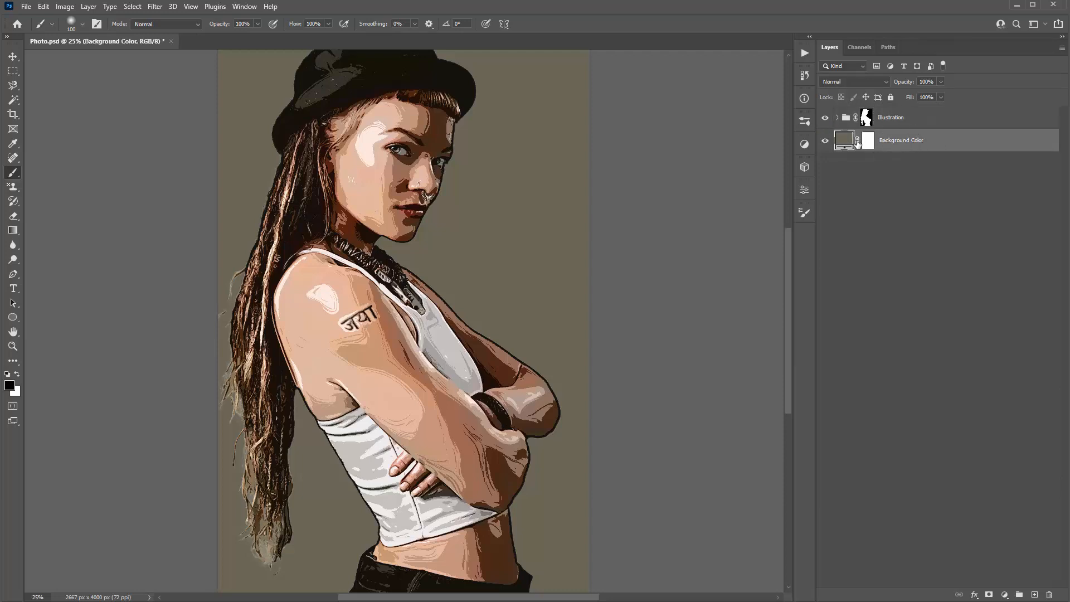
- Inspect the Illustration folder's mask on its own, checking the subject cutout and hair edges
left_click(866, 120)
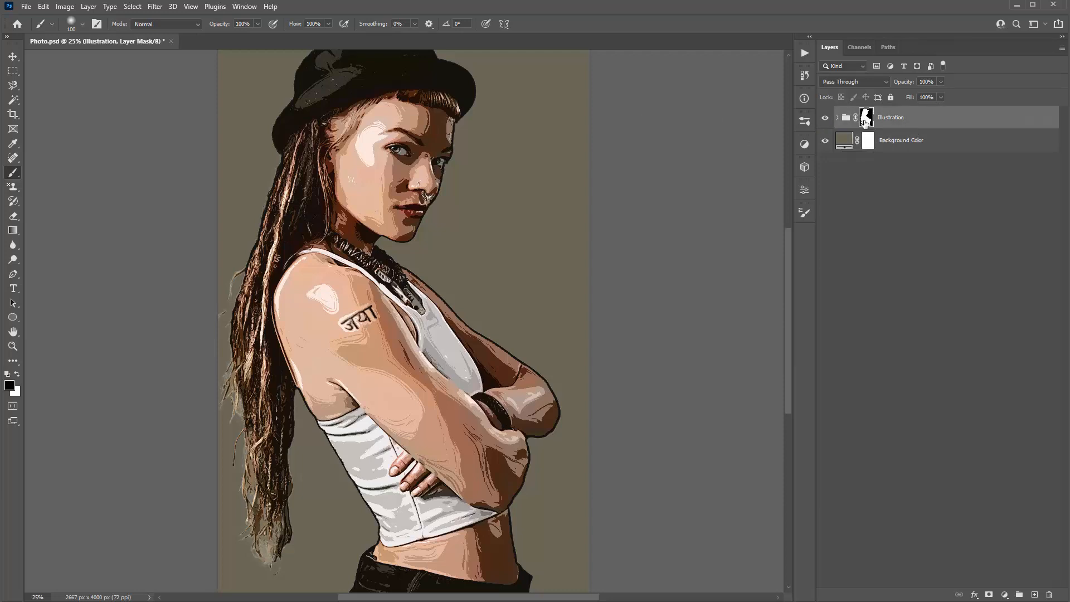
left_click(866, 120, "alt")
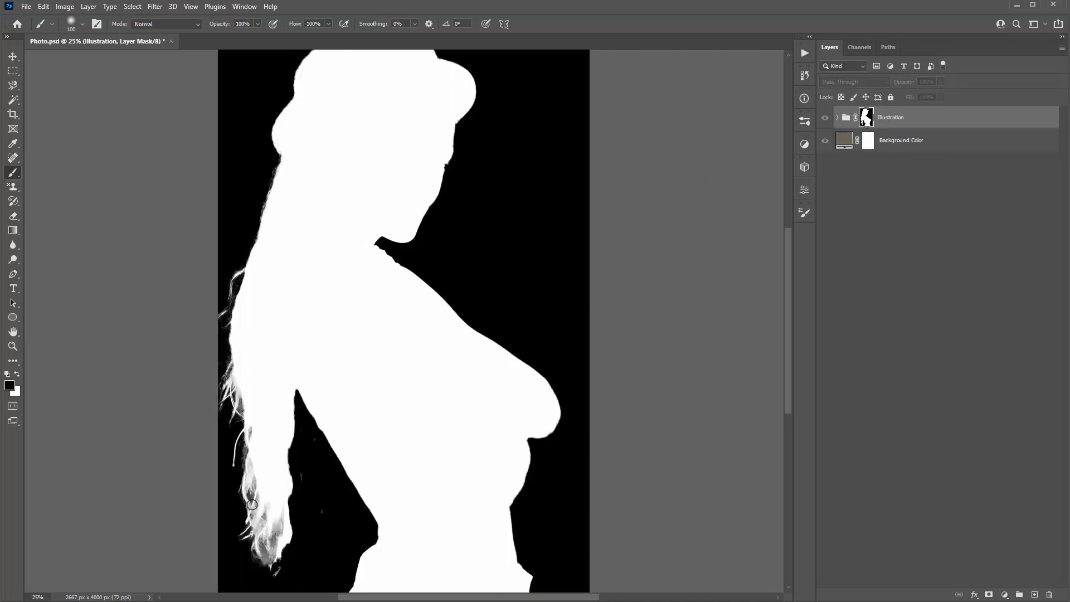
left_click(948, 121)
- Place 82.png from the Background Graphics > Digital Graphics folder as an embedded image directly above the Background Color layer
left_click(938, 146)
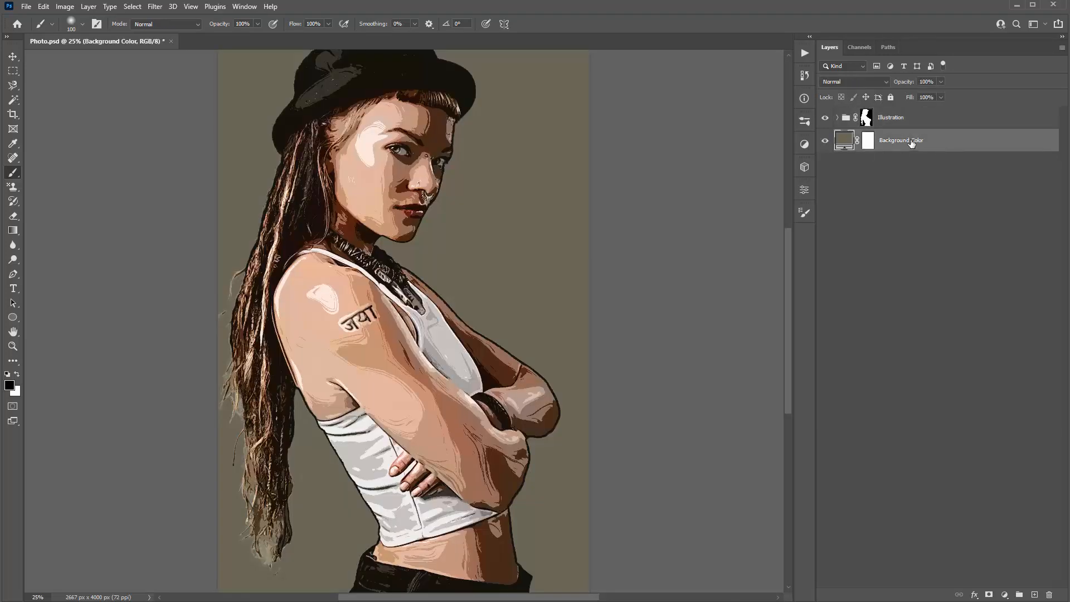
left_click(27, 8)
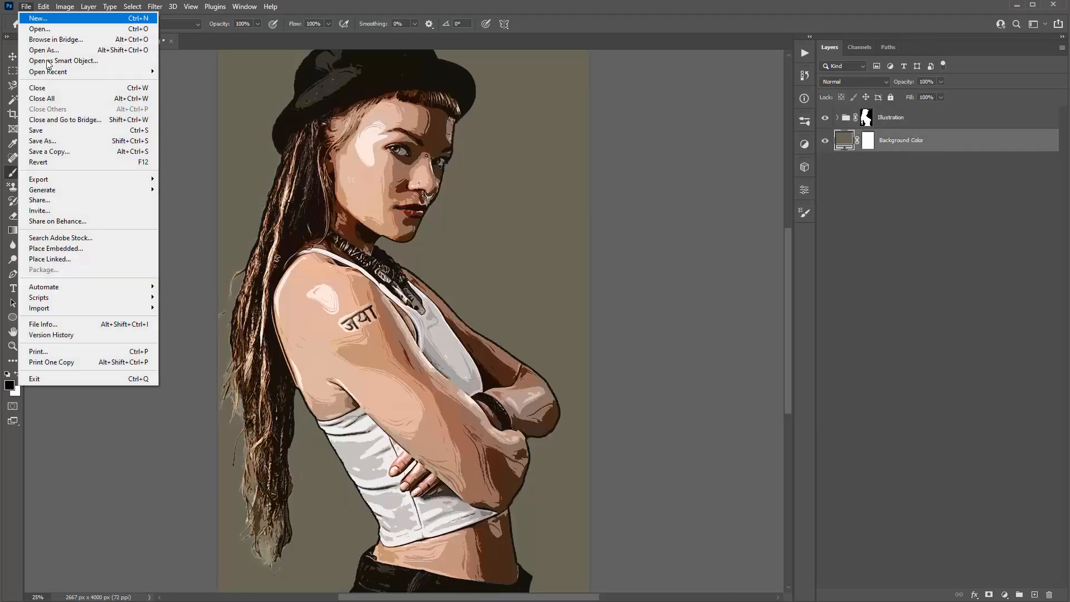
left_click(91, 250)
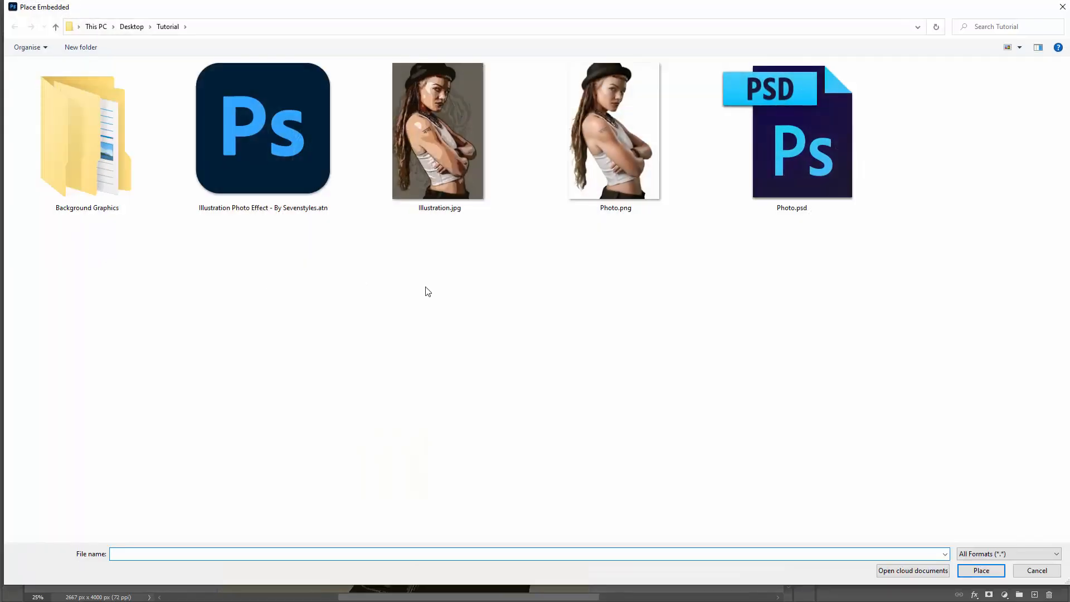
double_click(90, 153)
double_click(116, 172)
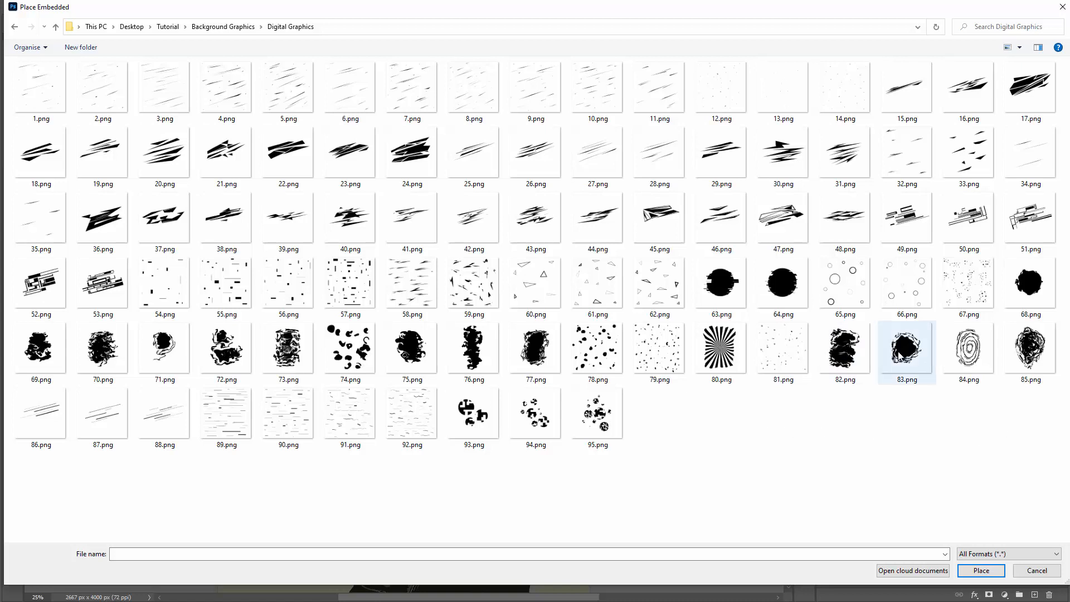
double_click(845, 350)
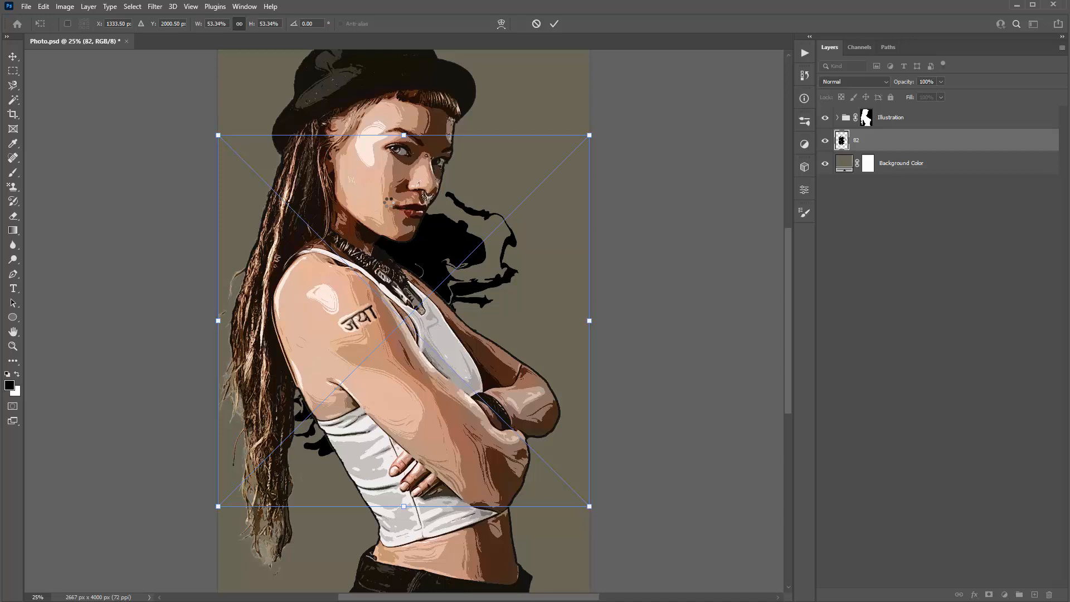
- Scale the placed graphic to about 77% and position it behind the subject's head and torso
key("ctrl+minus")
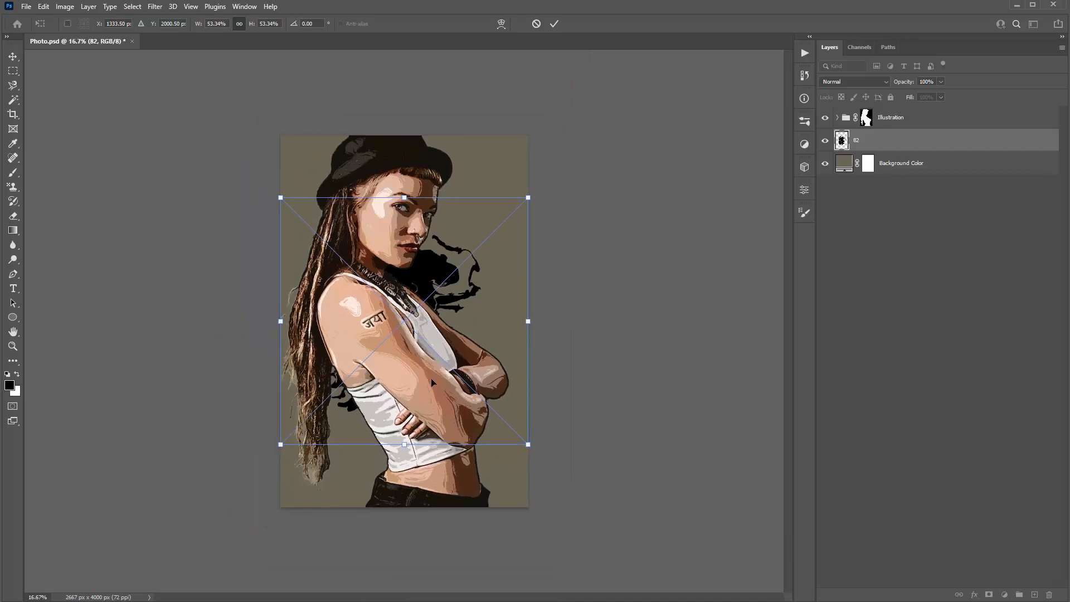
left_click_drag(282, 198, 218, 135)
left_click_drag(529, 445, 575, 492)
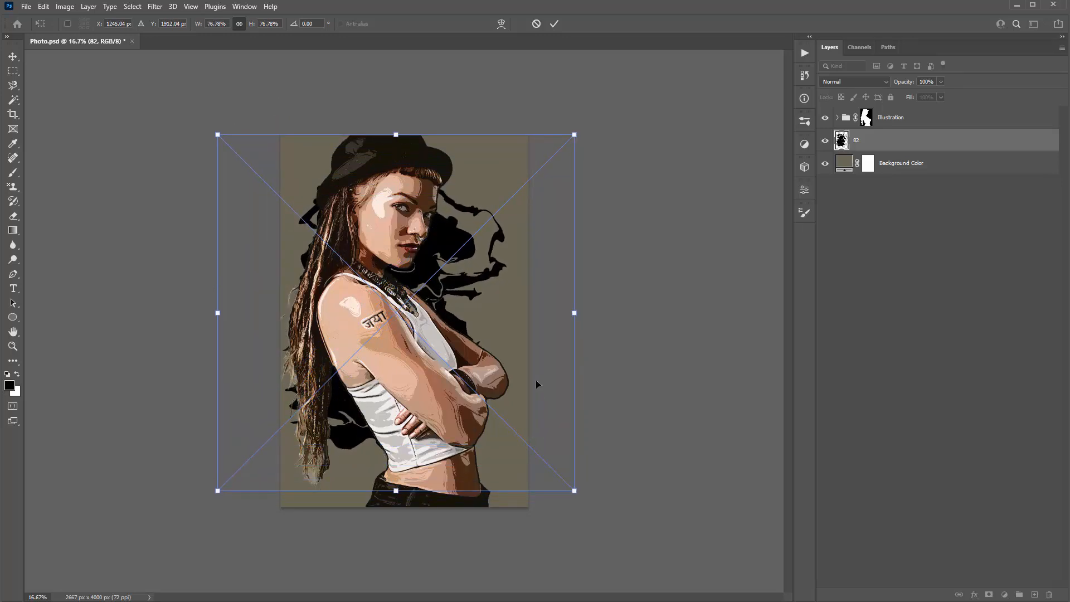
key("Return")
key("z")
left_click(449, 331)
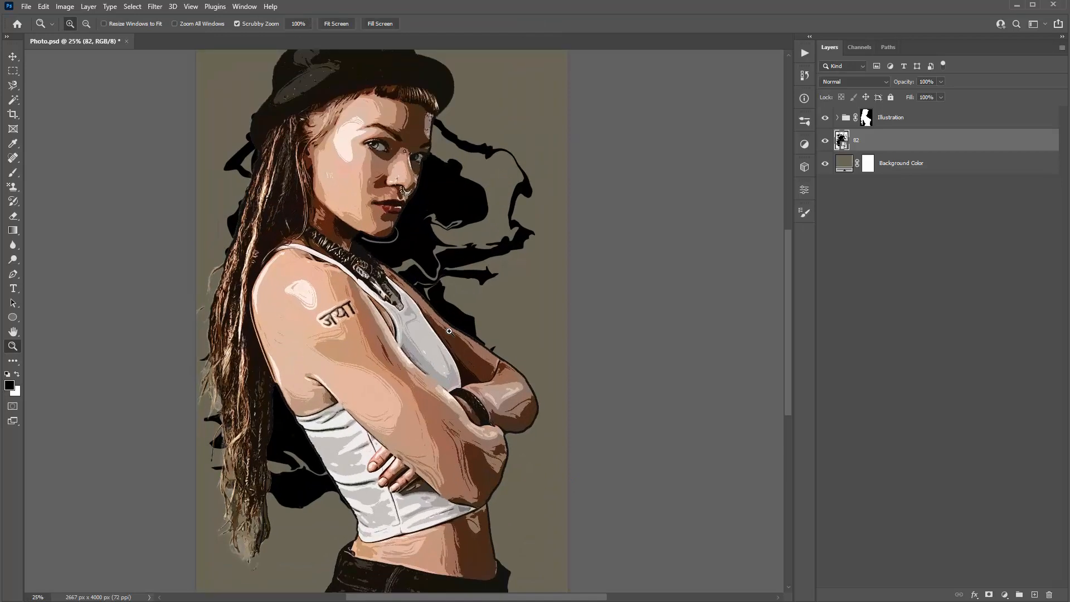
key("v")
left_click_drag(471, 272, 461, 286)
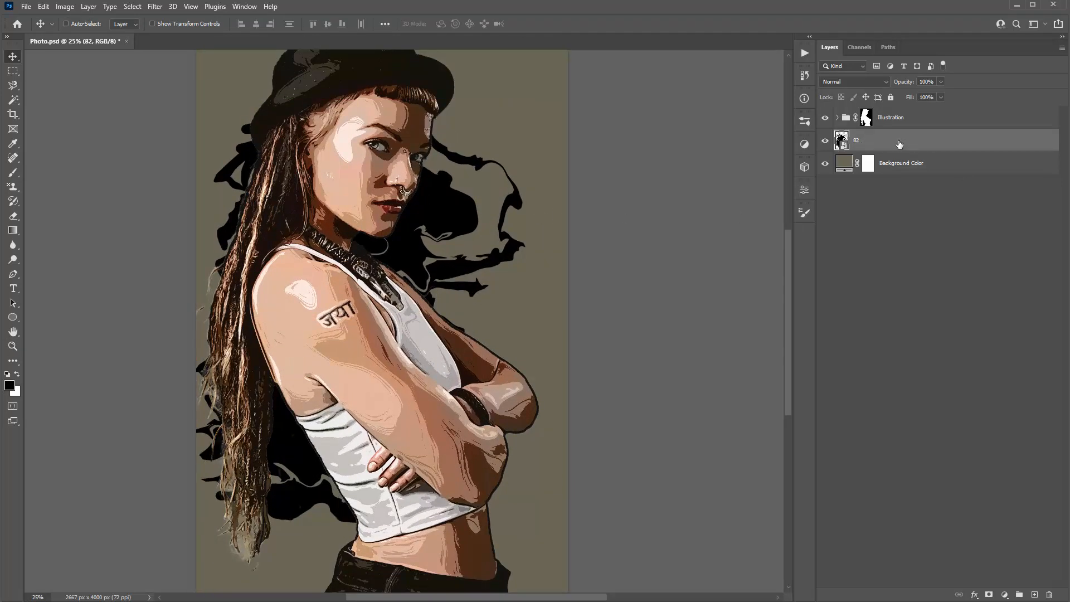
left_click_drag(561, 141, 547, 143)
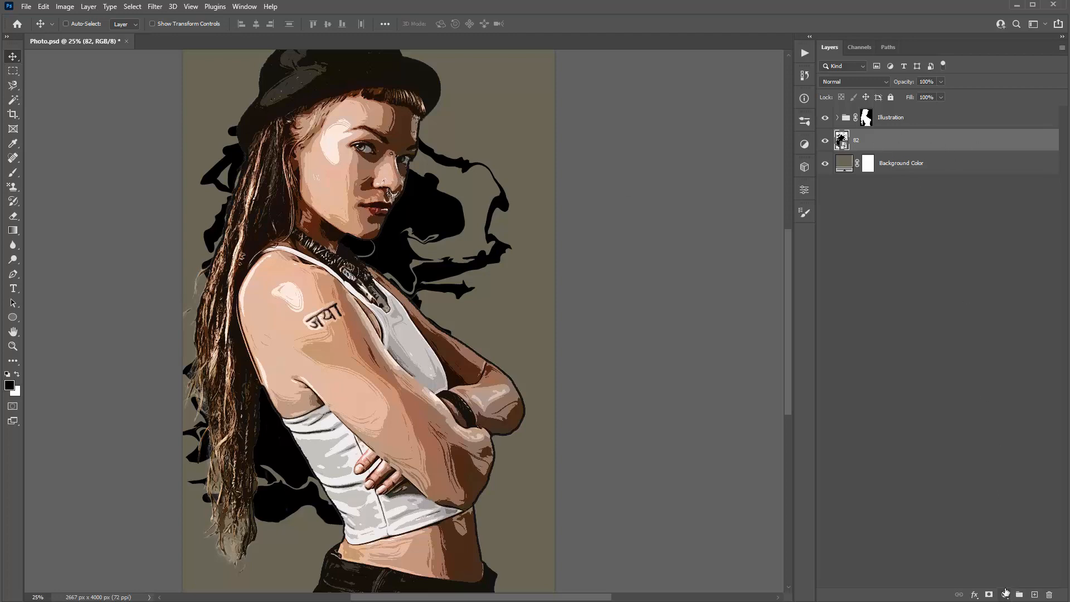
- Add a red Solid Color fill layer above the graphic and clip it to the graphic
left_click(1006, 595)
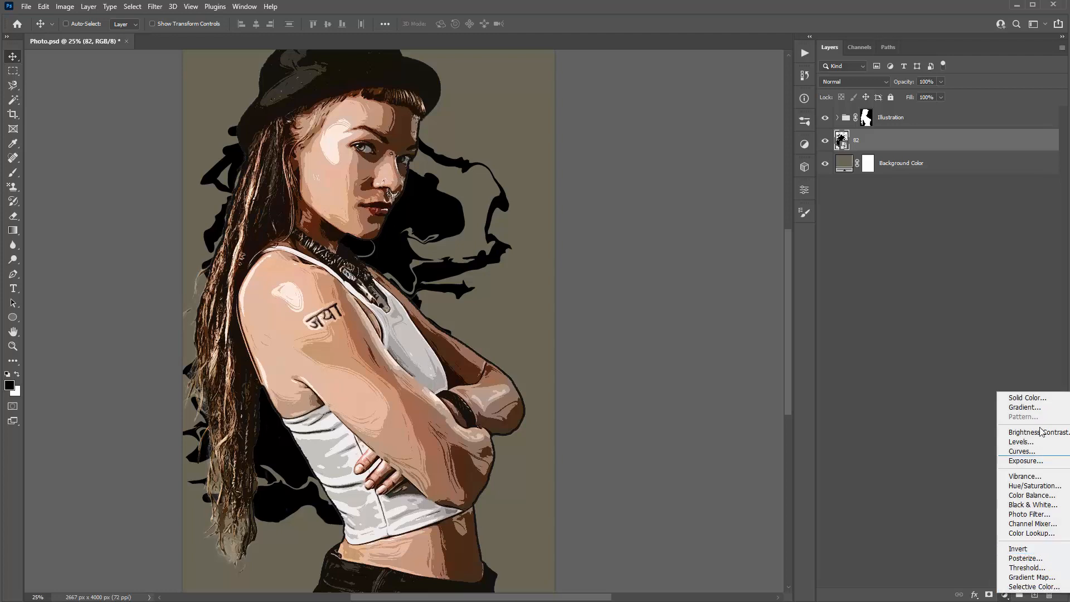
left_click(1029, 397)
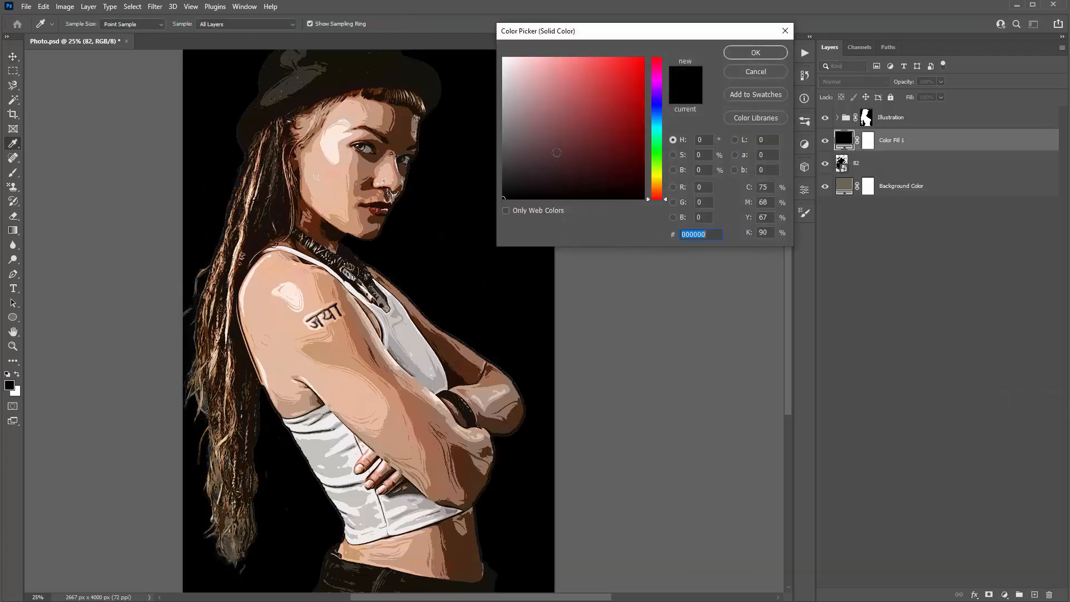
left_click(586, 83)
left_click(745, 53)
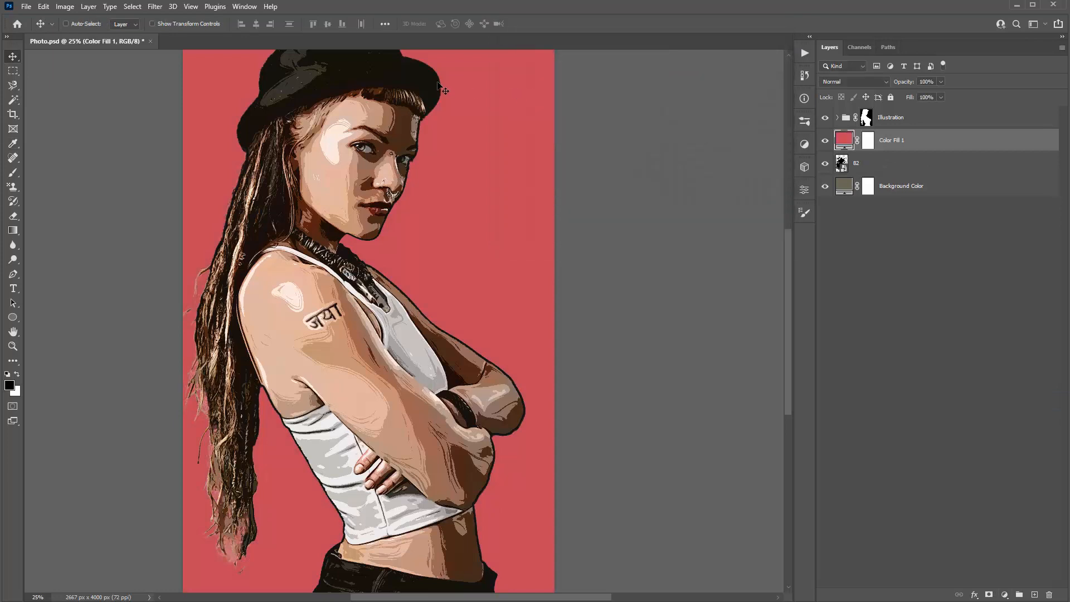
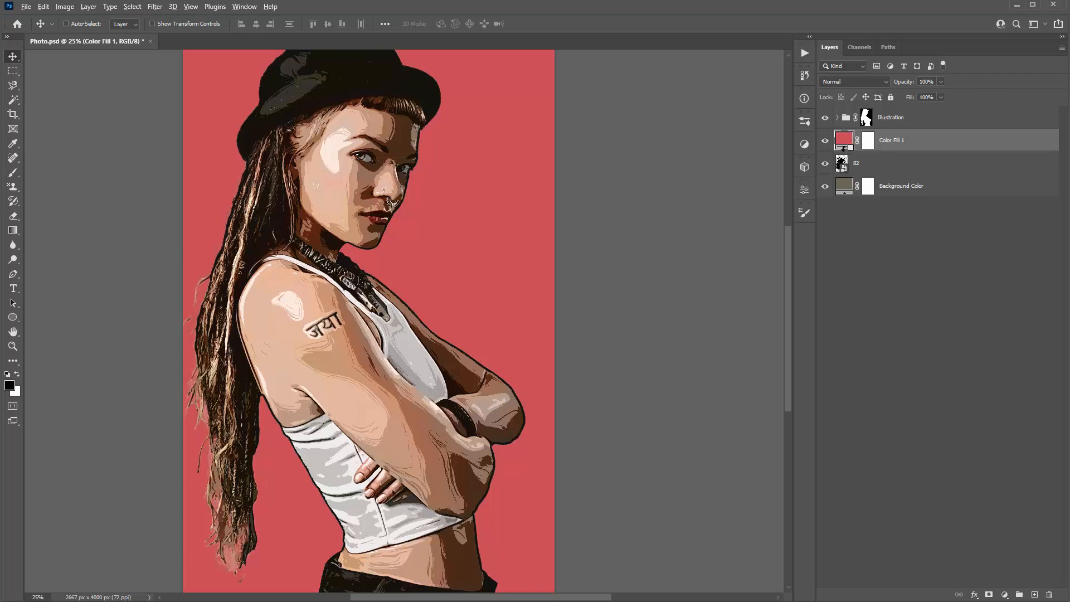
left_click(843, 148, "alt")
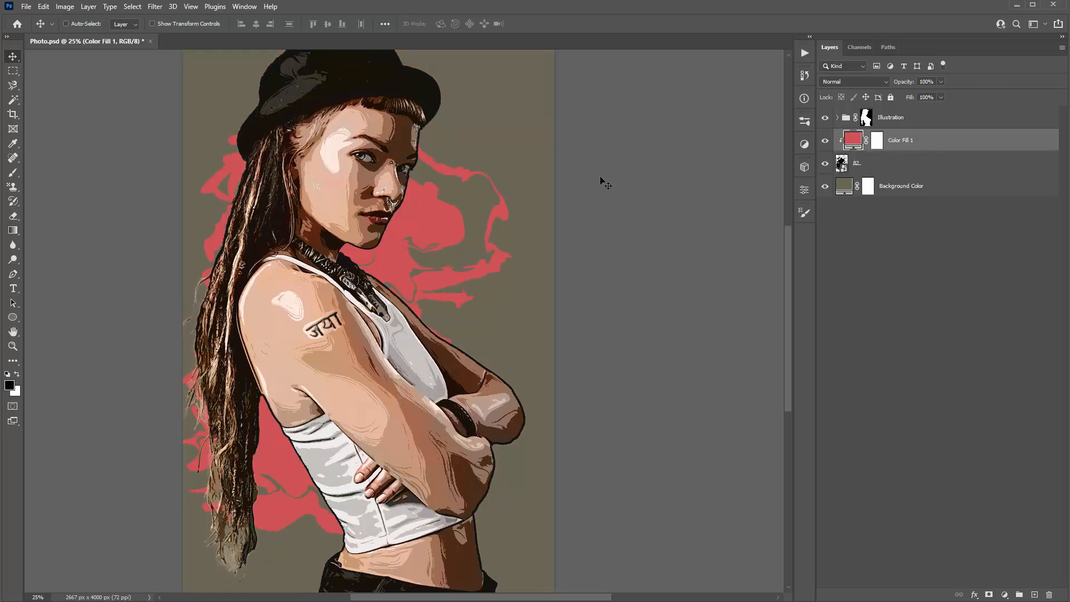
- Recolor the clipped fill to a muted olive-brown slightly darker than the background
left_click(847, 163)
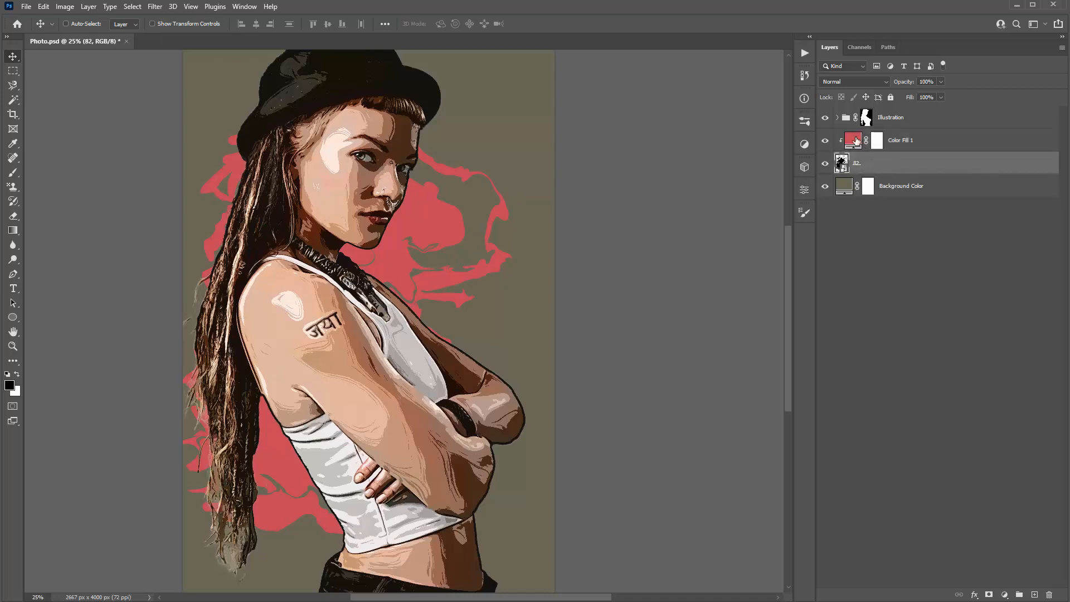
double_click(854, 141)
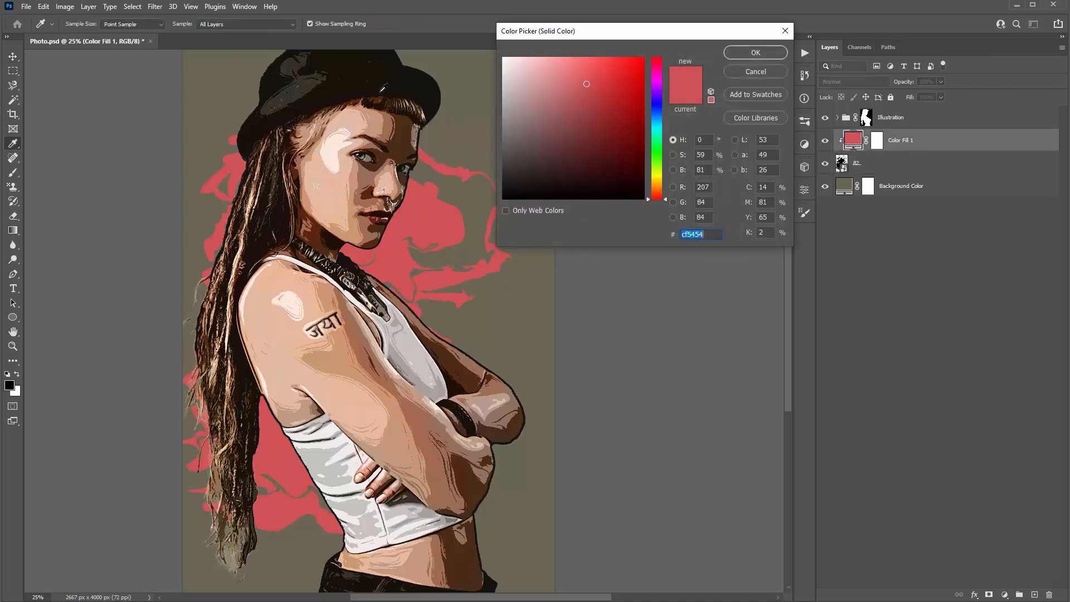
left_click(312, 86)
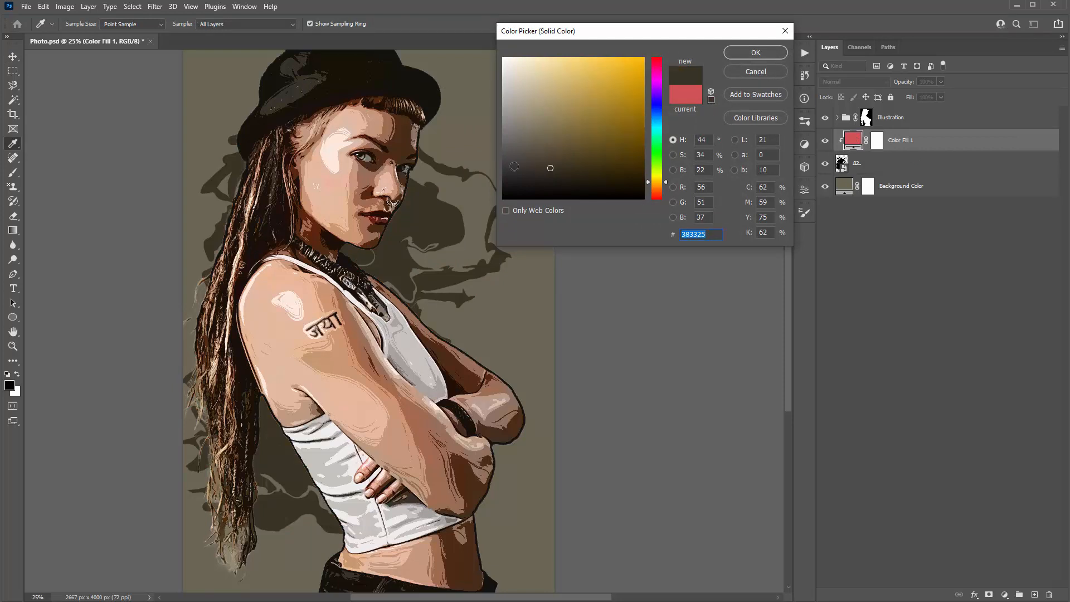
mouse_move(530, 161)
left_mouse_down()
mouse_move(518, 141)
mouse_move(516, 170)
mouse_move(506, 146)
mouse_move(545, 143)
mouse_move(534, 146)
left_mouse_up()
left_click(763, 50)
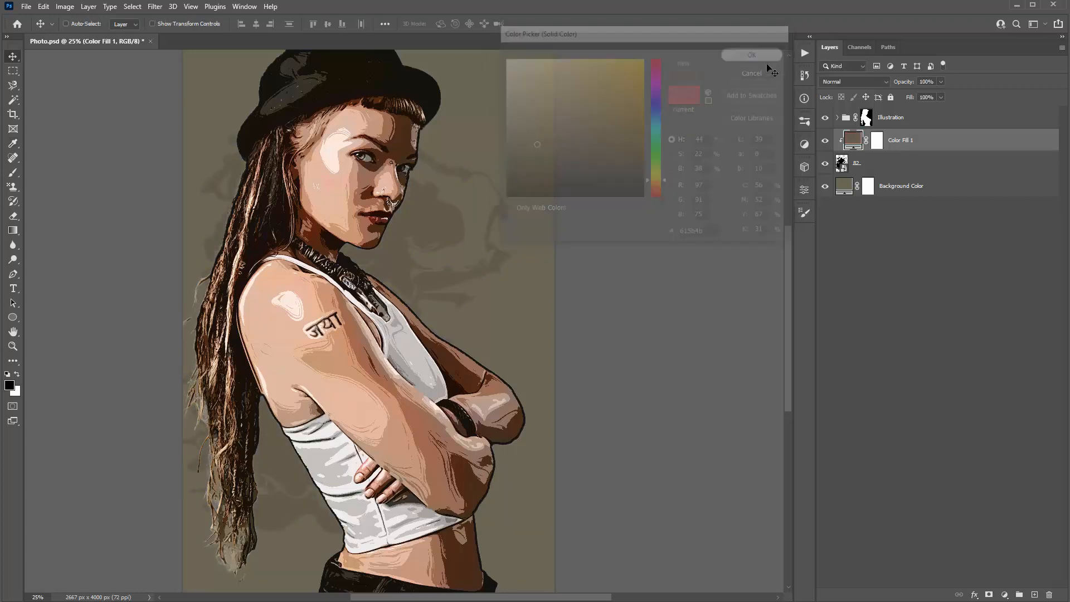
- Replace the contents of the graphic smart object with 70.png and reposition it behind the subject
left_click(915, 167)
left_click_drag(498, 191, 503, 181)
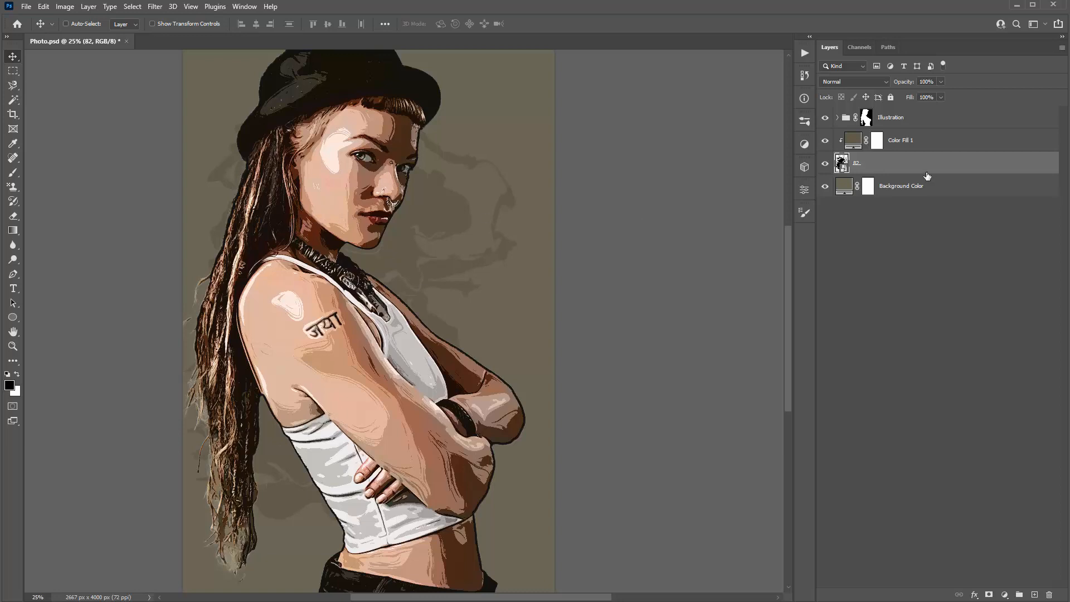
right_click(869, 165)
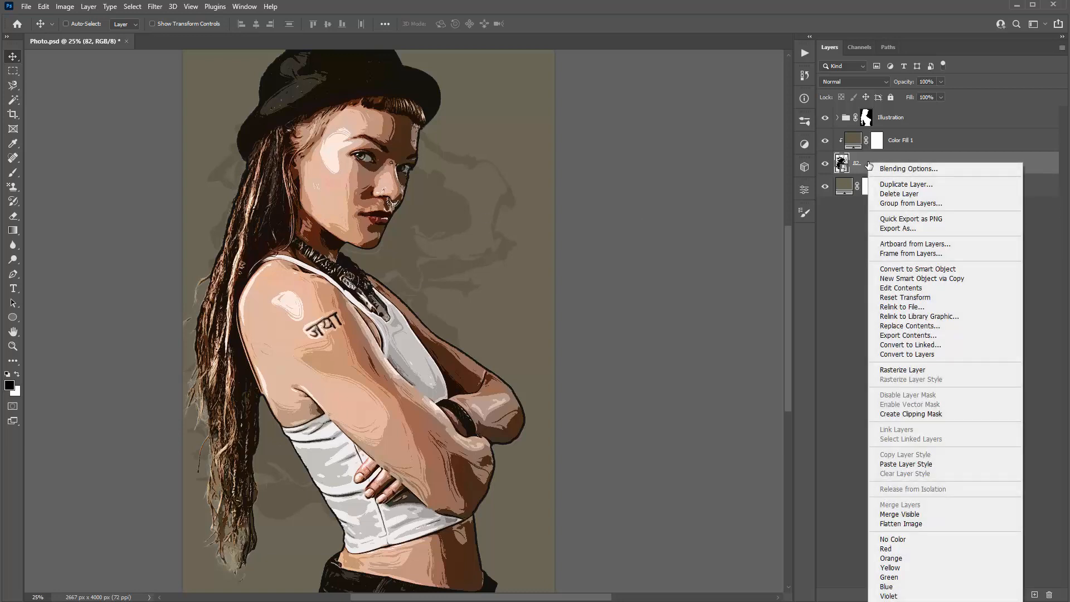
left_click(956, 326)
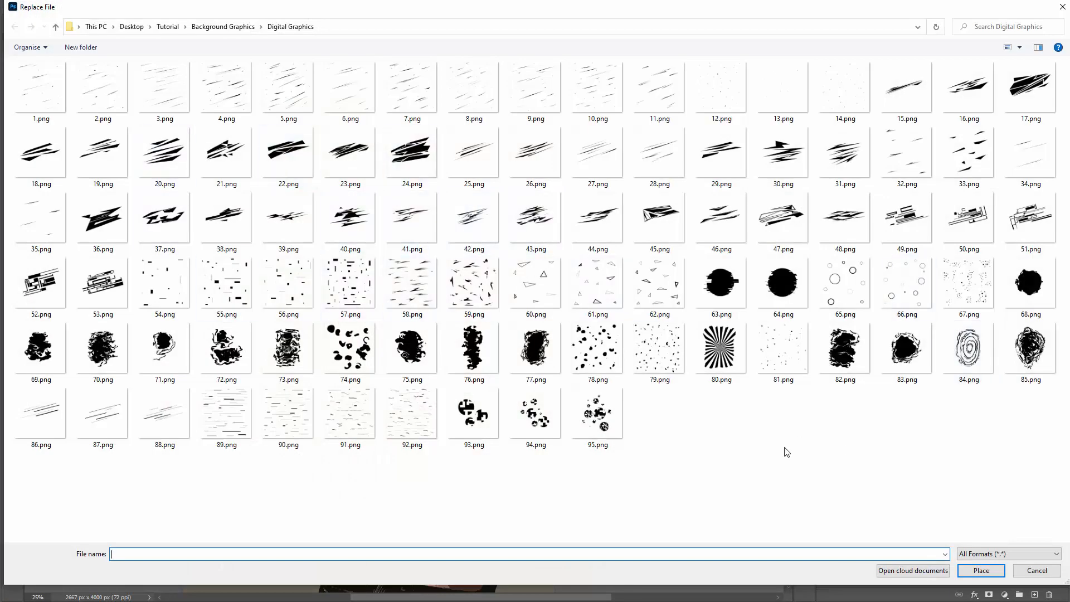
double_click(106, 347)
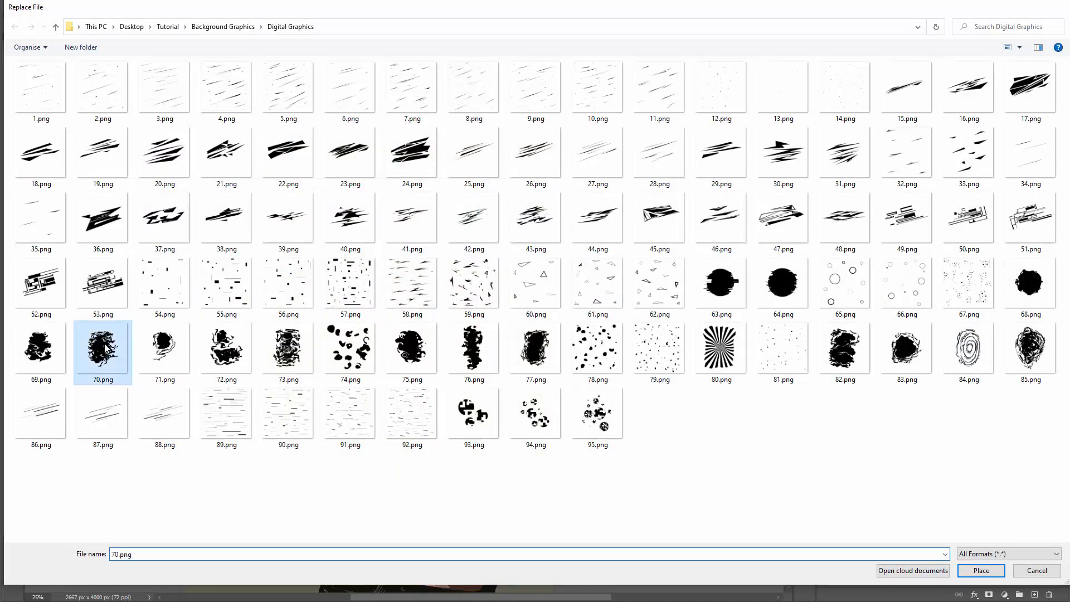
left_click_drag(386, 196, 477, 223)
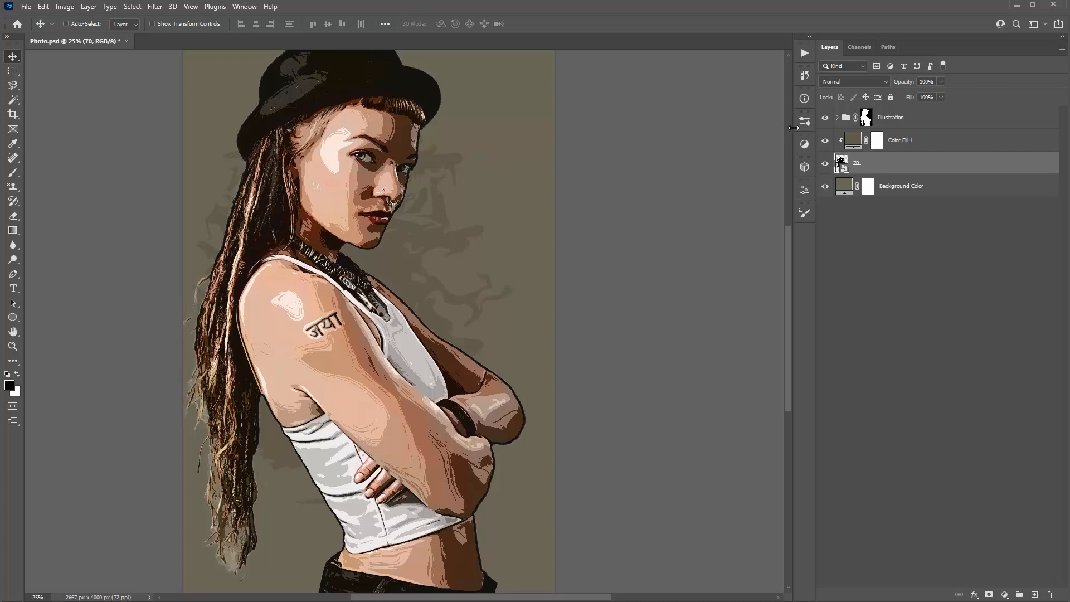
- Show the Color folder inside the Illustration group and run the Color Option 2 action on it, leaving the folder collapsed
left_click(838, 118)
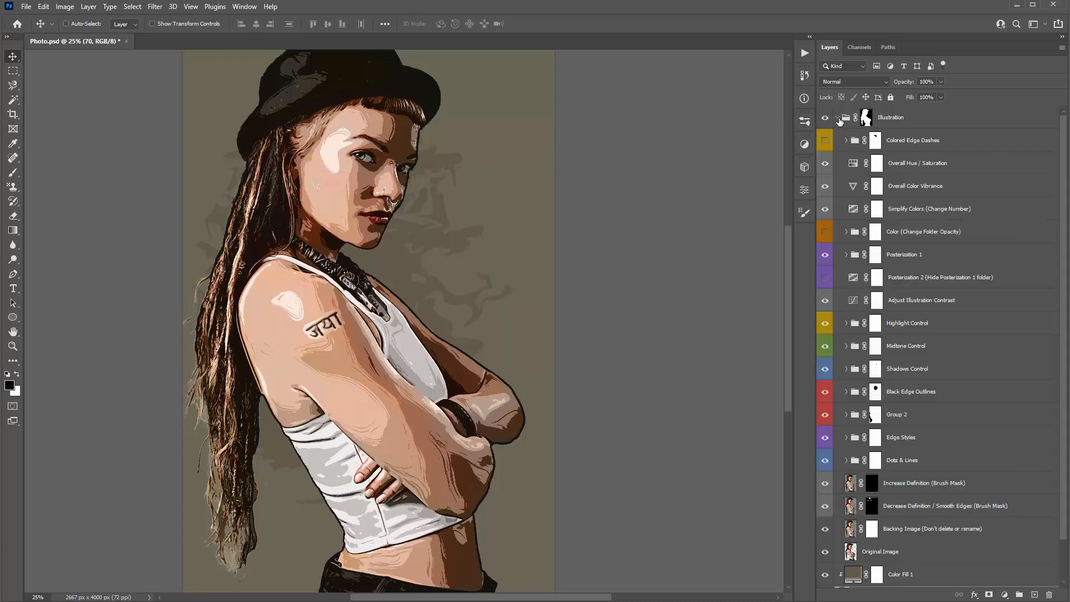
left_click(930, 231)
left_click(825, 231)
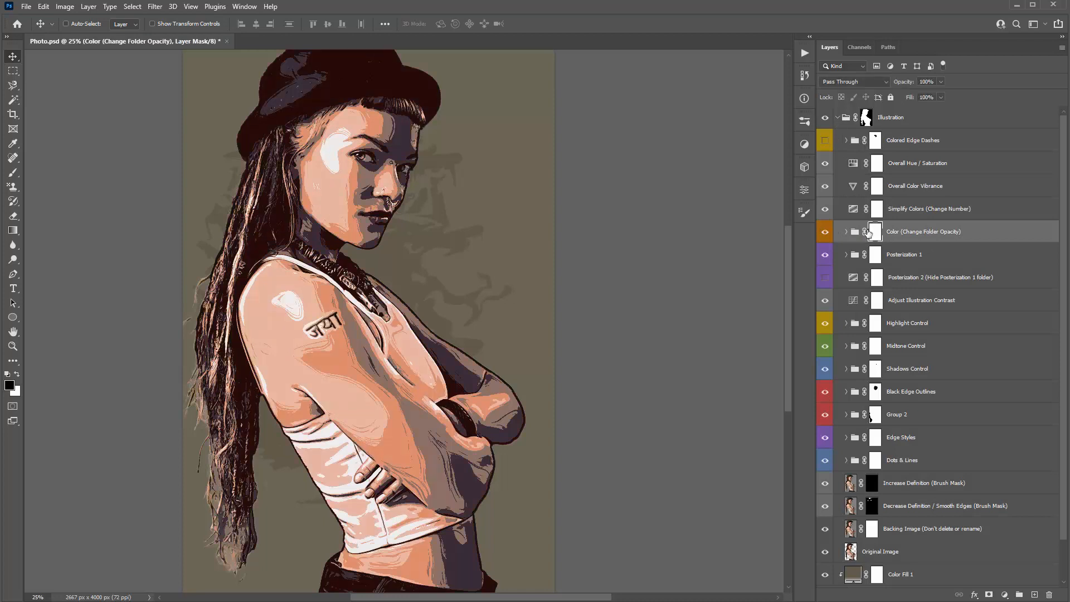
left_click(807, 55)
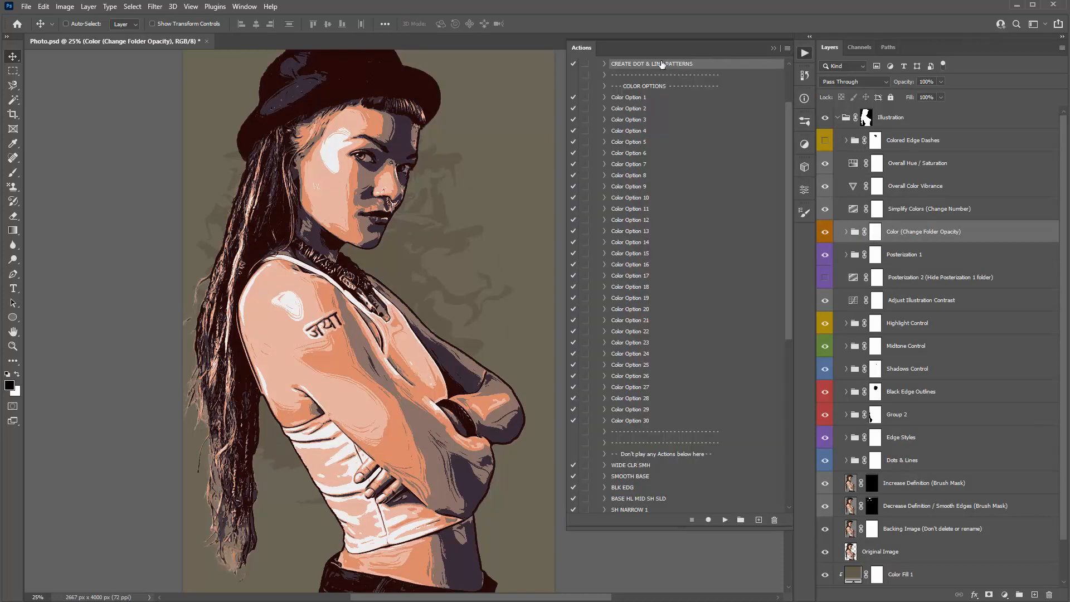
left_click(655, 108)
left_click(725, 520)
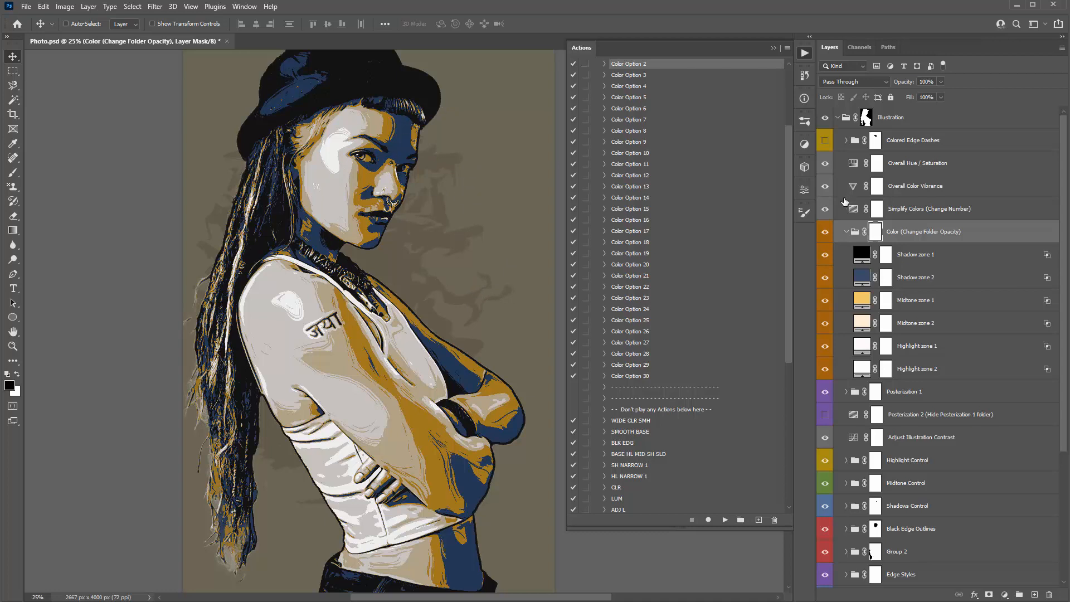
left_click(847, 231, "ctrl")
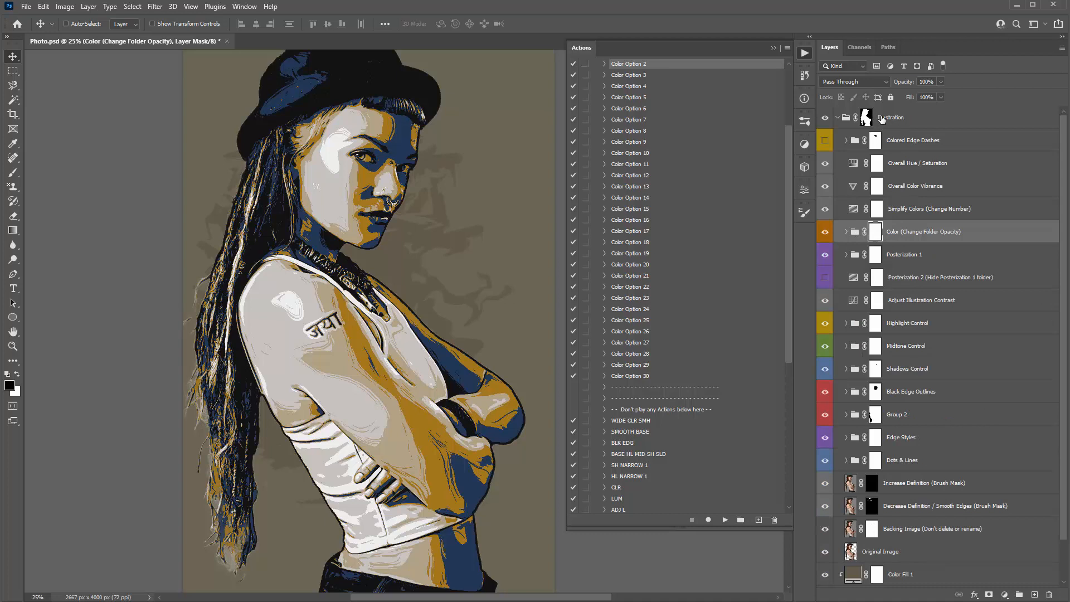
- Check the Illustration group's mask on its own, and move the Color folder above the group so its colors also affect the background
left_click(867, 118, "alt")
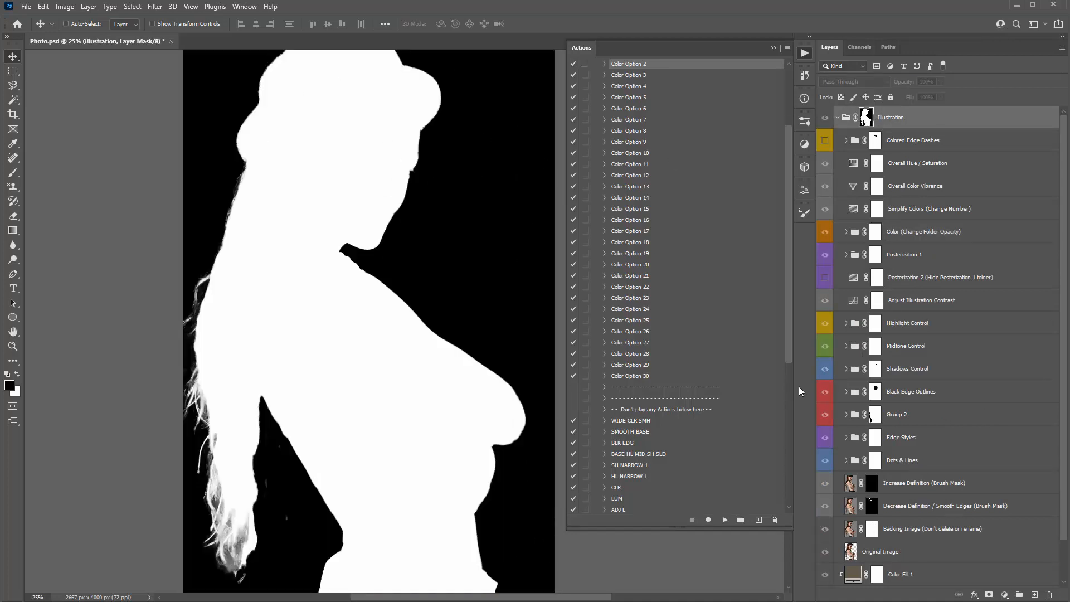
left_click(927, 124)
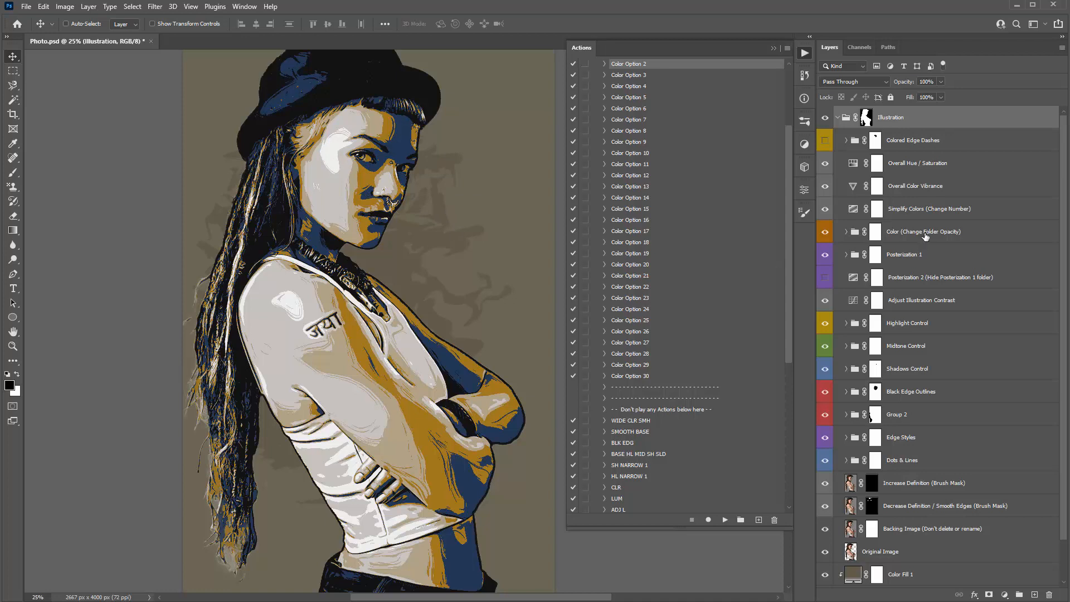
left_click(985, 236)
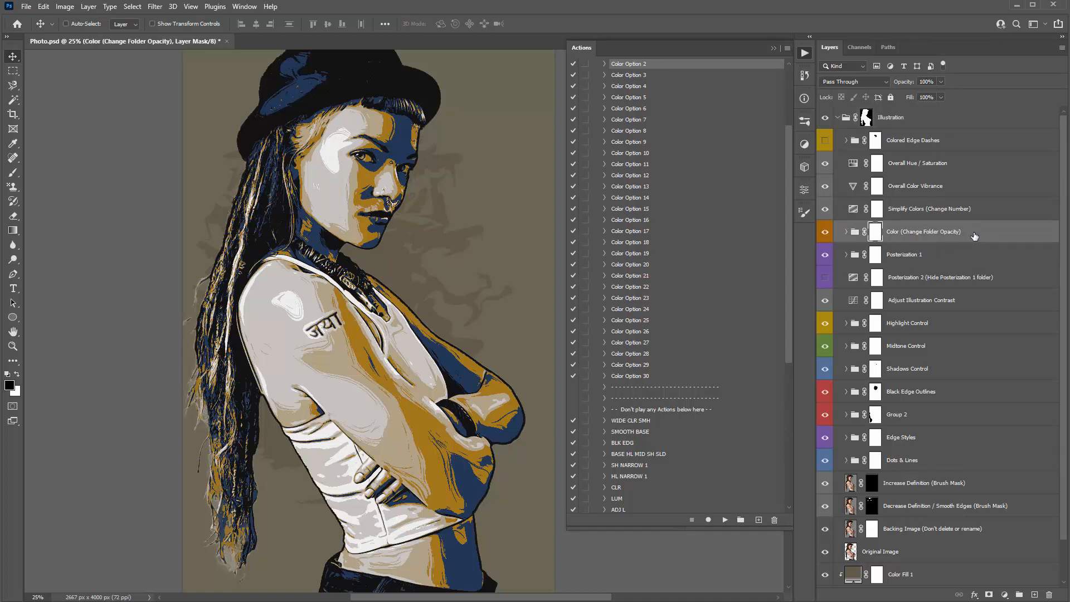
left_click_drag(973, 237, 846, 108)
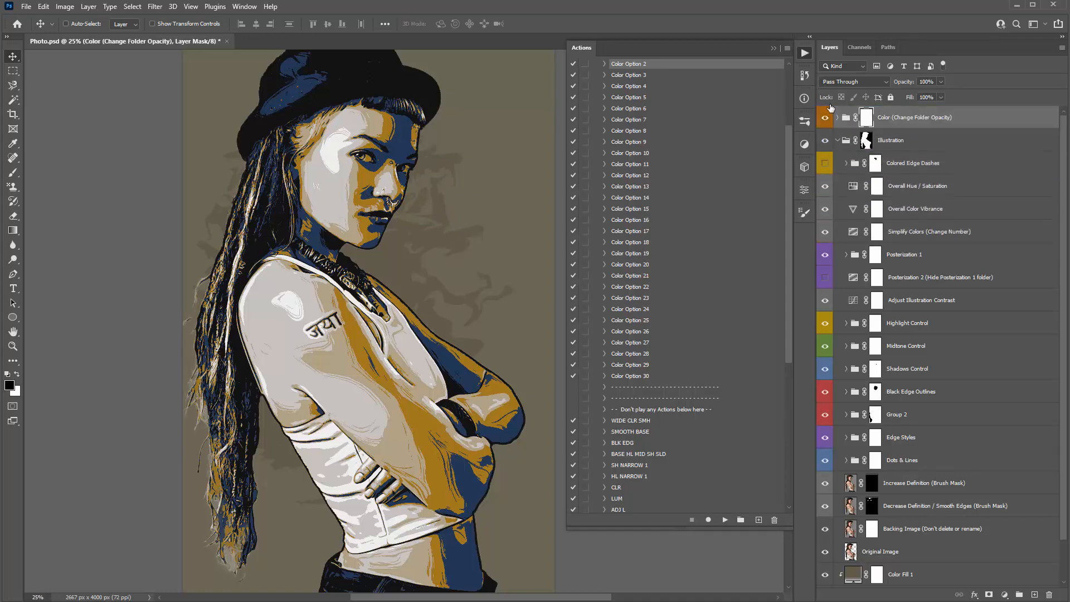
left_click(838, 140)
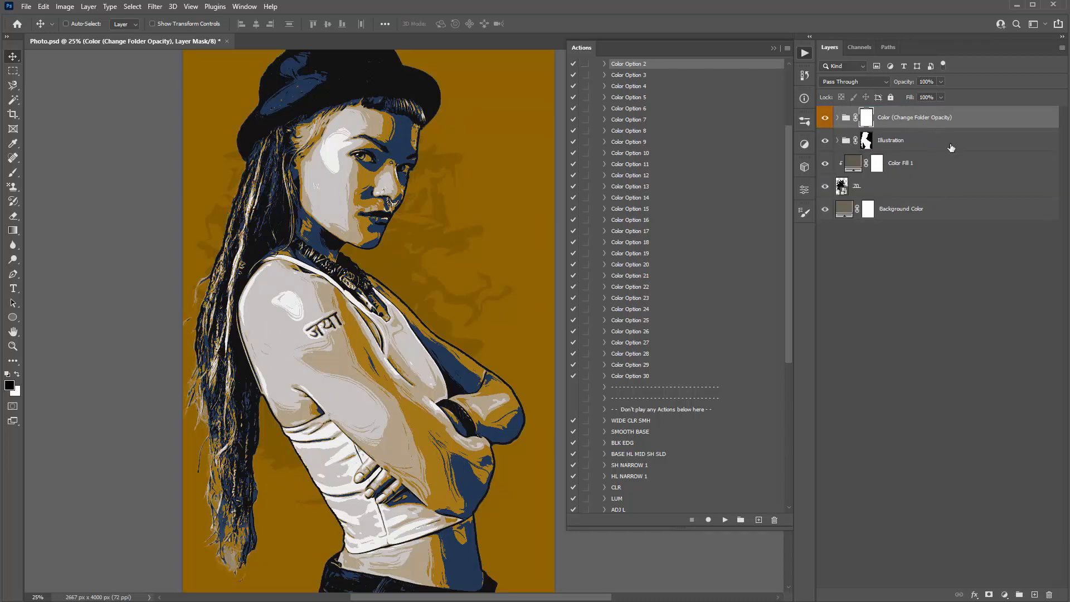
left_click(927, 146)
left_click(917, 163)
left_click(912, 186, "shift")
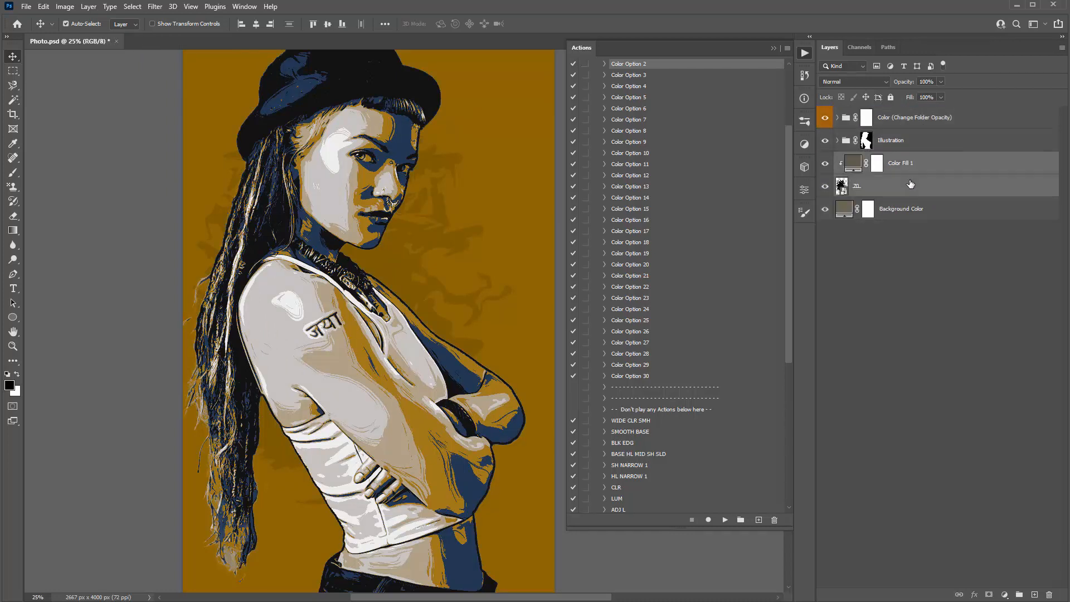
left_click(915, 206, "shift")
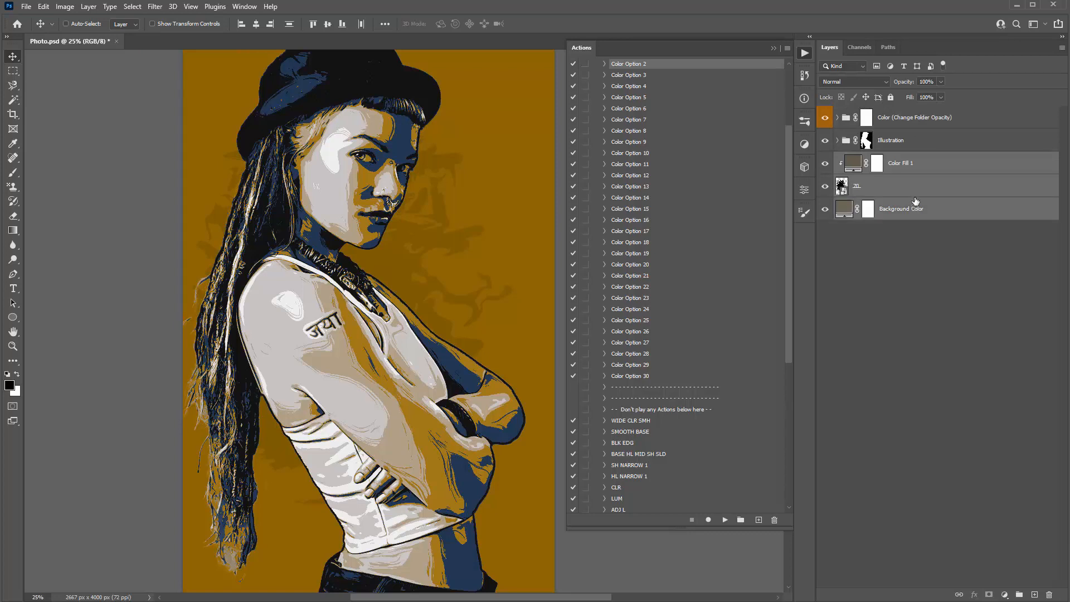
left_click(913, 190)
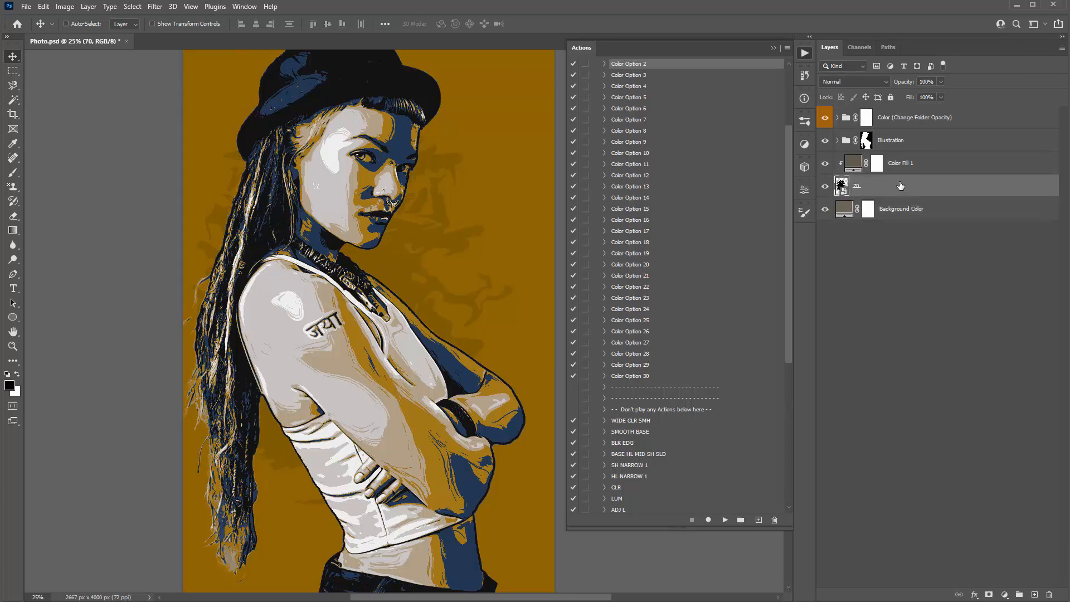
- Recolor the Color Fill 1 layer clipped to the background graphic to a muted red, #874346
double_click(856, 165)
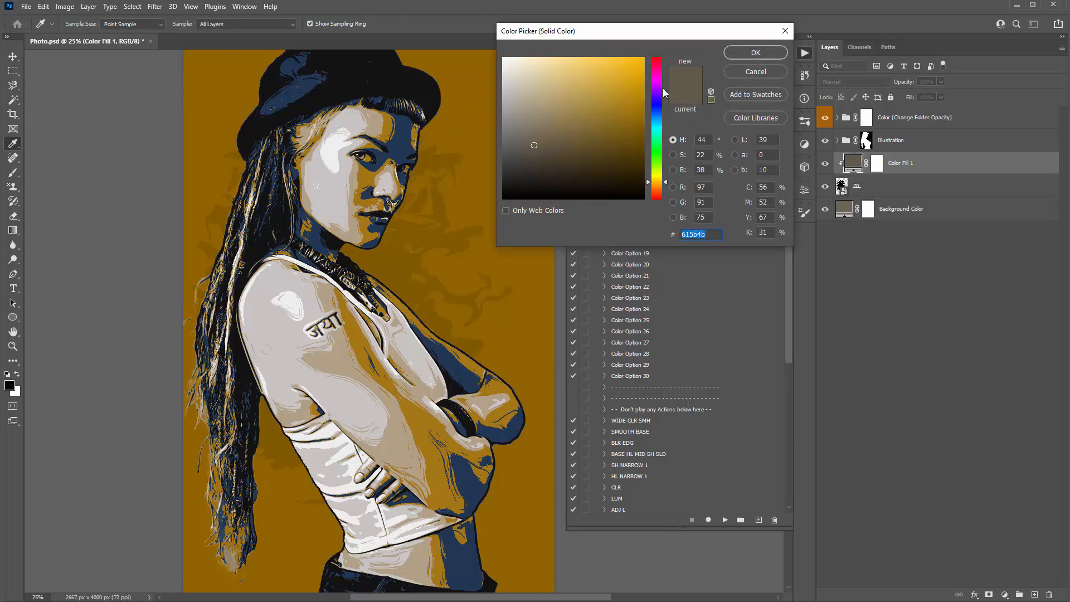
left_click_drag(657, 78, 657, 58)
left_click_drag(599, 115, 588, 173)
left_click_drag(588, 149, 587, 142)
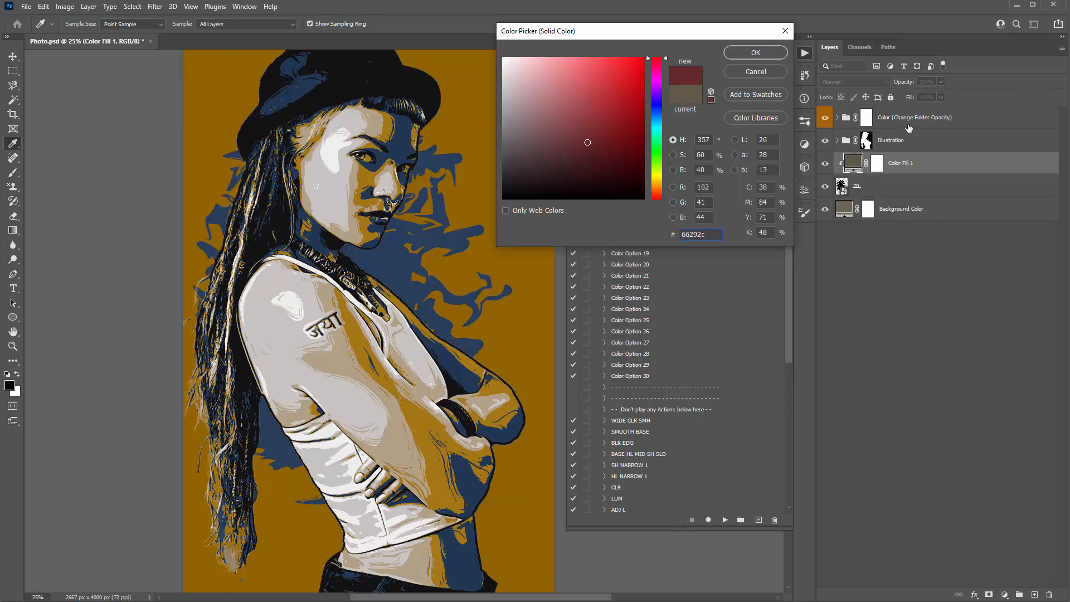
mouse_move(574, 128)
left_mouse_down()
mouse_move(571, 108)
mouse_move(597, 106)
mouse_move(580, 139)
mouse_move(569, 124)
left_mouse_up()
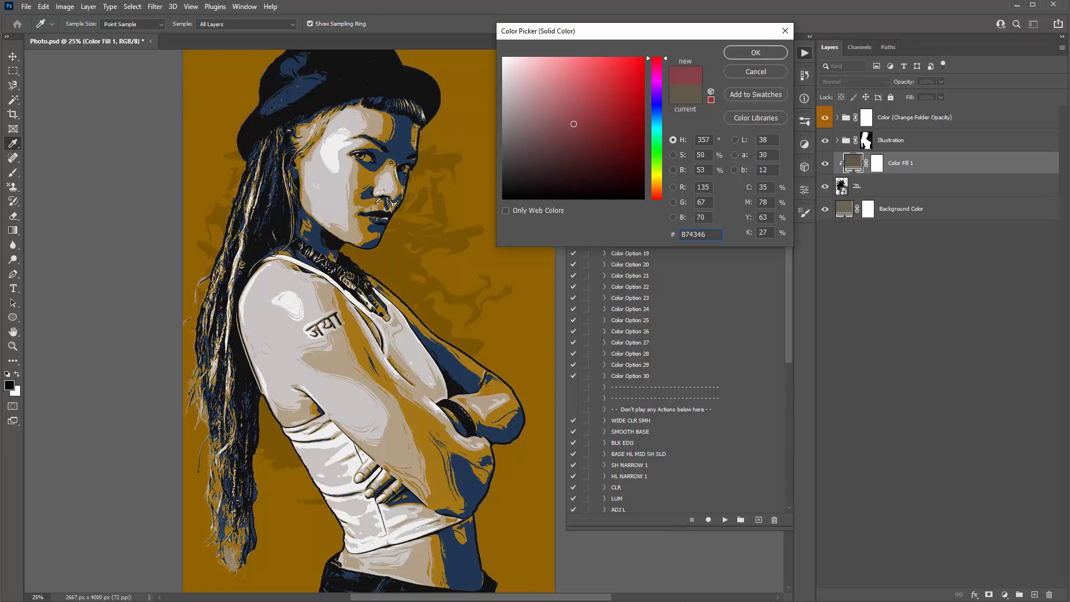
left_click(774, 52)
- Hide the Color folder and recolor the graphic's clipped fill to a muted olive slightly darker than the background
left_click(868, 117)
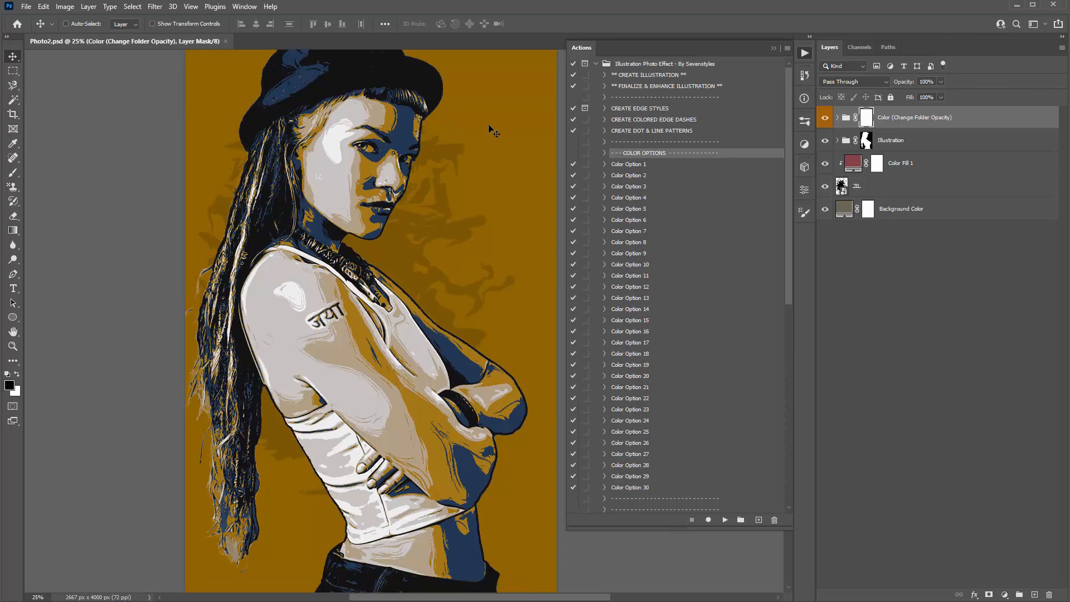
left_click(912, 118)
left_click(826, 118)
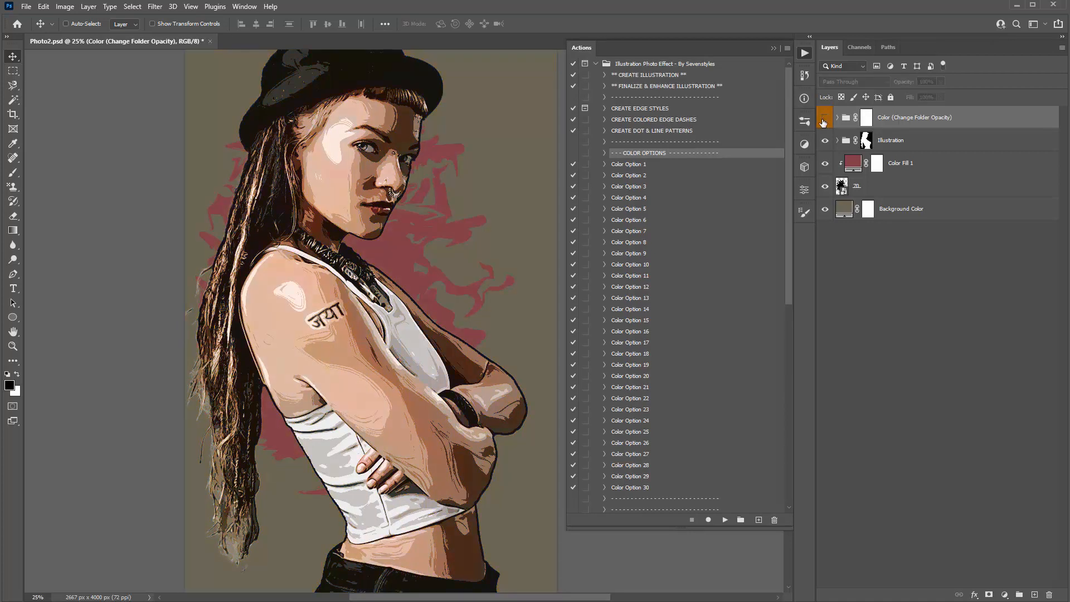
double_click(854, 163)
left_click(531, 149)
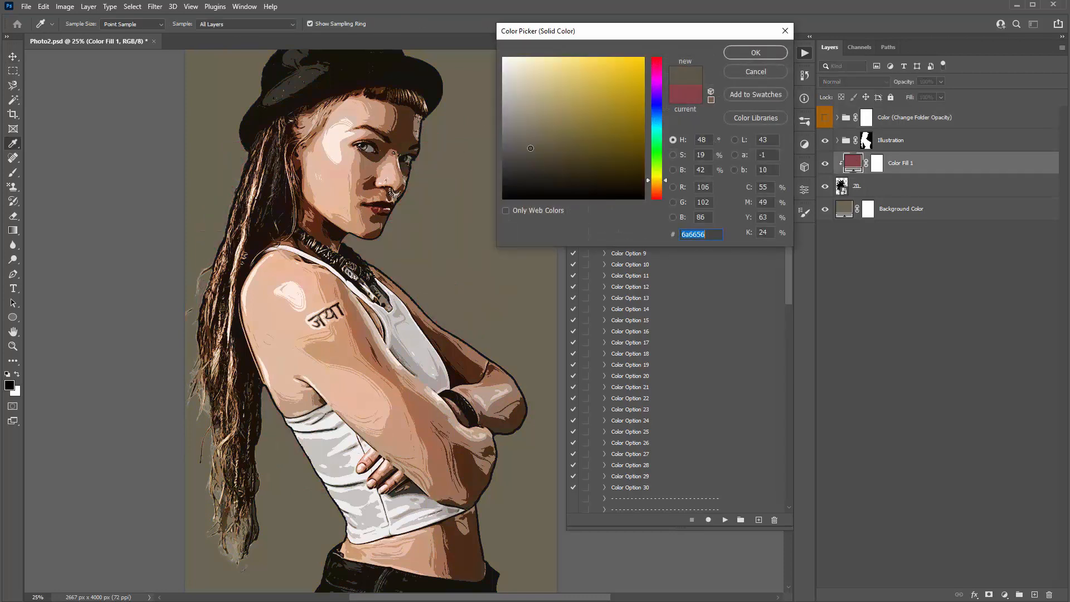
left_click(753, 55)
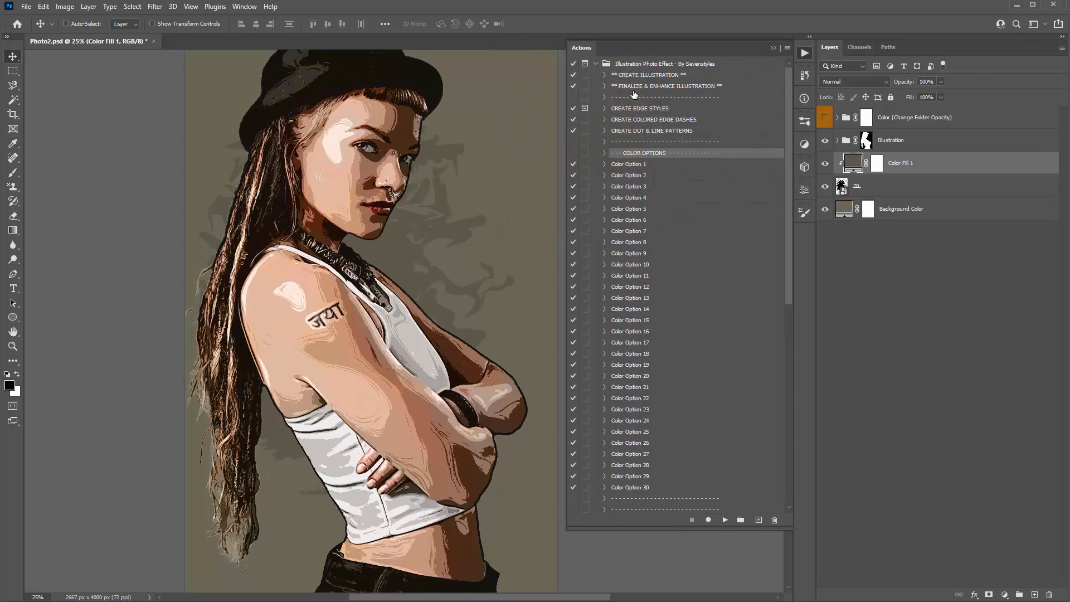
- Run the FINALIZE & ENHANCE ILLUSTRATION action on the document
left_click(688, 88)
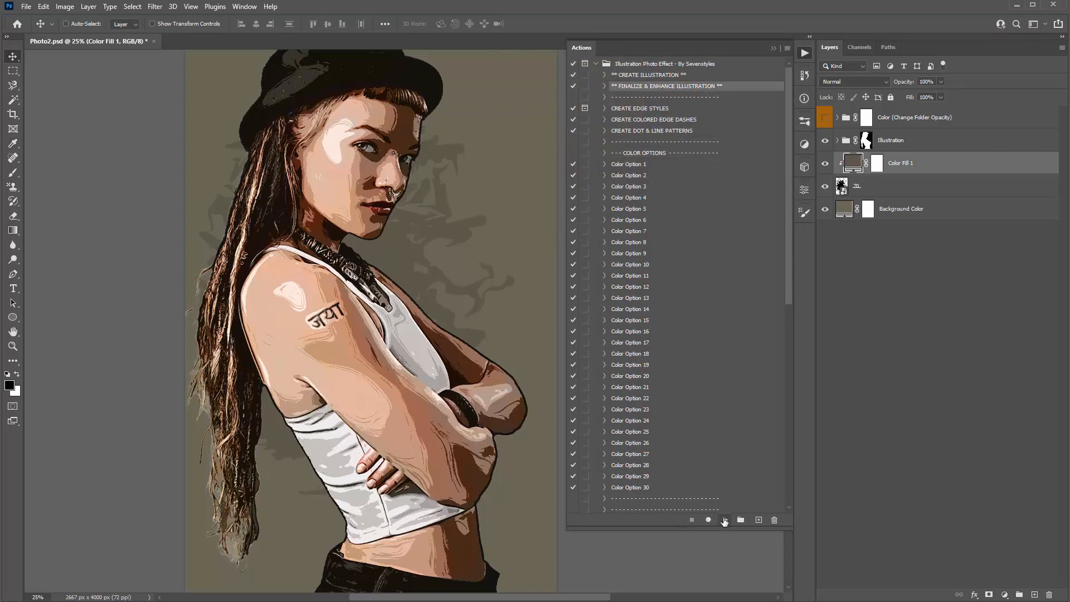
left_click(725, 520)
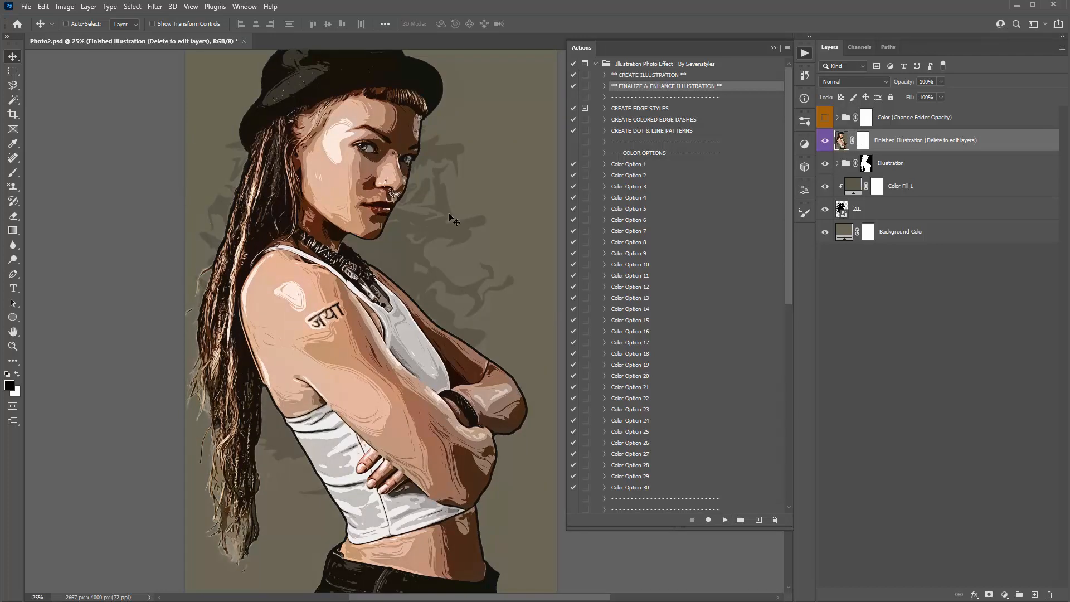
- Compare the artwork with and without the Finished Illustration layer, including a closer view of the face
left_click(825, 140)
left_click(825, 140)
left_click(825, 141)
left_click(825, 141)
left_click(826, 143)
key("z")
left_click(383, 152)
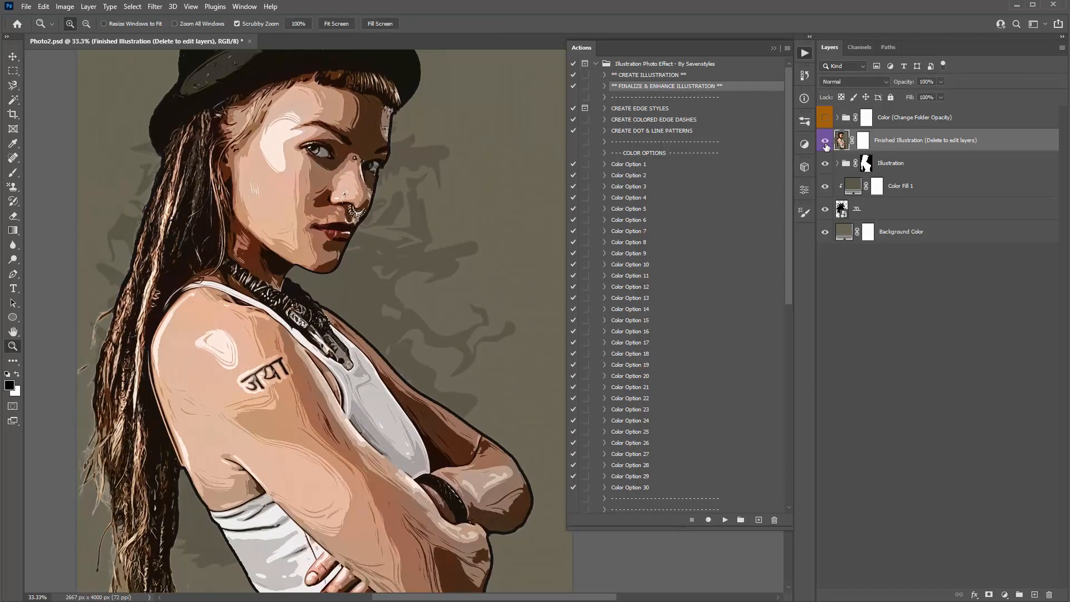
left_click(825, 141)
left_click_drag(369, 153, 363, 152)
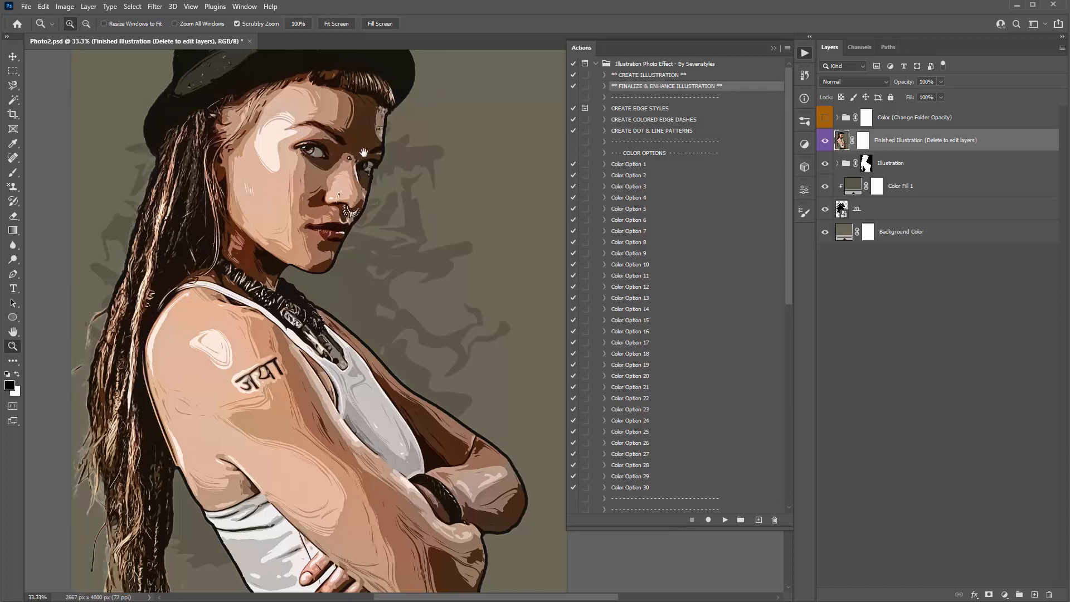
- Collapse the list of actions and open the Camera Raw Filter on the Finished Illustration layer
left_click(774, 48)
left_click_drag(474, 139, 549, 140)
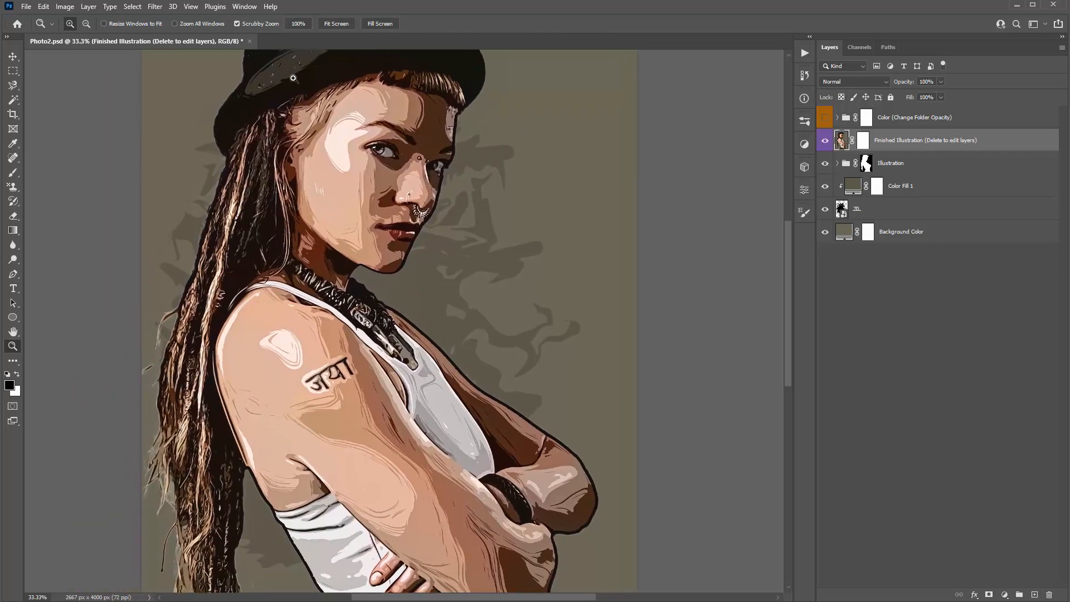
key("v")
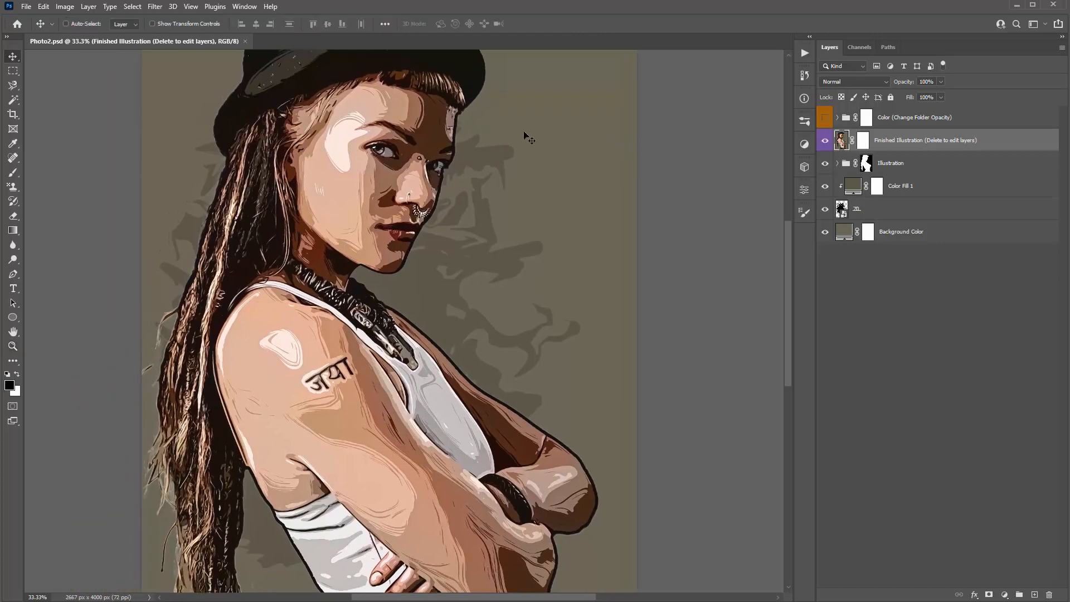
left_click(154, 8)
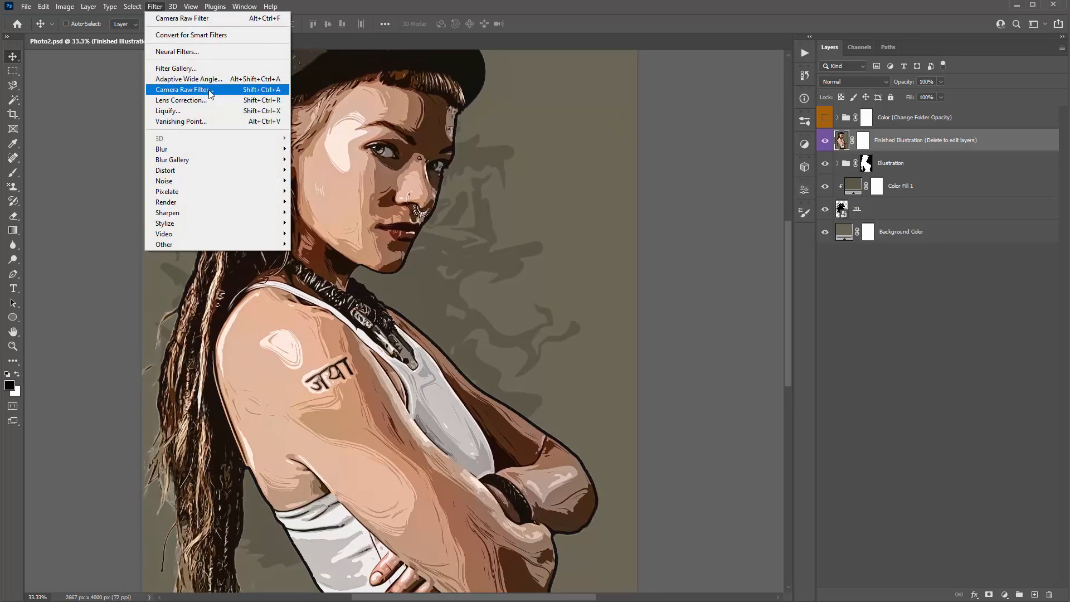
left_click(184, 89)
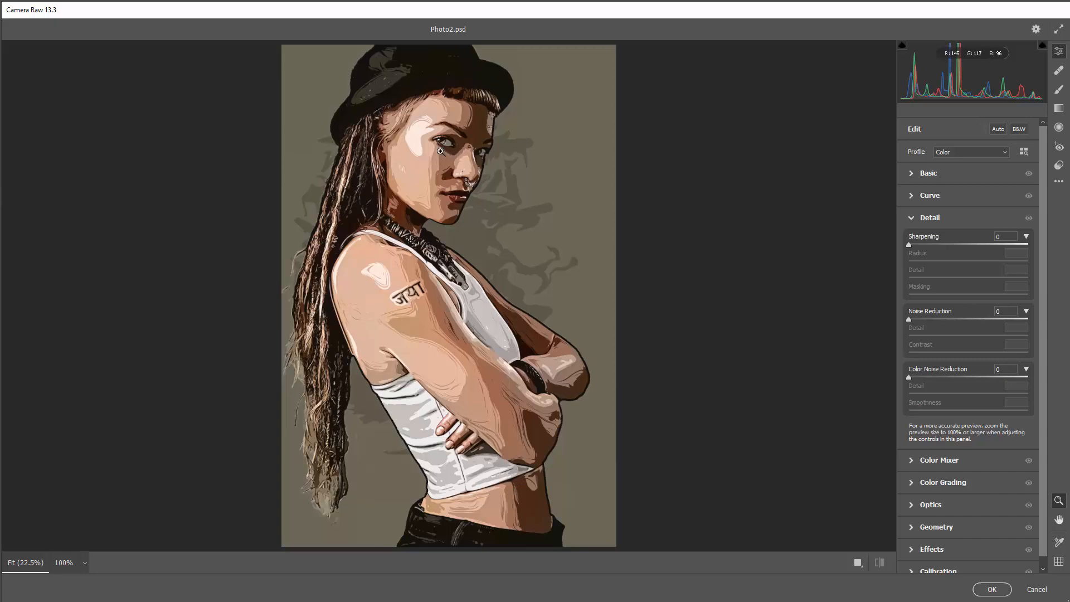
- Try Texture at +100 in the Basic adjustments while viewing the face up close, then reset it to 0
left_click(442, 151)
left_click(440, 152)
left_click(912, 219)
left_click(936, 174)
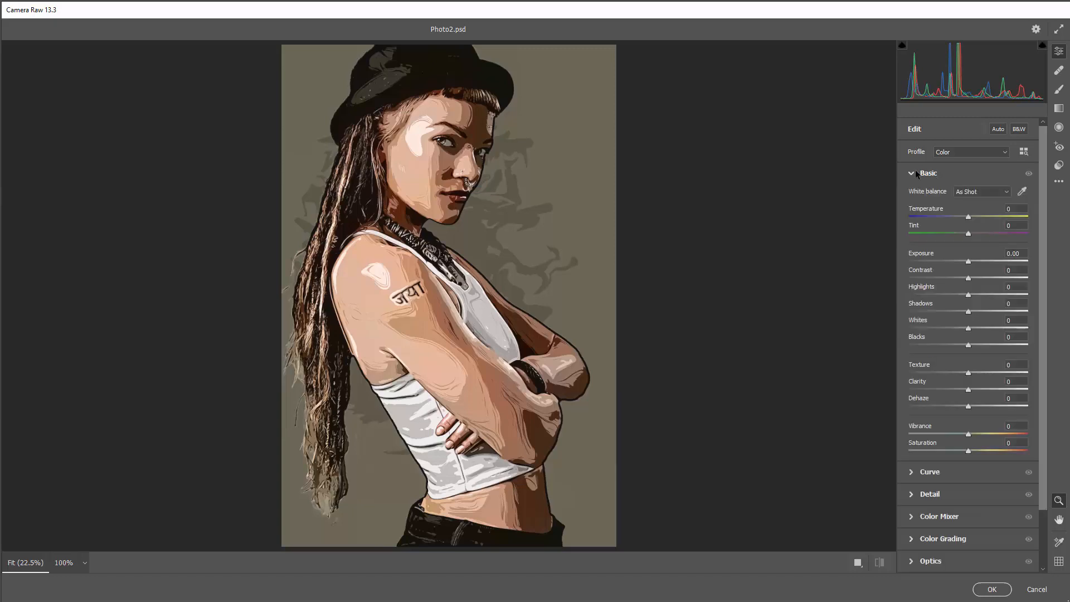
left_click(476, 156)
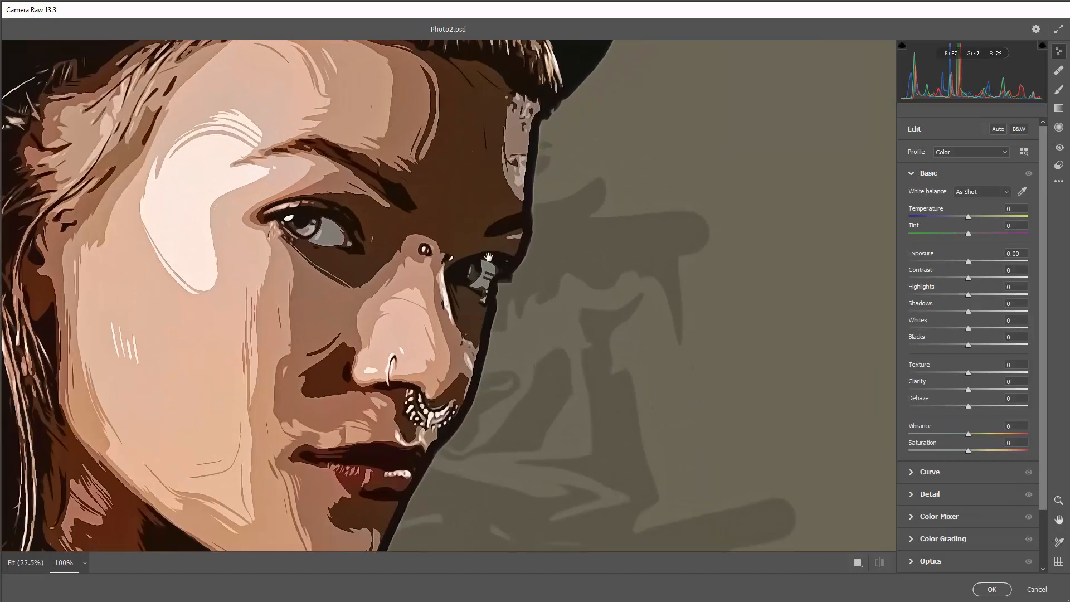
left_click_drag(490, 266, 592, 193)
key("ctrl+minus")
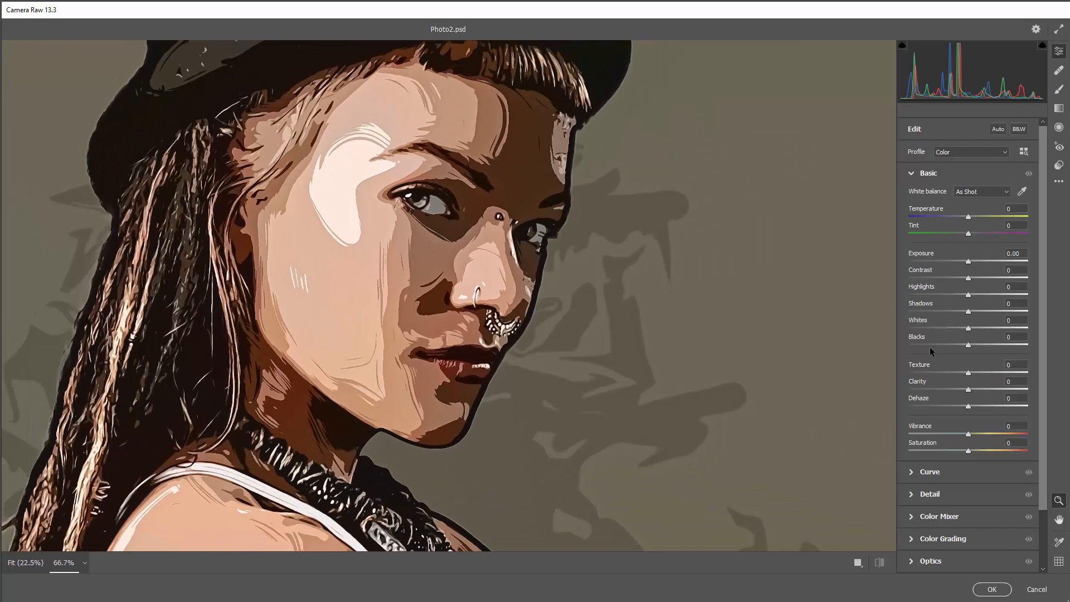
left_click_drag(974, 377, 1038, 371)
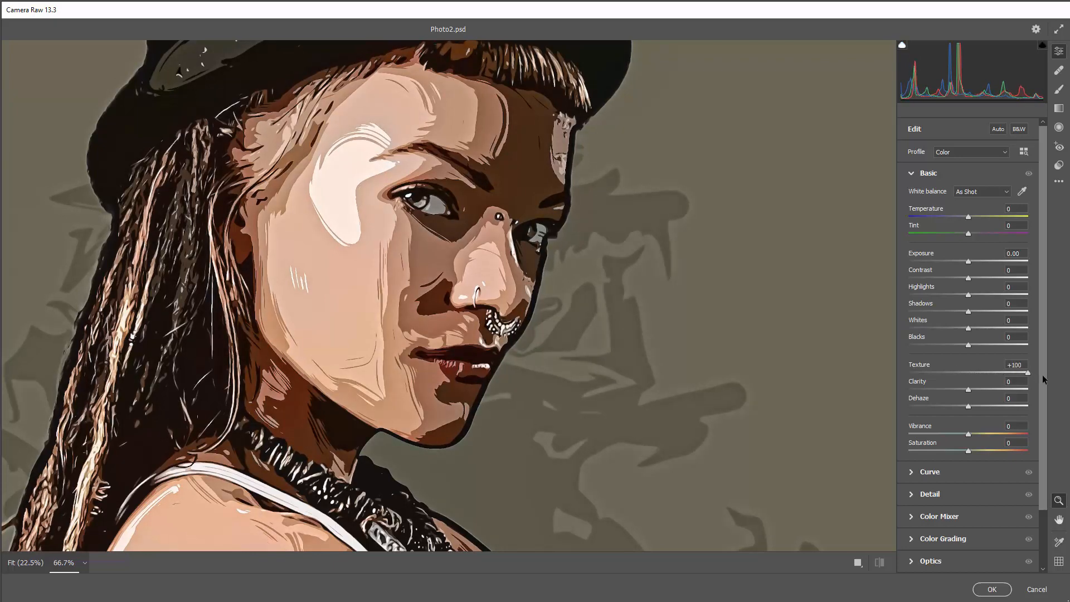
left_click_drag(1042, 374, 981, 373)
double_click(980, 373)
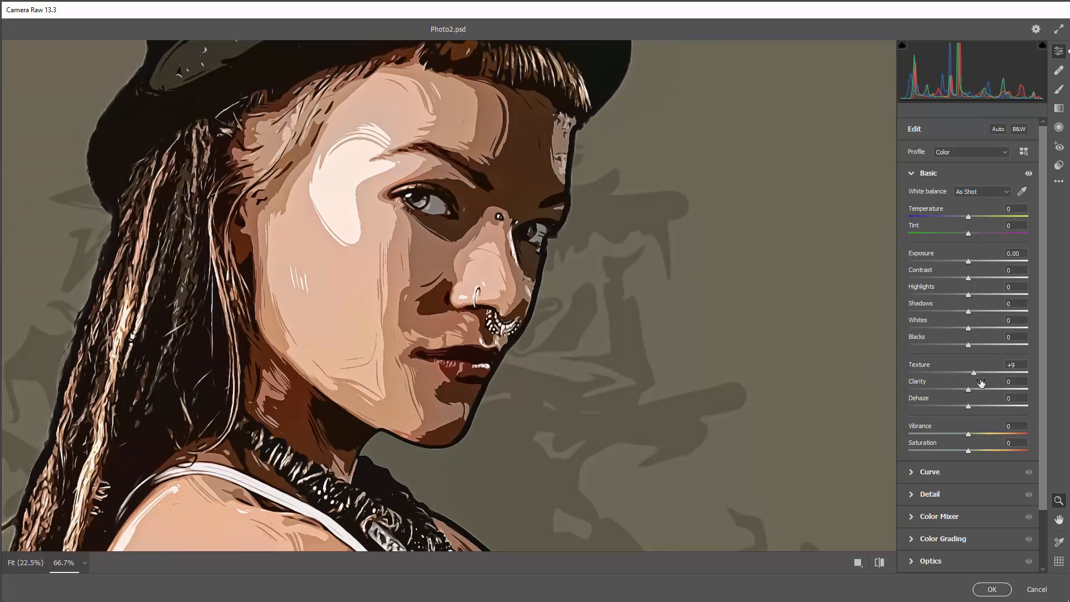
- Try Clarity at -100, return it to 0, and collapse the Basic adjustments
left_click_drag(969, 392, 893, 386)
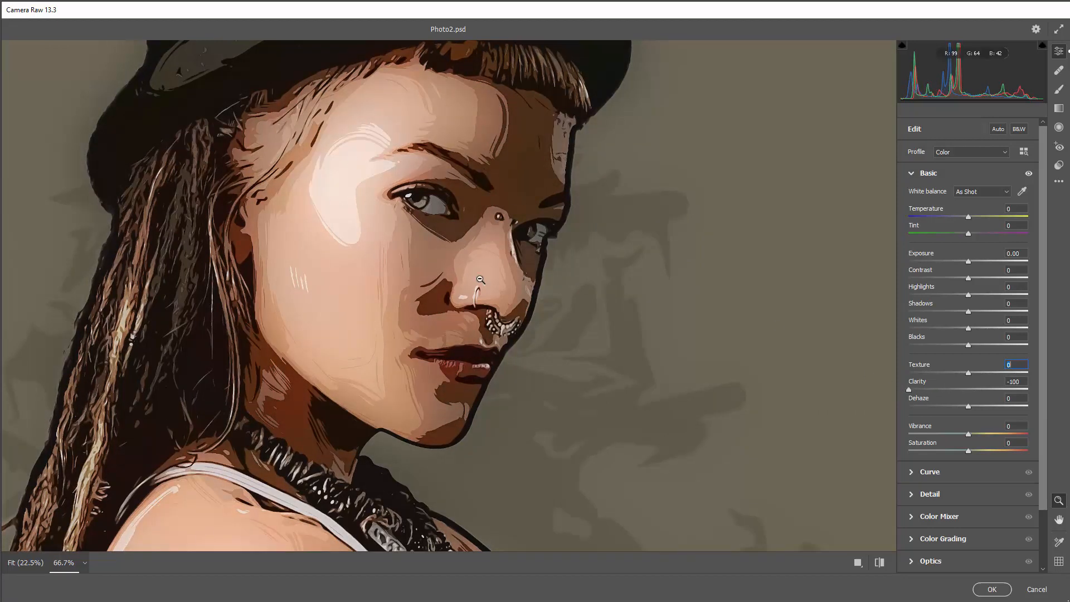
left_click_drag(911, 391, 971, 394)
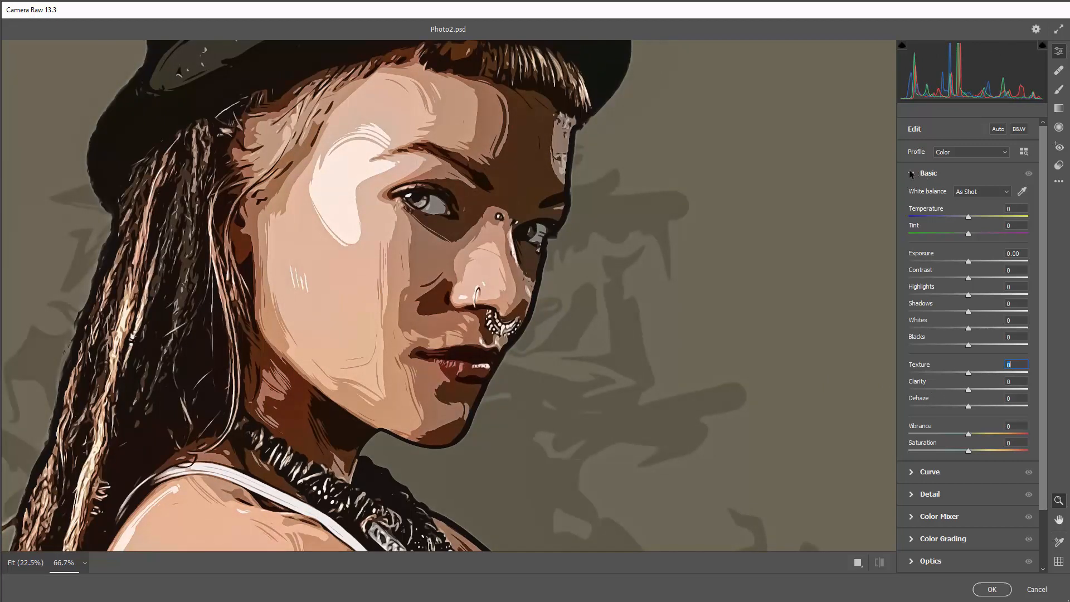
left_click(911, 173)
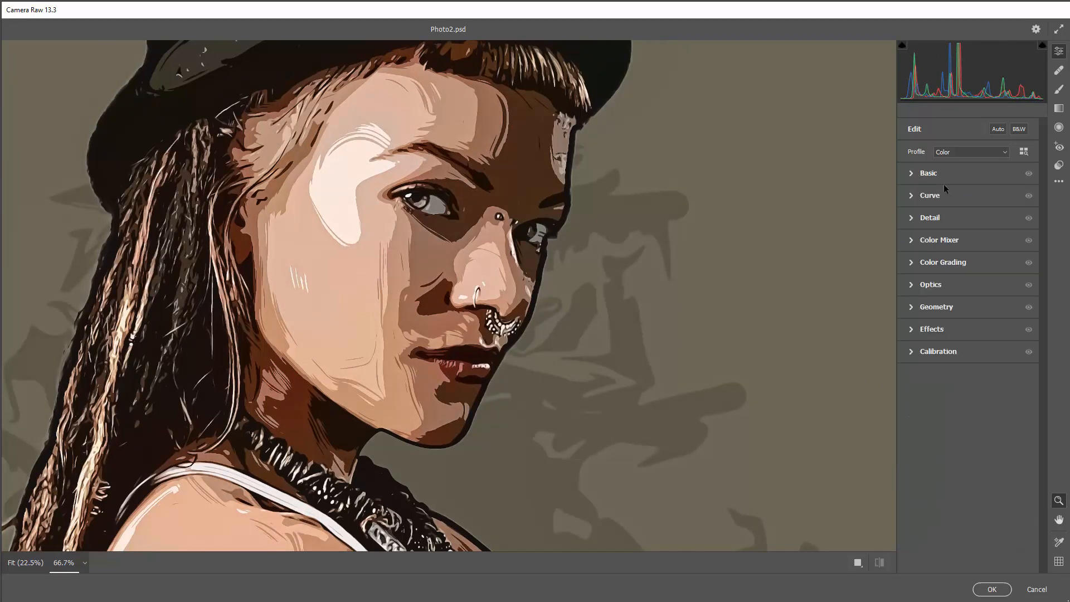
- Browse the Artistic and Modern color profiles and preview their effect on the whole illustration
left_click(1025, 153)
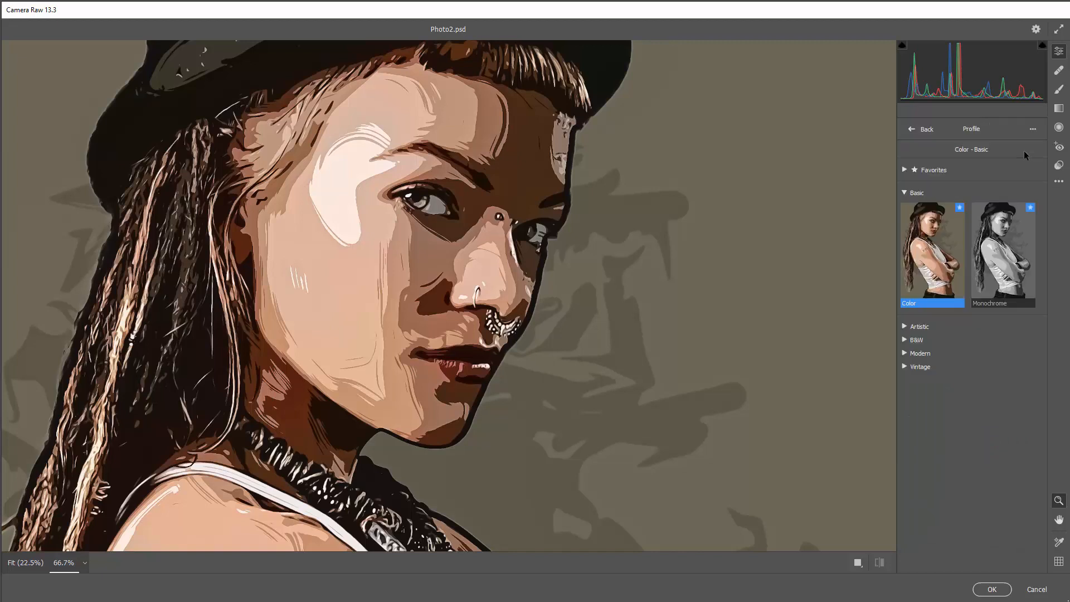
left_click(906, 327)
scroll(926, 248, "down", 1)
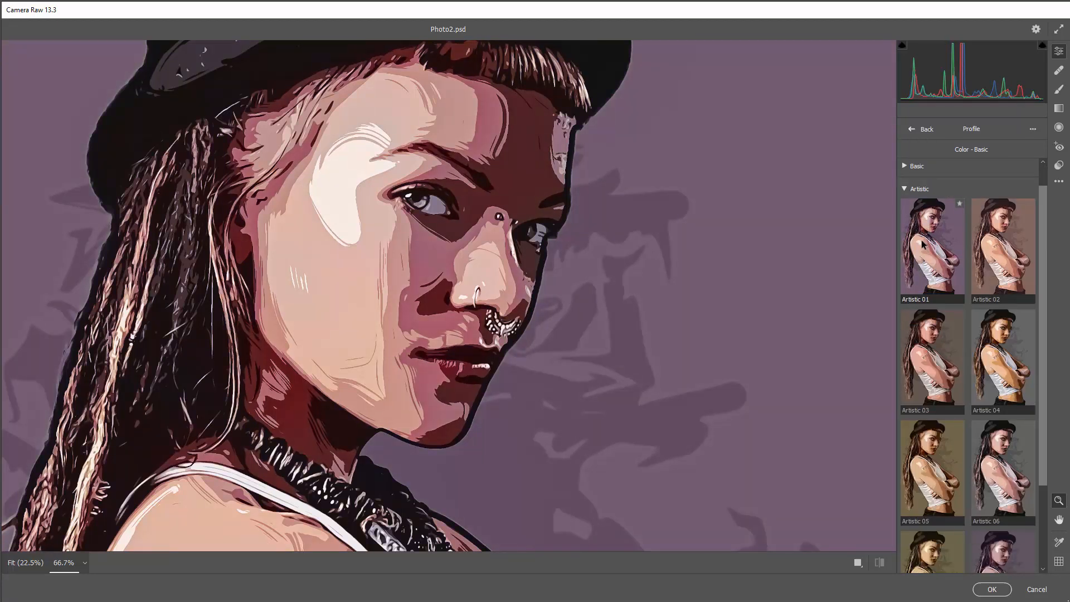
key("ctrl+0")
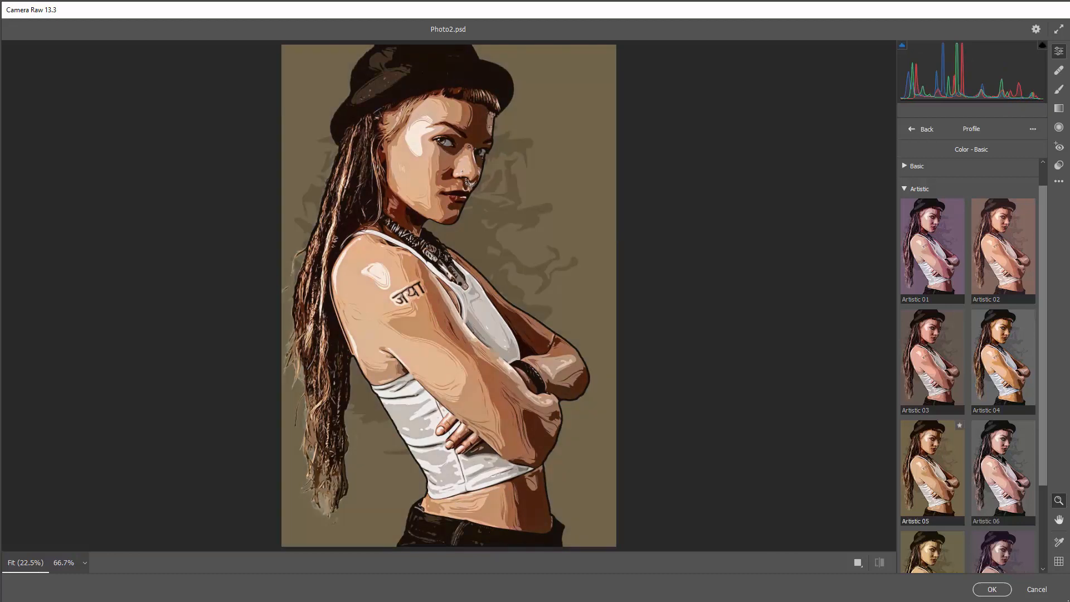
left_click(1030, 425)
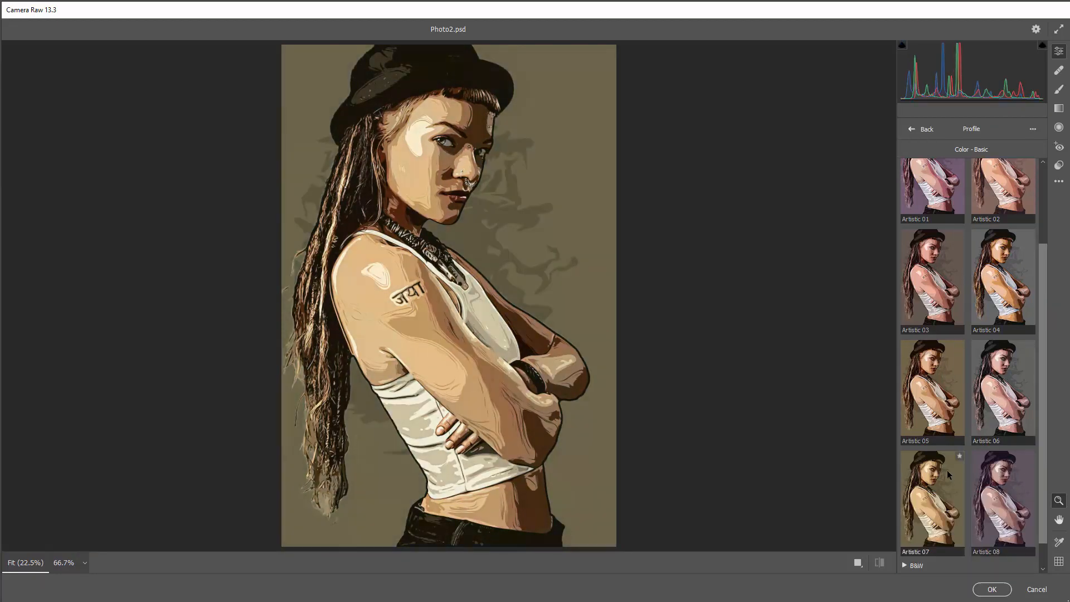
left_click(905, 215)
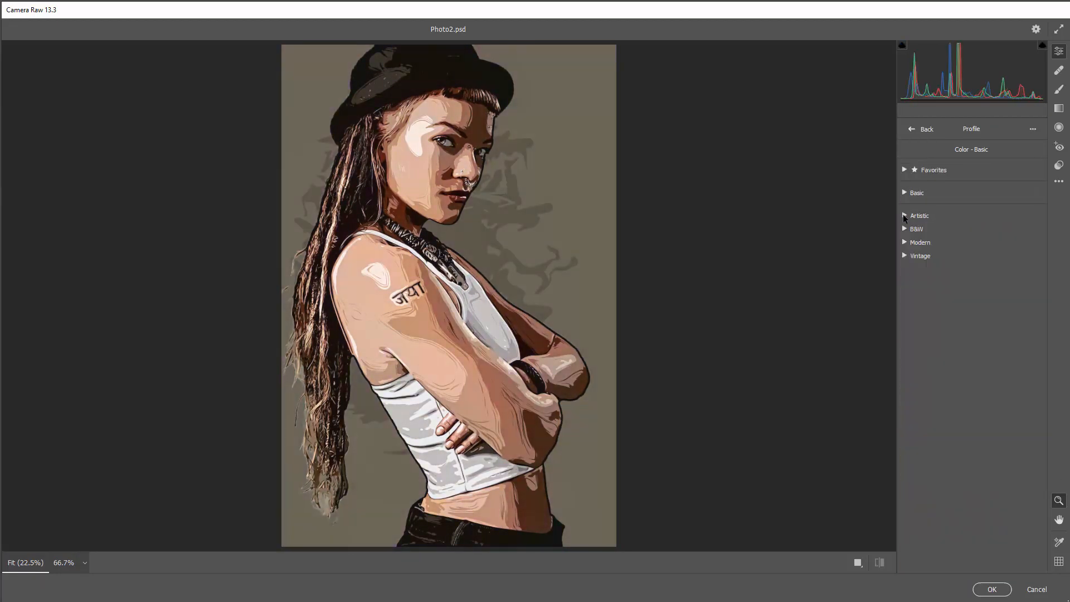
left_click(915, 243)
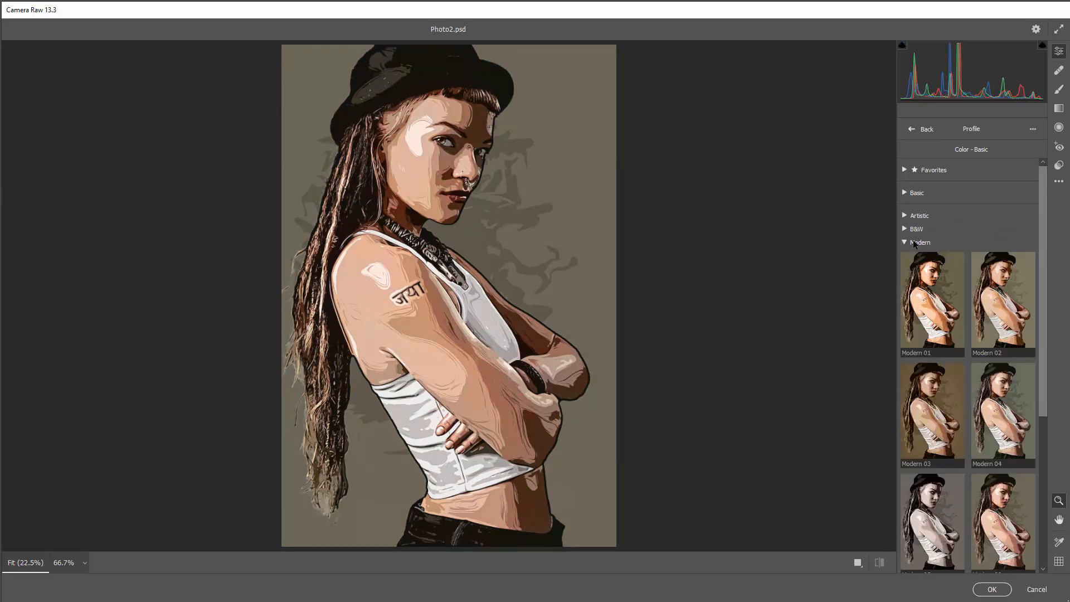
scroll(915, 243, "down", 1)
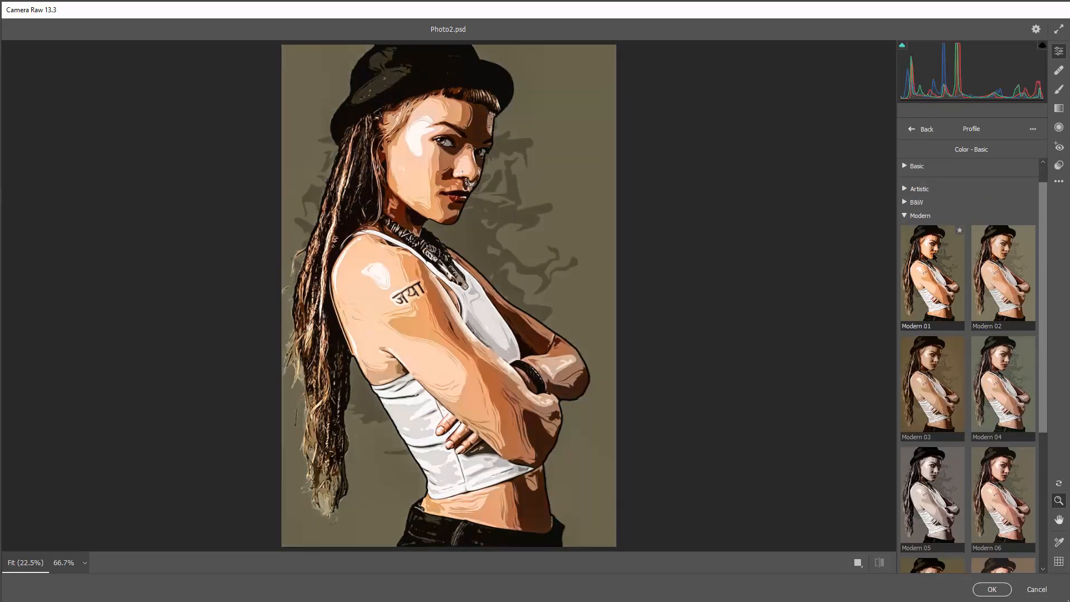
- Try the Modern 01 profile, lowering its Amount to 2 and raising it to 16
left_click(926, 268)
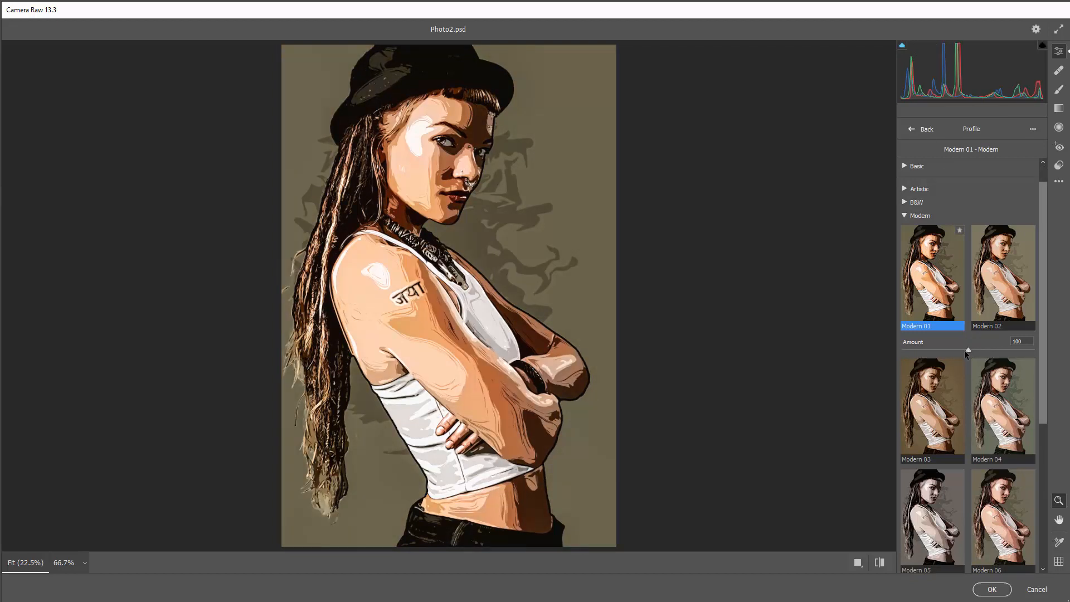
left_click_drag(967, 351, 900, 351)
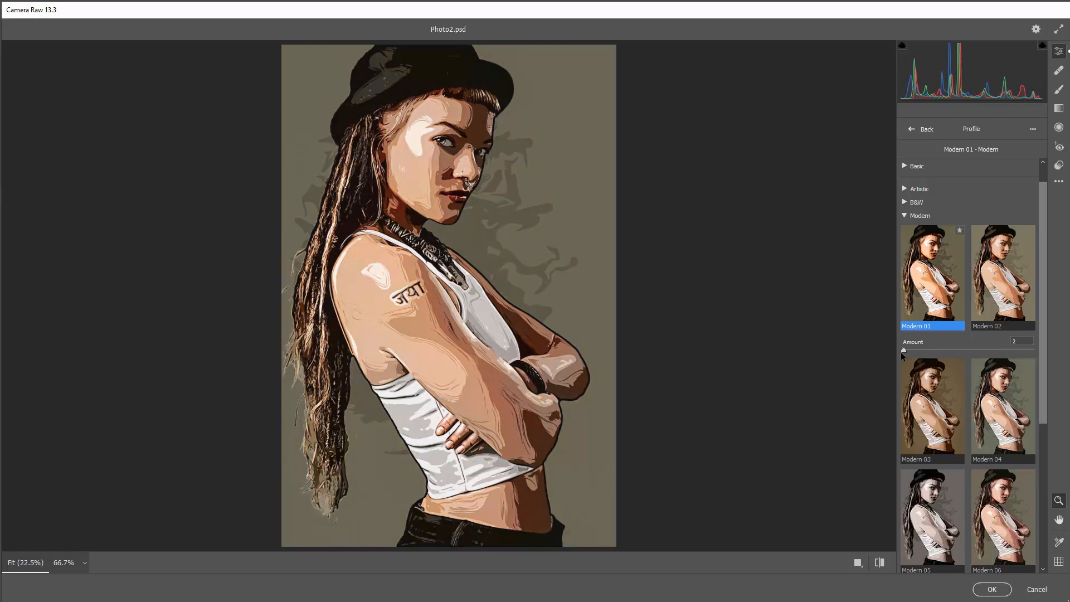
left_click_drag(903, 350, 915, 353)
- Choose the Modern 04 profile, set its Amount to 31, and return to the main edit adjustments
scroll(989, 337, "down", 2)
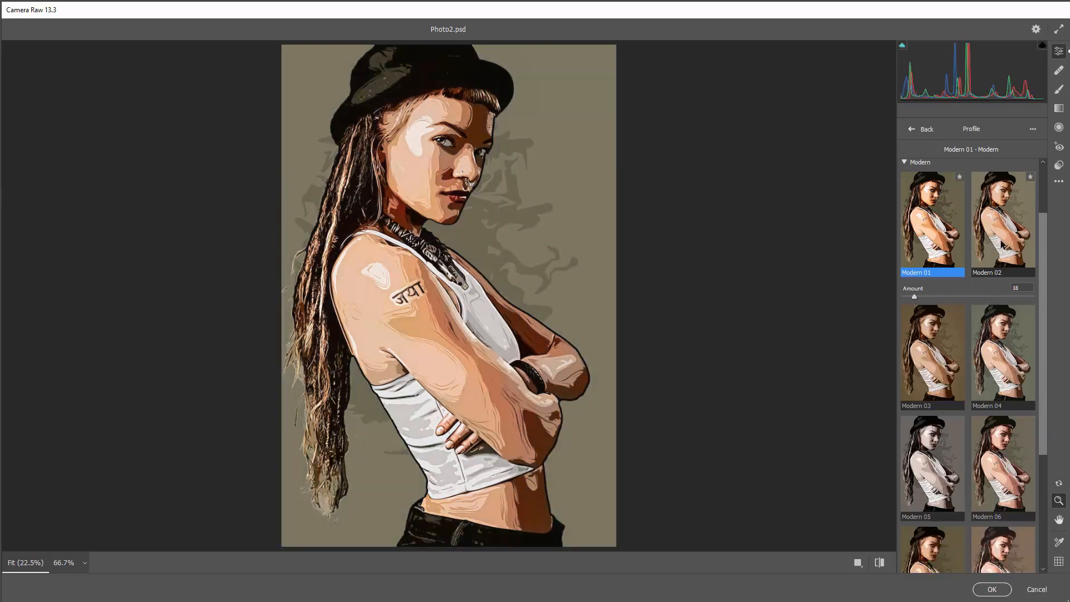
left_click(997, 348)
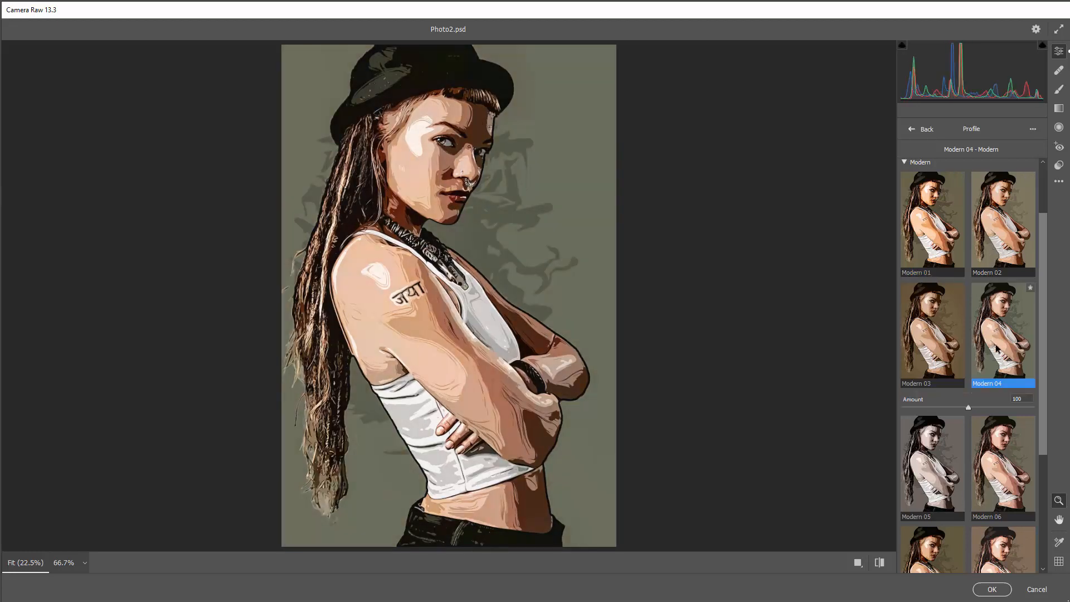
left_click_drag(954, 408, 900, 408)
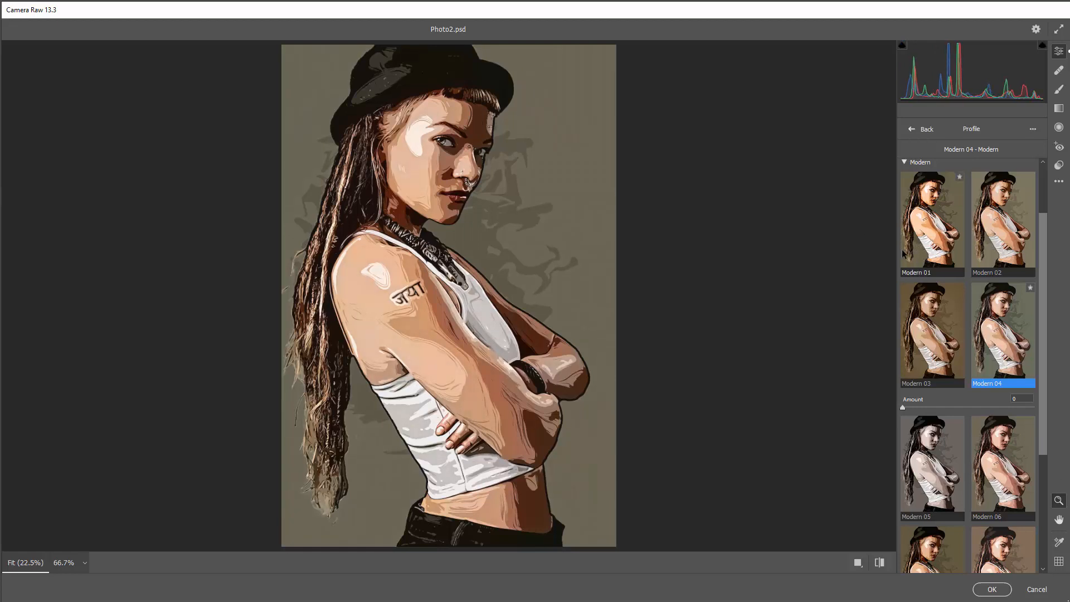
left_click_drag(903, 410, 924, 412)
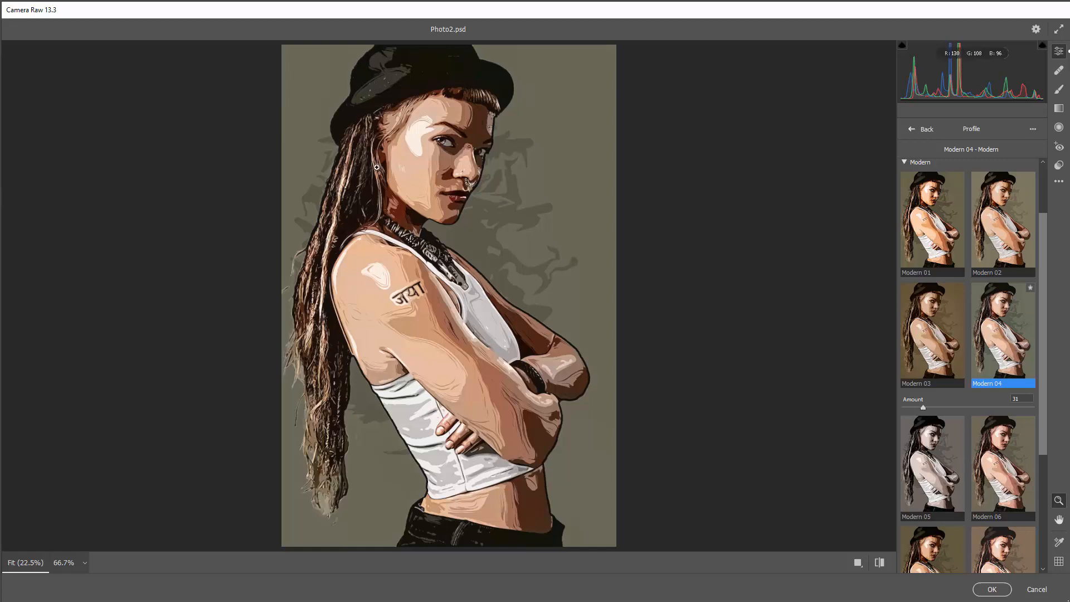
left_click(913, 130)
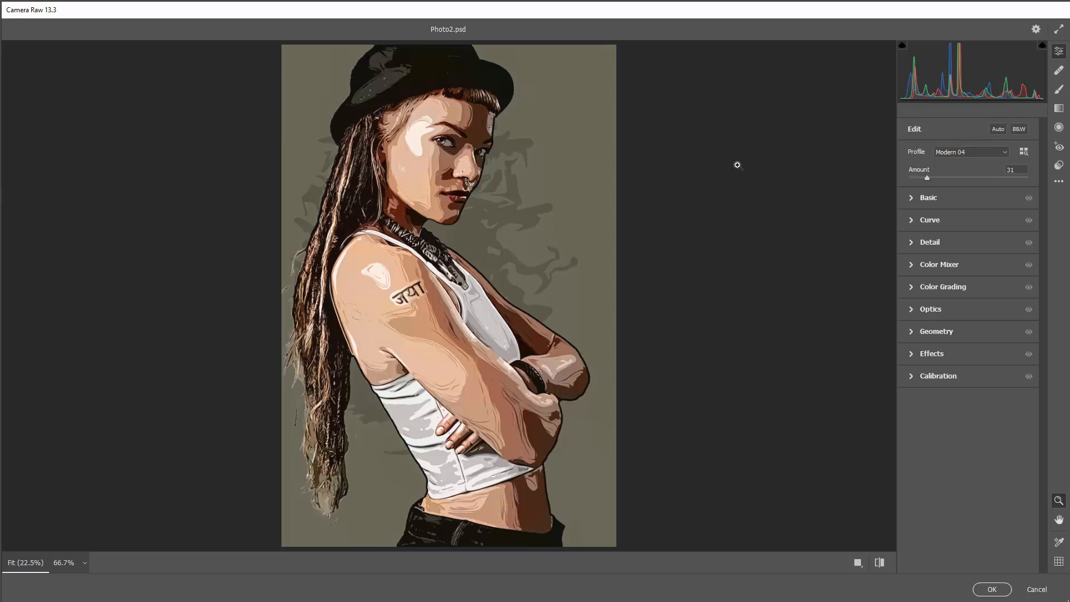
- Try Noise Reduction at 100 with Detail at 44 while viewing the face up close, then reset it to 0
left_click(467, 143)
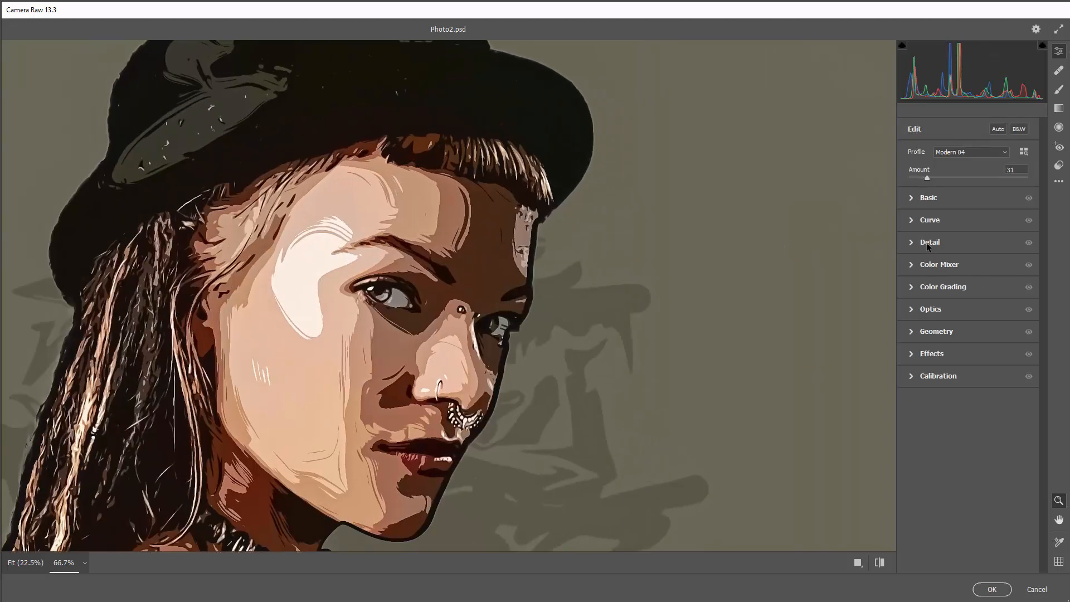
left_click(926, 244)
key("h")
left_click_drag(515, 274, 571, 185)
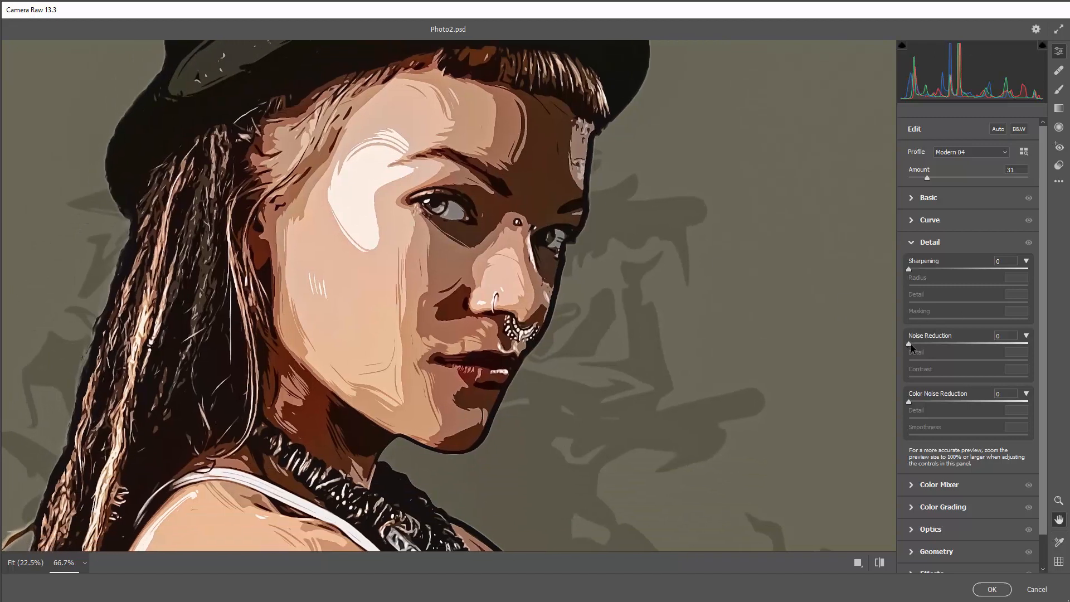
left_click_drag(910, 344, 933, 346)
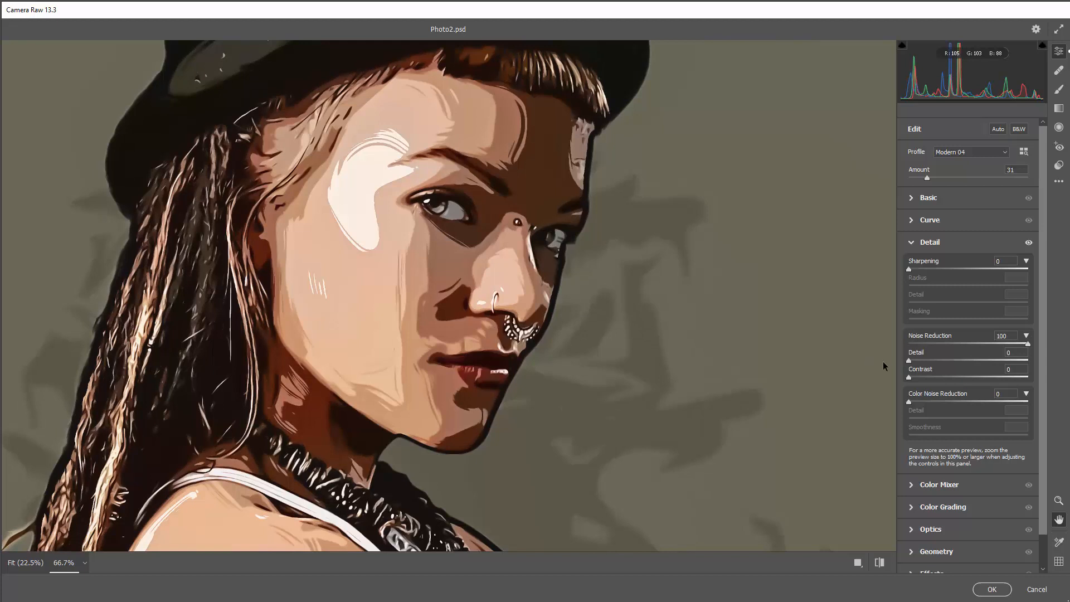
mouse_move(983, 360)
left_mouse_down()
mouse_move(948, 361)
mouse_move(968, 364)
left_mouse_up()
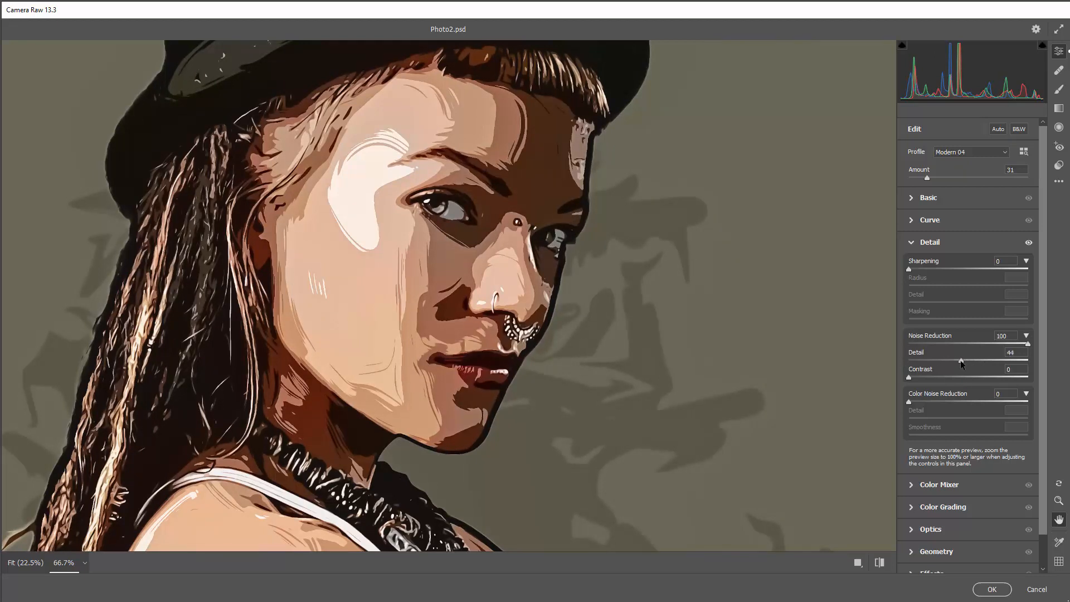
key("z")
left_click_drag(1015, 342, 904, 344)
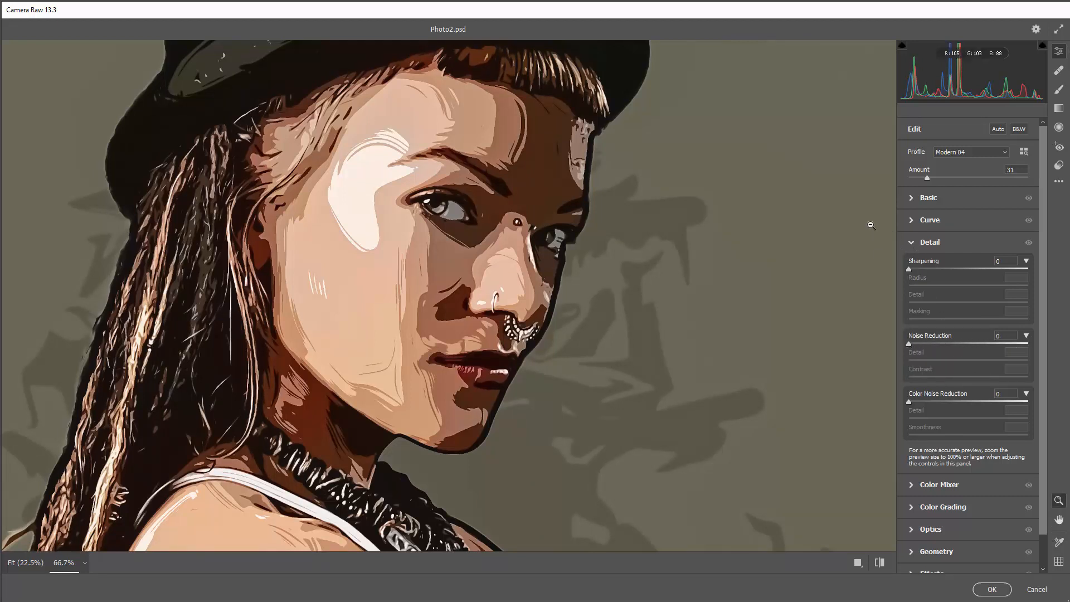
- Reopen the profile browser, collapse the Modern group, and view the whole illustration
left_click(1024, 151)
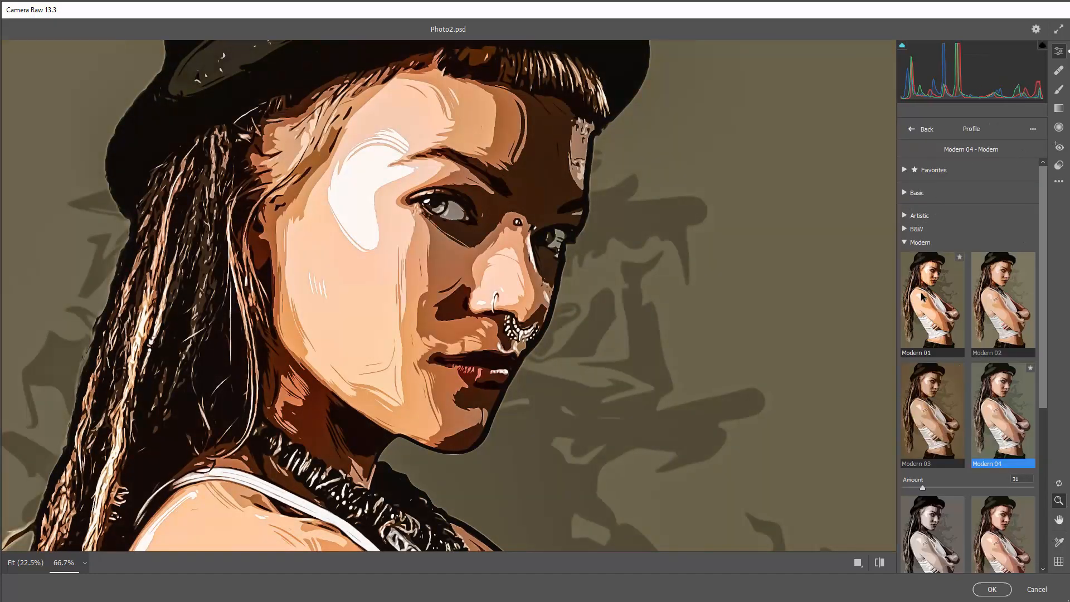
left_click(909, 242)
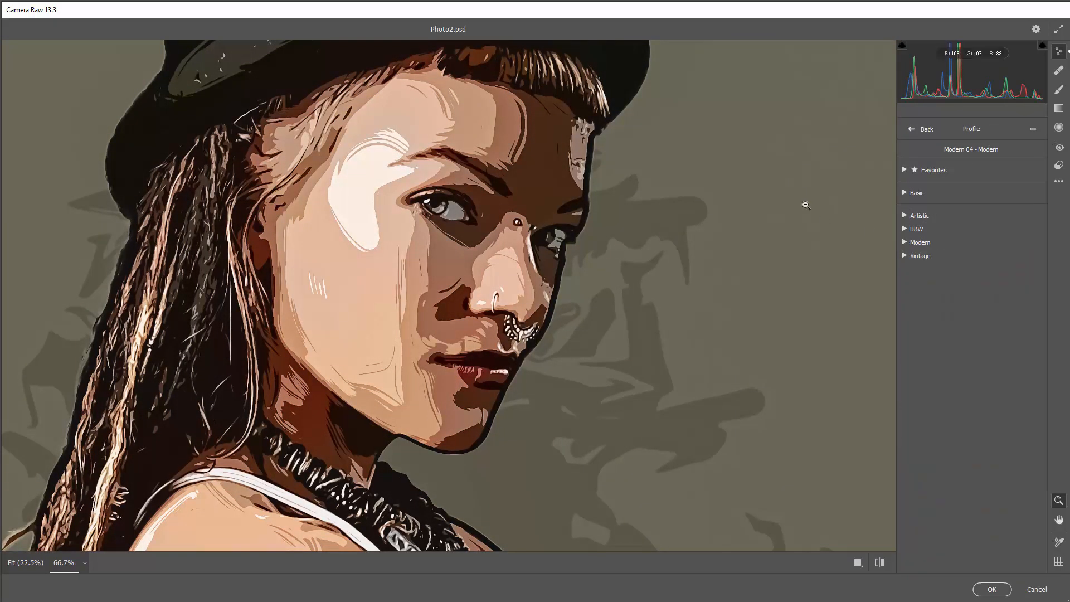
left_click(806, 206)
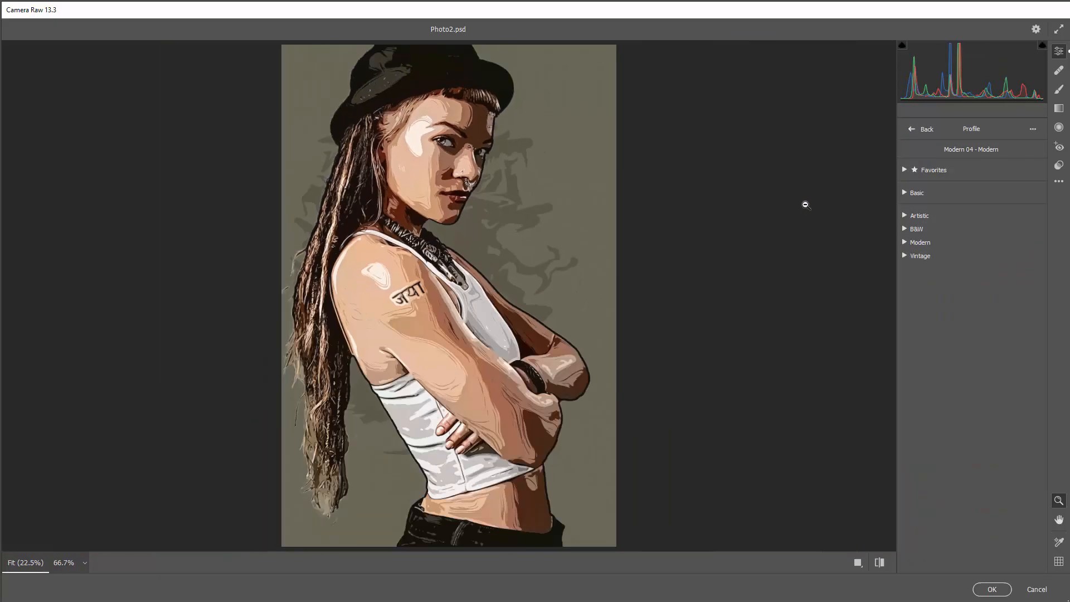
- Apply the Camera Raw adjustments to the Finished Illustration layer and save the document
left_click(993, 590)
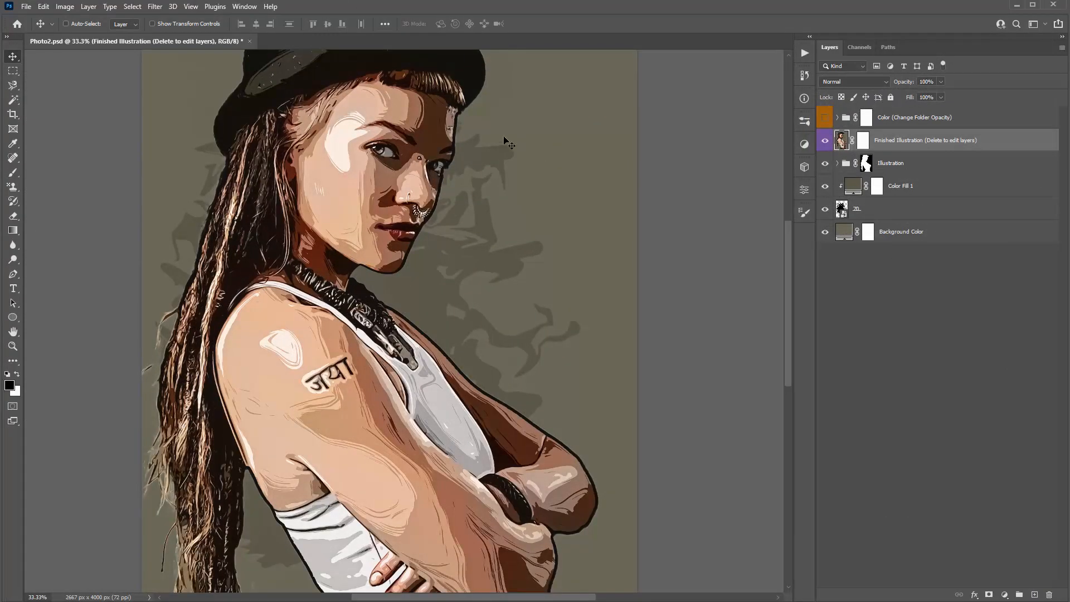
key("ctrl+minus")
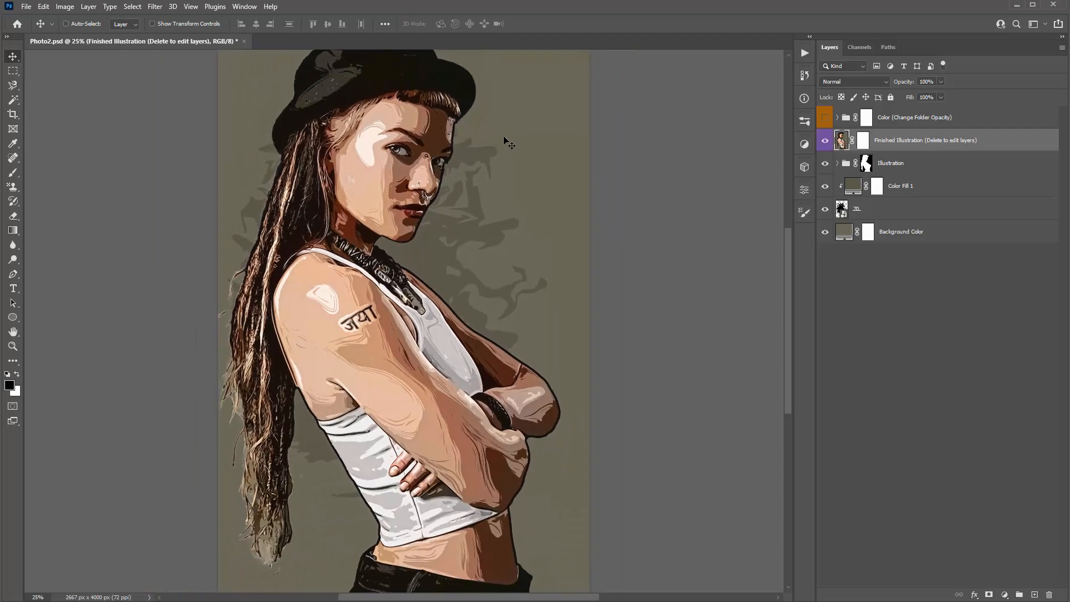
key("ctrl+s")
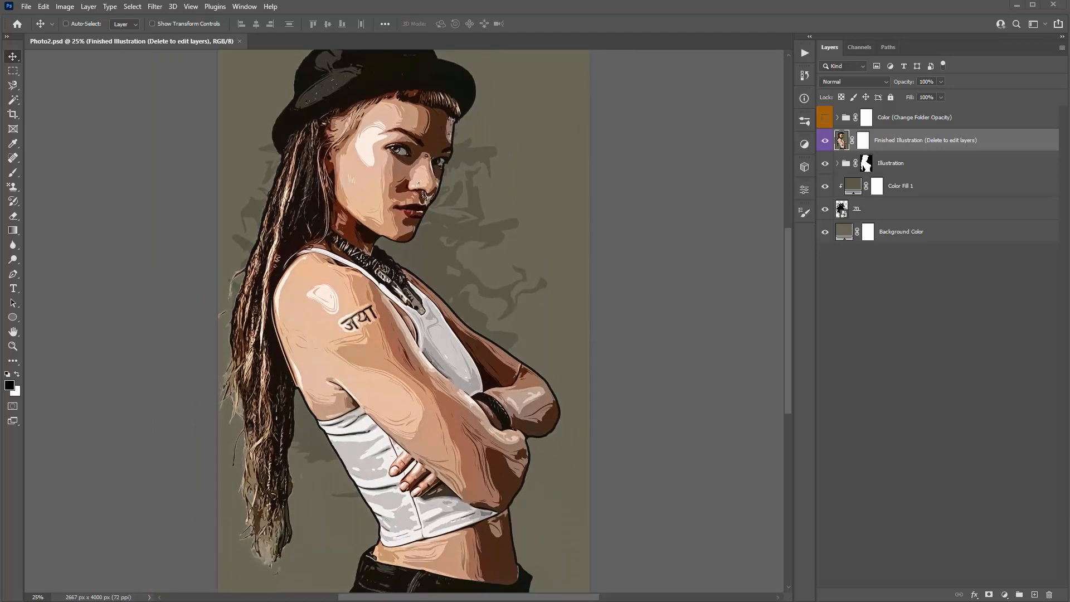